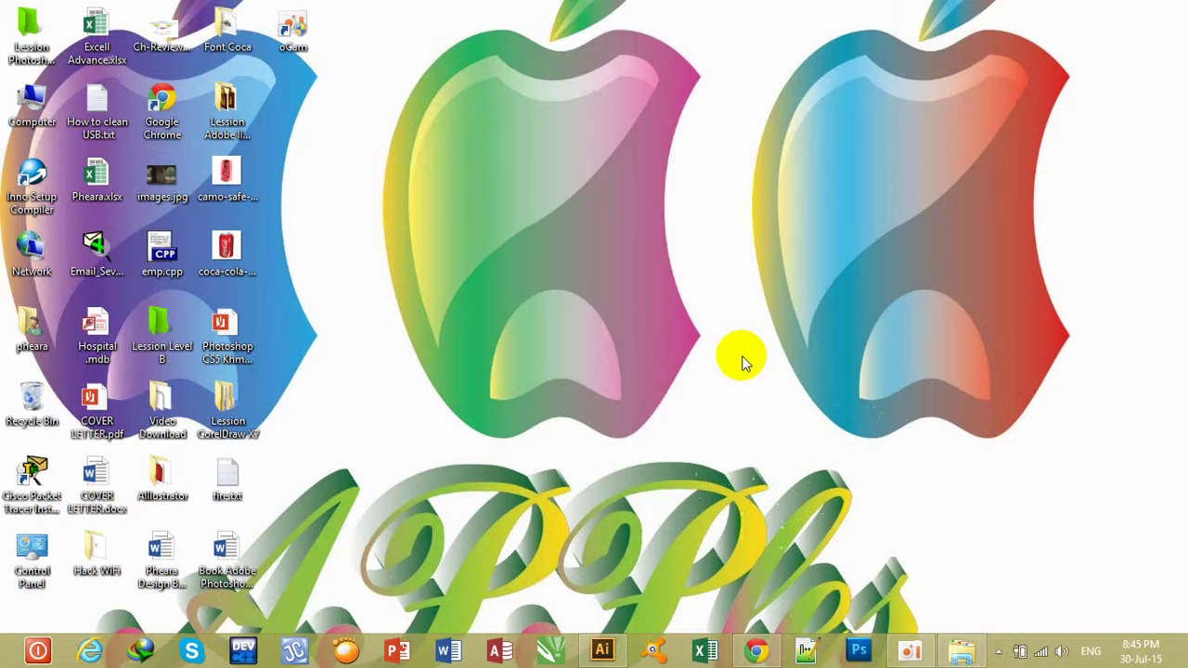
Step: Refresh the Windows desktop and bring Adobe Illustrator to the front
right_click(667, 257)
click(587, 309)
click(608, 653)
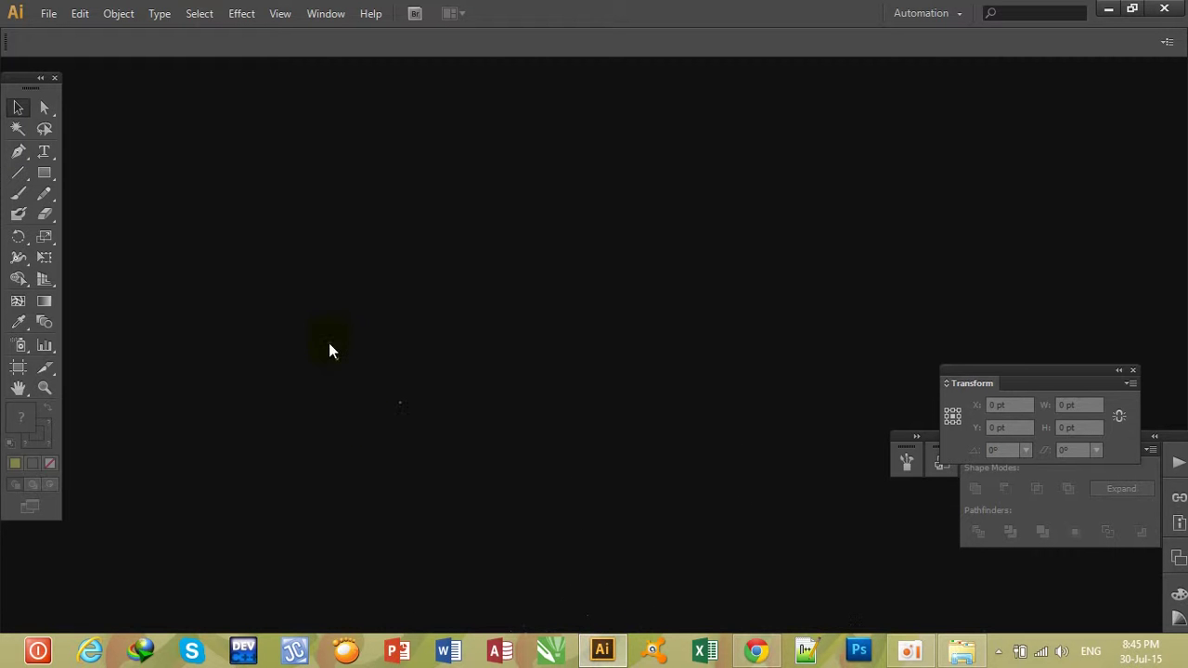
Step: Create a new A4 landscape document in pixels (841.89 x 595.28 px)
click(46, 13)
click(82, 34)
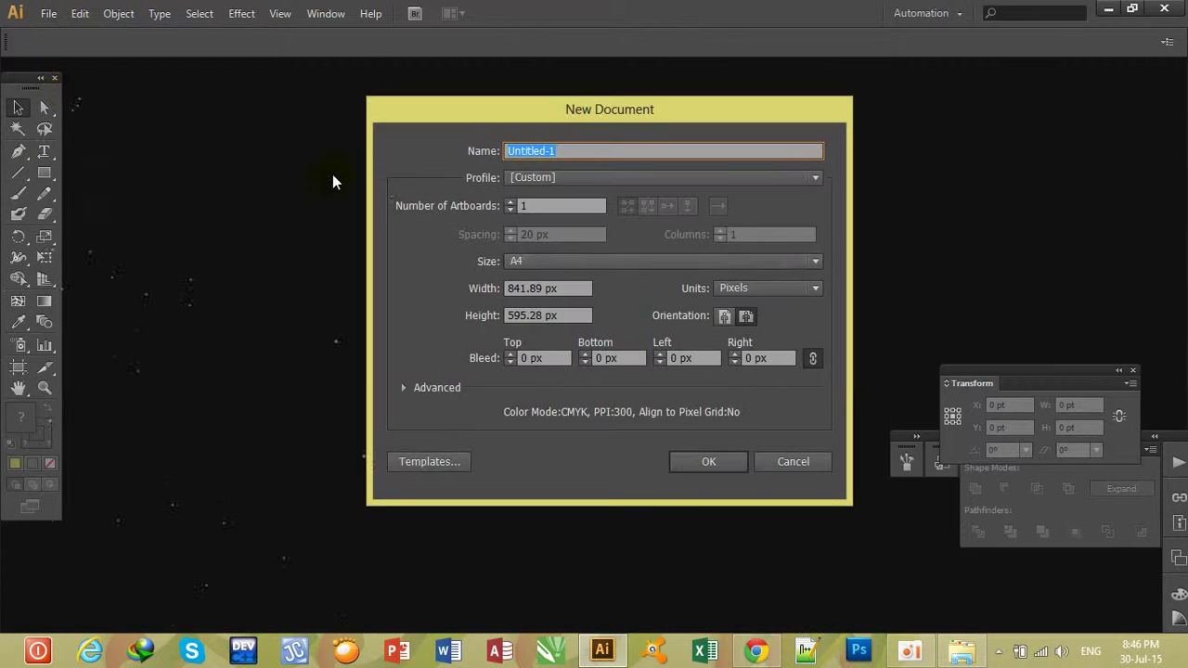
click(700, 461)
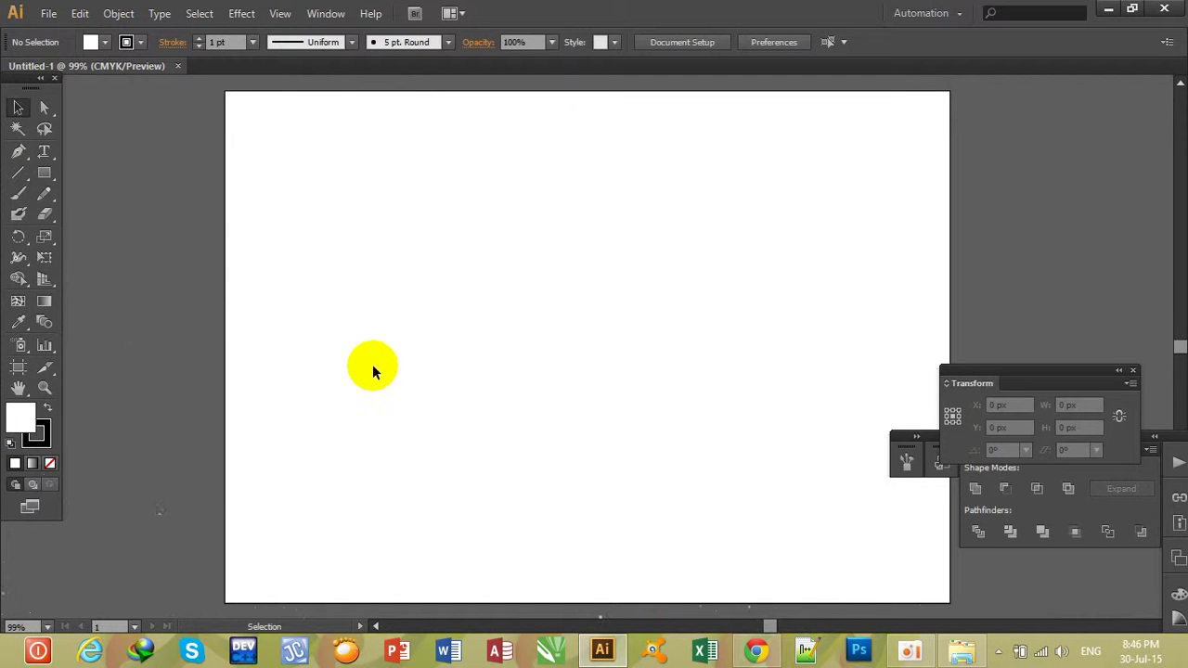
Step: Draw a large circle near the artboard centre with the Ellipse Tool and select it
click(53, 178)
click(112, 216)
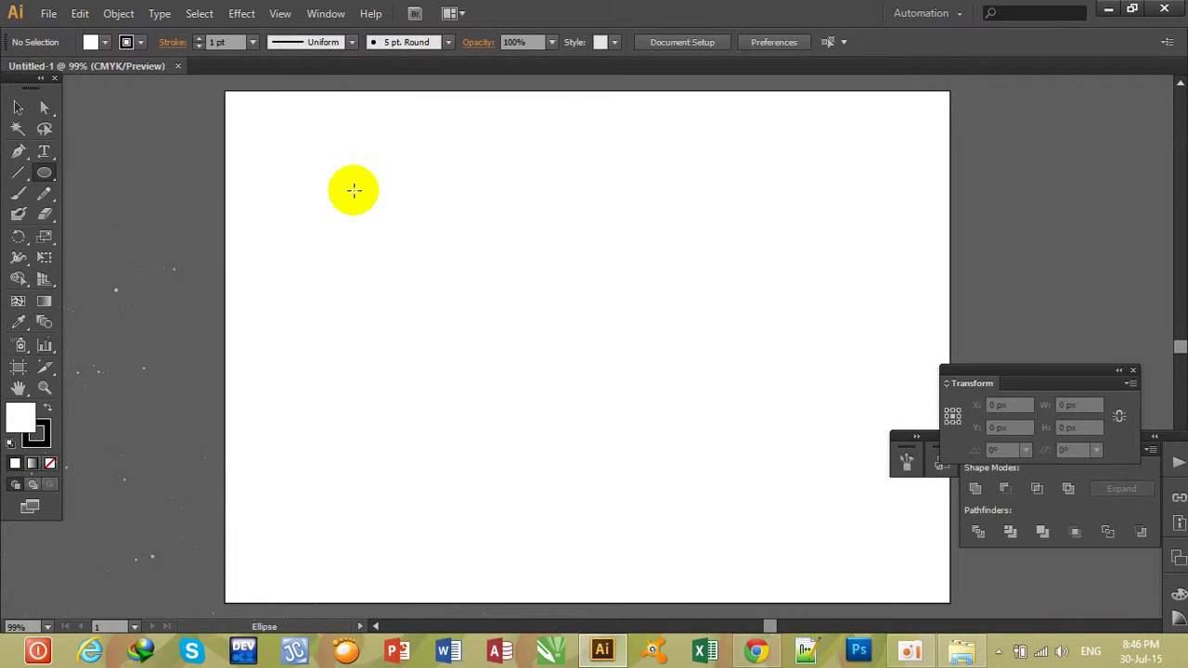
drag(455, 179, 679, 493)
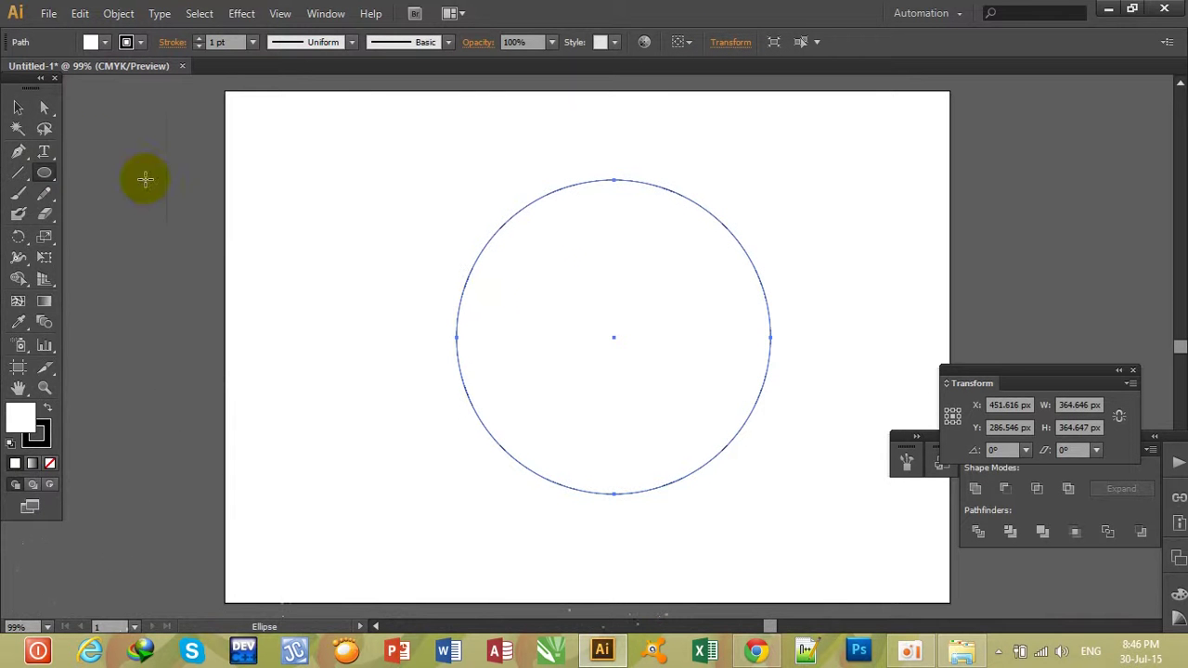
click(18, 108)
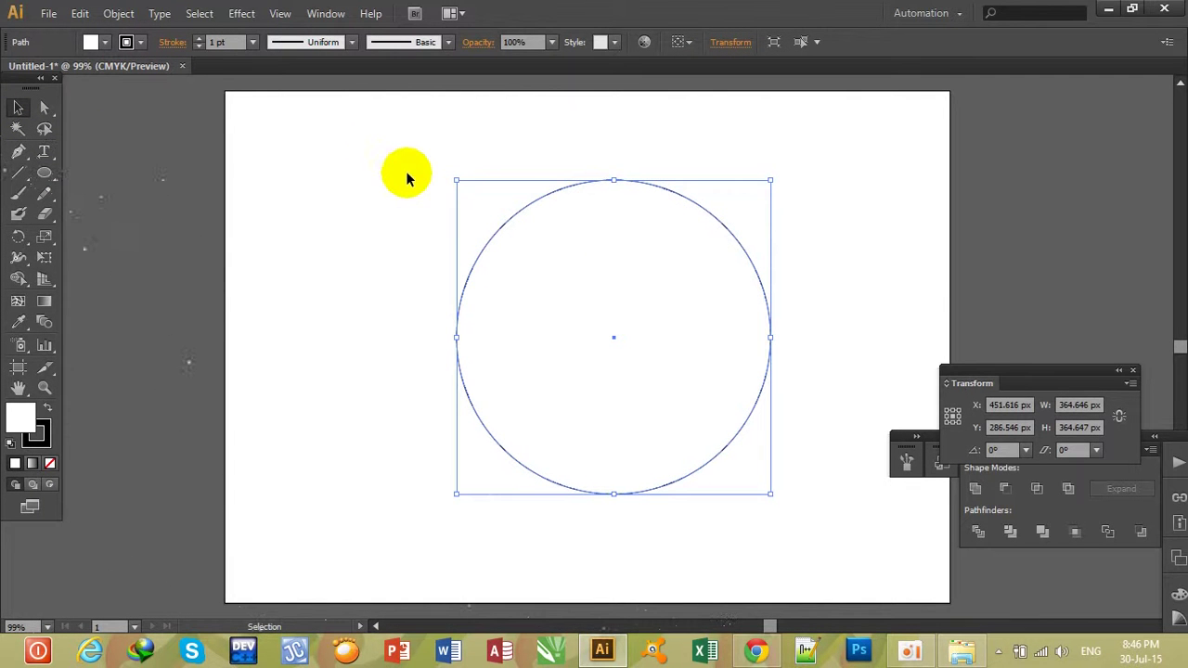
drag(400, 176, 804, 496)
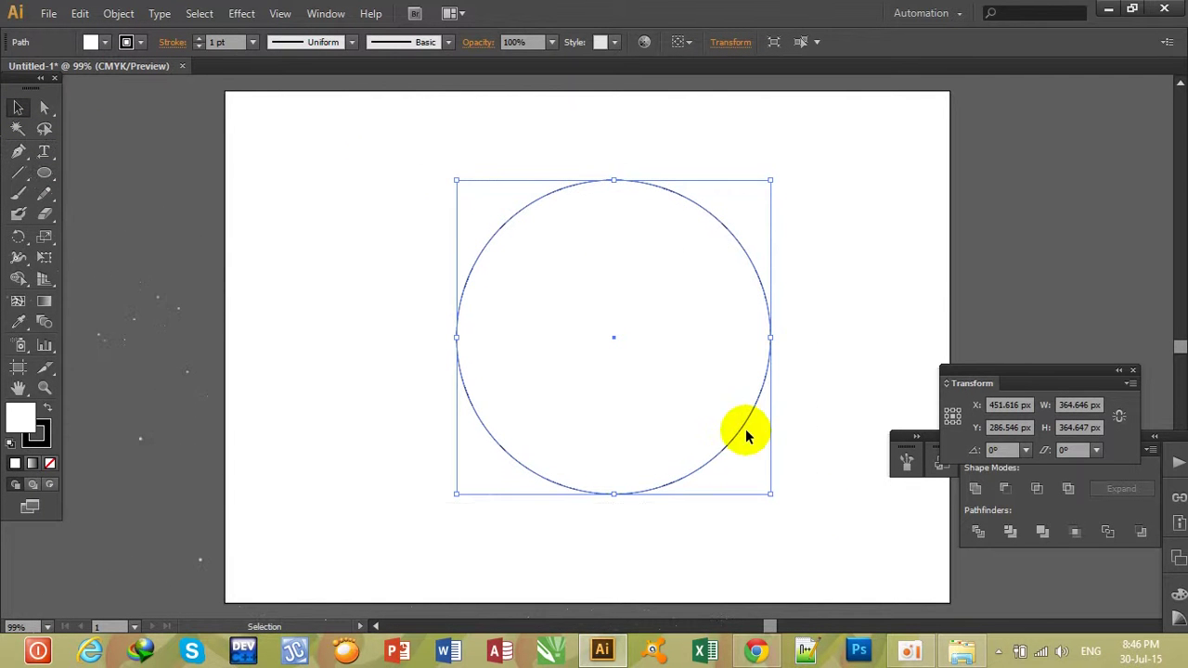
Step: Fill the circle yellow (C=5 M=0 Y=90 K=0) and set its stroke to None
click(105, 42)
click(23, 85)
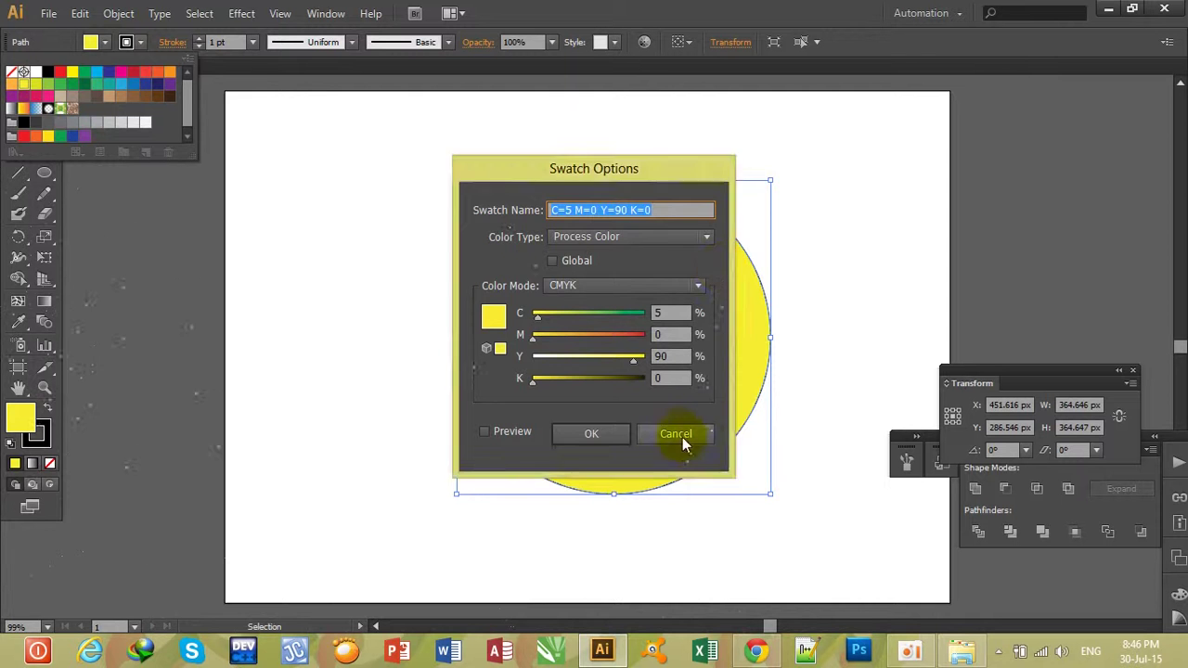
click(684, 439)
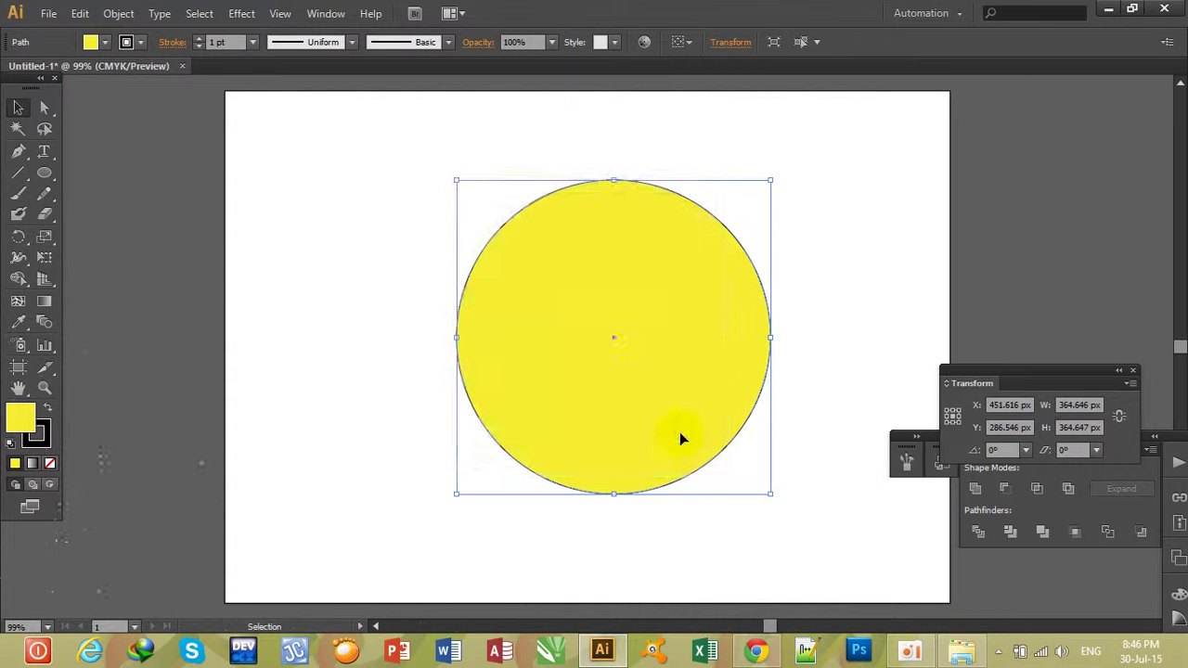
click(378, 190)
drag(397, 206, 740, 468)
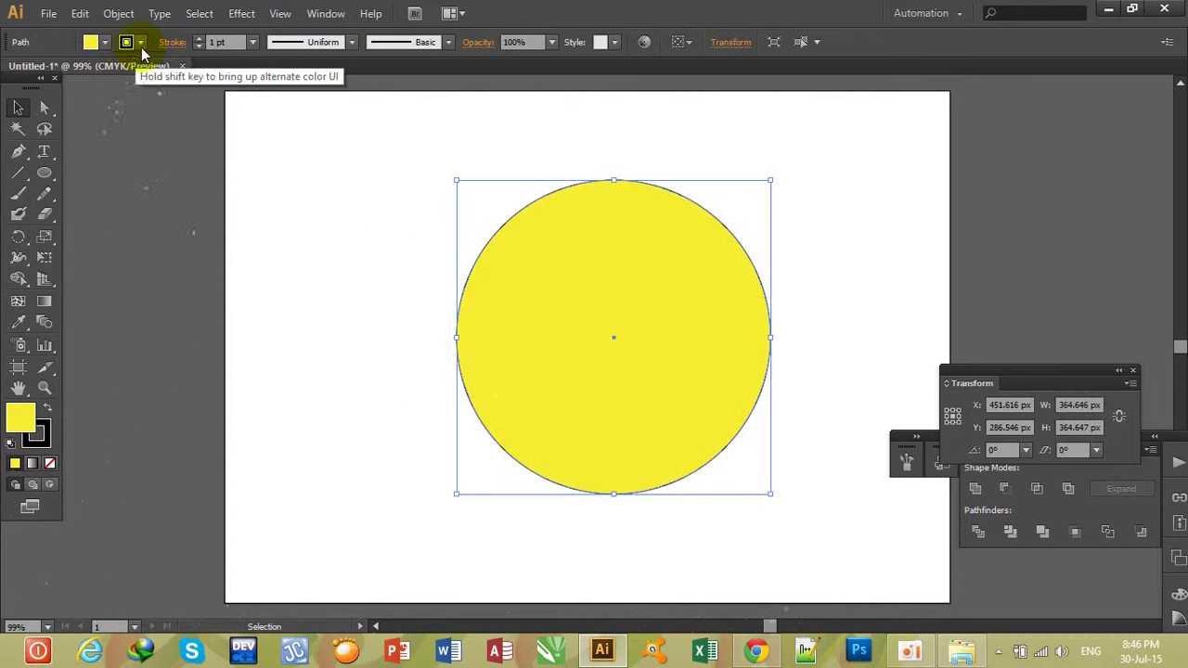
click(104, 42)
click(12, 73)
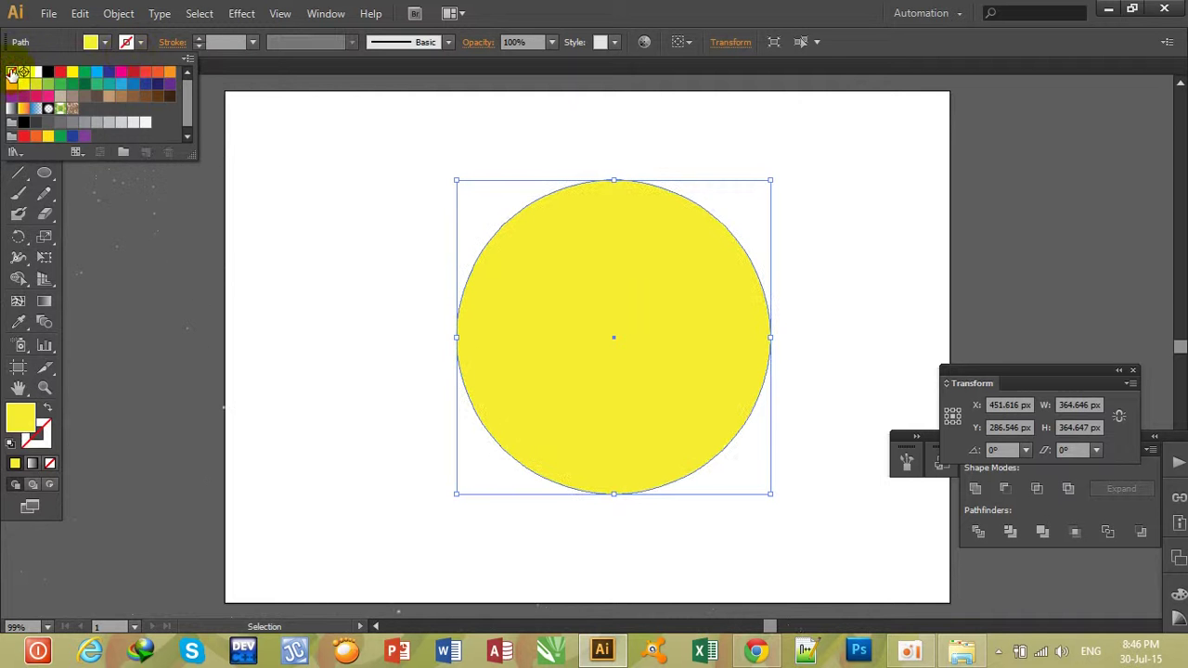
click(448, 165)
Step: Move the circle left, shrink it to about 294 px, and paste an overlapping copy to its right
drag(559, 291, 385, 252)
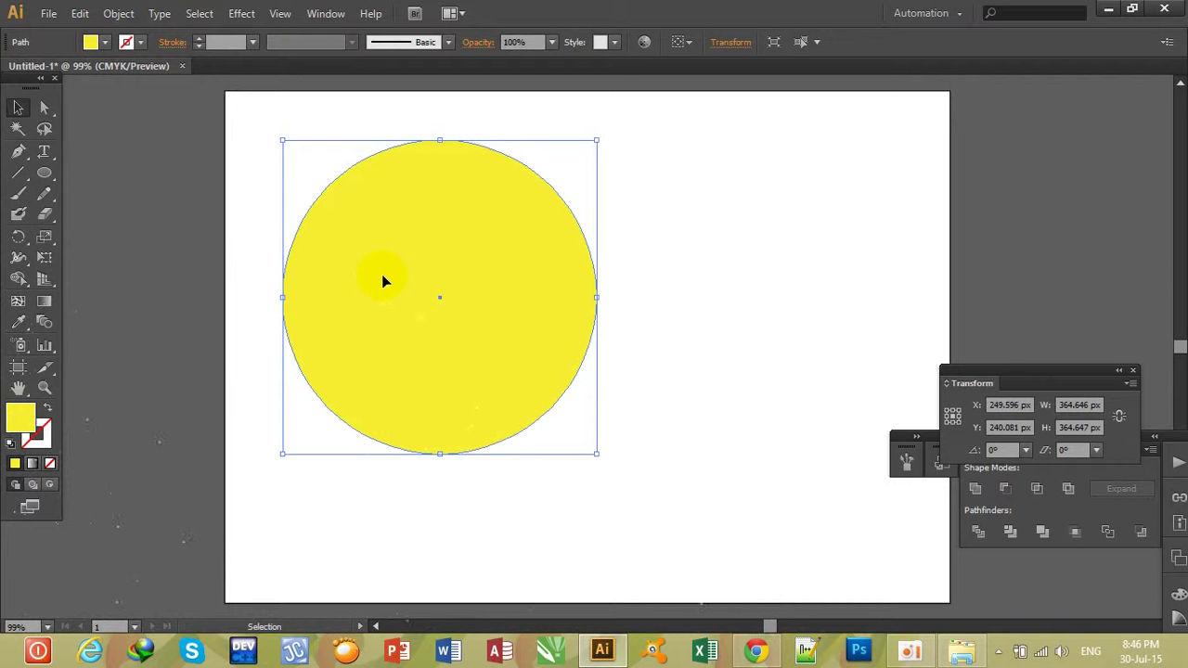
drag(281, 138, 313, 171)
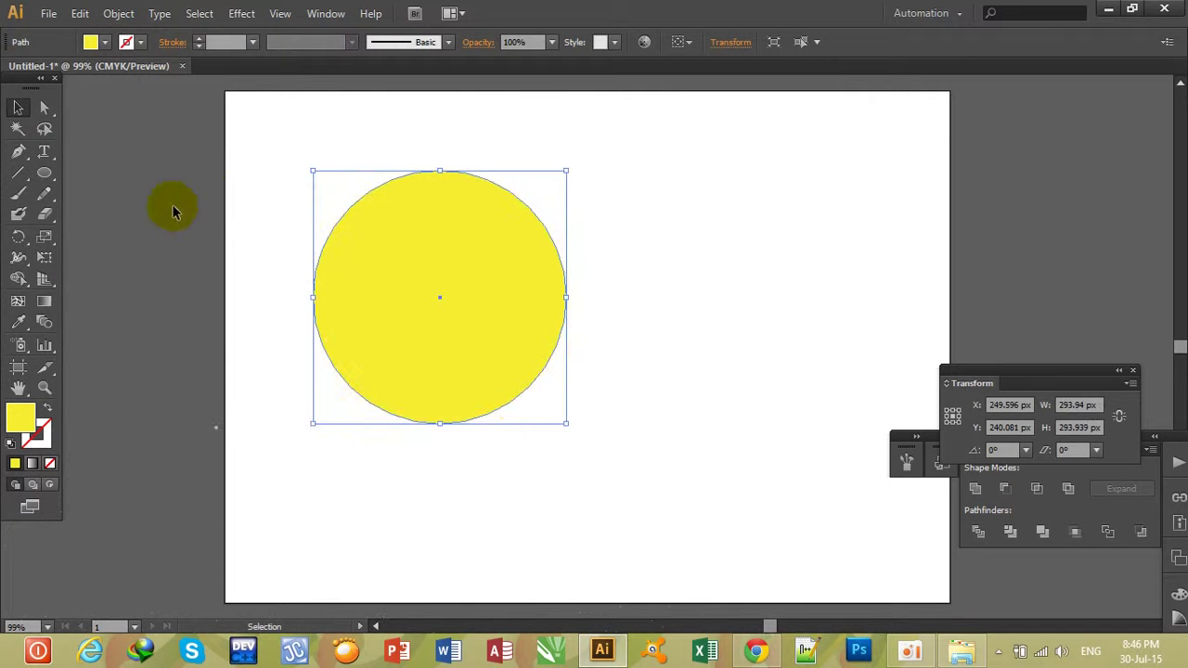
click(78, 17)
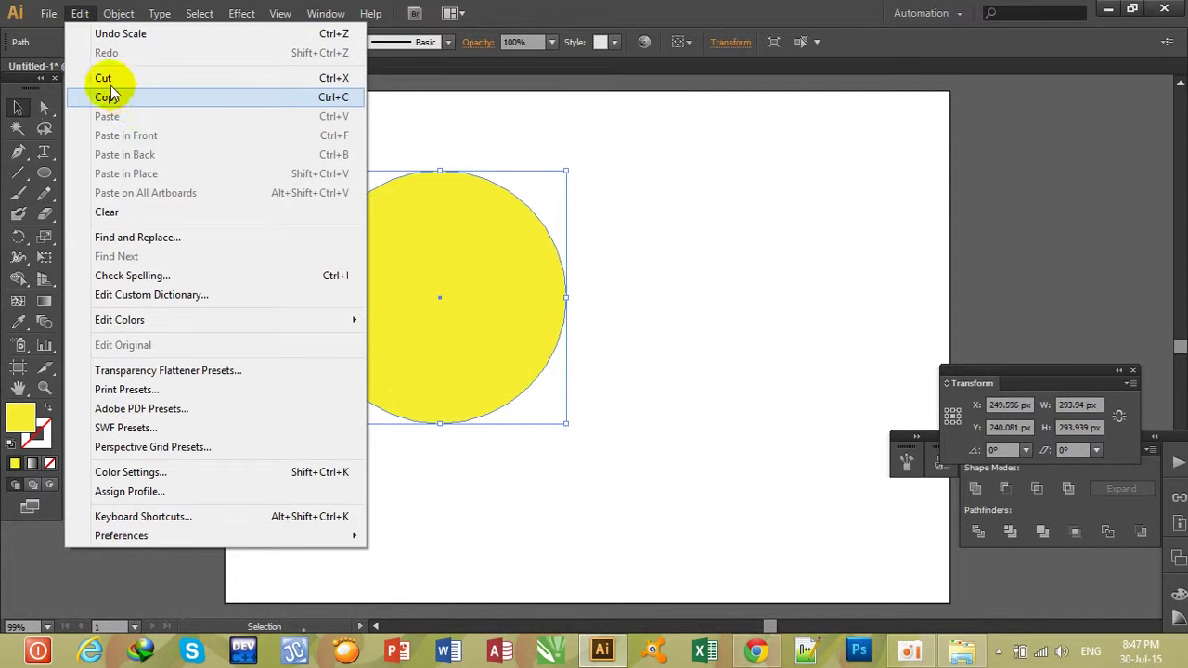
click(138, 104)
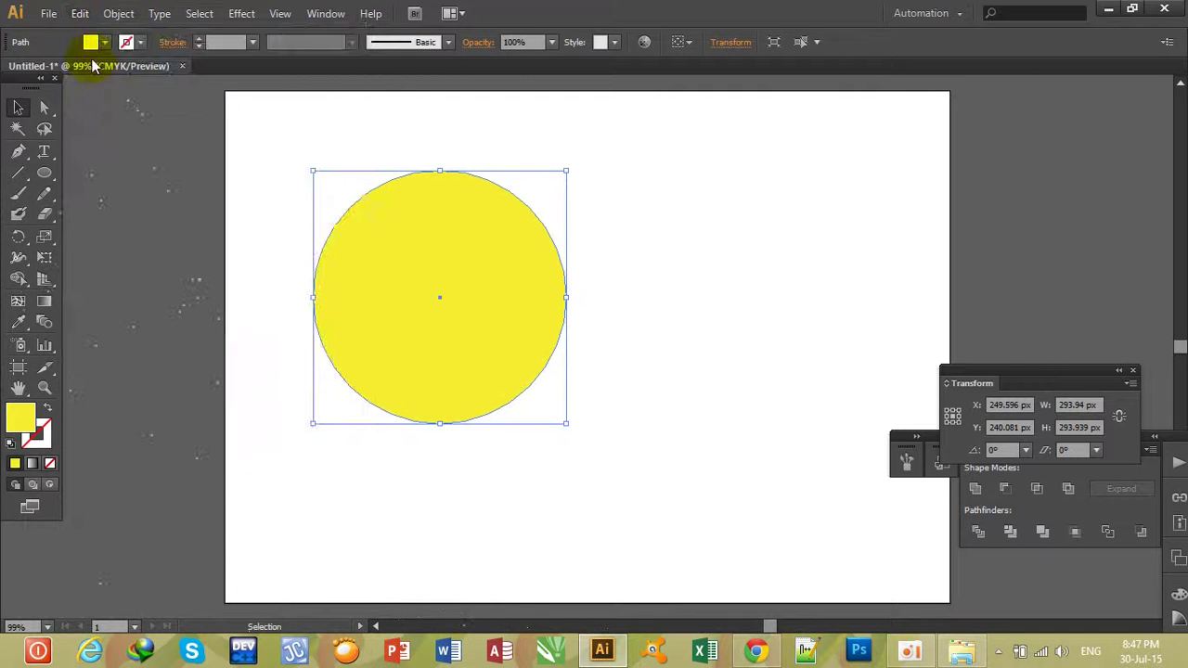
click(80, 16)
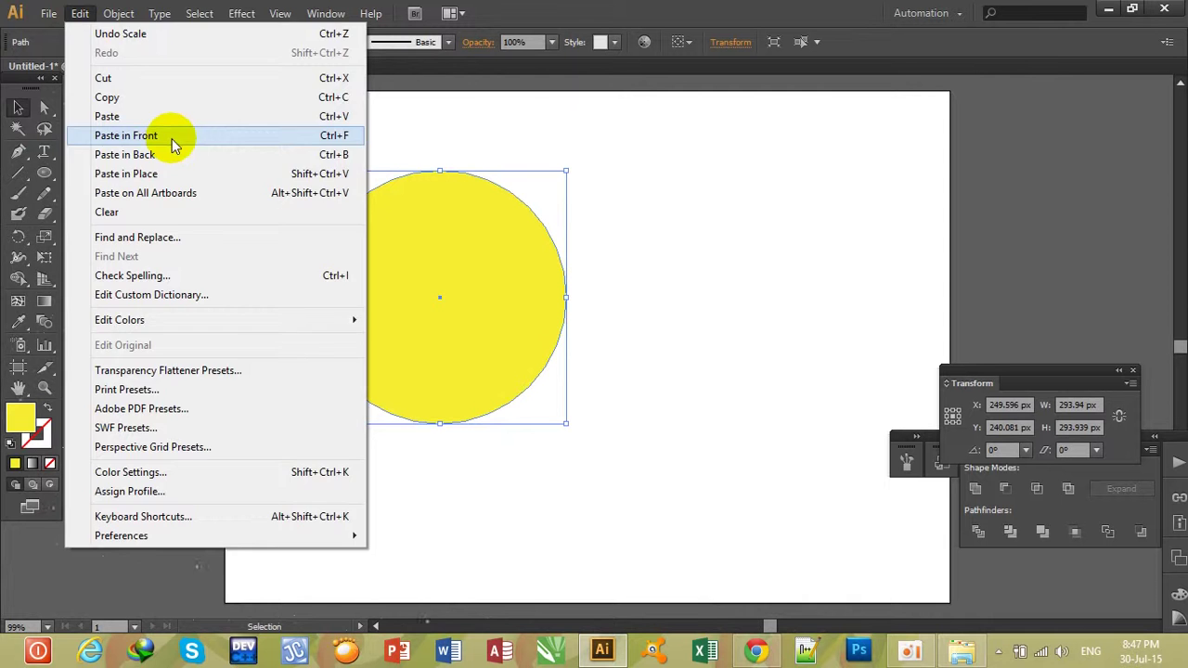
click(165, 139)
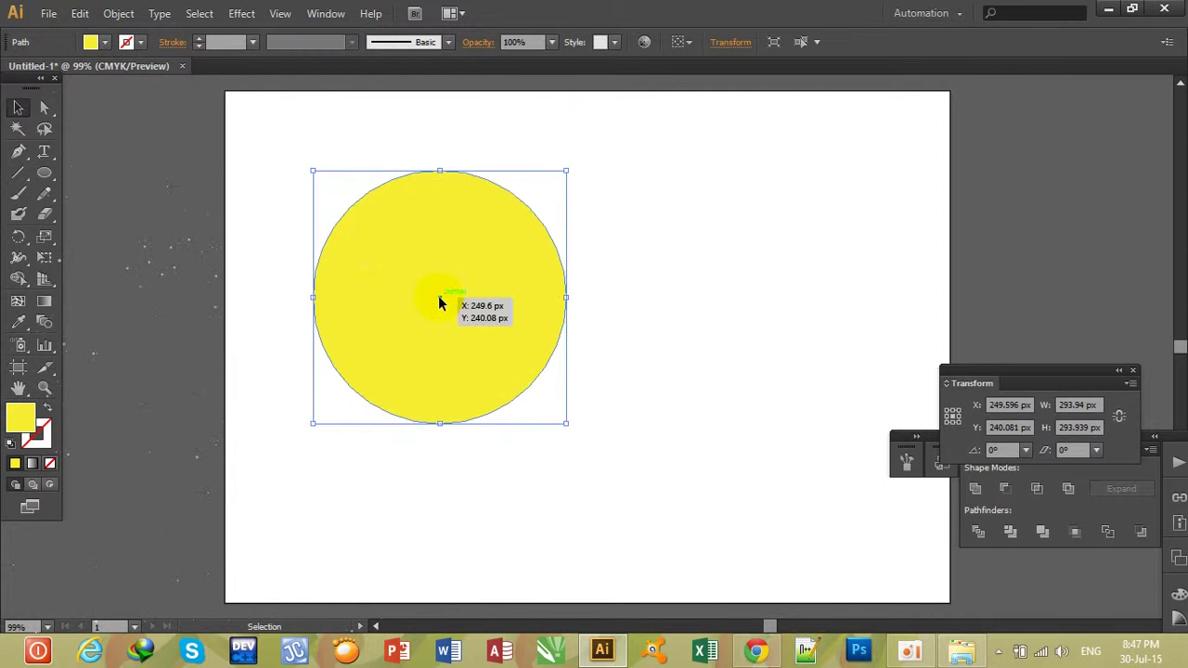
drag(439, 298, 632, 302)
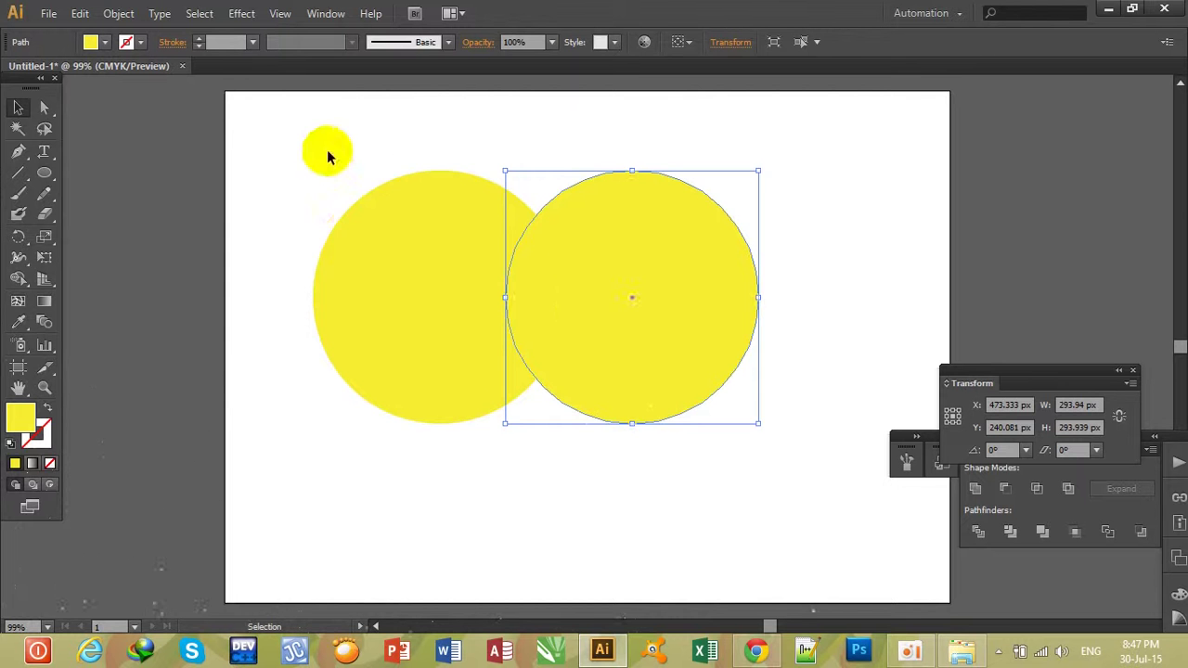
drag(314, 147, 731, 465)
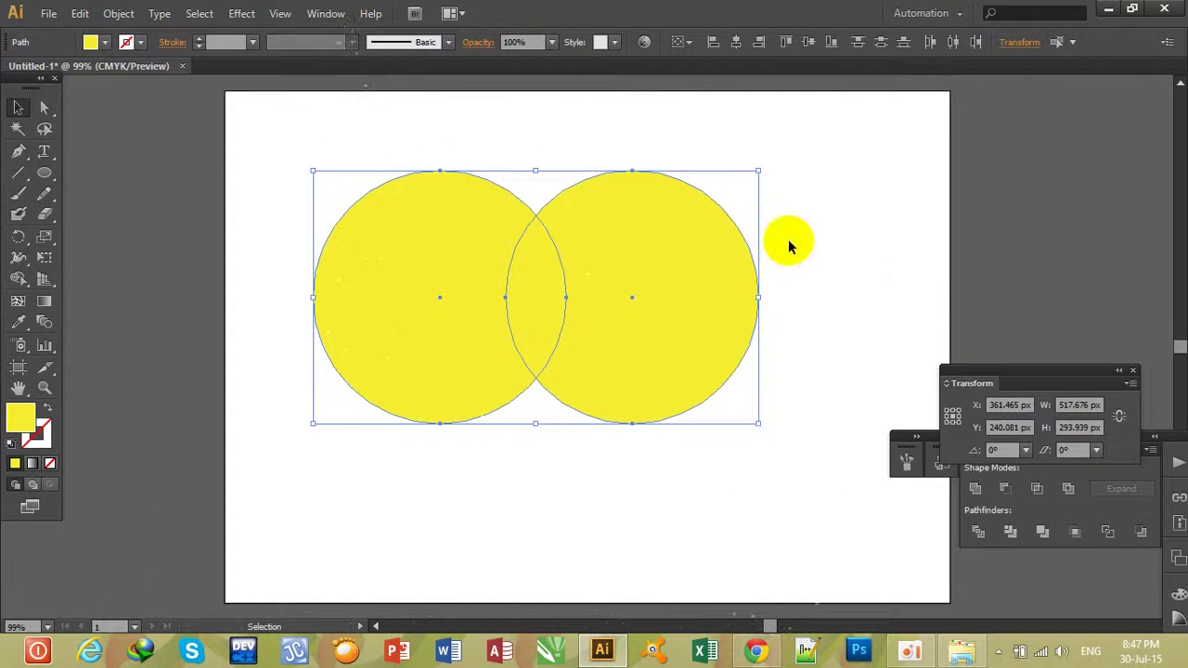
Step: Use Pathfinder Intersect to merge the two circles into one yellow lens shape
click(325, 13)
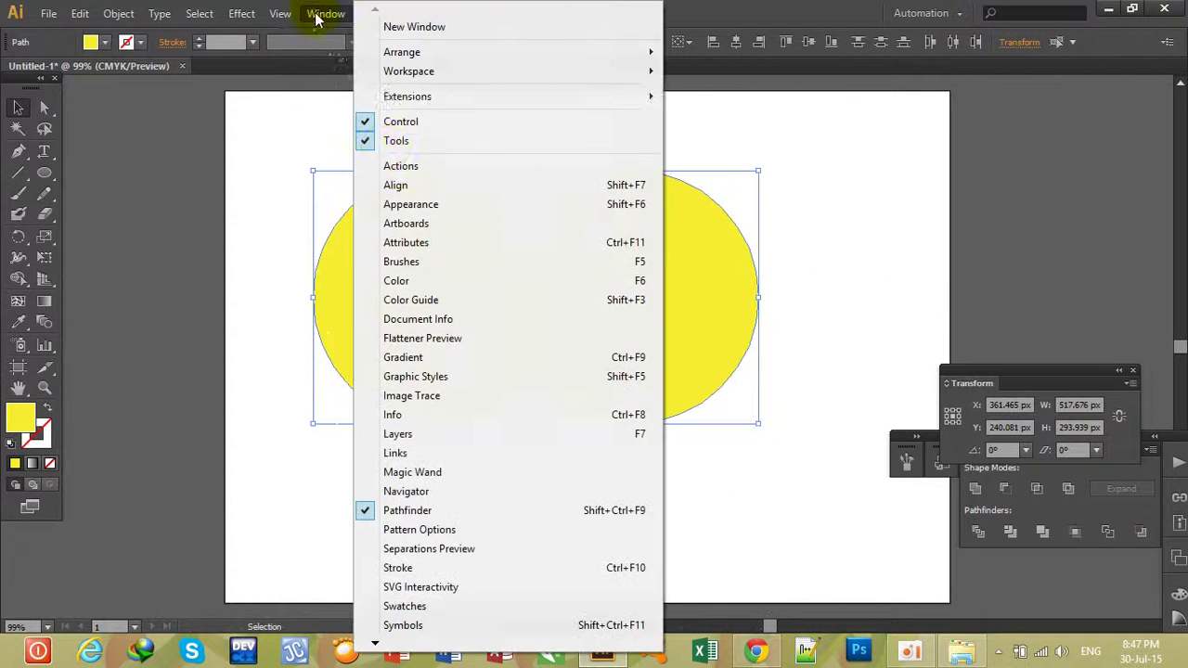
click(446, 510)
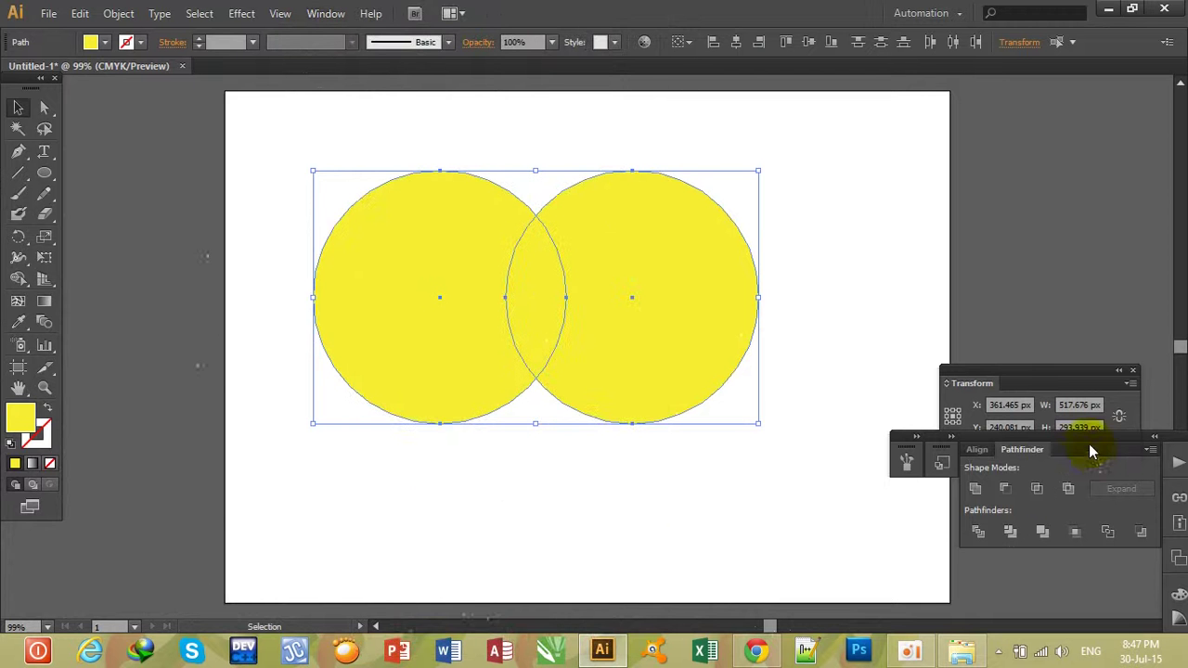
drag(1091, 452, 1086, 496)
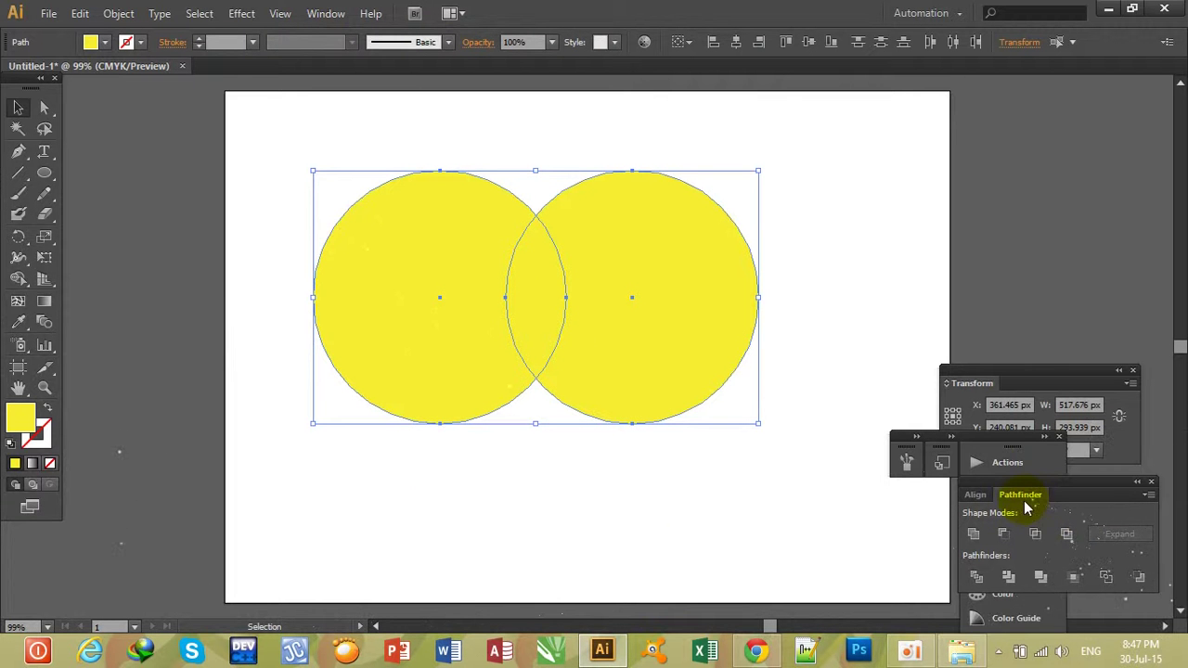
drag(1063, 495, 1045, 198)
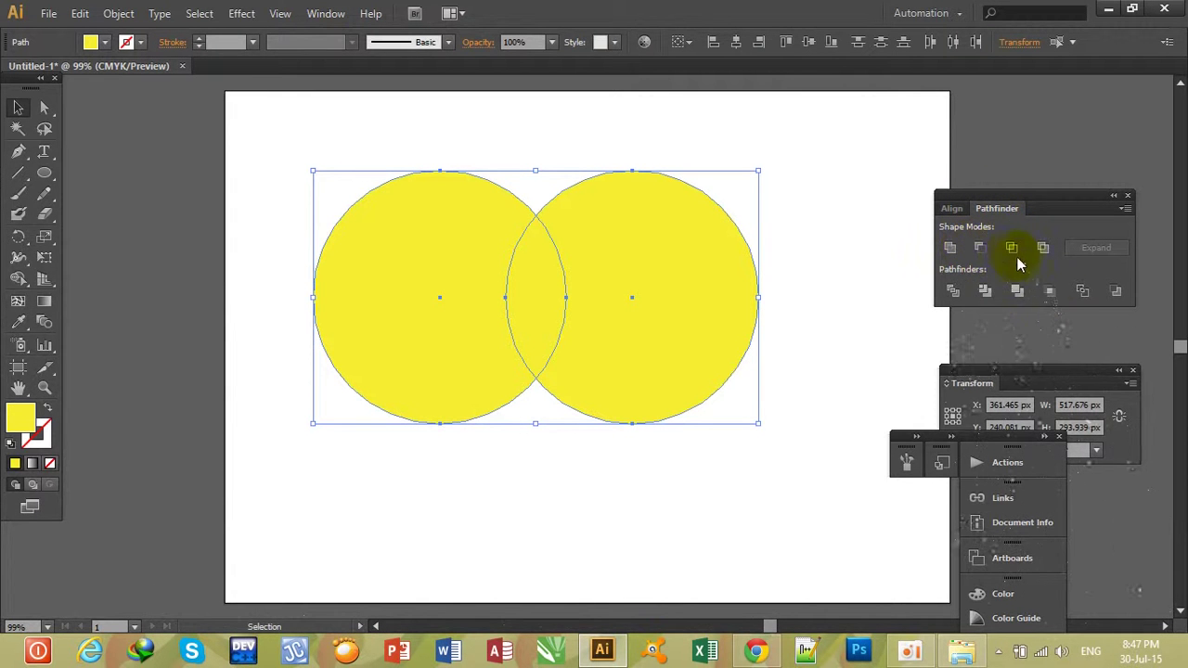
click(1012, 247)
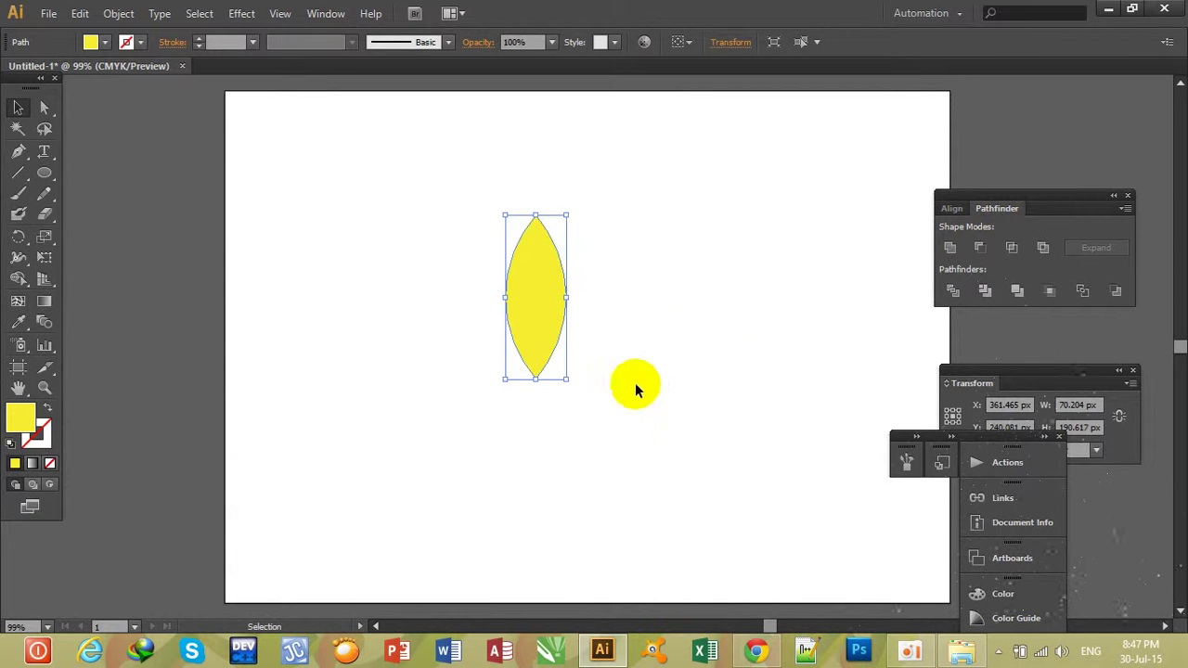
click(725, 319)
Step: Move the lens shape toward the top of the artboard and reselect it
drag(537, 306, 452, 205)
click(722, 217)
click(456, 191)
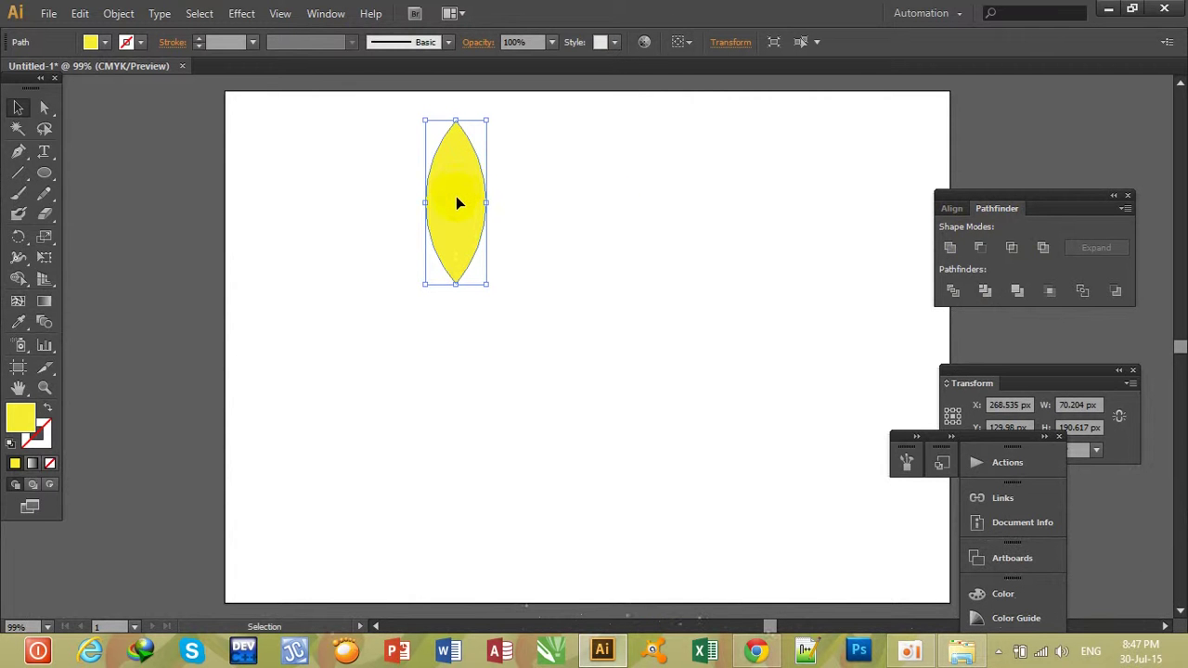
Step: Rotate 90° copies of the petal around its bottom tip into four petals, then select all four
click(24, 240)
click(100, 235)
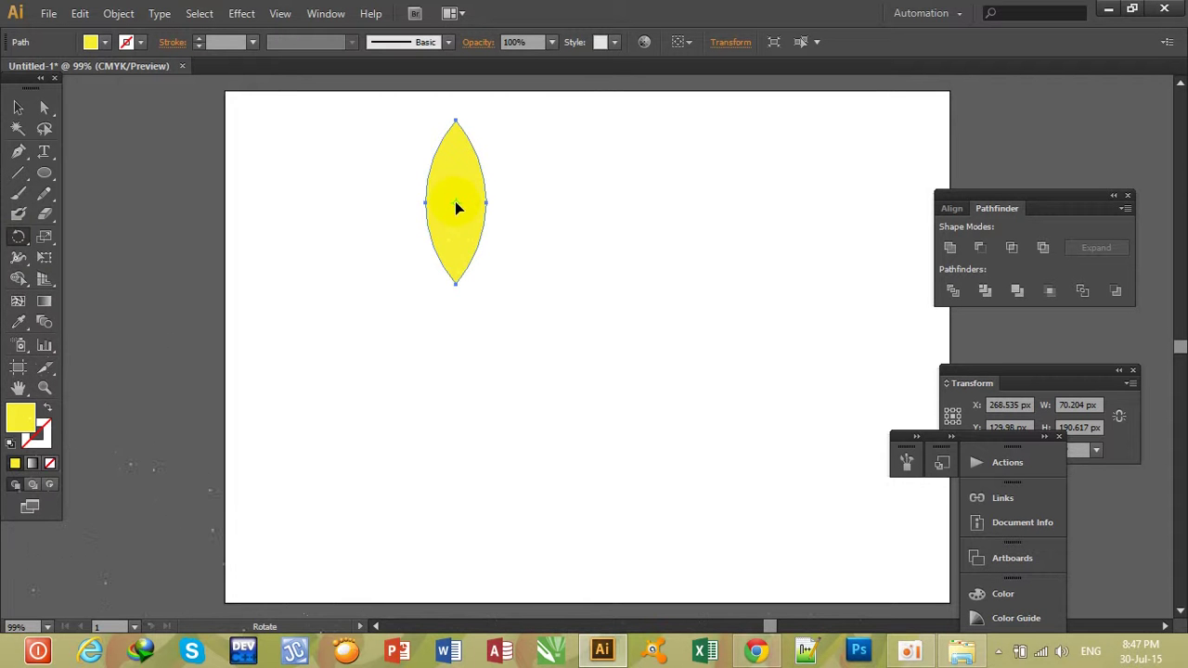
click(455, 283)
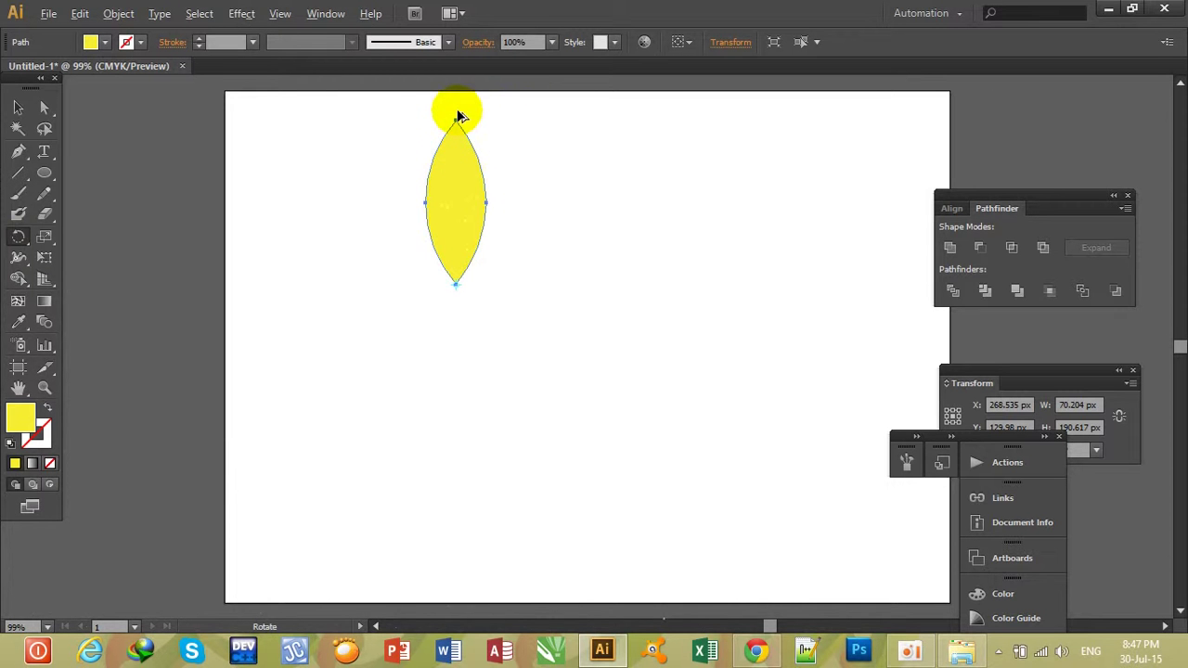
drag(491, 119, 601, 234)
key(ctrl)
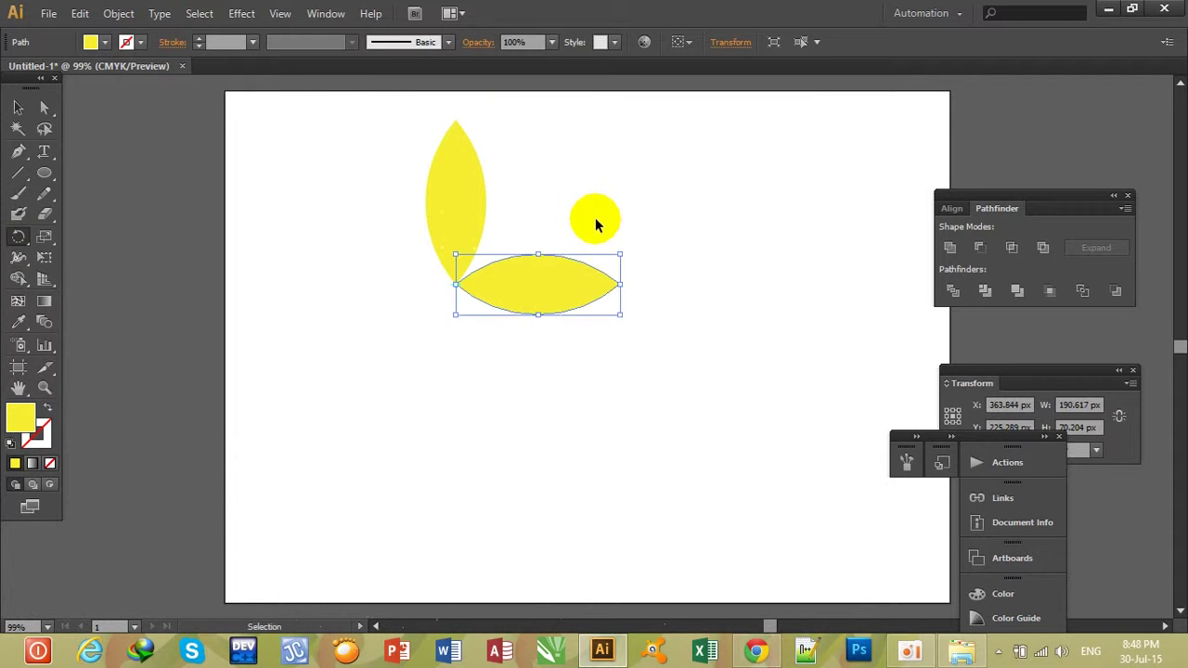
key(ctrl+d)
key(ctrl+d)
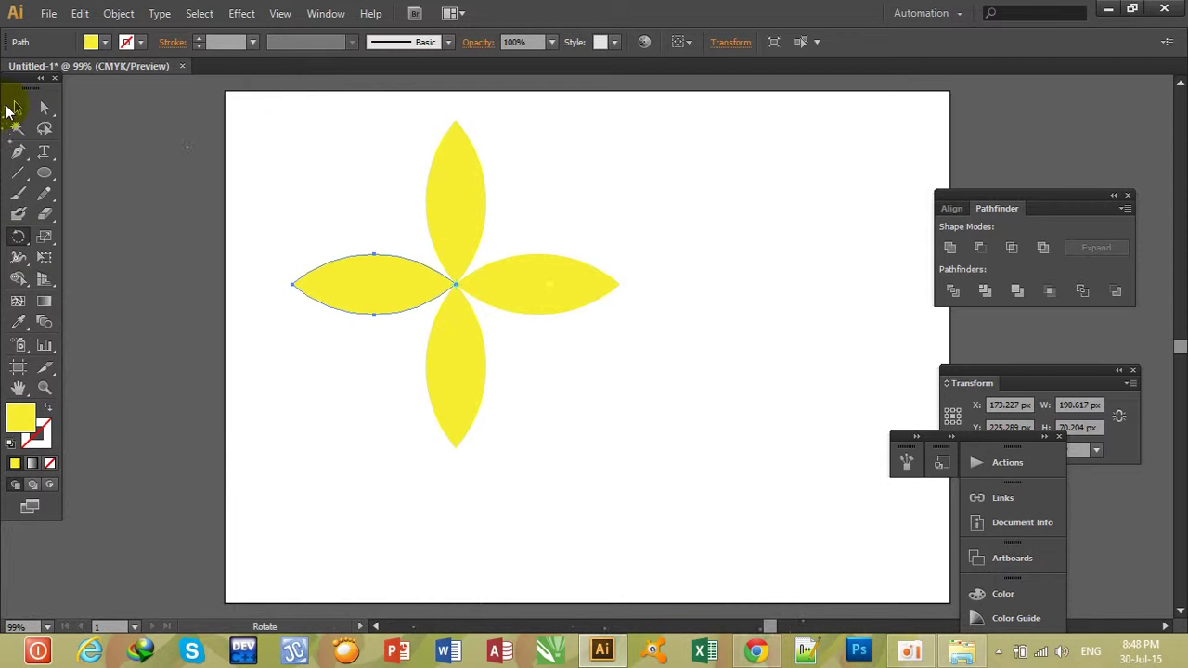
click(15, 111)
drag(344, 162, 577, 415)
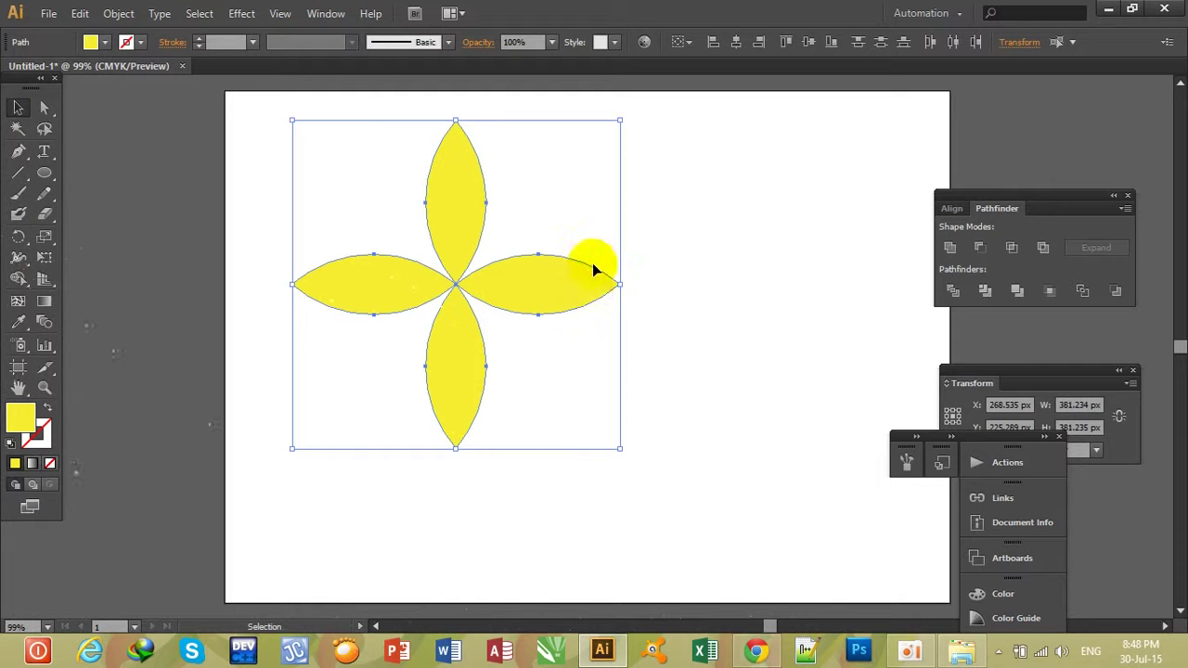
Step: Paste a copy of the four petals in front, rotate it 45°, and select all eight petals
click(79, 13)
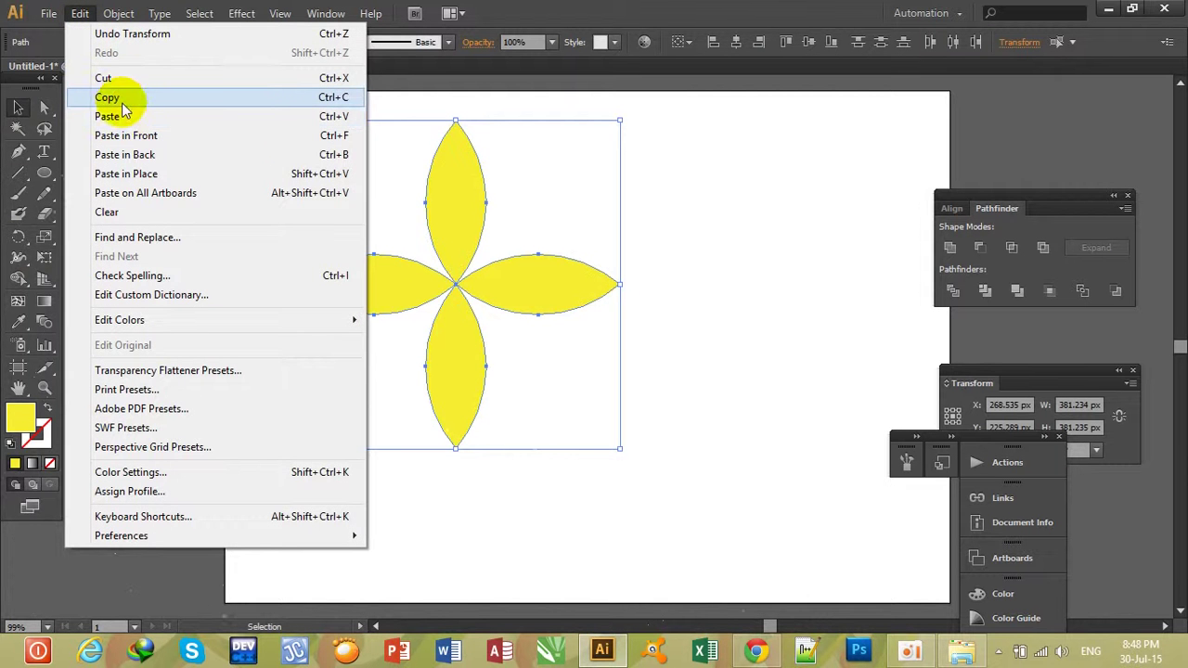
click(122, 102)
click(79, 13)
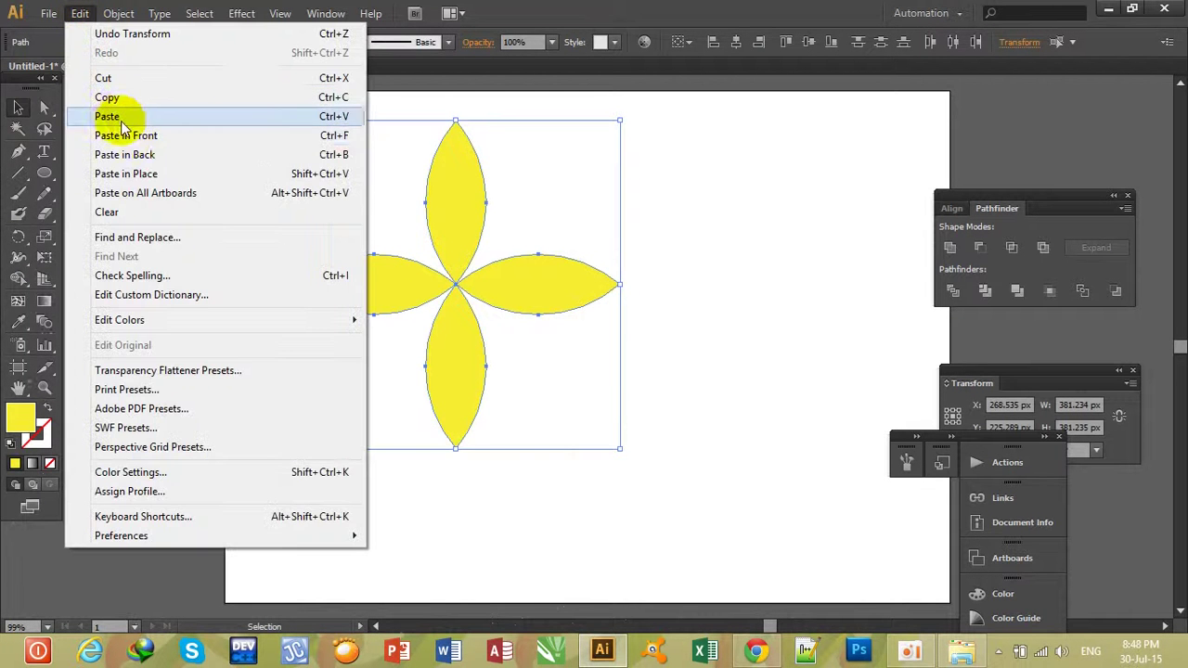
click(130, 136)
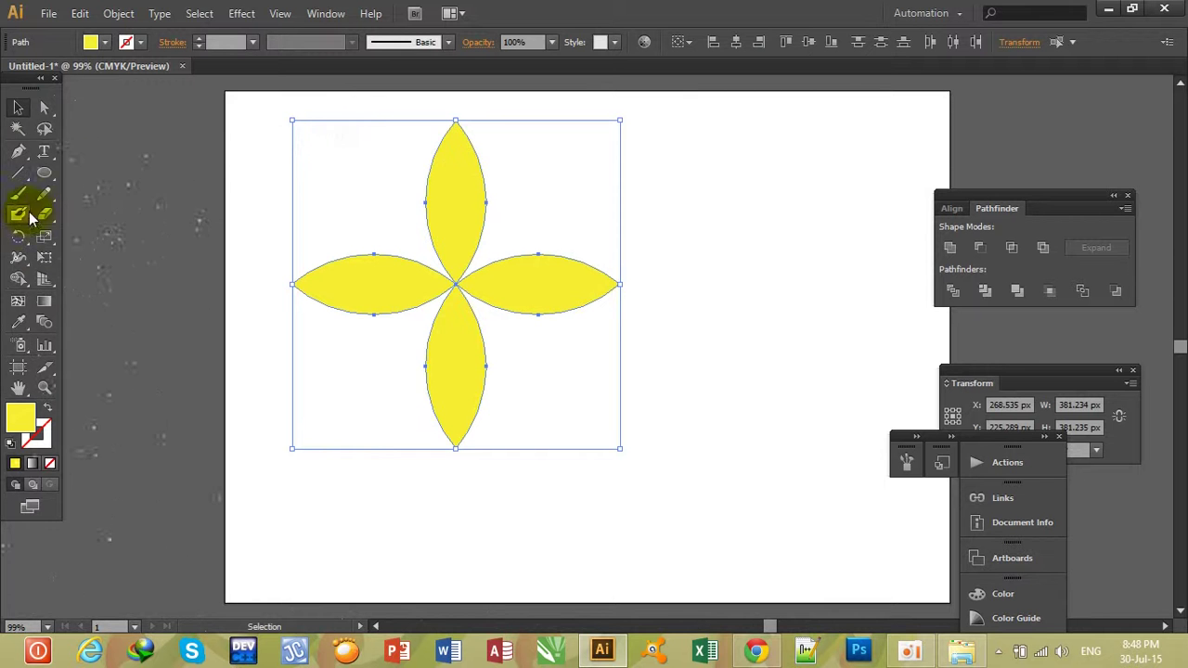
click(18, 235)
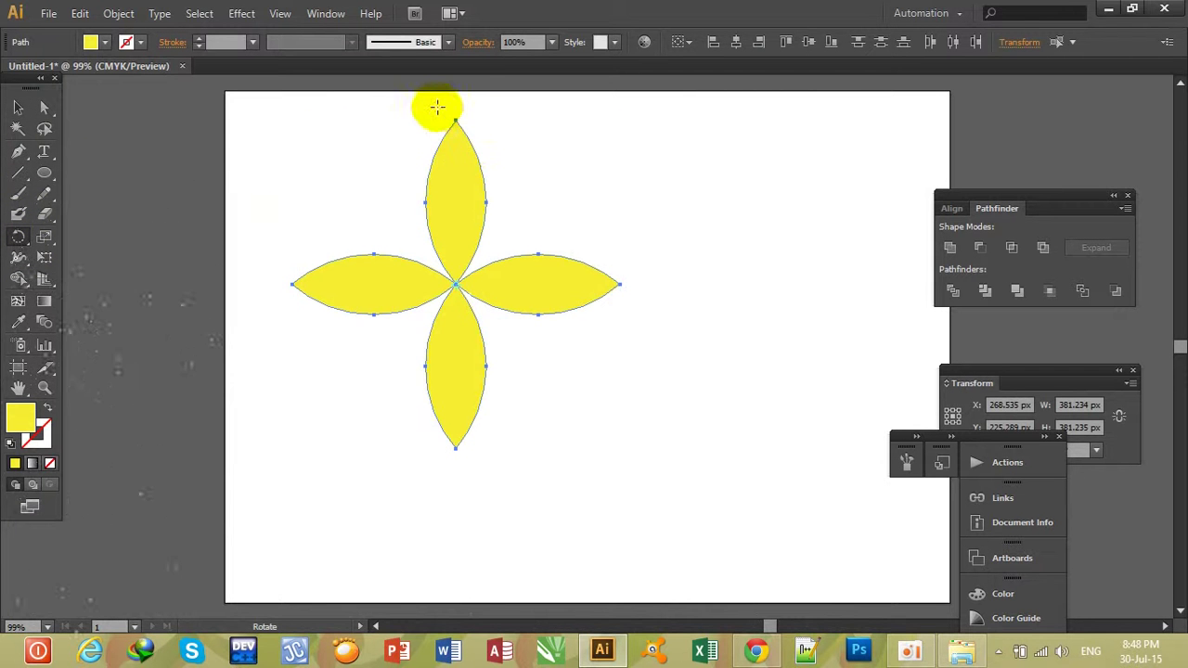
drag(458, 115, 512, 129)
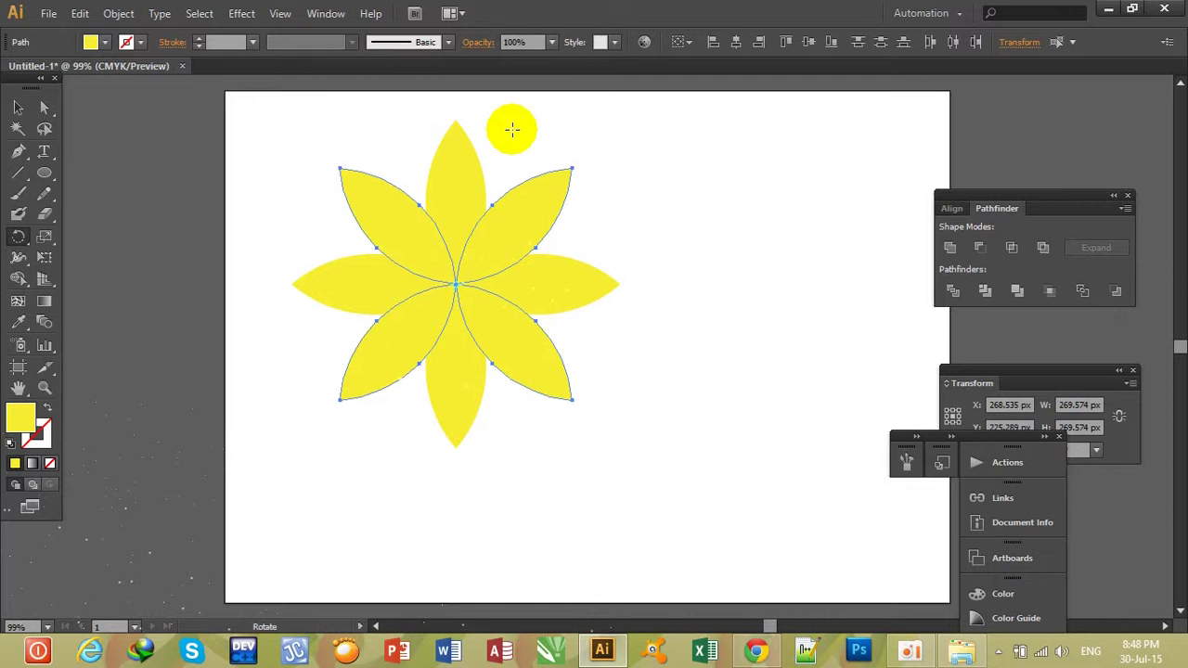
click(18, 107)
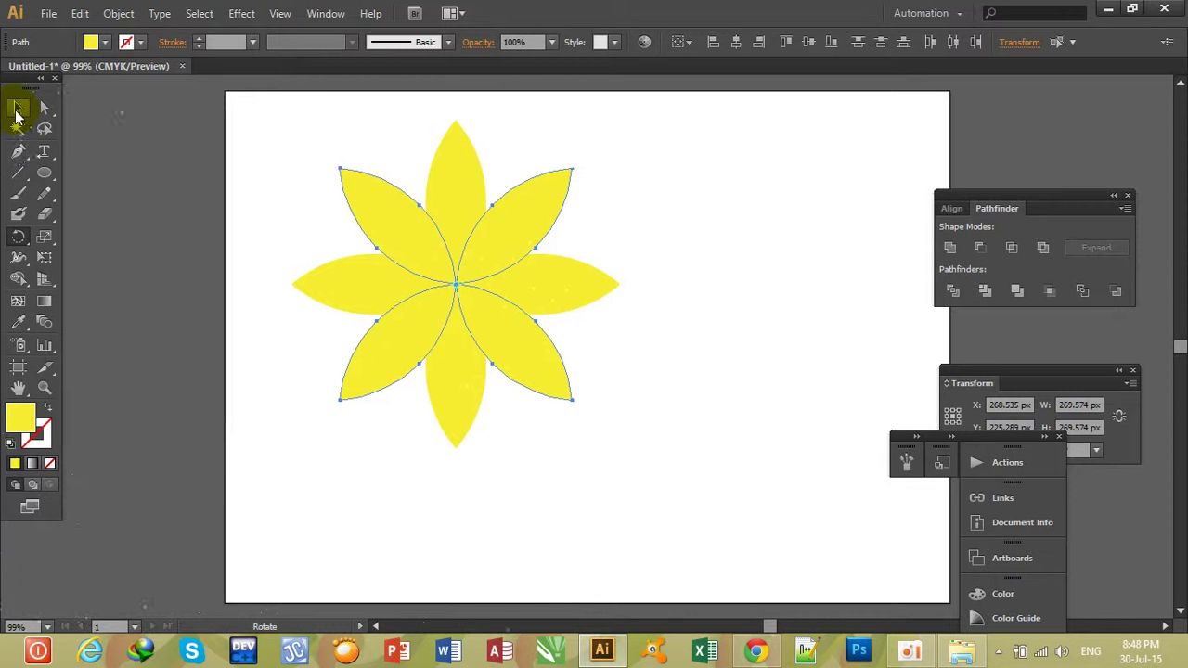
click(326, 142)
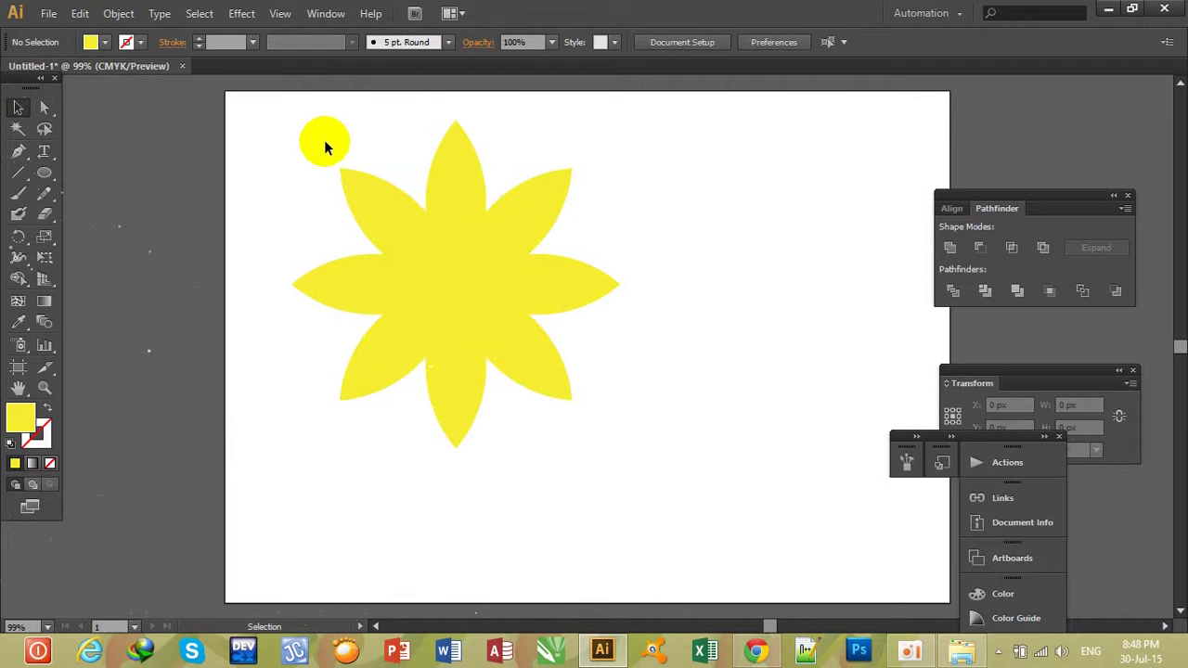
drag(275, 166, 645, 419)
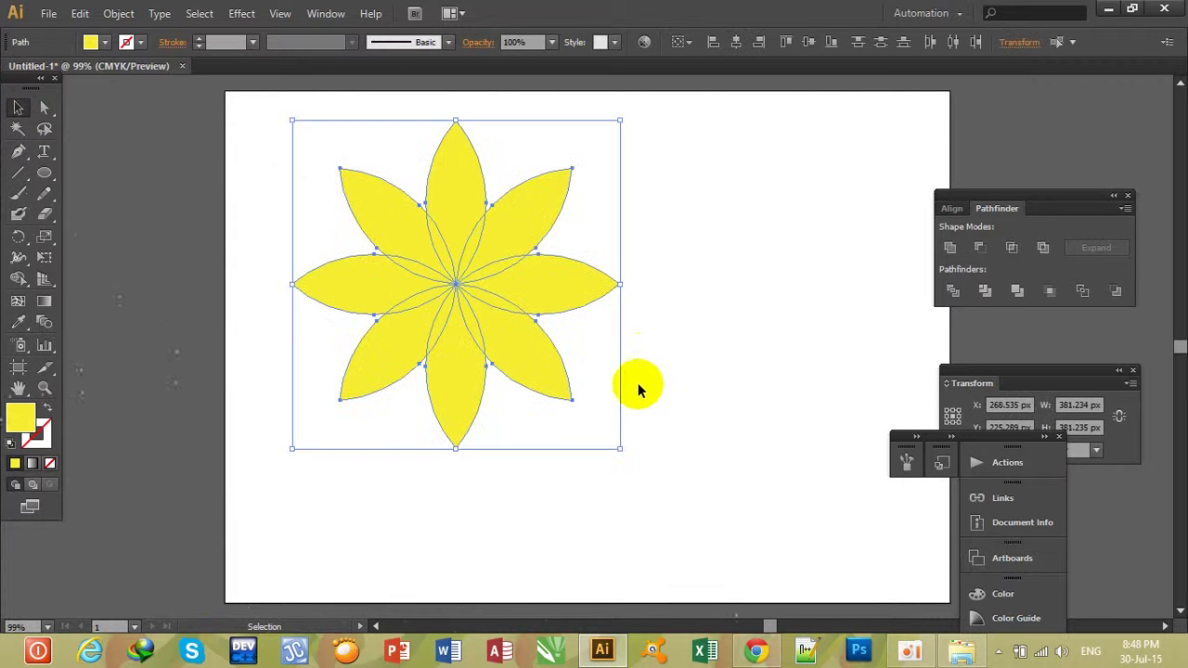
Step: Paste a copy of the eight petals in front and rotate it about -21.75° between them
click(79, 13)
click(114, 98)
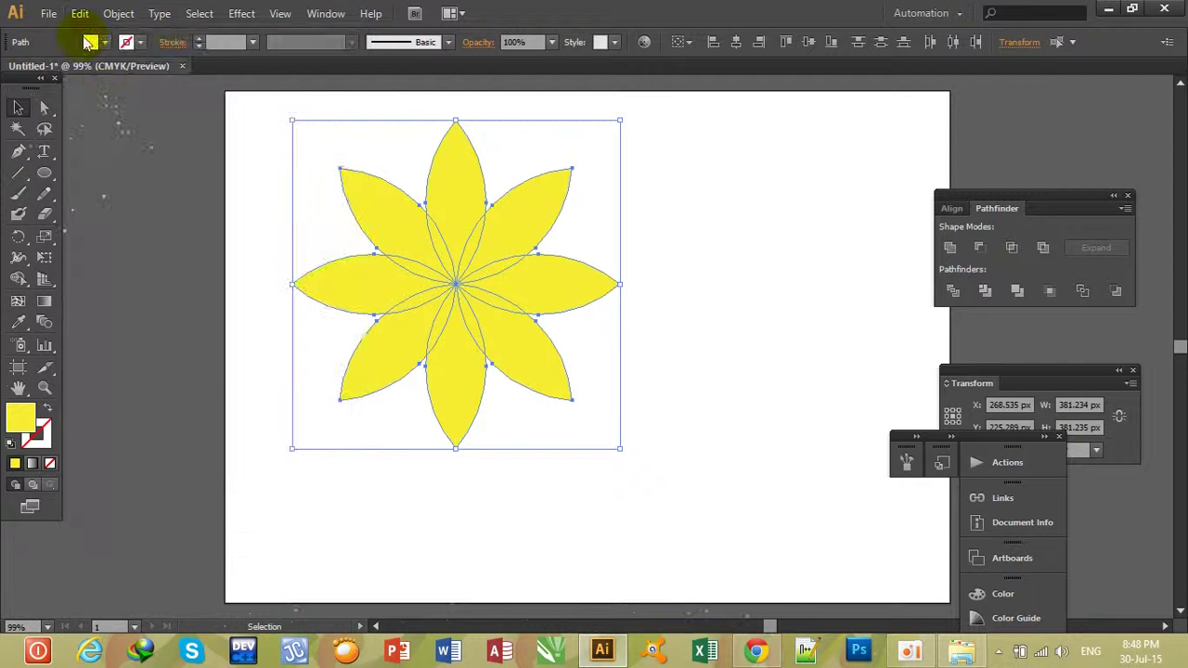
click(80, 13)
click(153, 139)
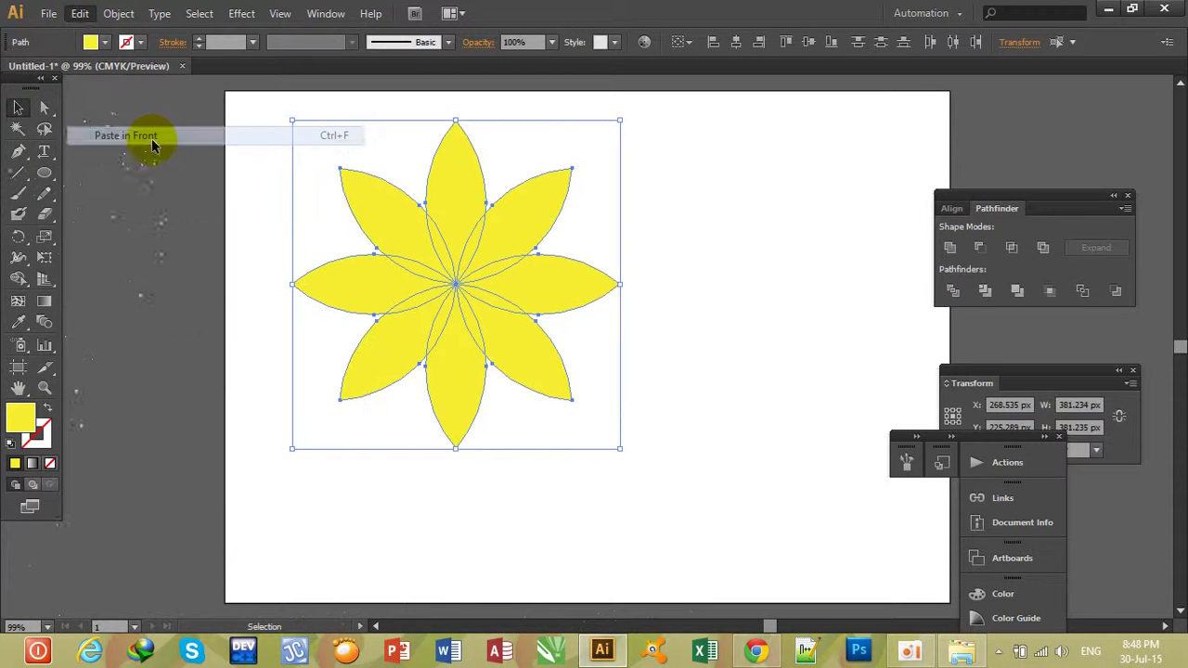
click(19, 236)
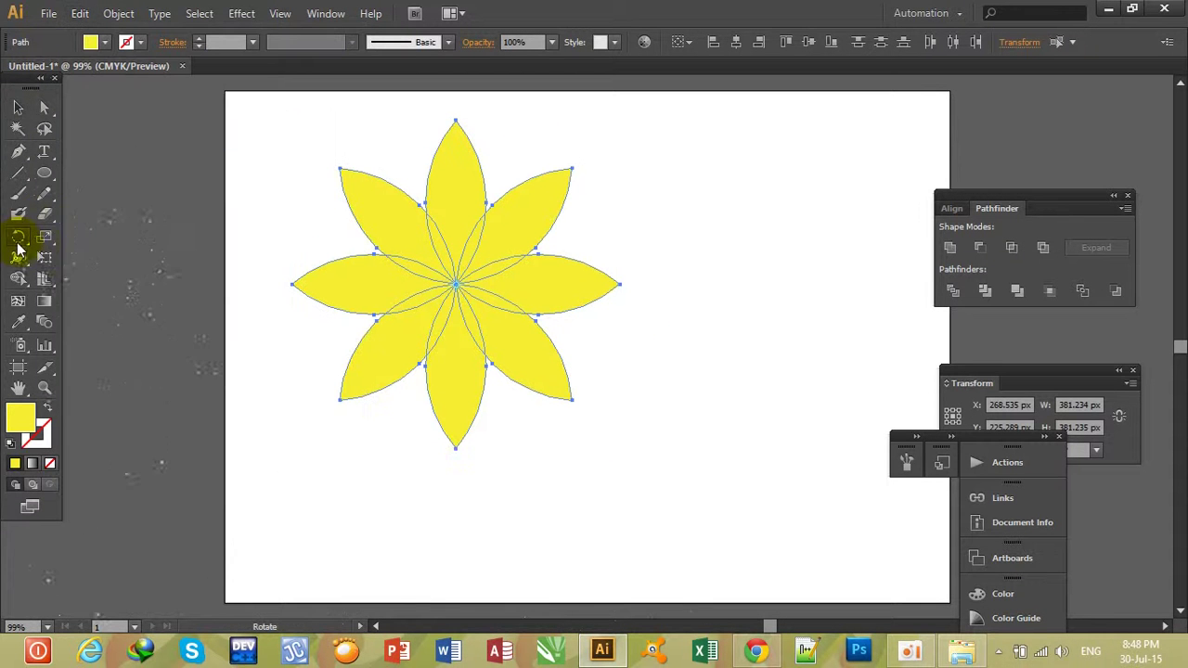
drag(451, 105, 512, 126)
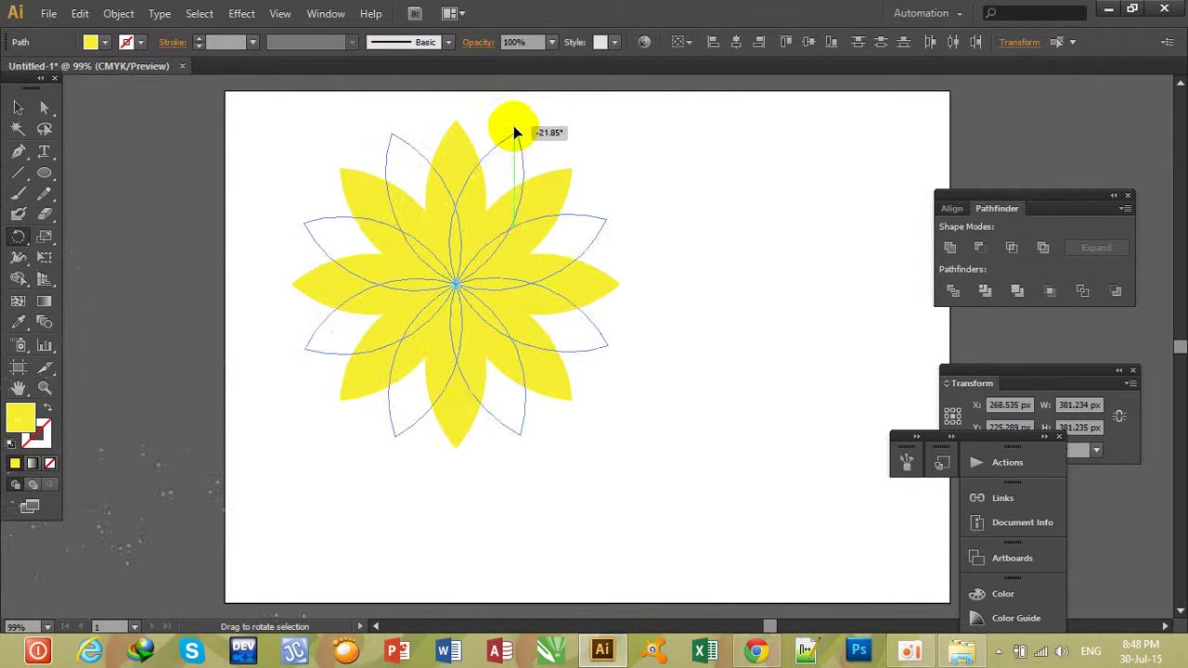
drag(511, 126, 511, 127)
Step: Move the whole sixteen-petal flower right and down toward the artboard centre
click(19, 108)
mouse_move(282, 110)
mouse_down()
mouse_move(605, 394)
mouse_move(639, 450)
mouse_up()
drag(501, 278, 600, 329)
click(774, 244)
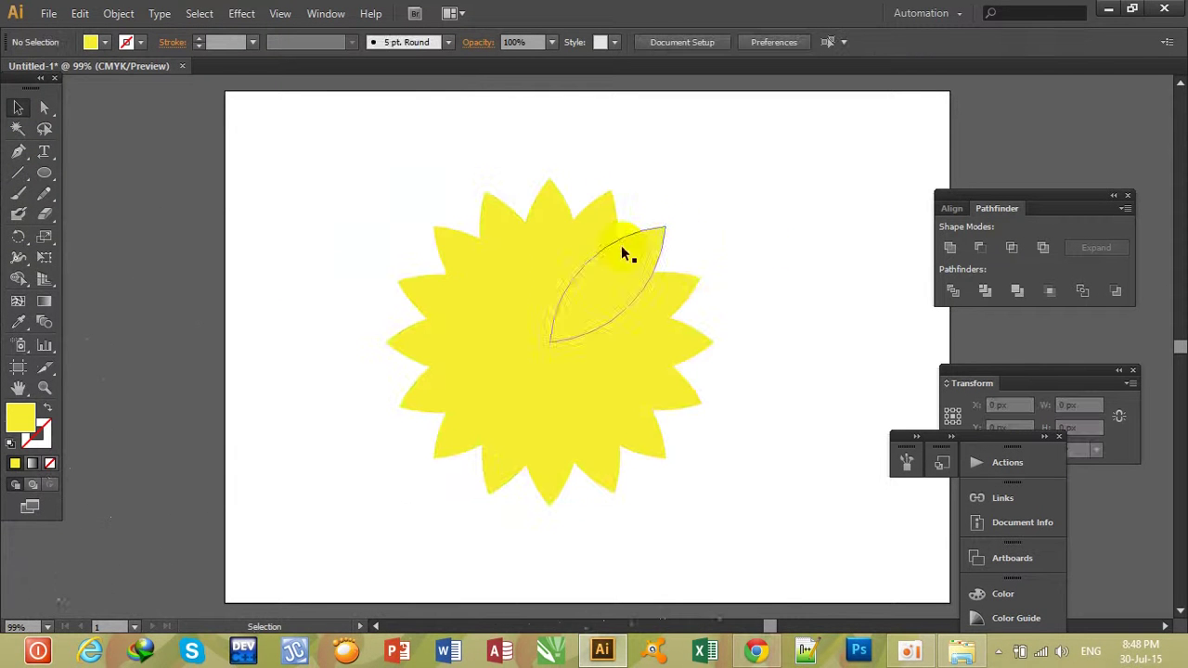
click(550, 210)
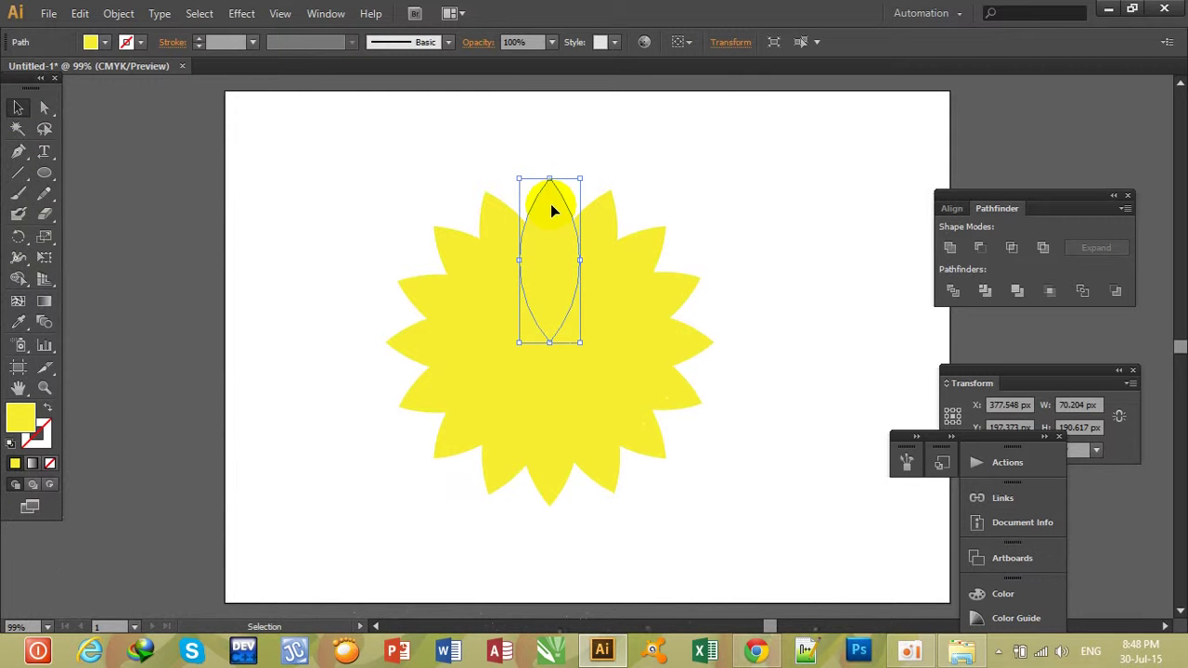
Step: Select the top, right, bottom and left front petals together
drag(550, 210, 697, 361)
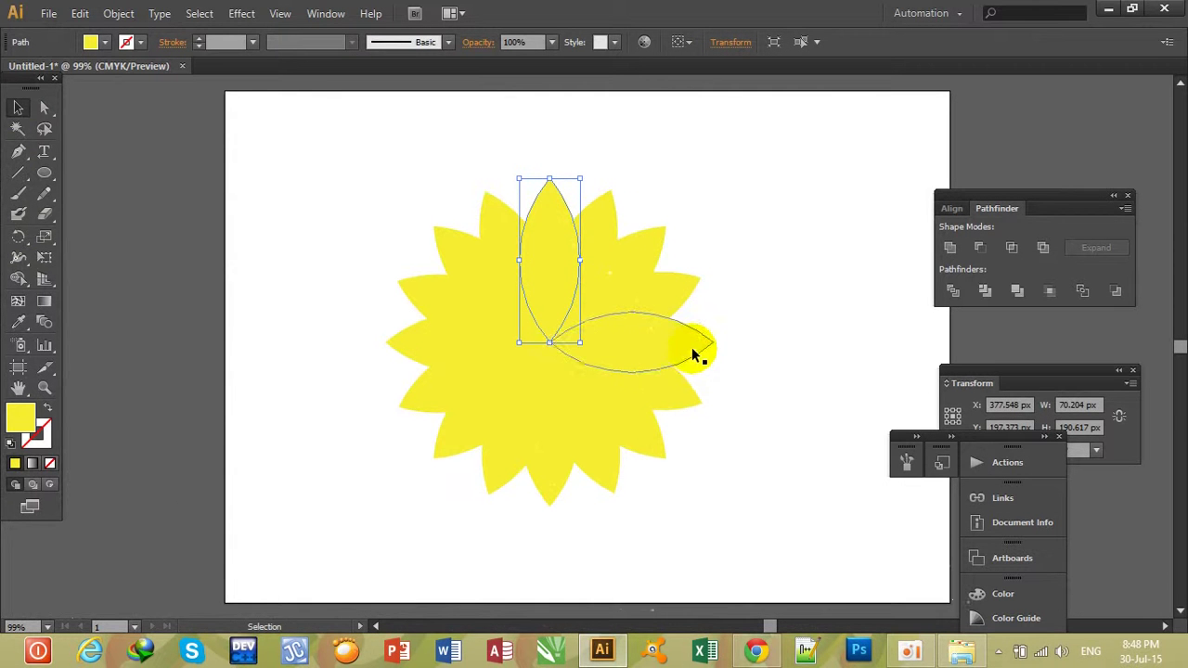
shift+click(691, 344)
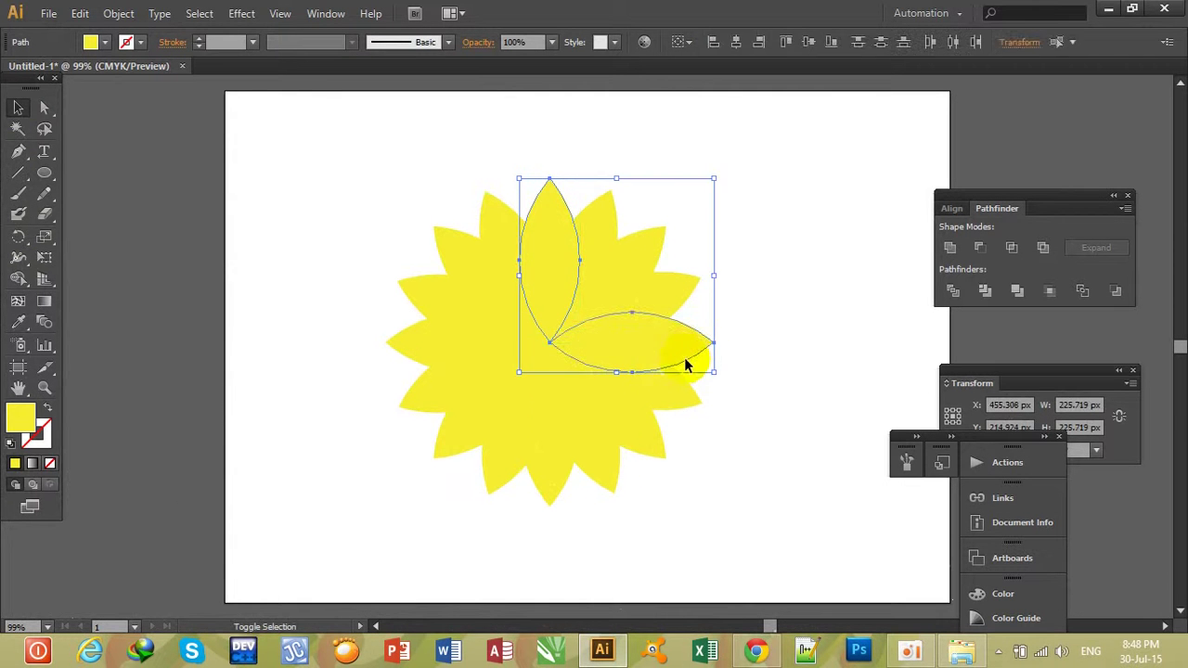
shift+click(554, 481)
shift+click(415, 351)
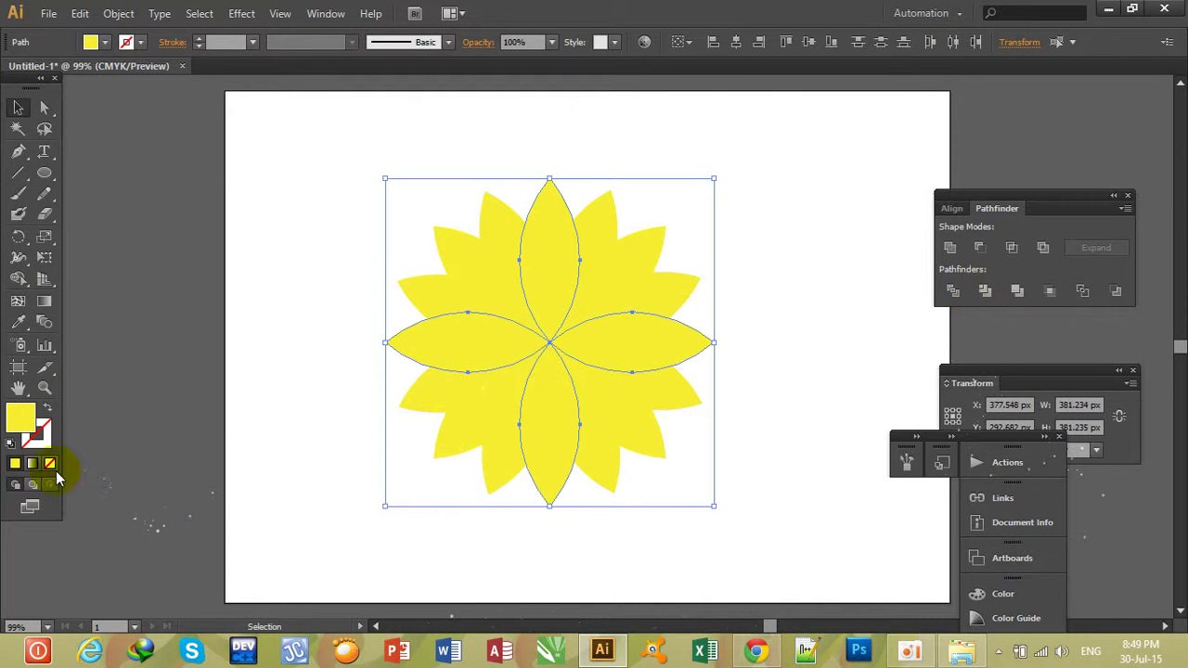
Step: Stack the floating Actions panel group onto the Pathfinder panel
click(1062, 365)
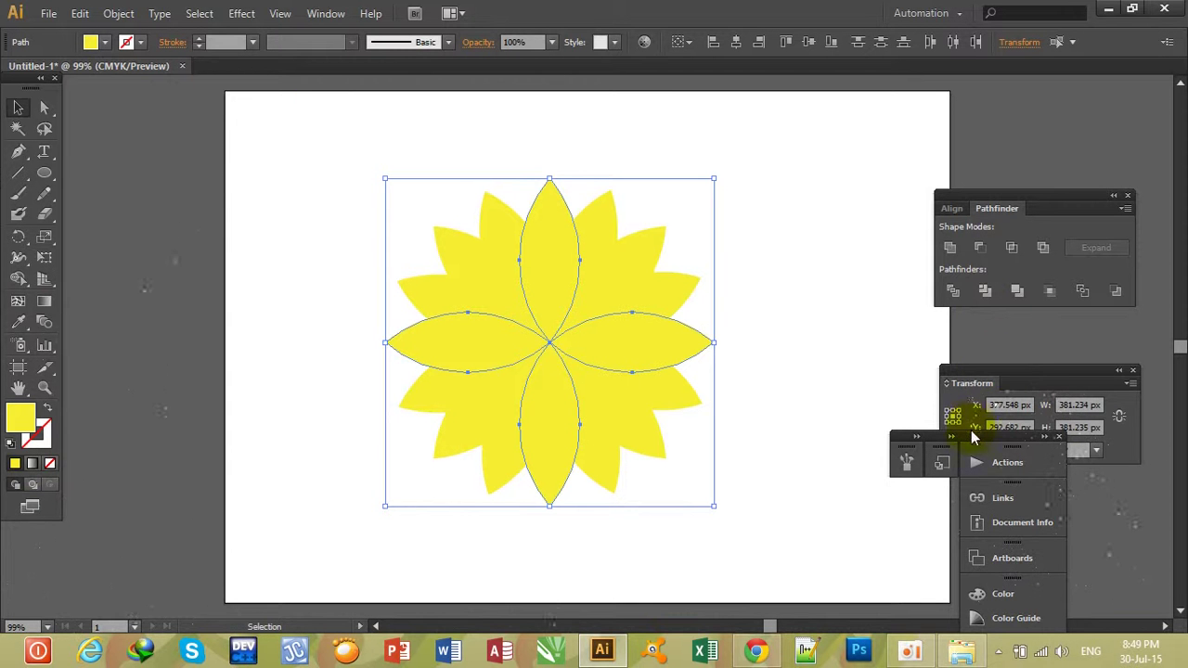
drag(977, 410, 986, 167)
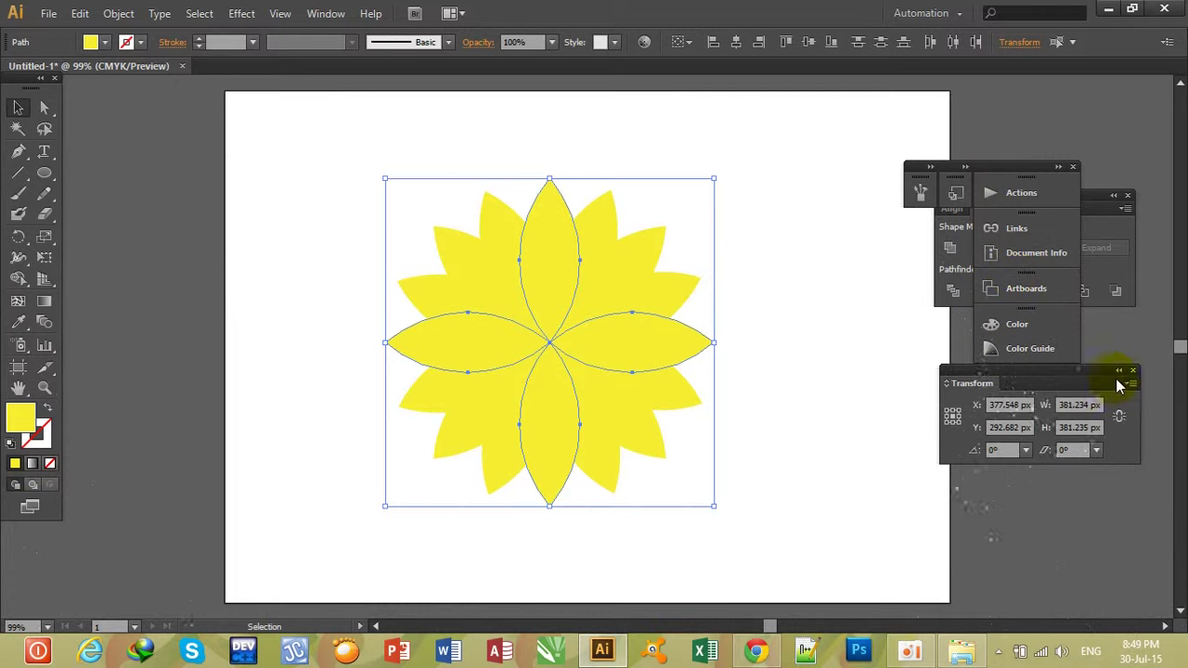
drag(1003, 164, 1048, 185)
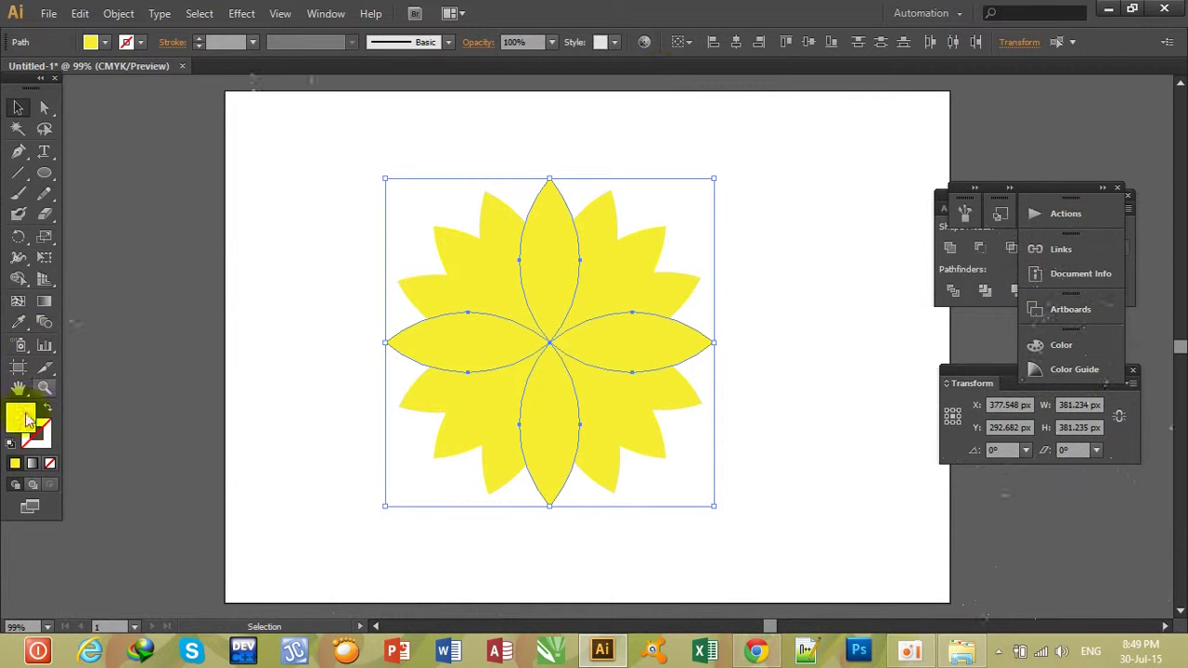
Step: Give the four selected petals a gradient fill and float the Gradient panel beside the others
click(34, 468)
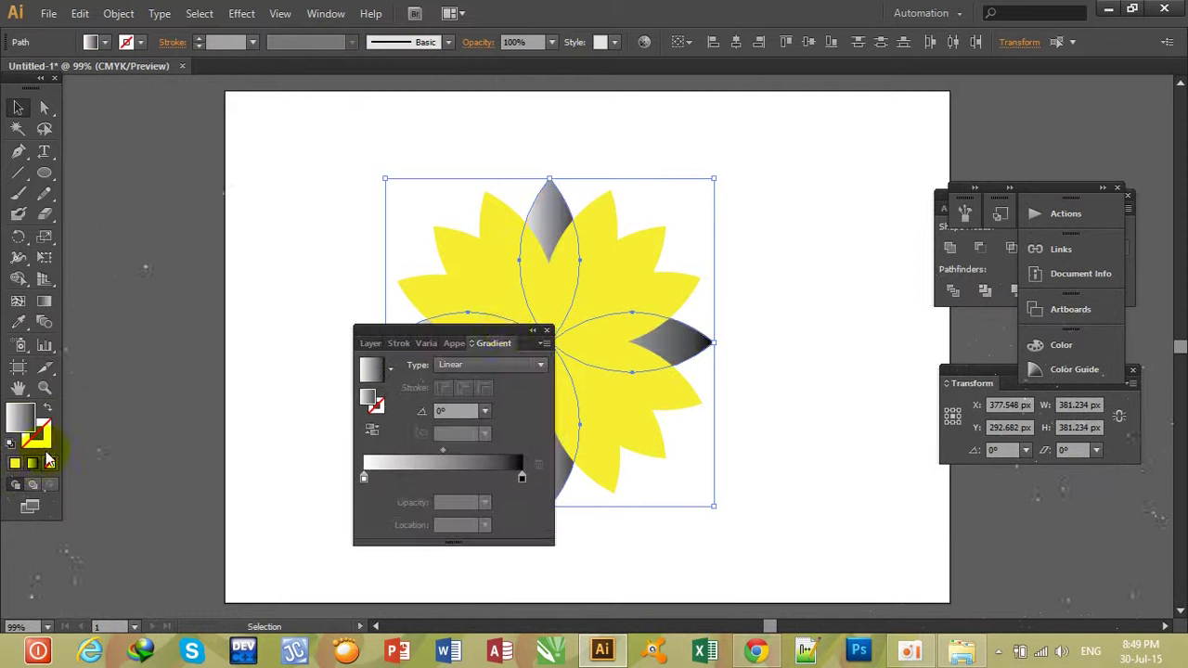
mouse_move(501, 331)
mouse_down()
mouse_move(886, 171)
mouse_move(1059, 338)
mouse_up()
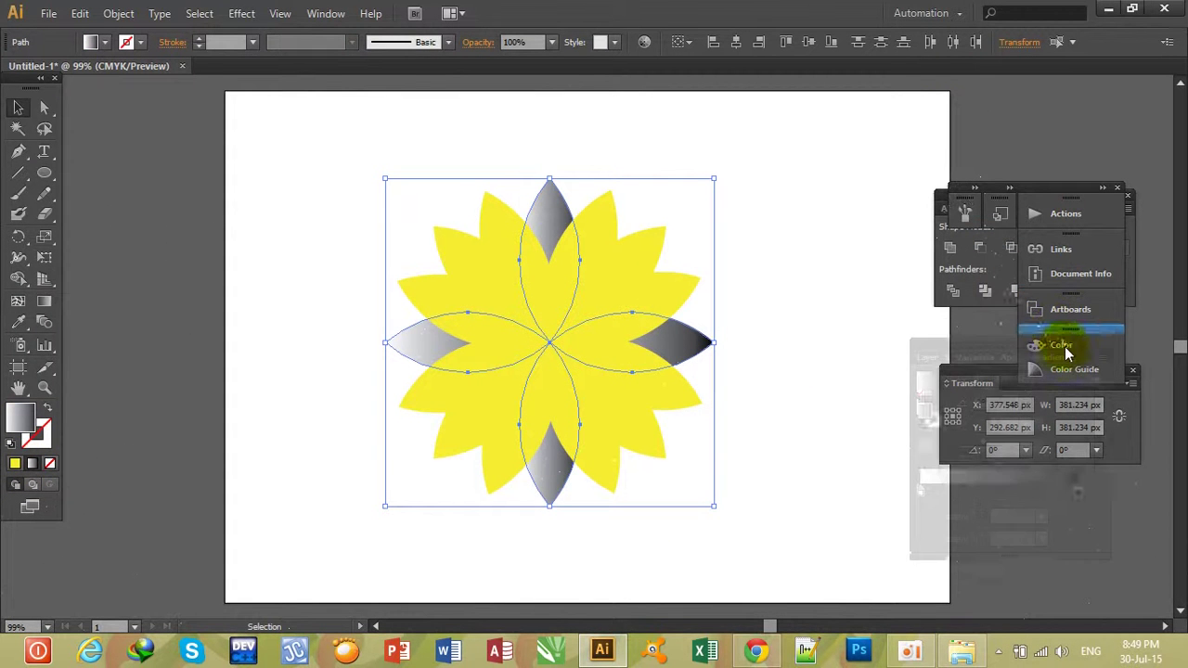
drag(1058, 333, 949, 324)
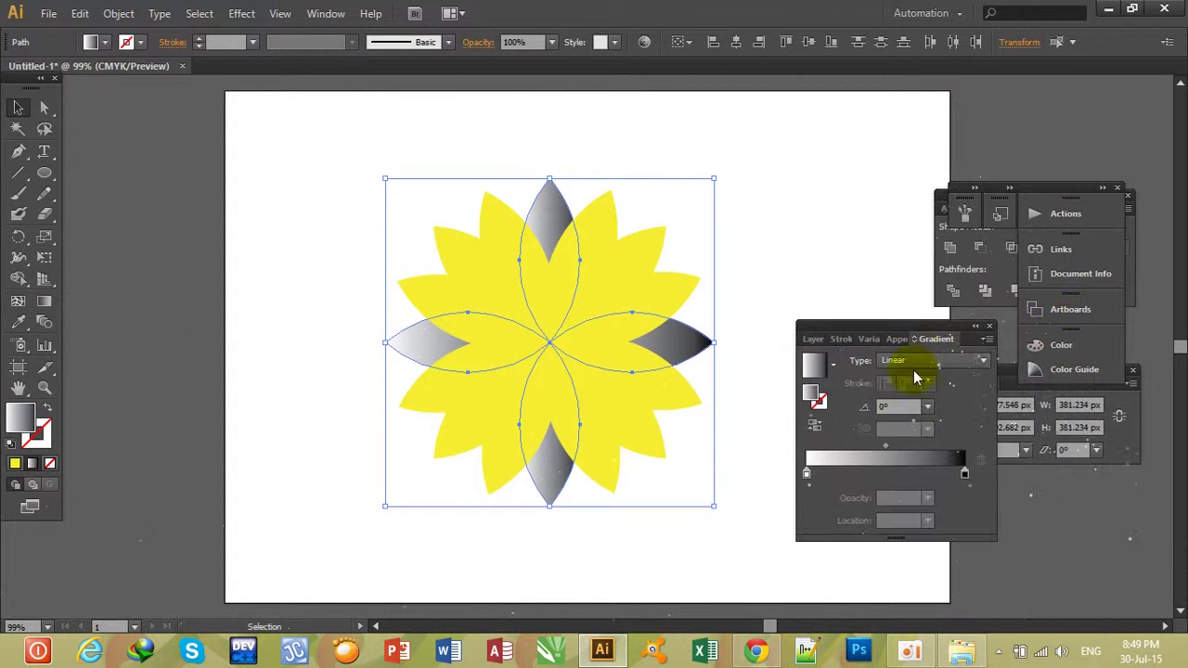
click(834, 370)
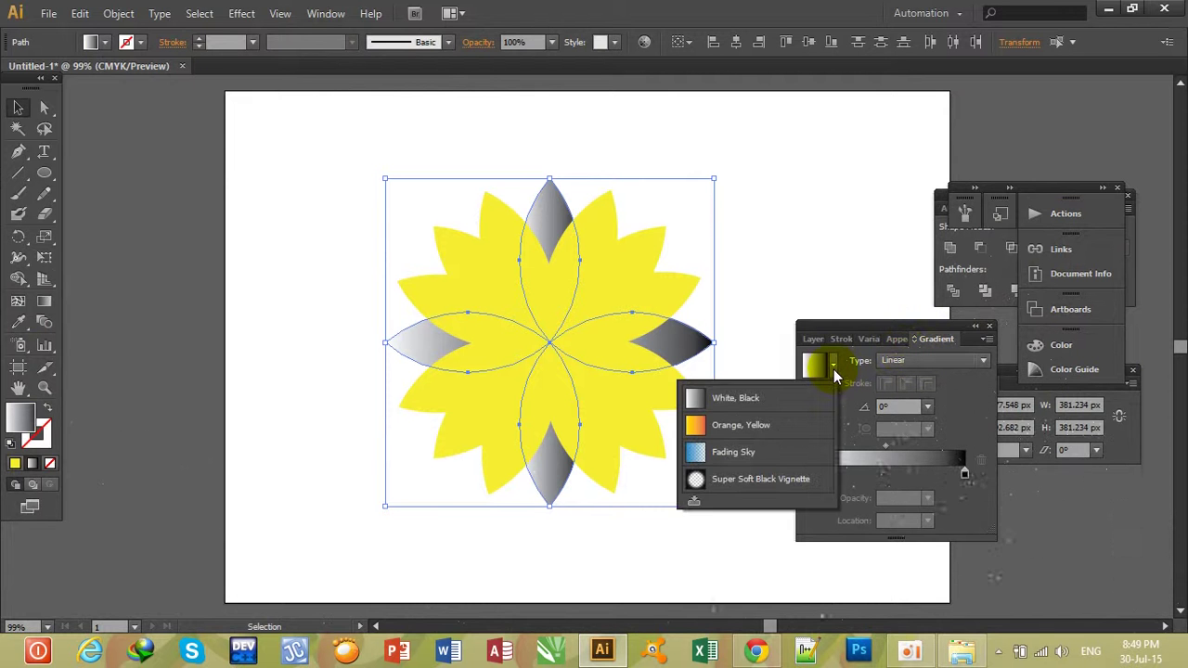
Step: Add a middle gradient stop and colour the left, middle and right stops blue and light blue
click(884, 476)
click(806, 474)
double_click(806, 475)
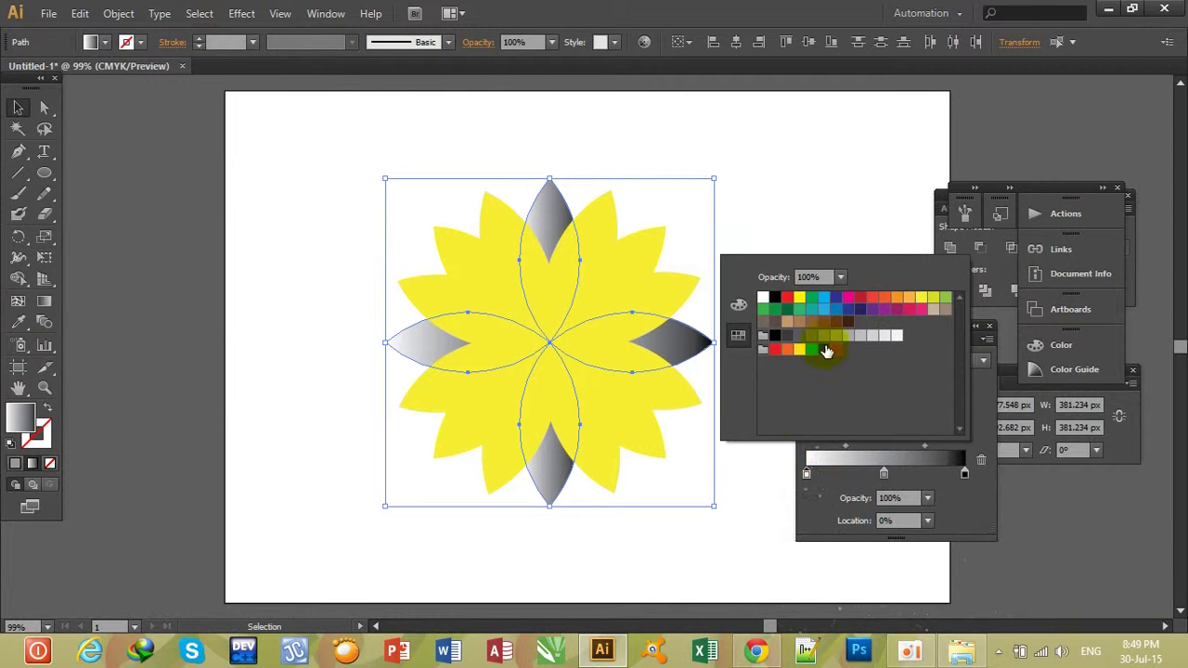
click(836, 309)
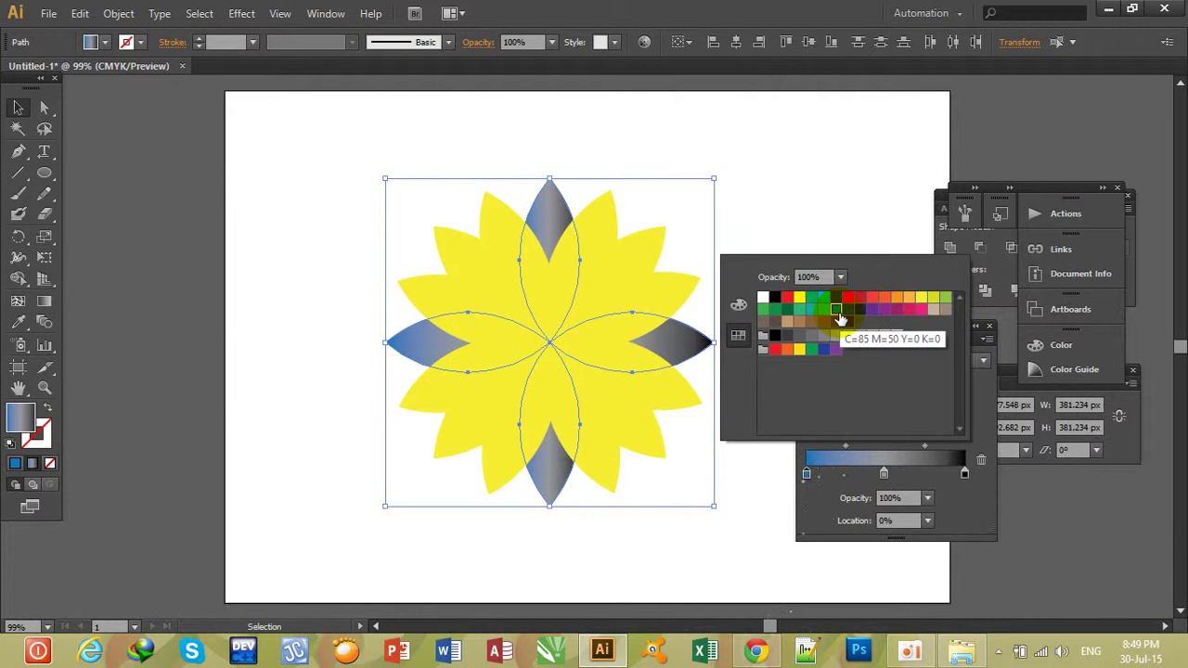
click(883, 472)
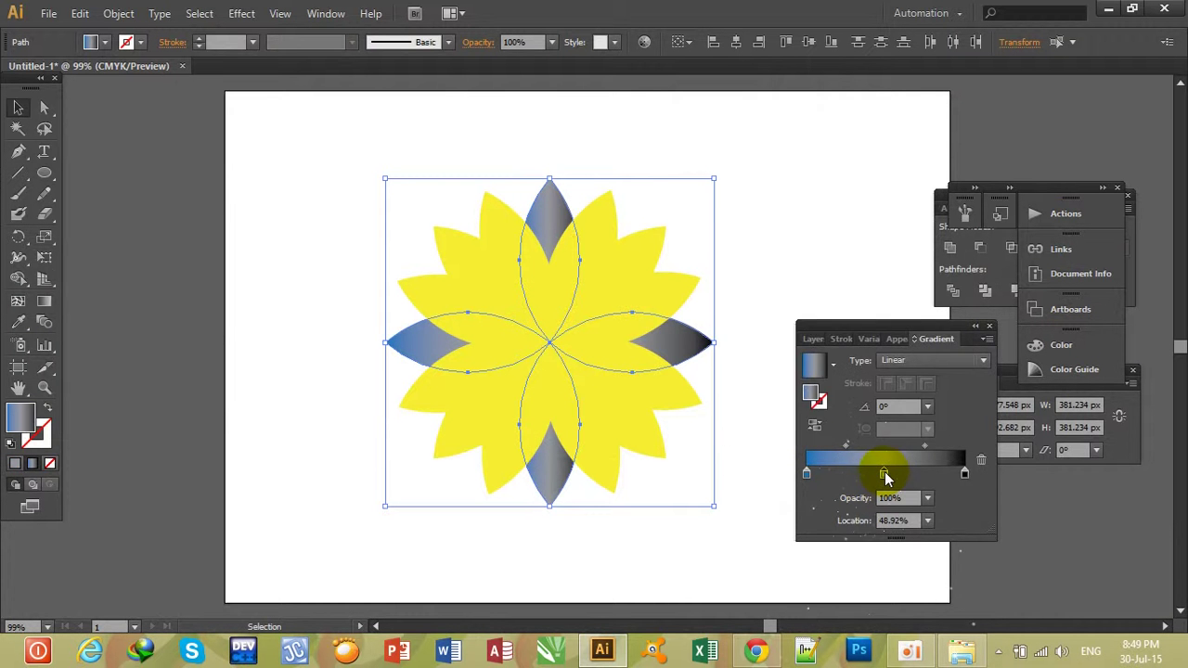
double_click(884, 471)
click(824, 297)
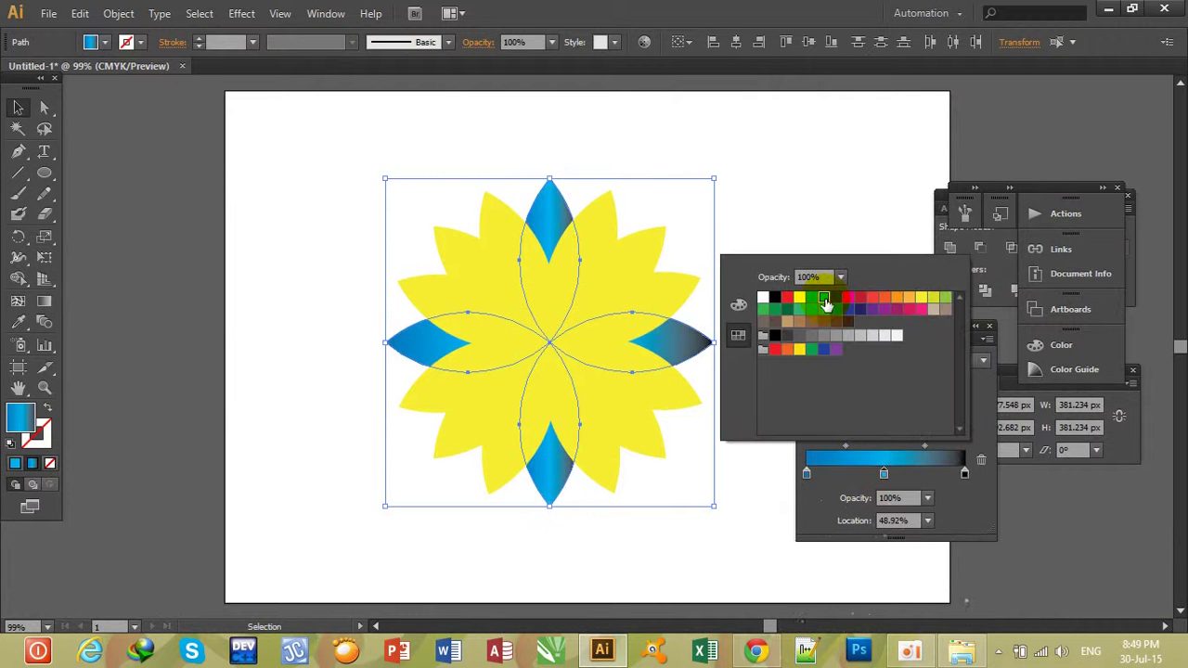
click(965, 476)
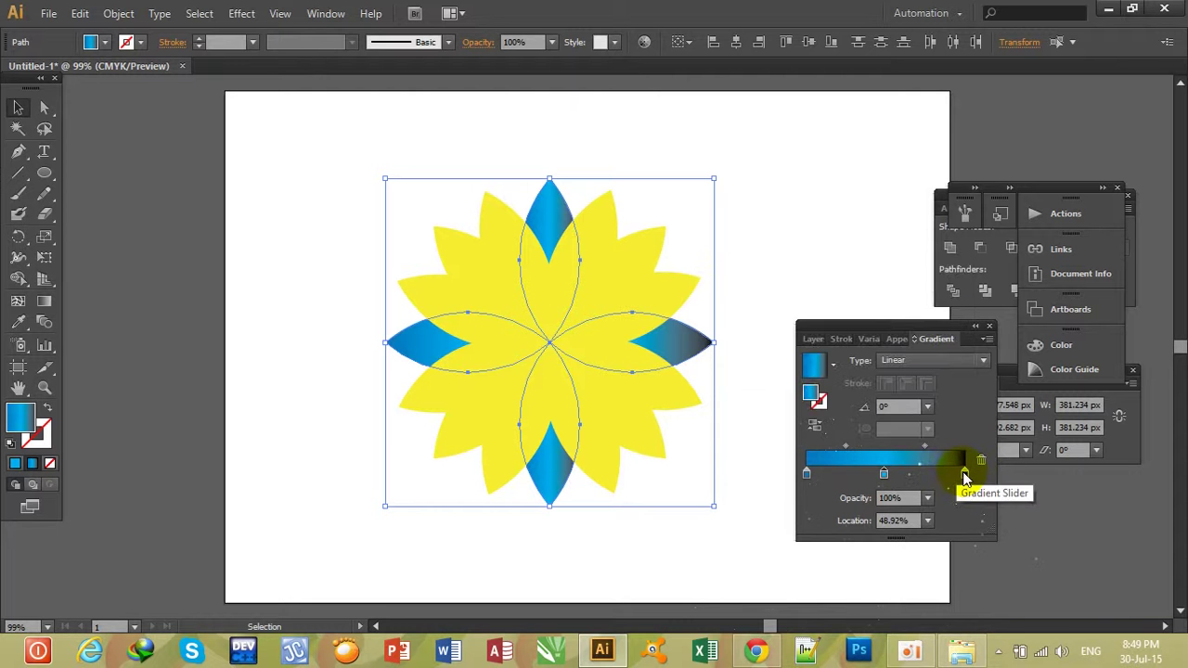
double_click(965, 475)
click(836, 311)
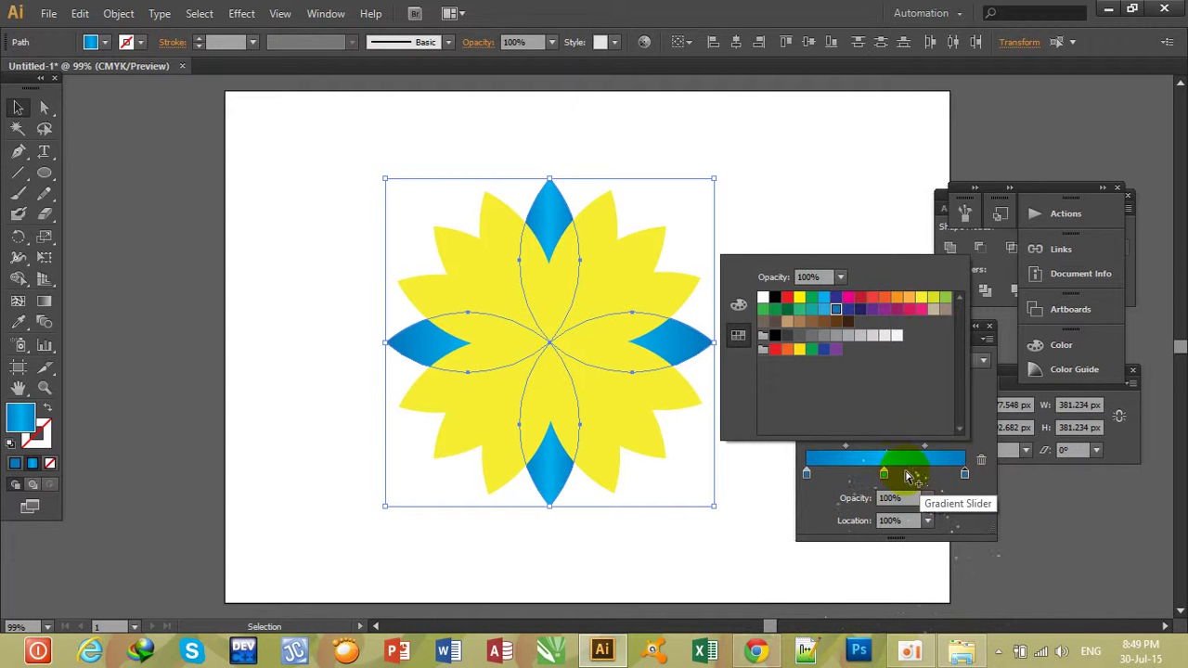
click(881, 477)
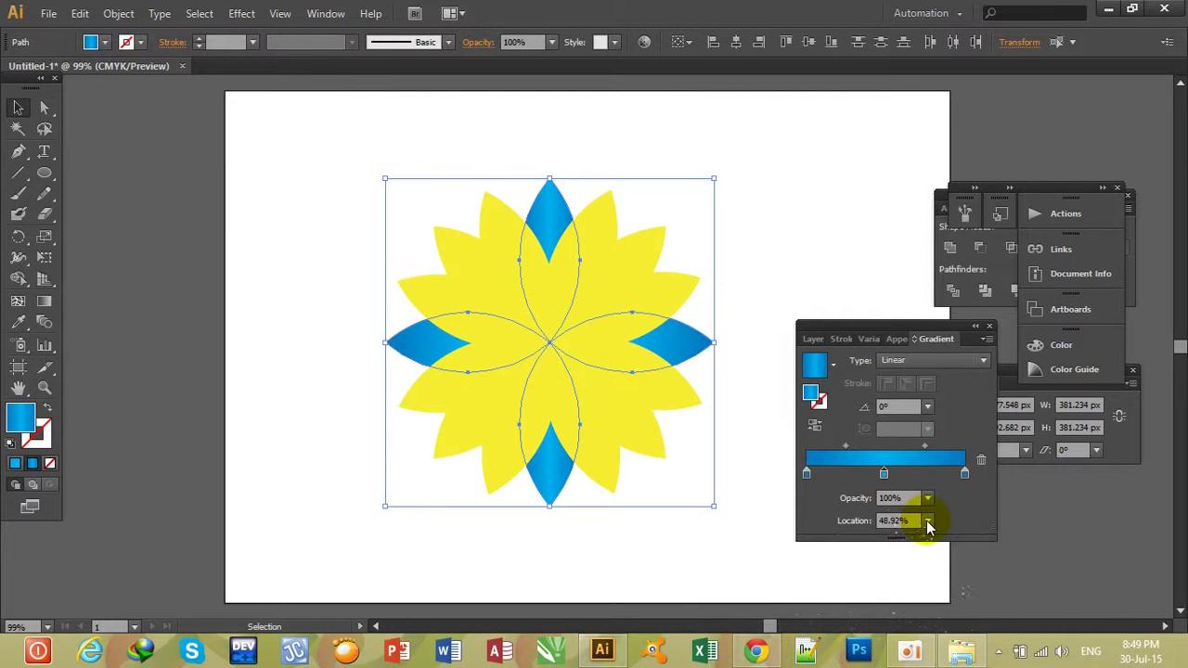
Step: Set the middle stop location to 50% and change the gradient Type to Radial
click(927, 520)
click(947, 405)
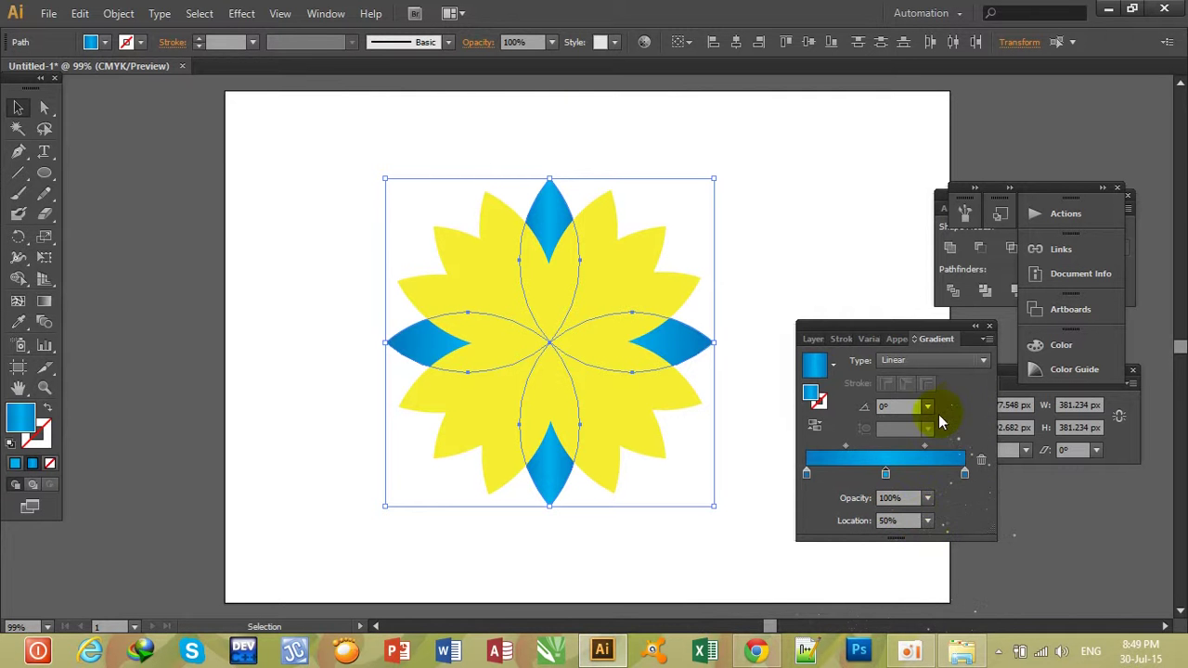
click(806, 474)
click(965, 474)
click(982, 360)
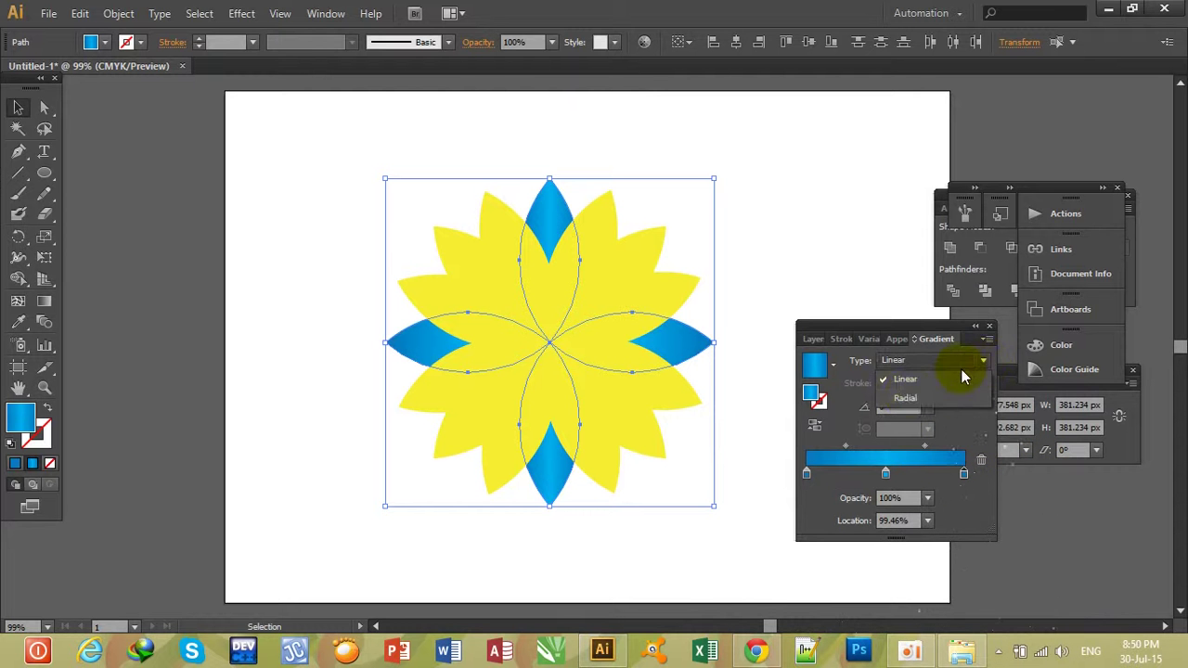
click(907, 396)
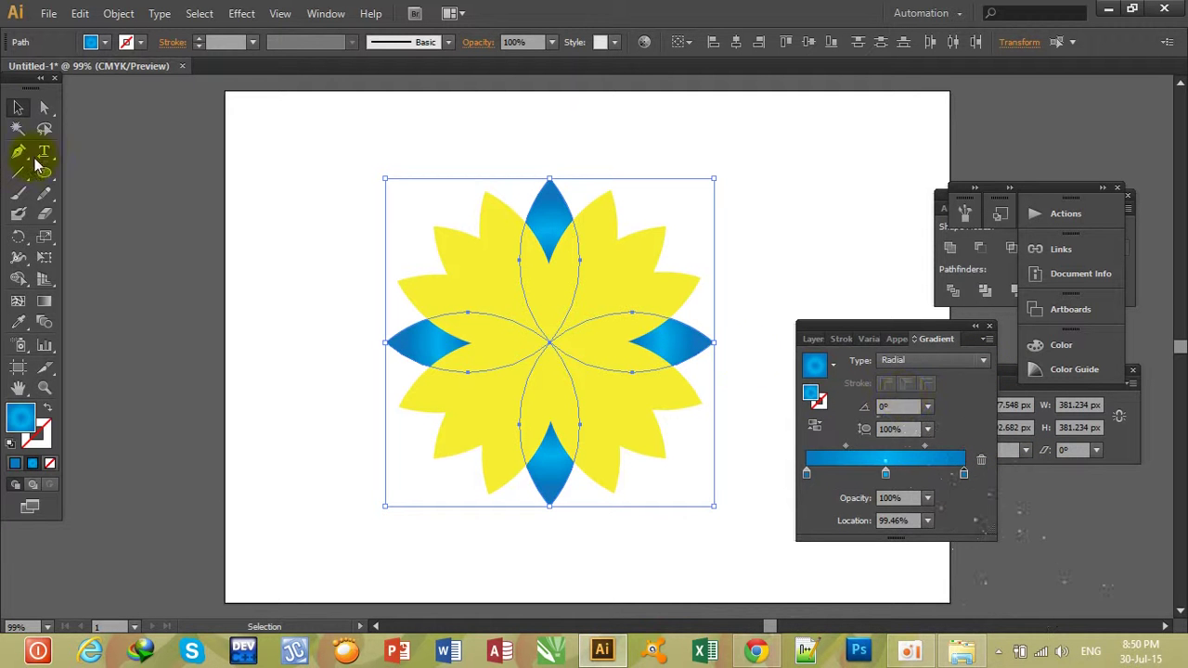
click(774, 222)
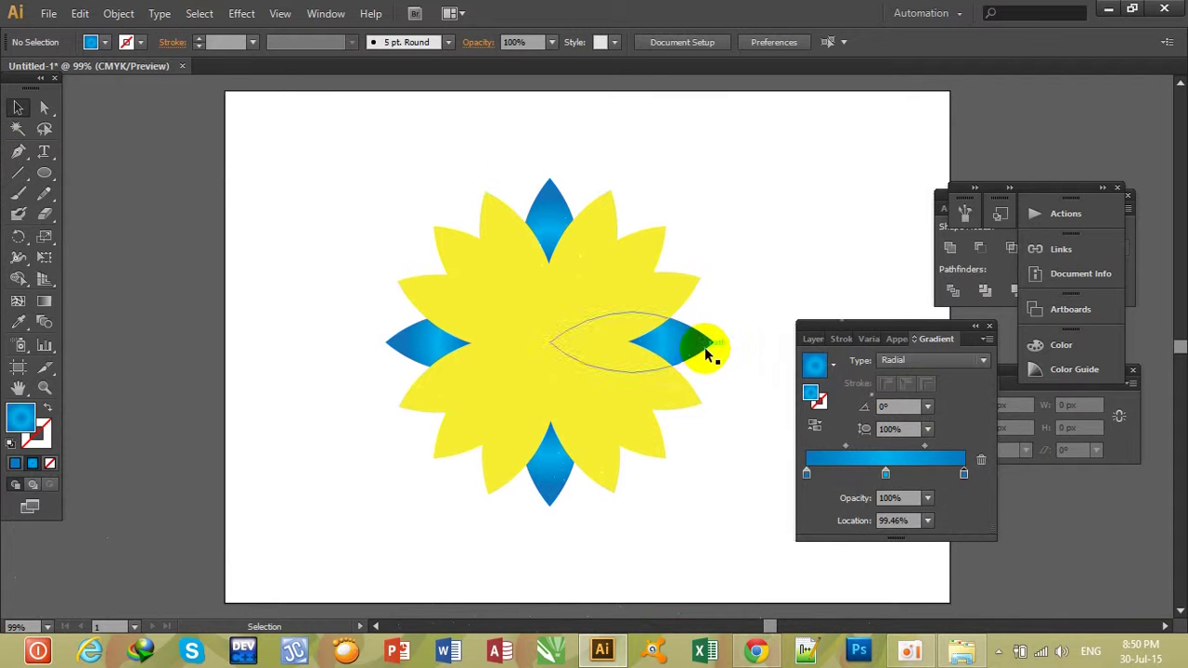
Step: Dock the floating Gradient panel group on the right and minimize Illustrator to the desktop
drag(896, 331, 1048, 362)
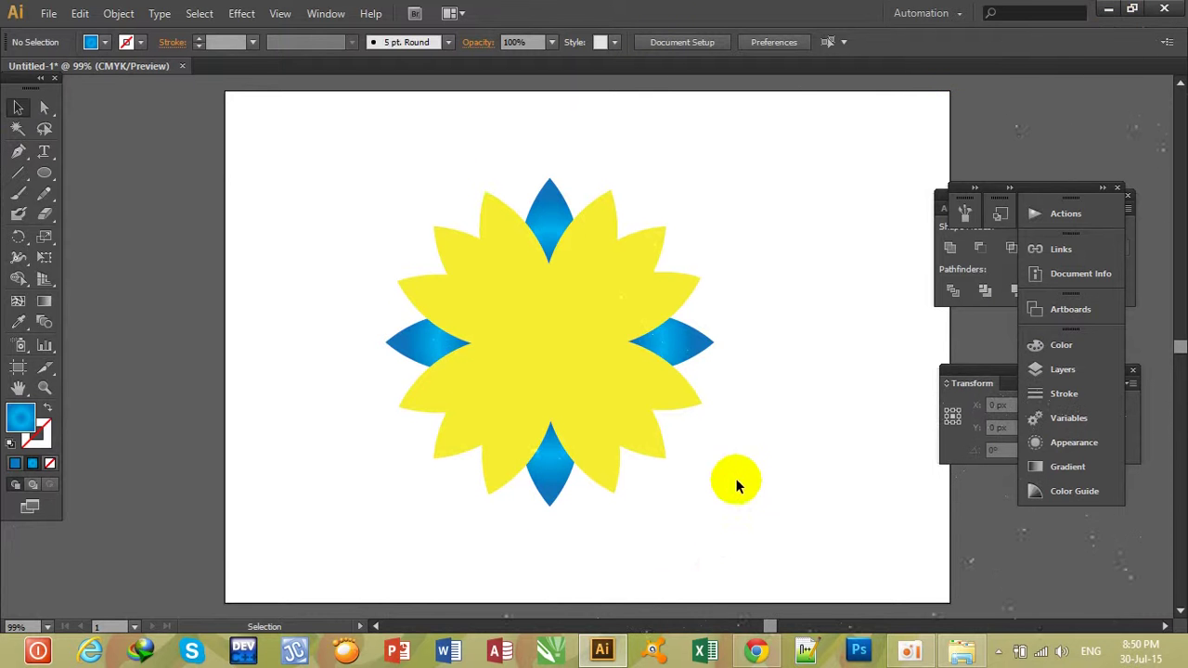
click(1107, 9)
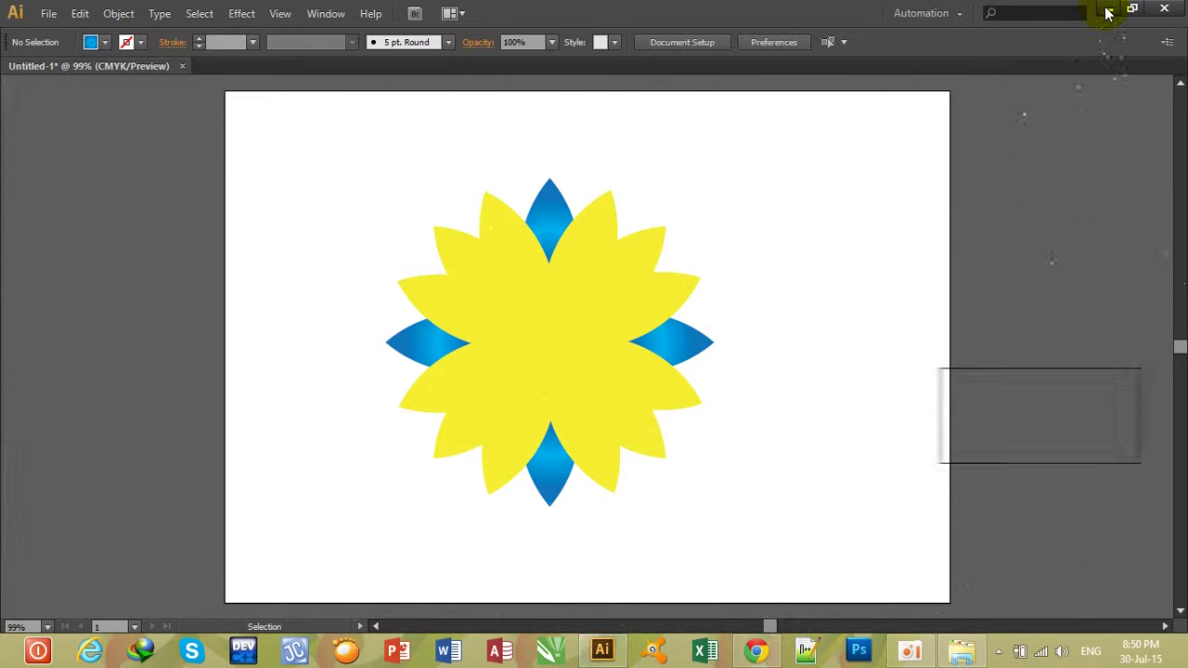
right_click(799, 148)
Step: Refresh the desktop and open the Lession Adobe IlLustrator folder maximized
click(710, 197)
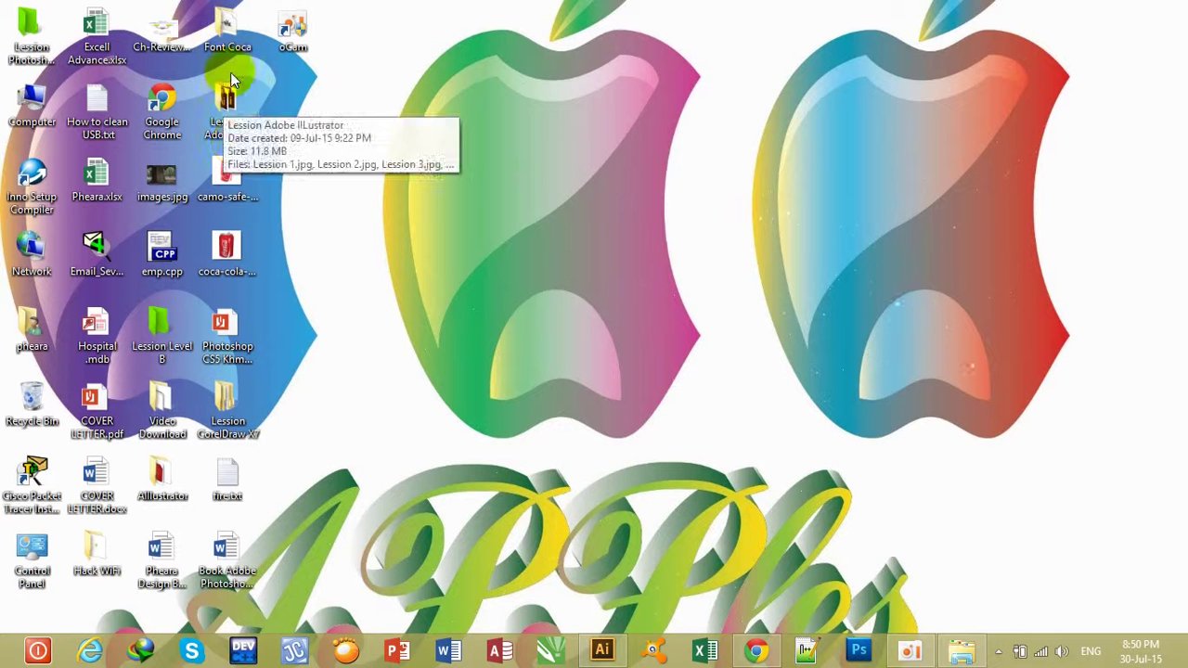
click(227, 107)
double_click(227, 107)
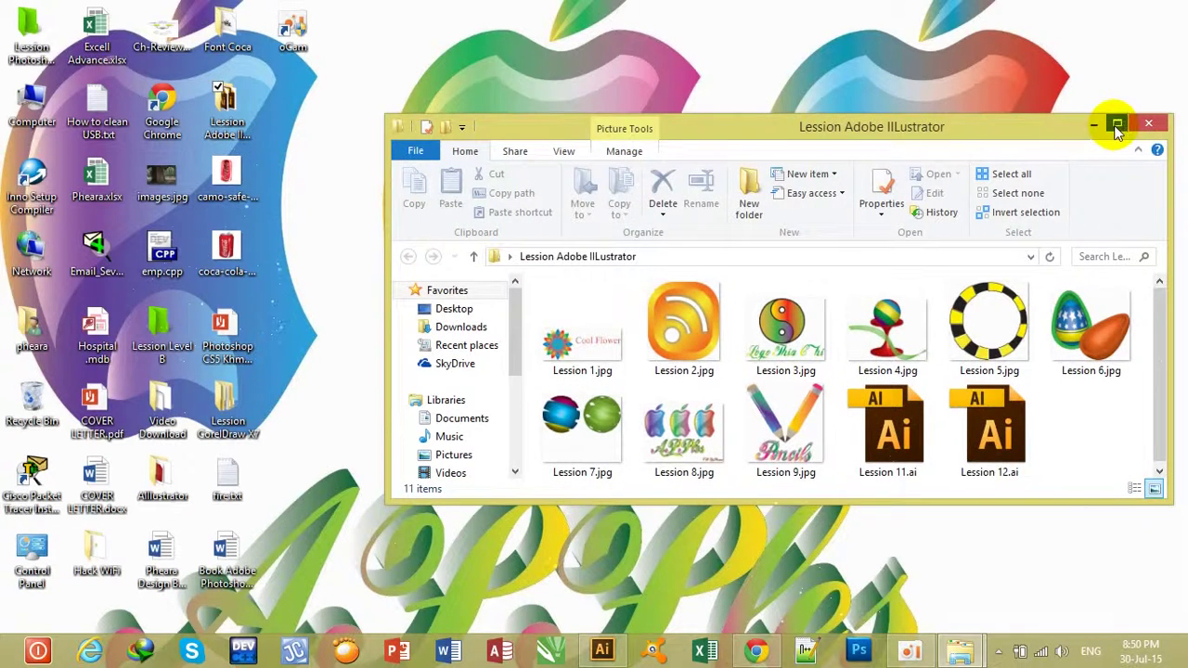
click(1116, 126)
Step: Preview the Lession 1.jpg Cool Flower image, then switch back to Illustrator
click(167, 236)
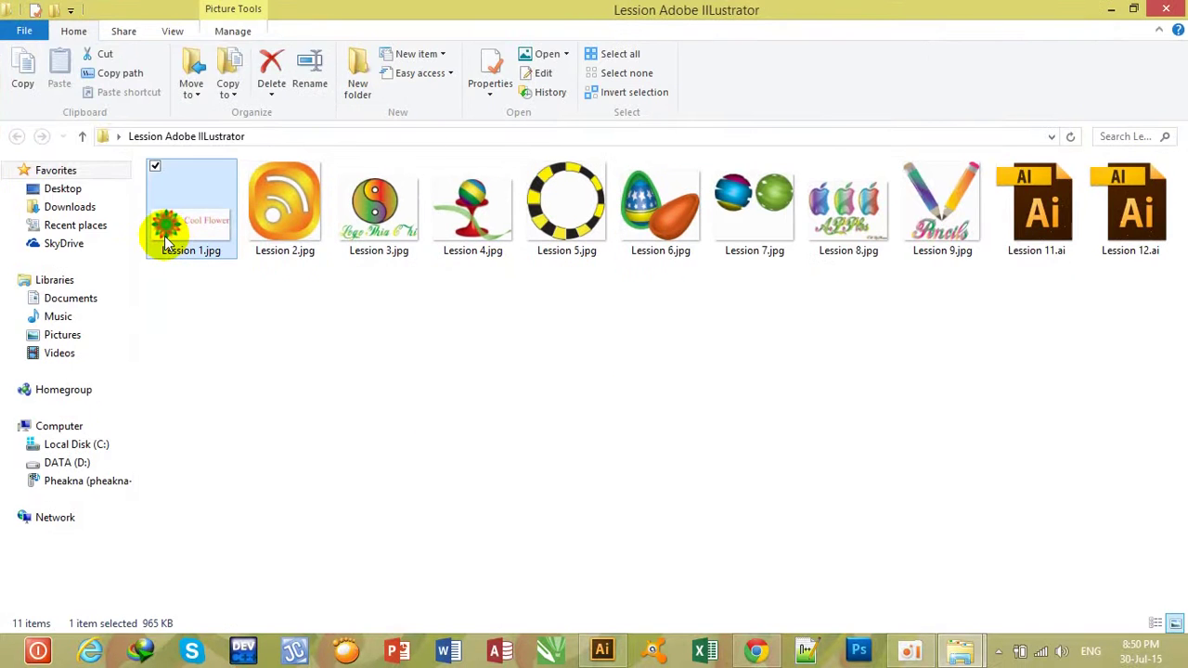
double_click(164, 236)
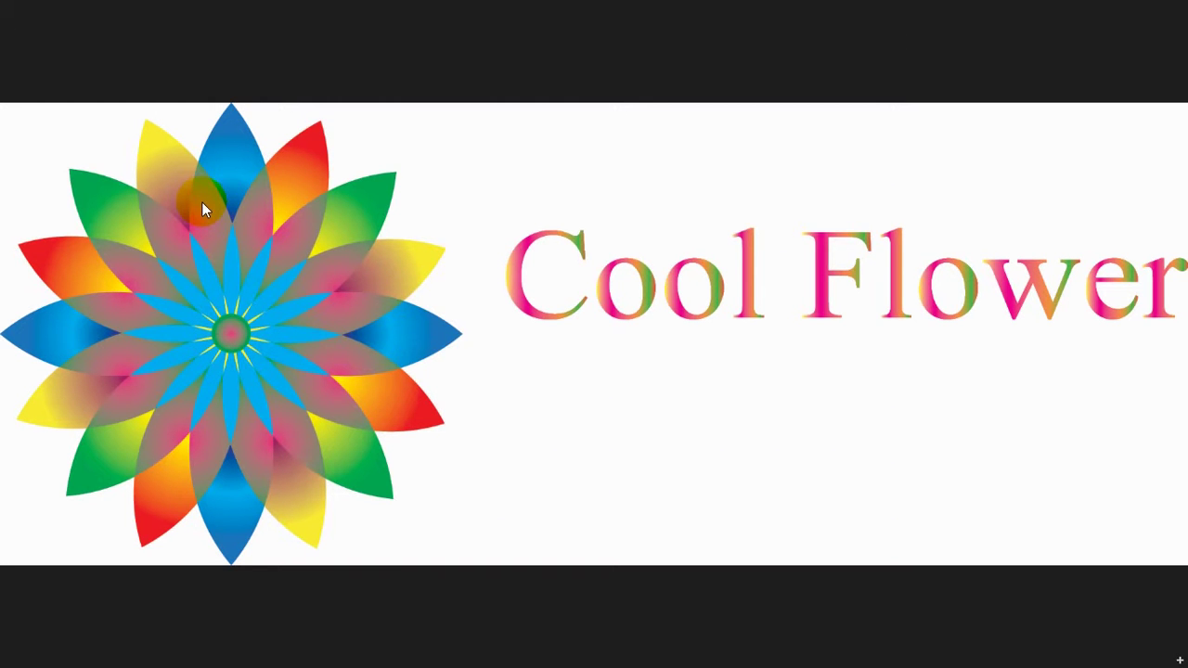
click(4, 10)
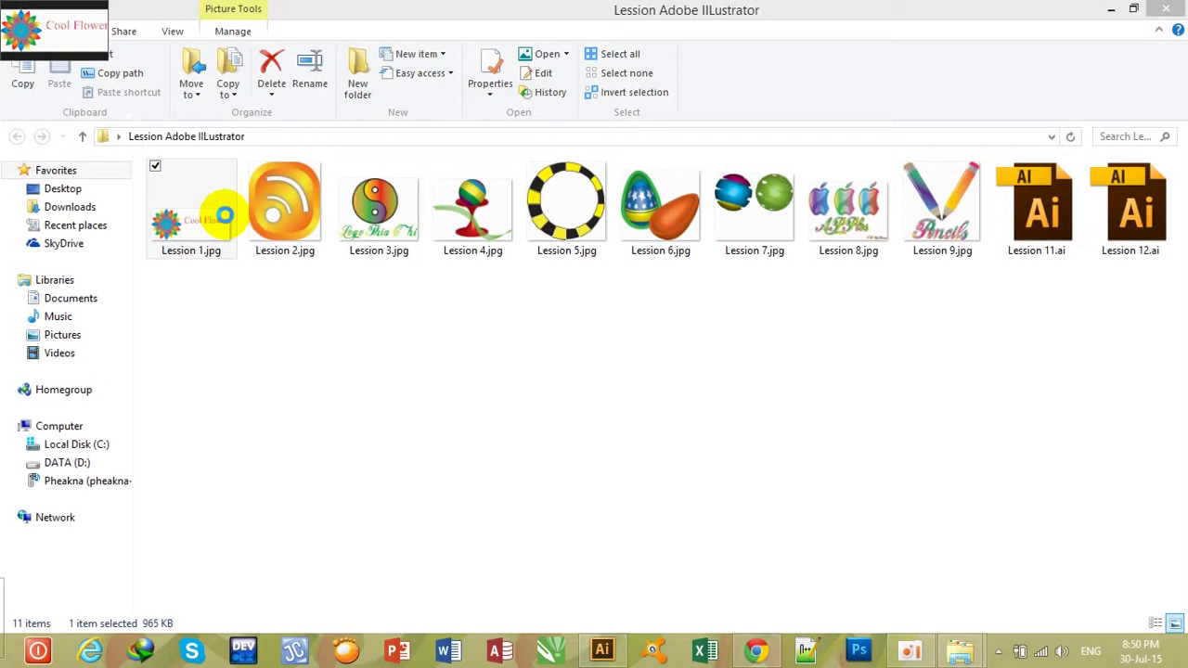
mouse_move(194, 201)
mouse_down()
mouse_move(246, 281)
mouse_move(195, 220)
mouse_up()
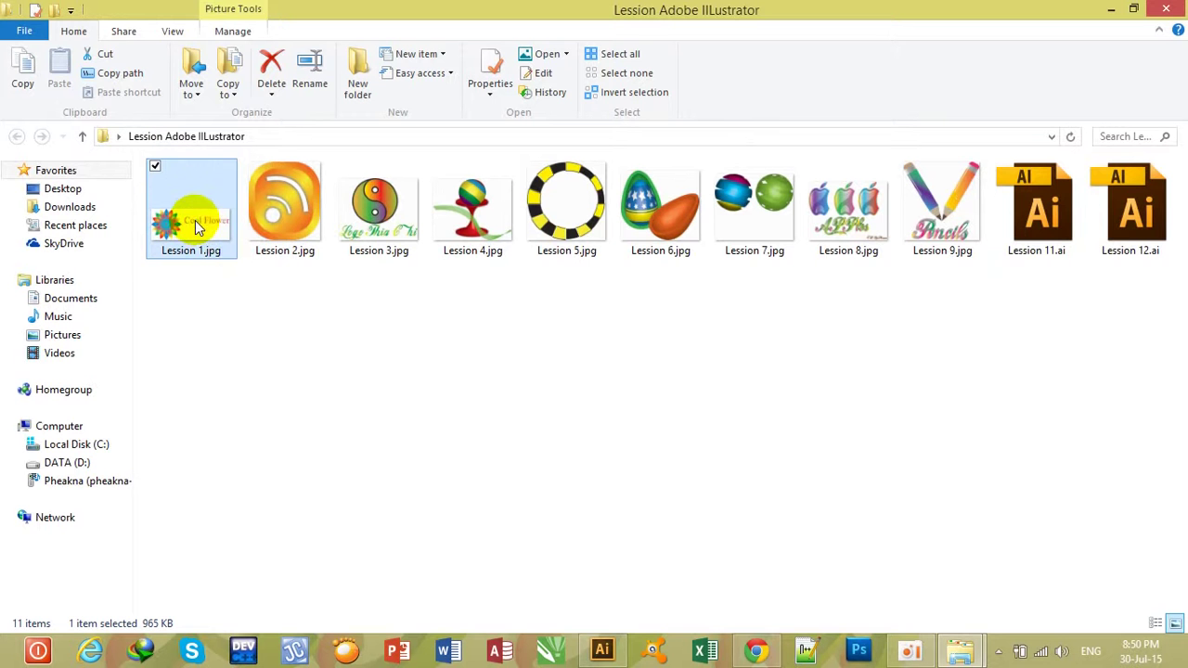
click(620, 653)
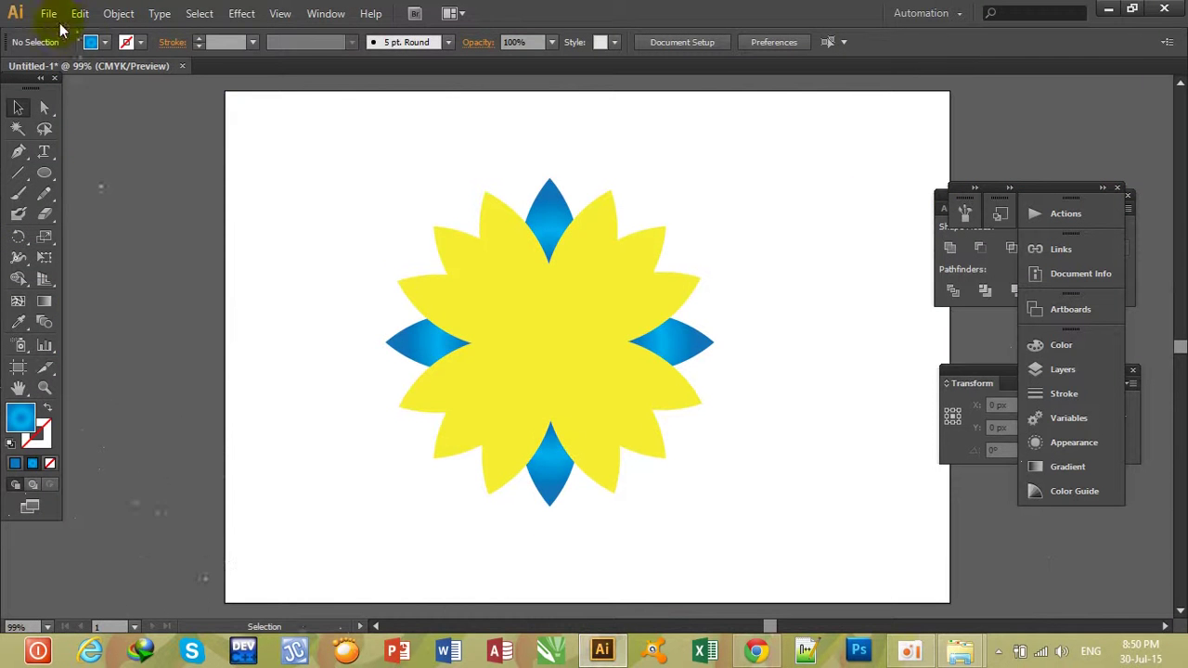
Step: Open Lession 1.jpg in Illustrator as a new document
click(46, 13)
click(82, 72)
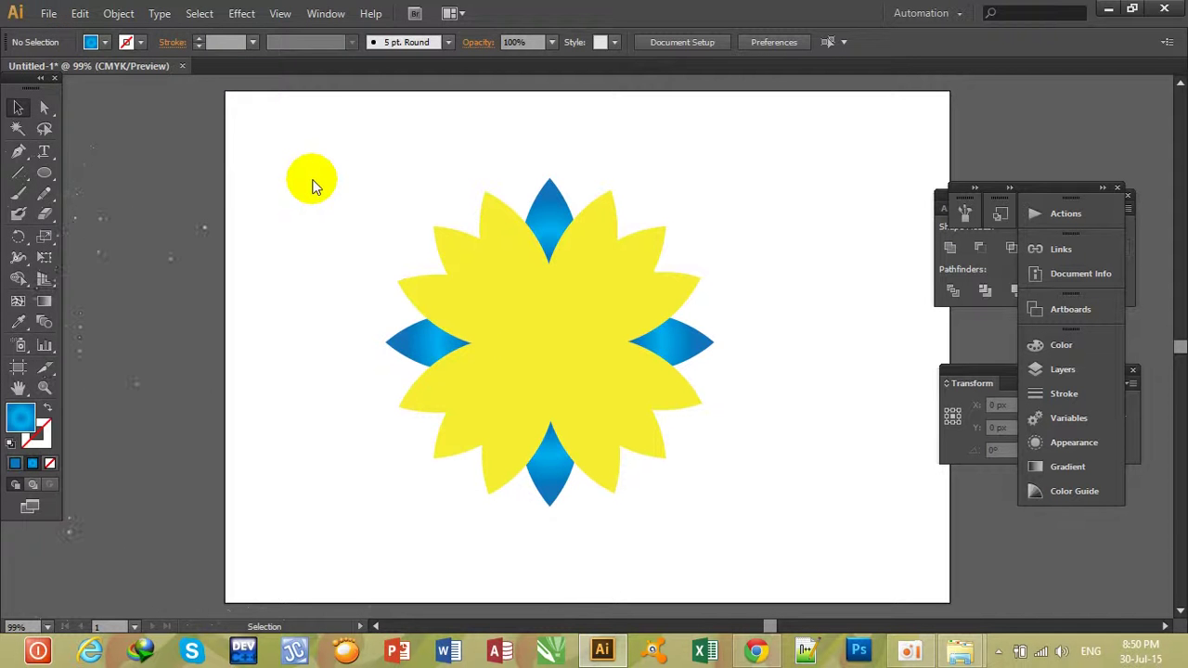
click(164, 110)
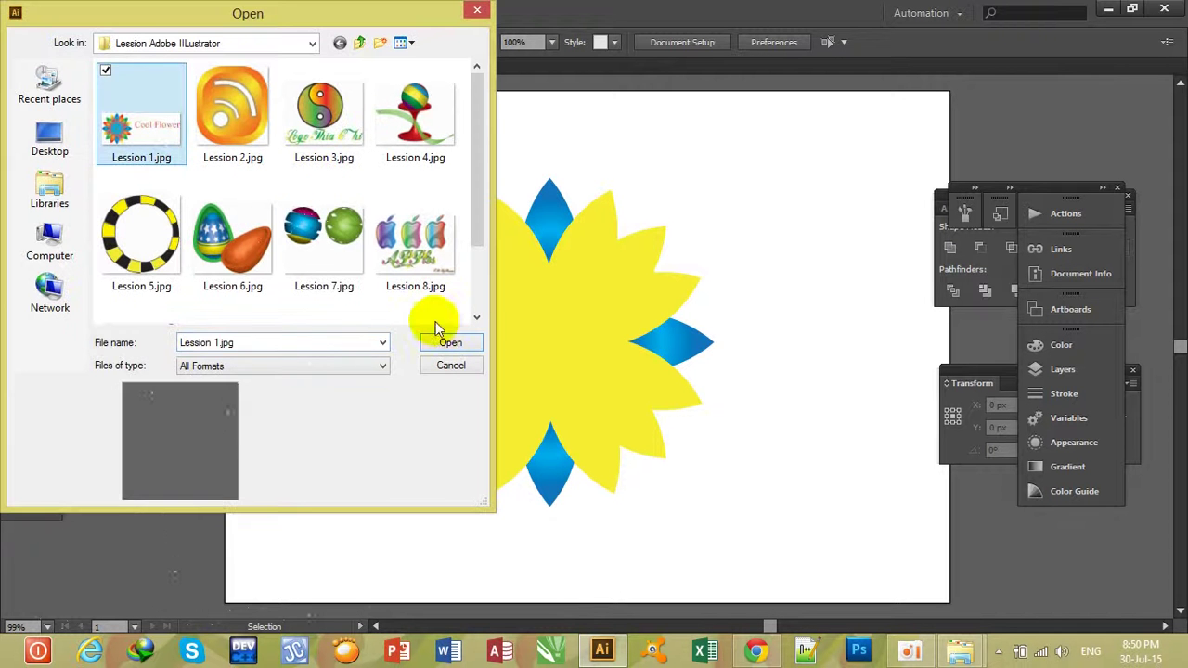
click(461, 345)
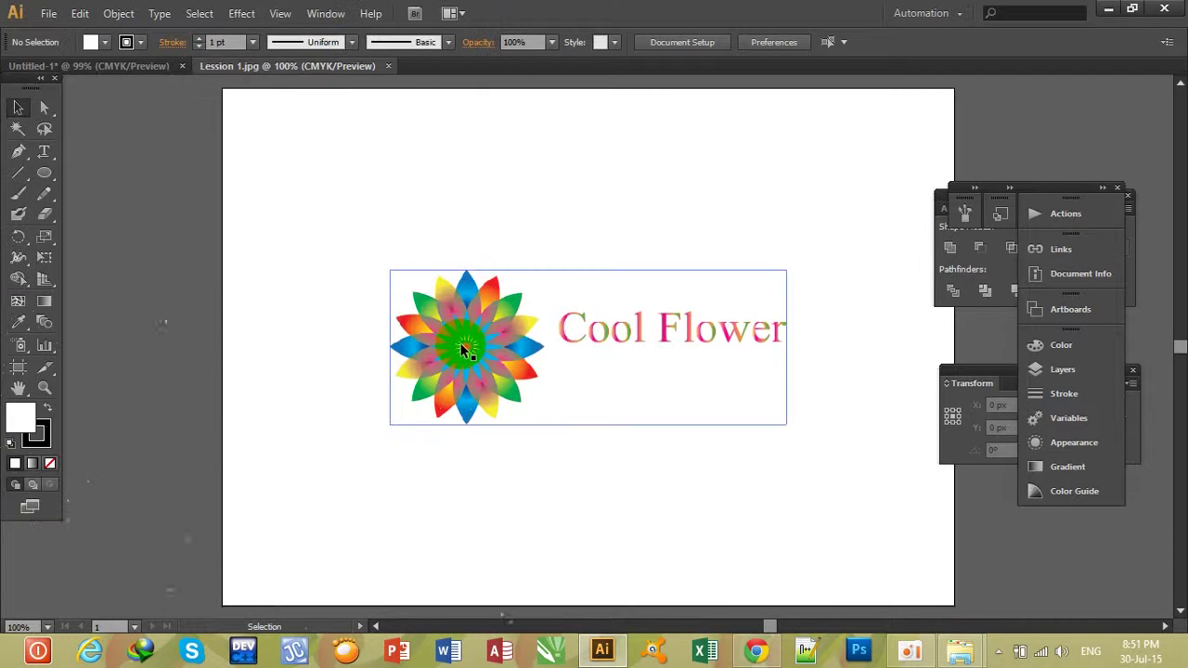
Step: Float Lession 1.jpg and Untitled-1 as separate windows and arrange them on screen
drag(269, 66, 383, 155)
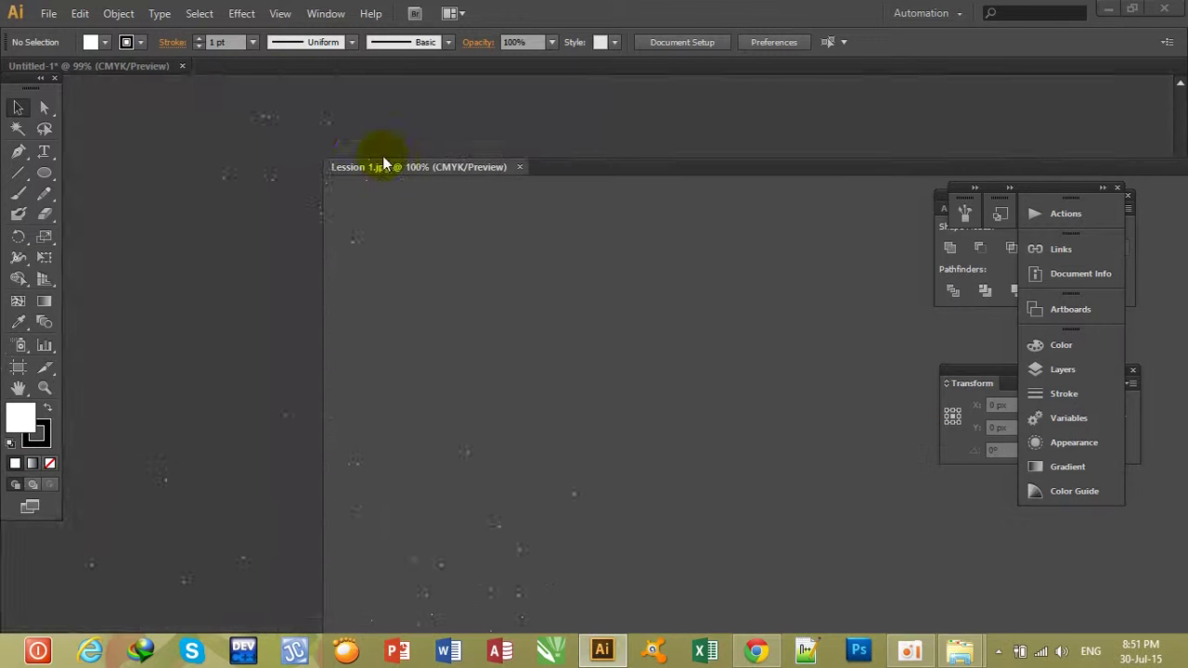
drag(155, 73, 186, 132)
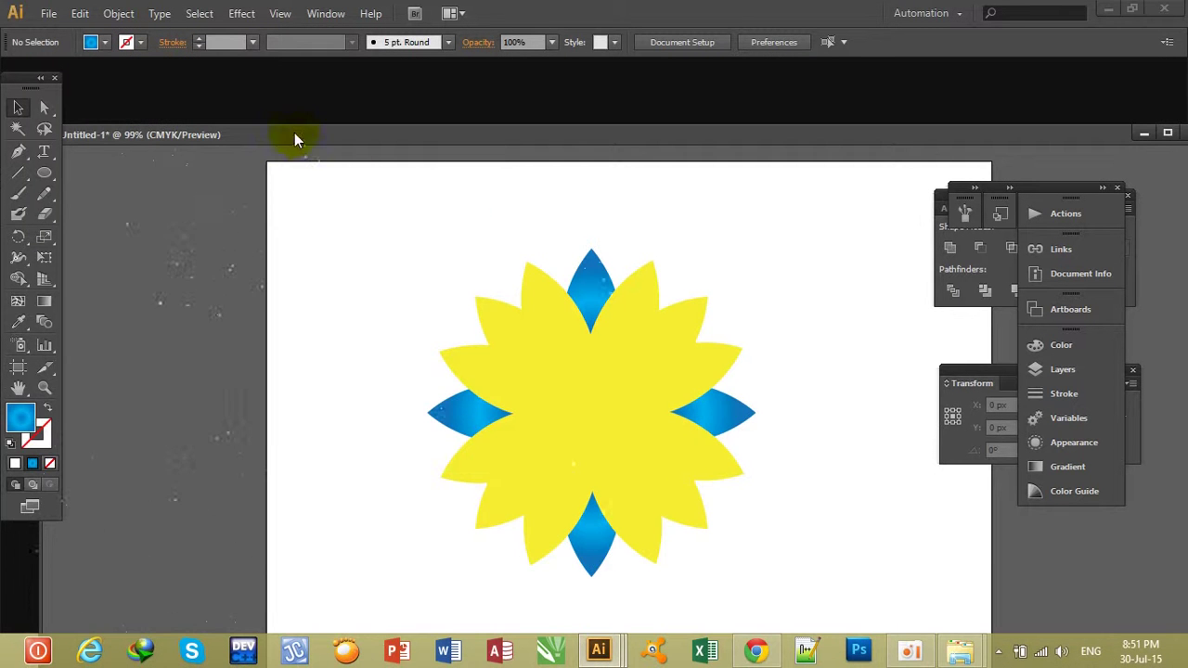
drag(294, 139, 606, 112)
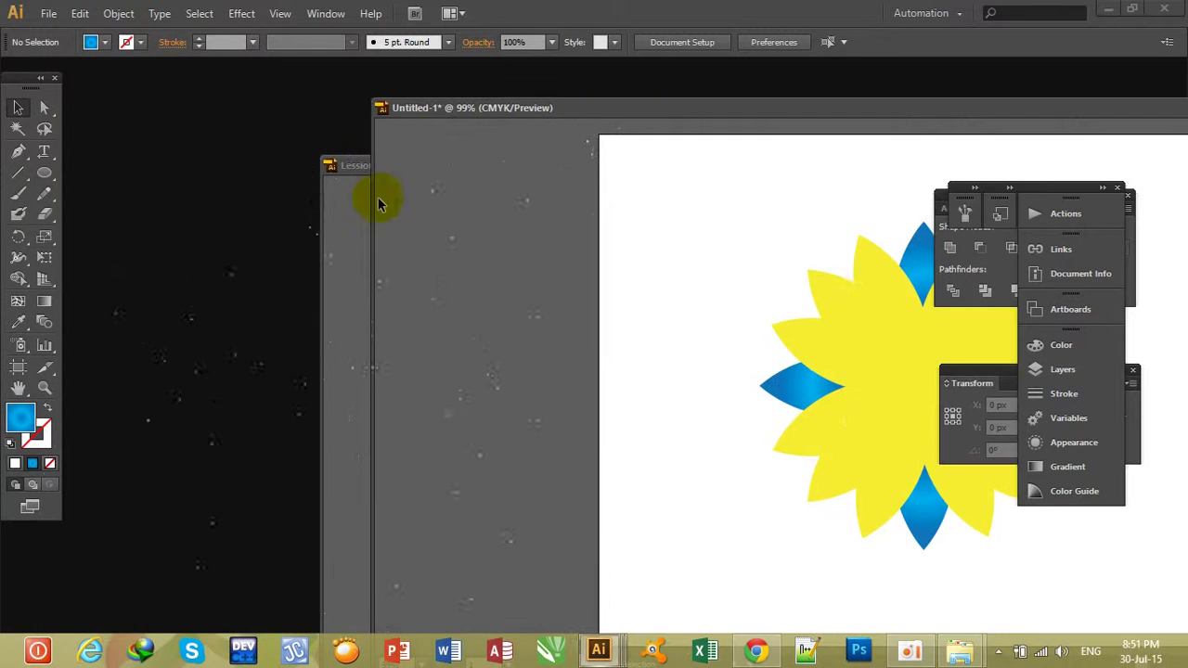
click(354, 206)
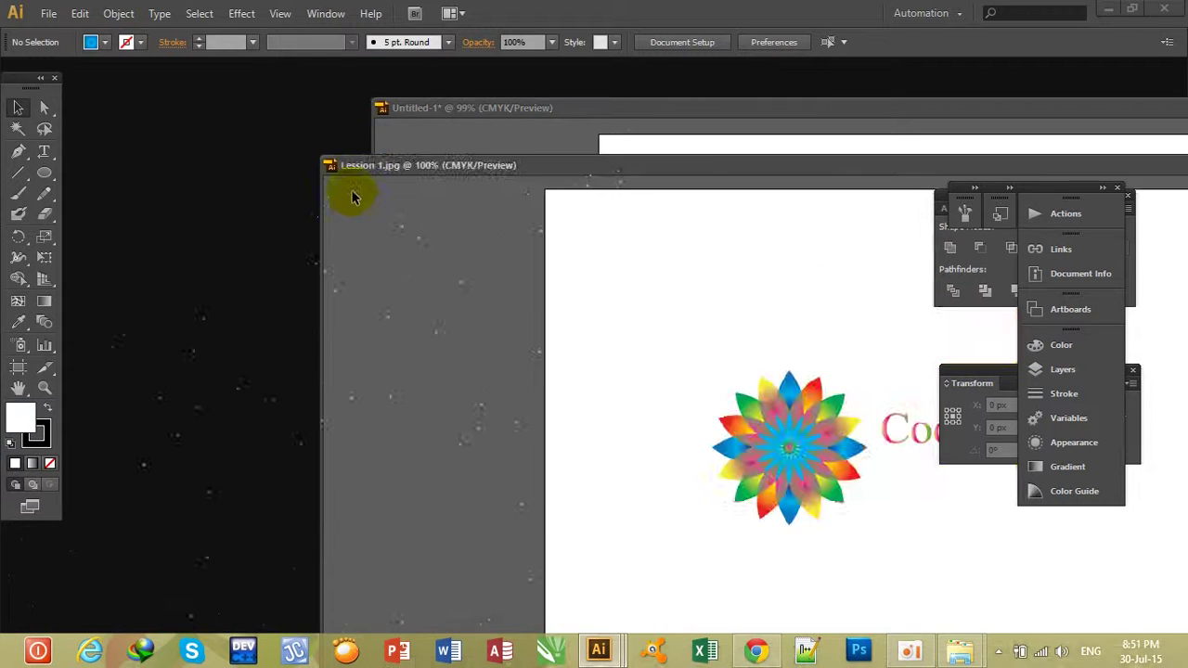
drag(348, 166, 17, 139)
click(571, 111)
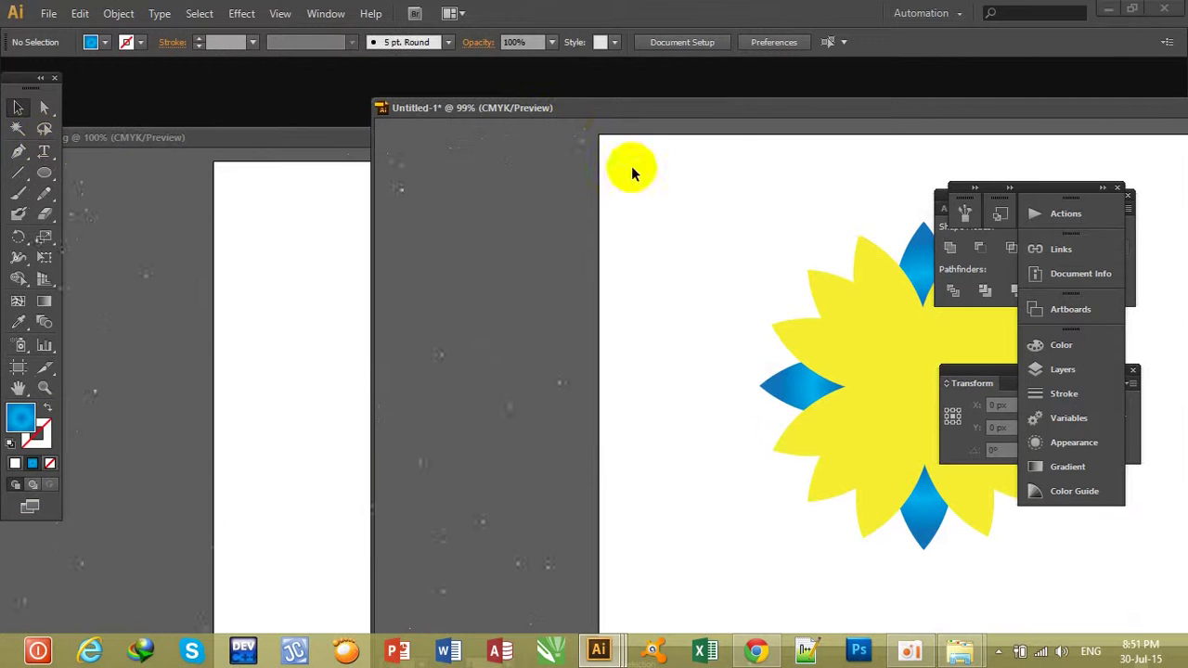
mouse_move(701, 113)
mouse_down()
mouse_move(564, 152)
mouse_move(411, 233)
mouse_up()
click(551, 192)
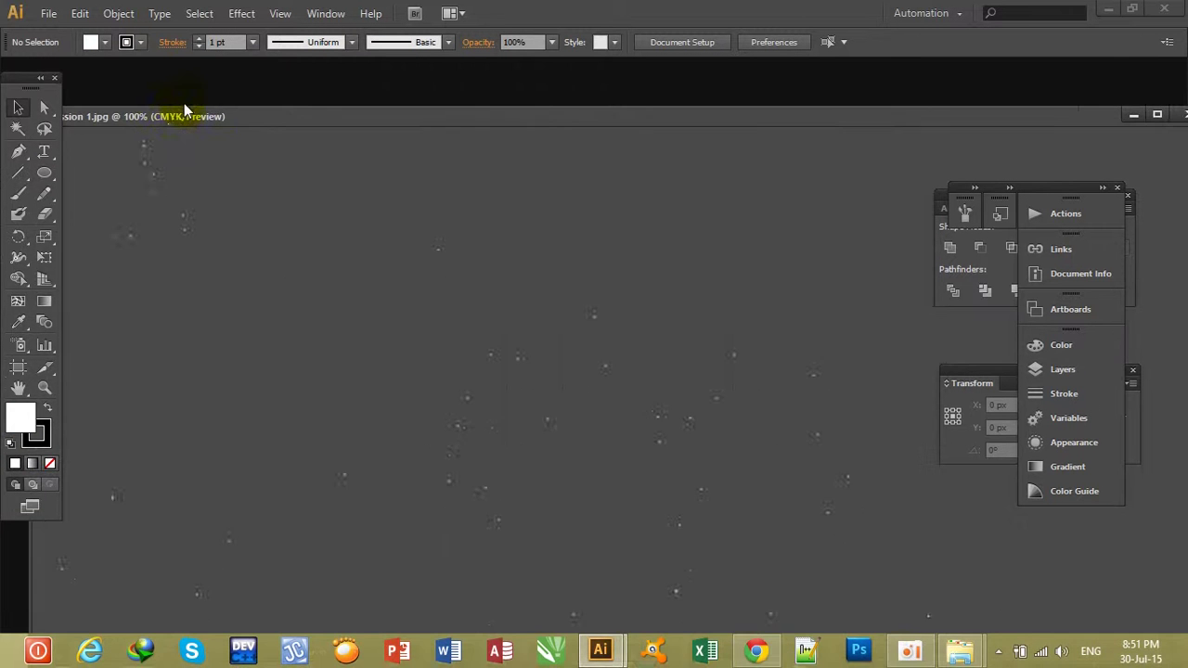
Step: Re-dock Lession 1.jpg as a tab, then float both documents again
drag(136, 139, 192, 96)
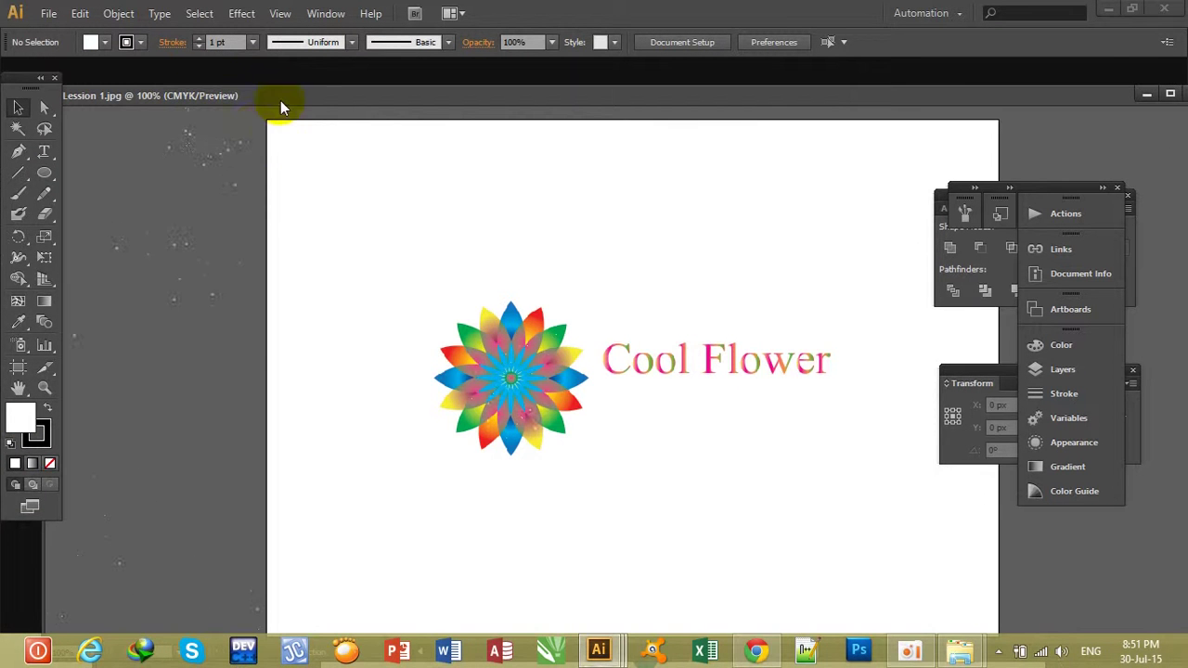
mouse_move(281, 99)
mouse_down()
mouse_move(336, 246)
mouse_move(321, 90)
mouse_up()
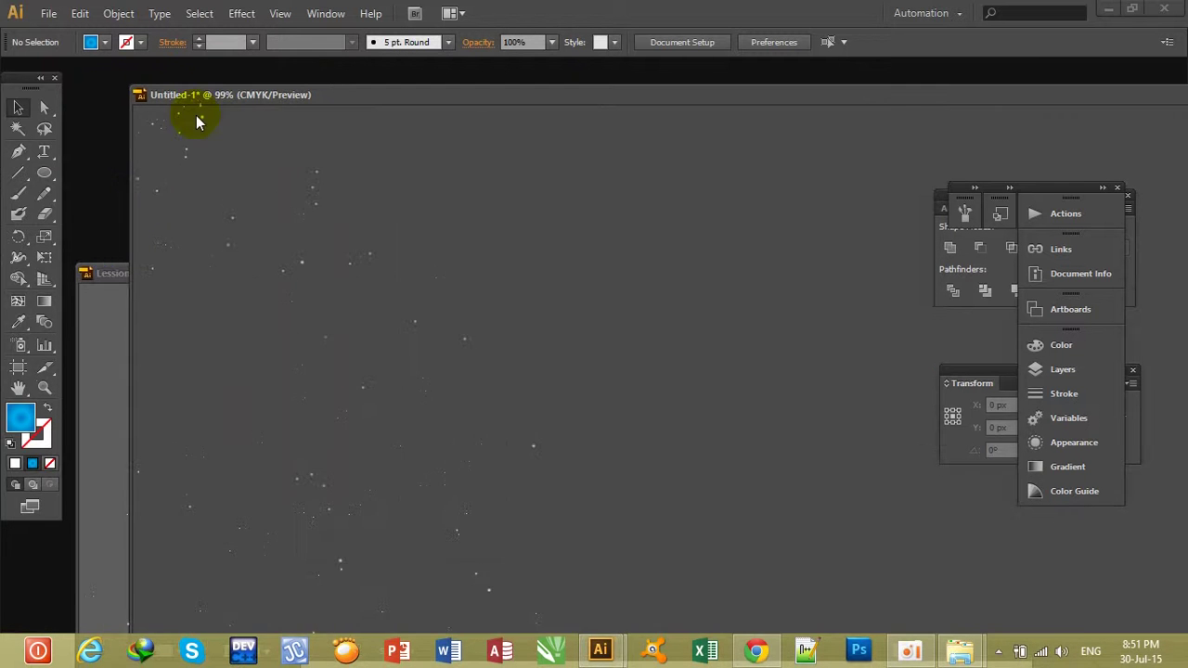
drag(160, 88, 196, 115)
drag(108, 270, 93, 141)
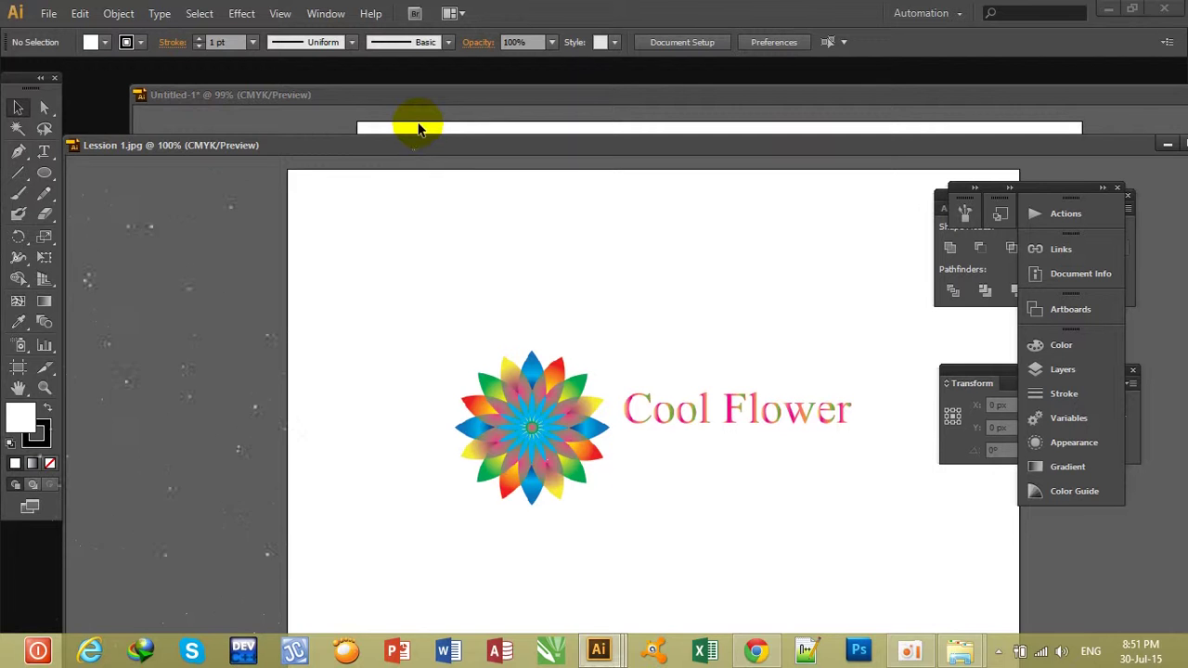
click(418, 128)
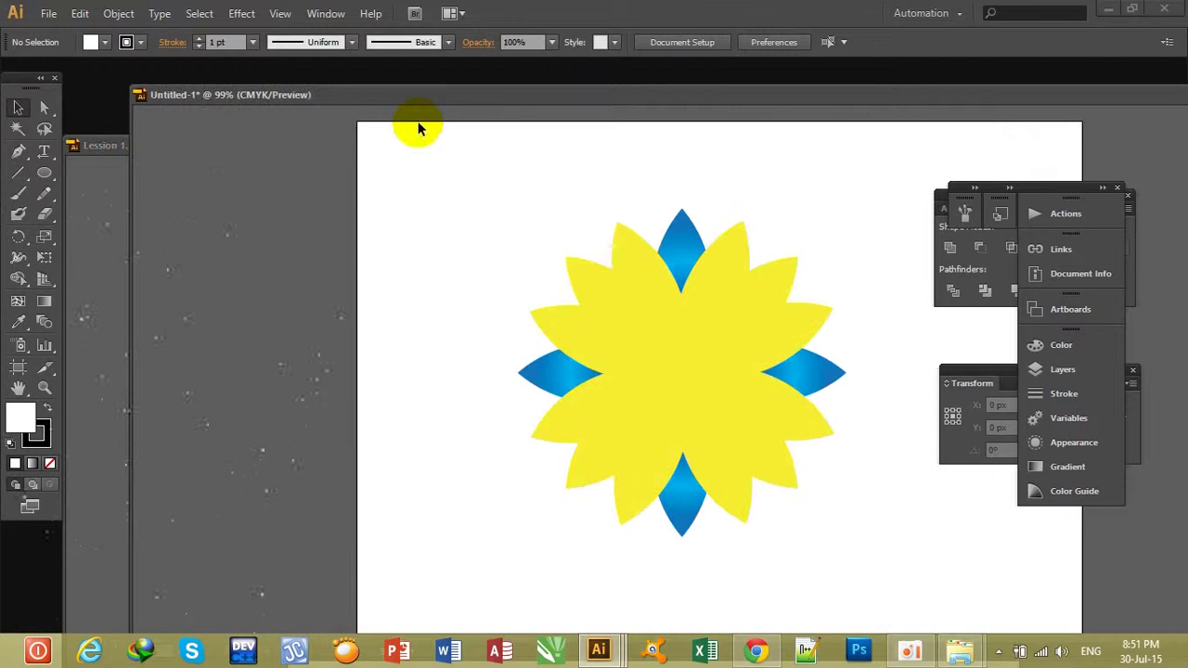
click(91, 202)
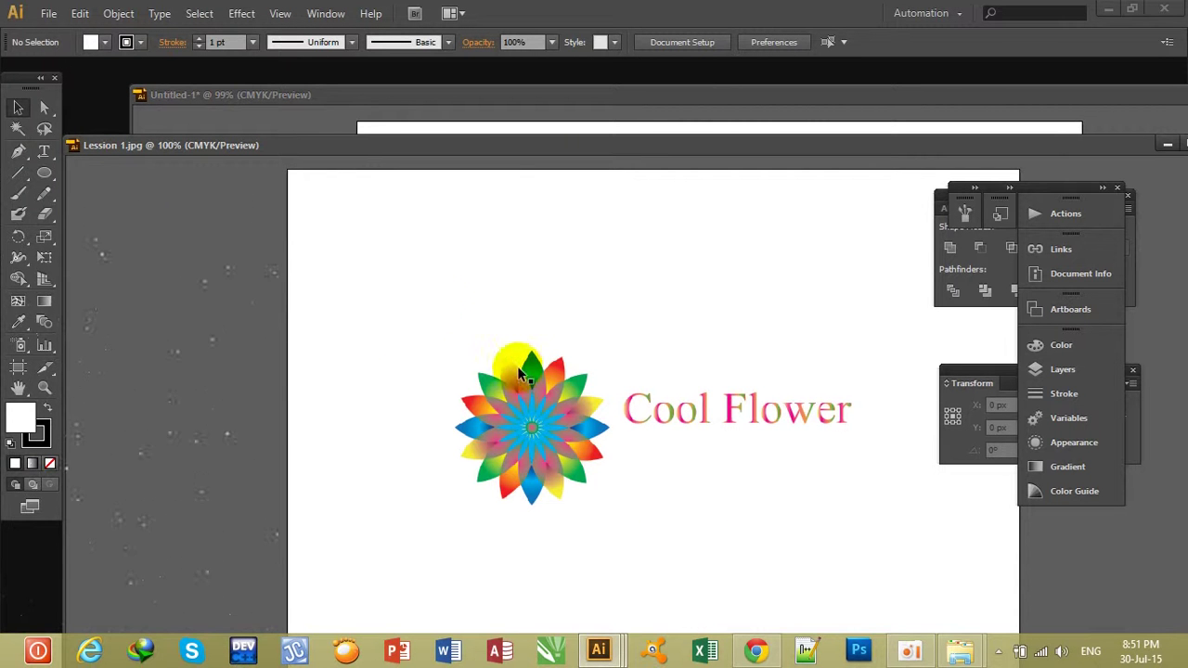
Step: Zoom Lession 1.jpg in to 200% and inspect the reference flower-and-text artwork
key(ctrl+plus)
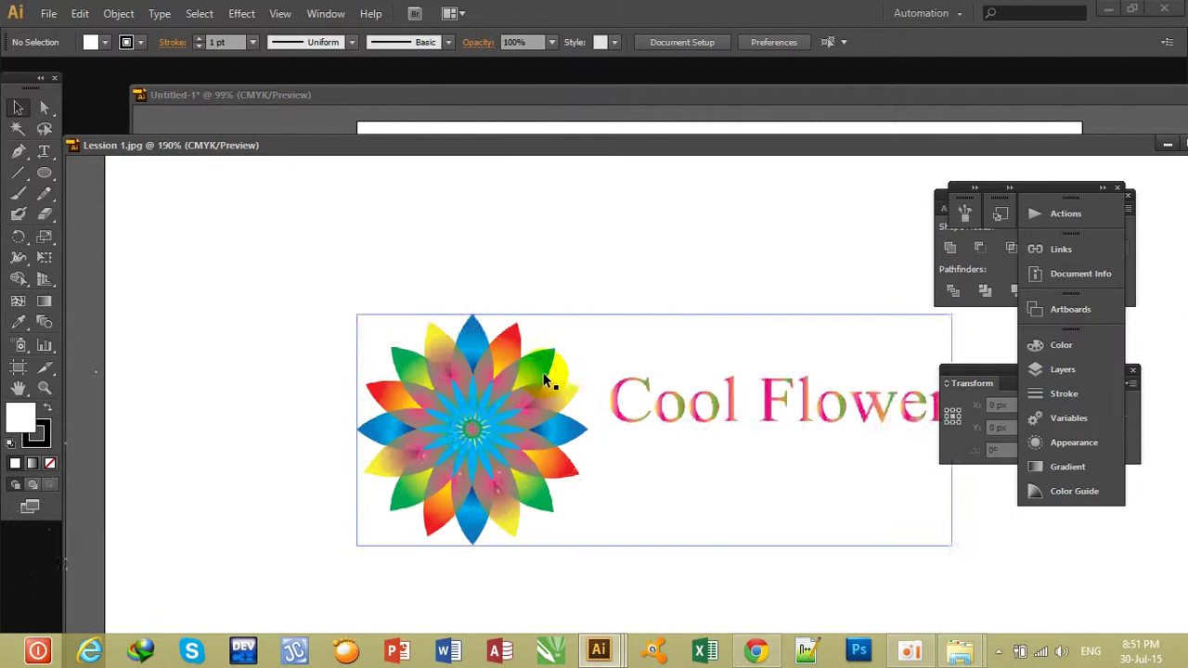
key(ctrl+plus)
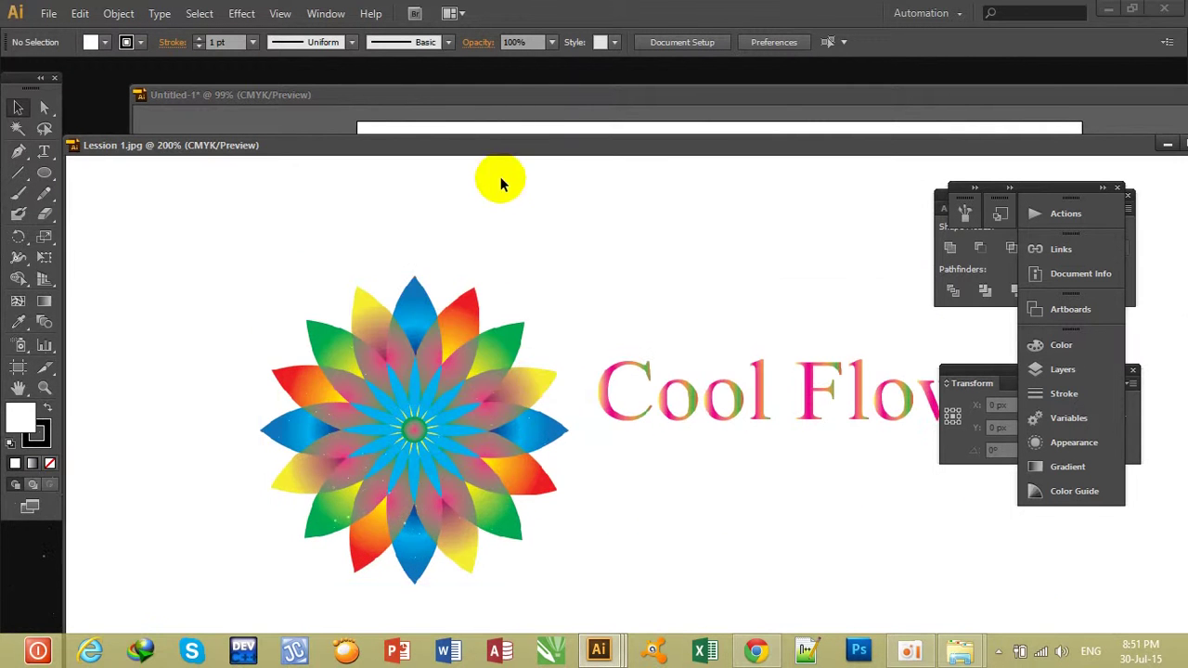
click(393, 118)
click(86, 267)
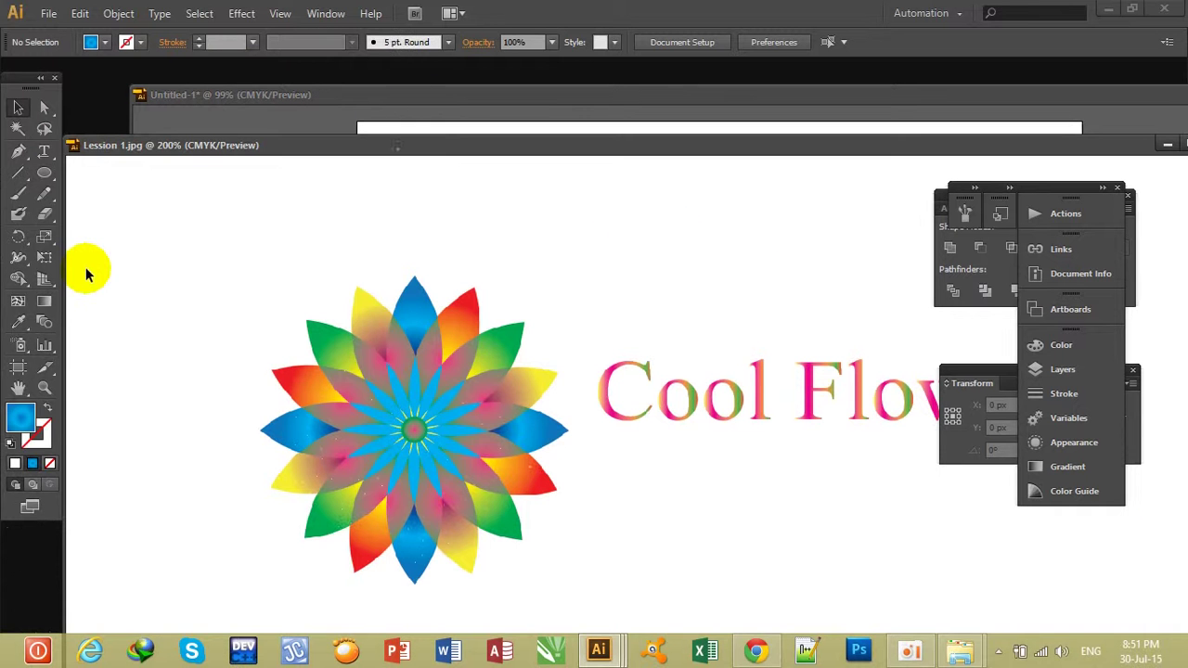
click(396, 316)
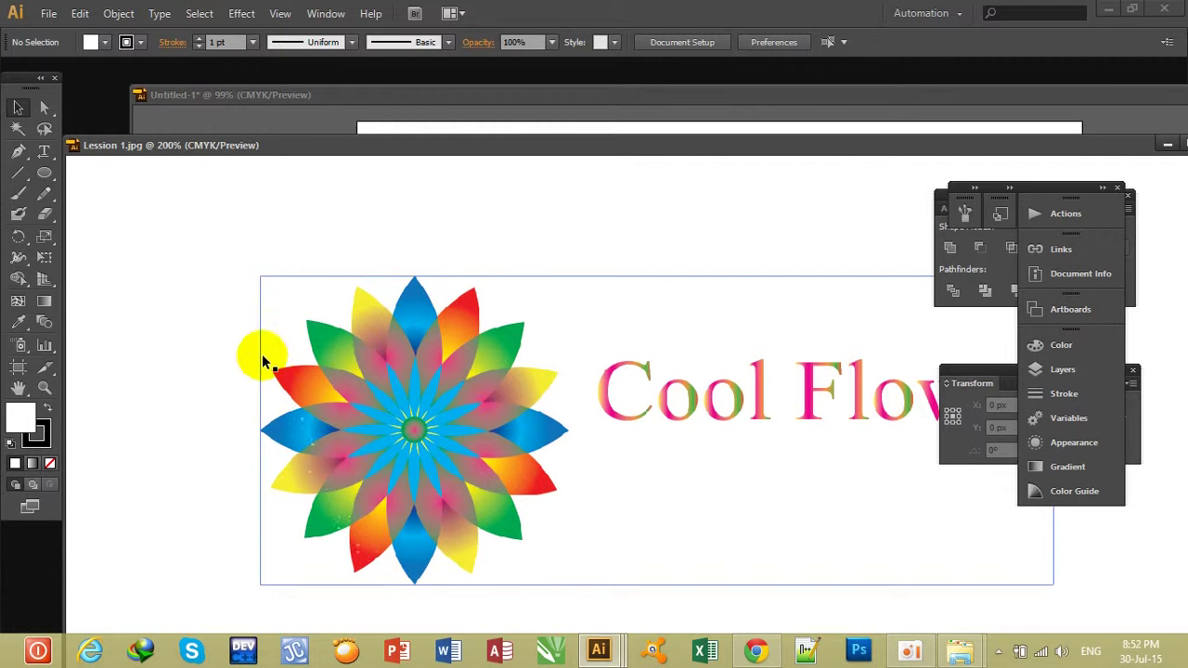
key(ctrl+shift+h)
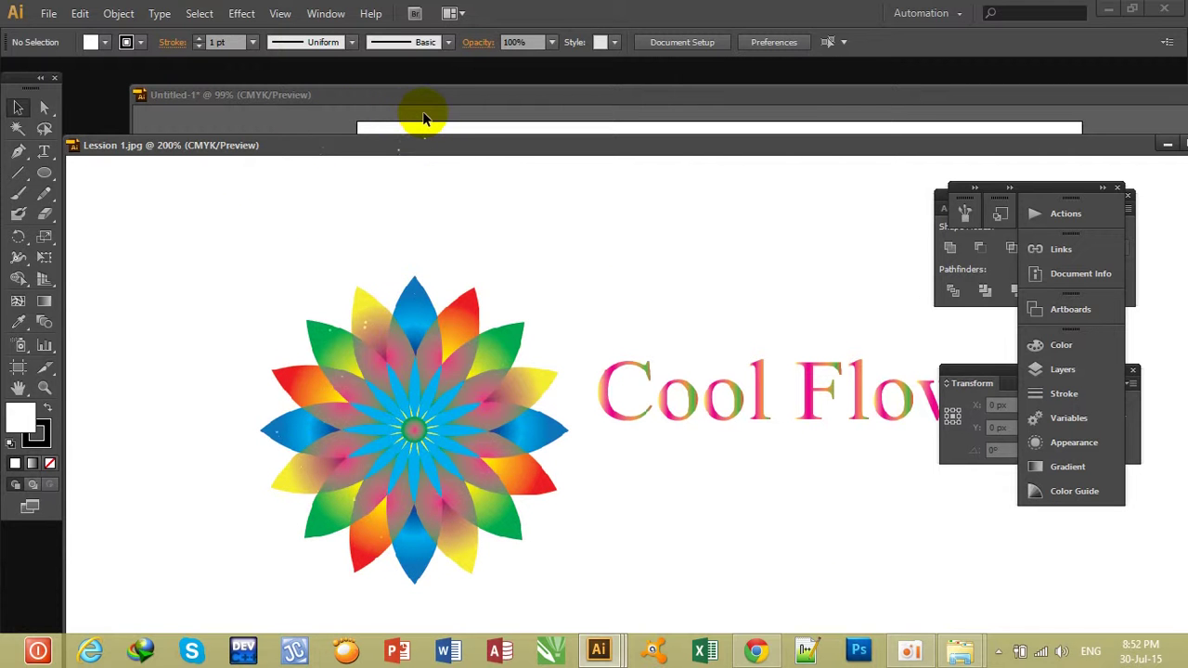
click(422, 118)
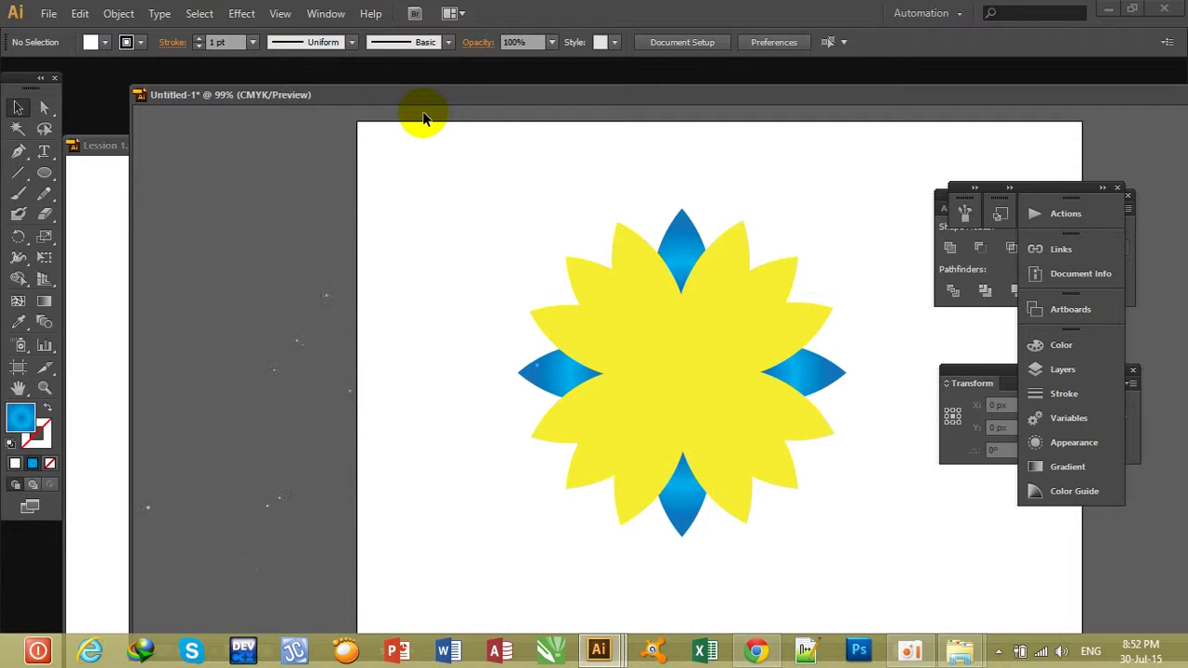
Step: Select the upper-left, upper-right, lower-right and lower-left diagonal petals and show the gradient settings
click(579, 277)
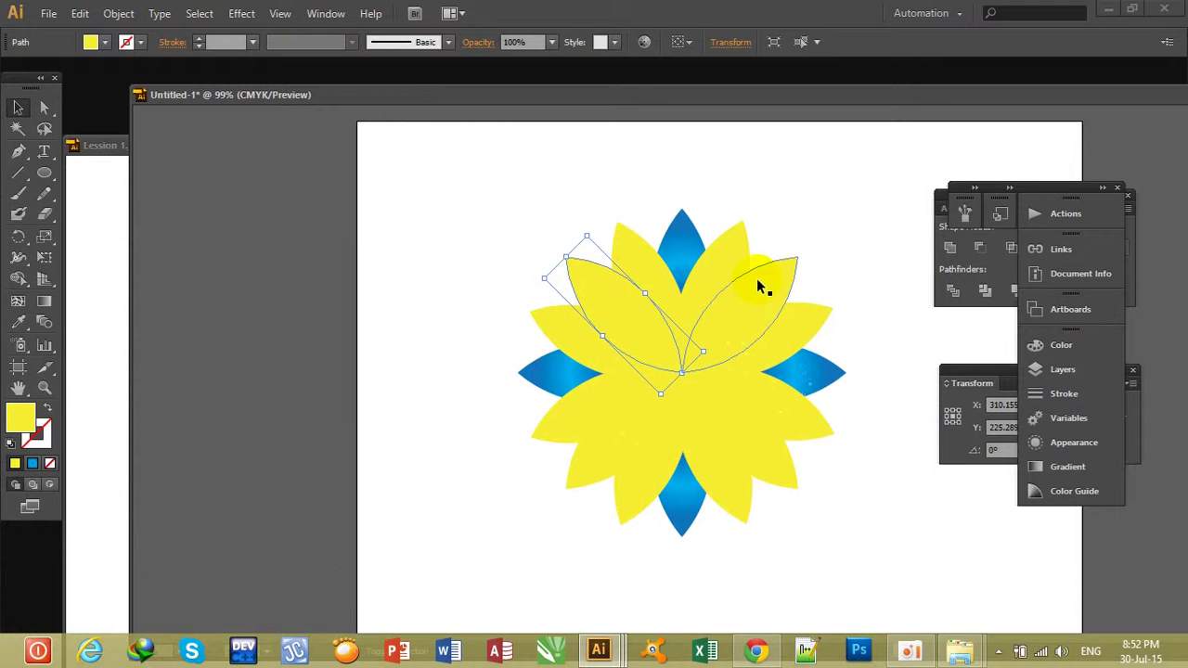
shift+click(767, 279)
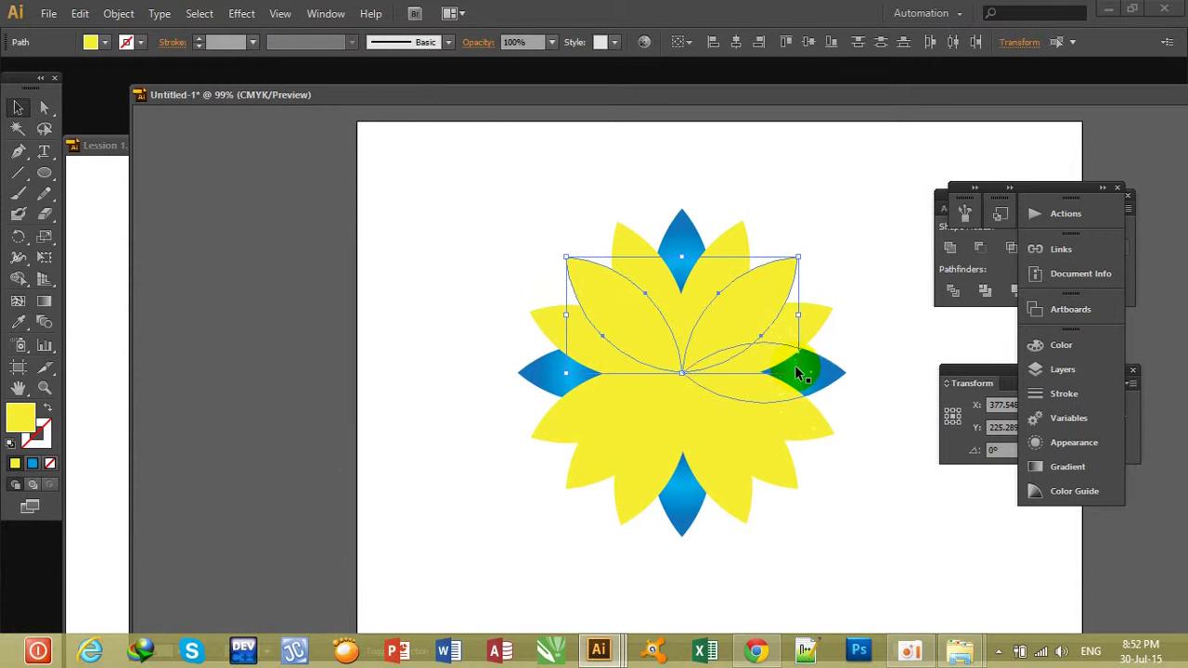
shift+click(773, 457)
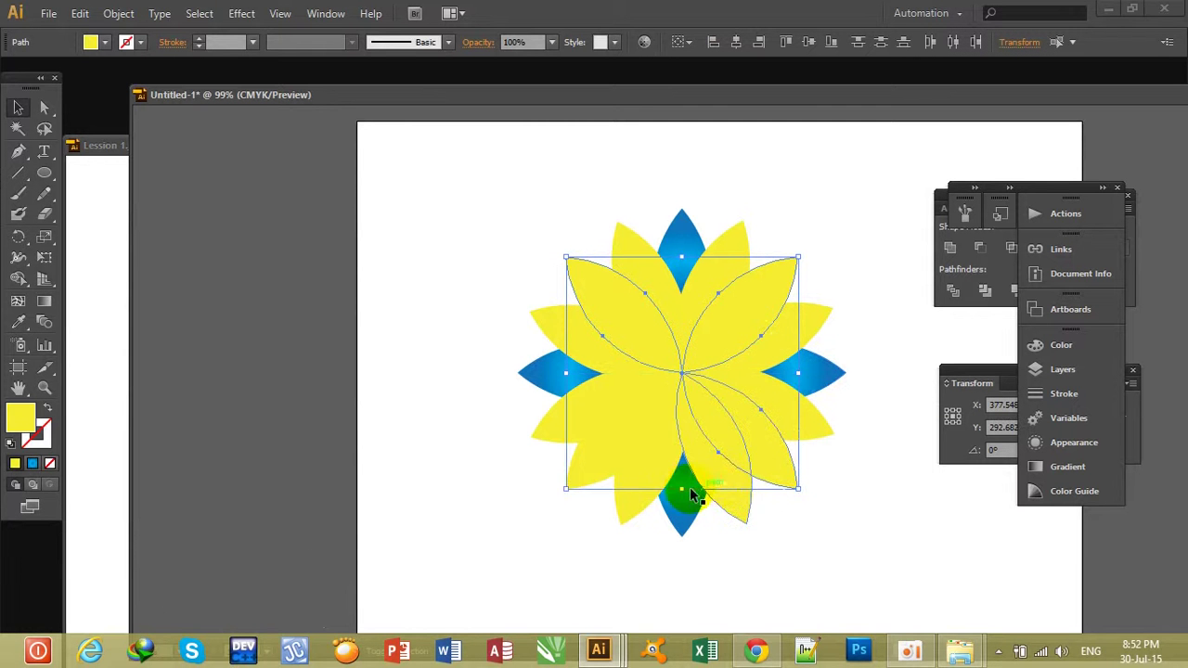
shift+click(588, 455)
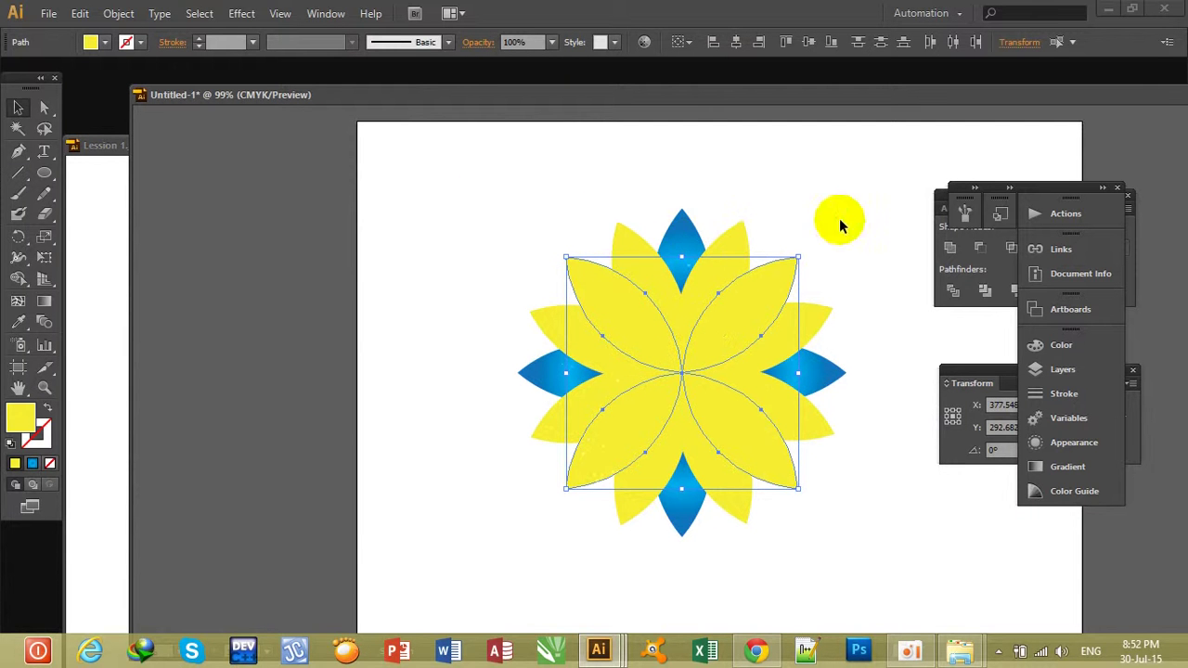
click(1062, 469)
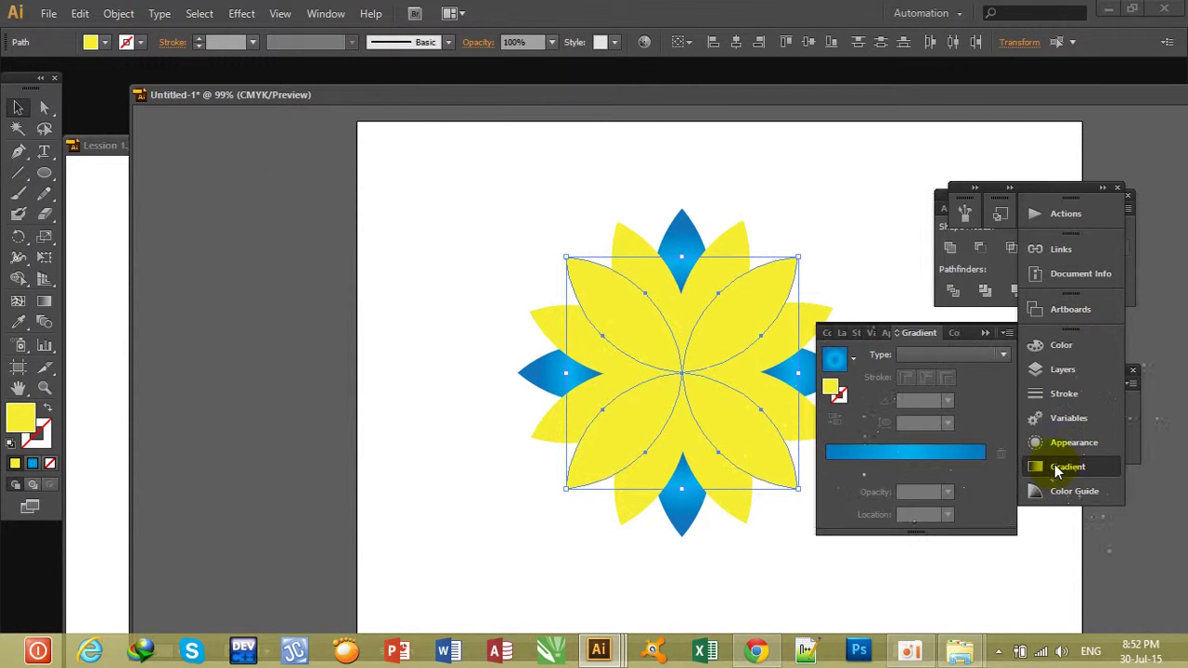
Step: Glance at the Lesson 1 reference flower, then return to Untitled-1
click(95, 180)
click(369, 352)
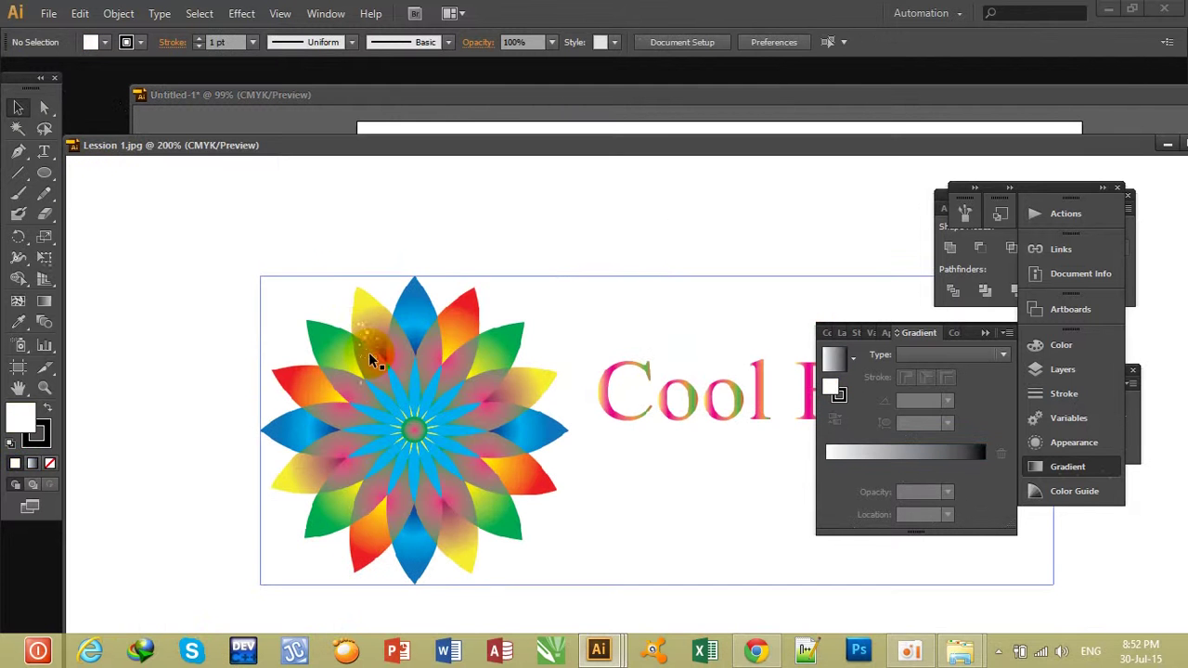
click(464, 204)
click(476, 130)
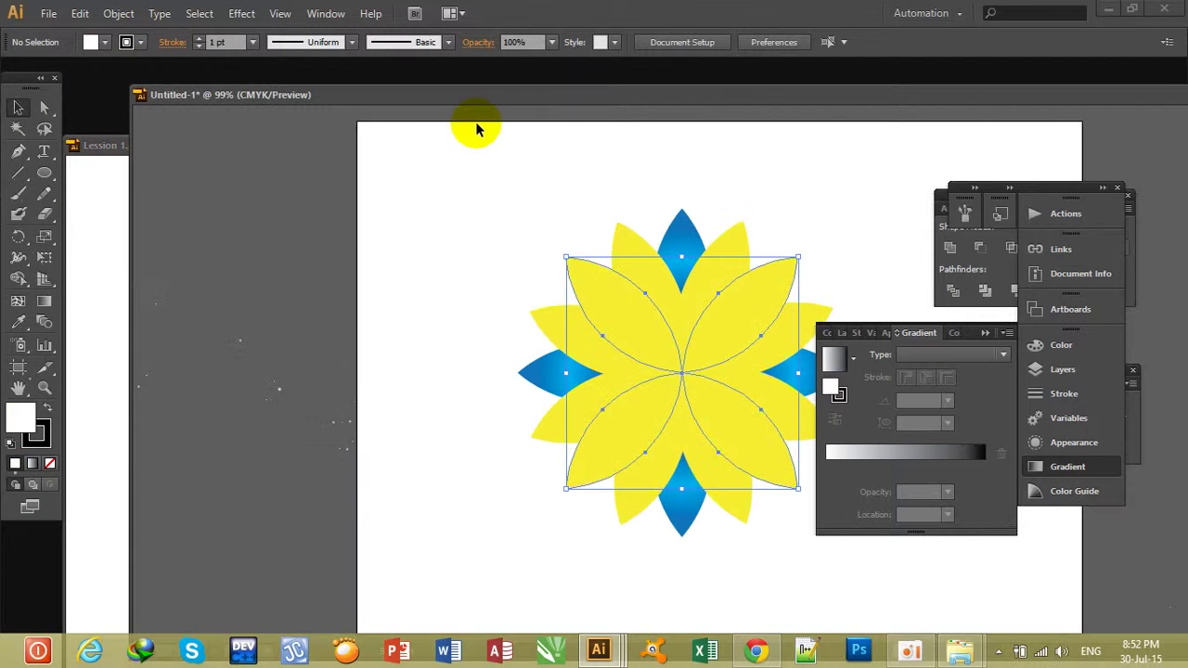
Step: Apply a linear black-to-white gradient to the four petals with the black stop at 0%
click(906, 451)
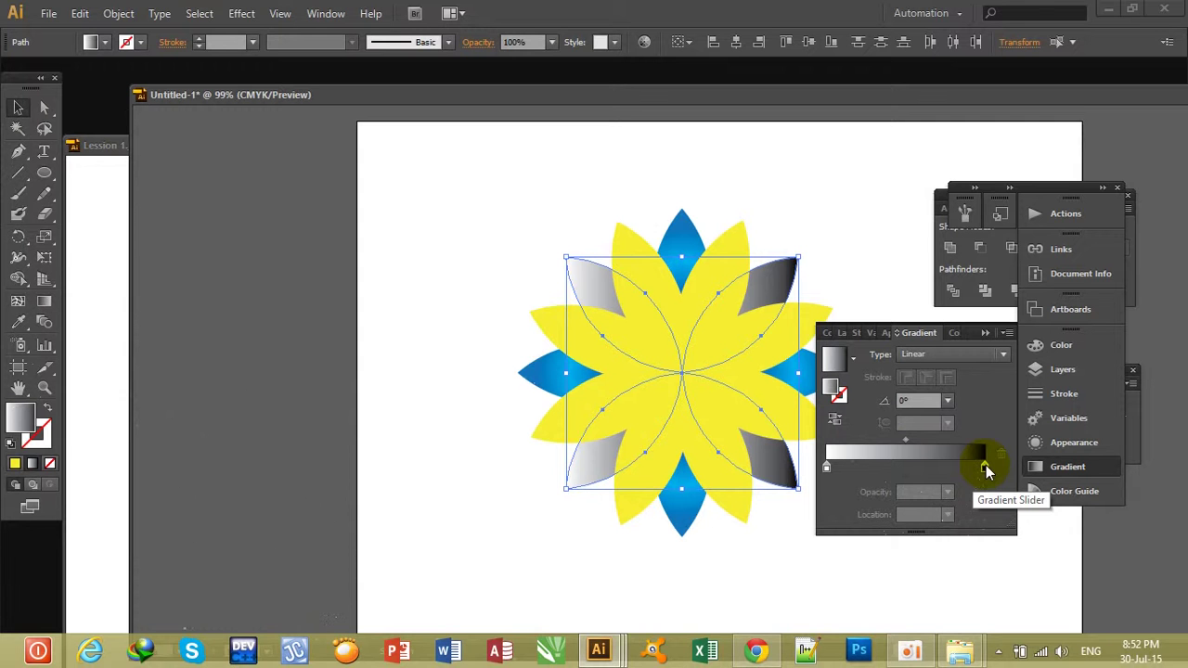
mouse_move(985, 469)
mouse_down()
mouse_move(884, 468)
mouse_move(986, 468)
mouse_up()
click(886, 468)
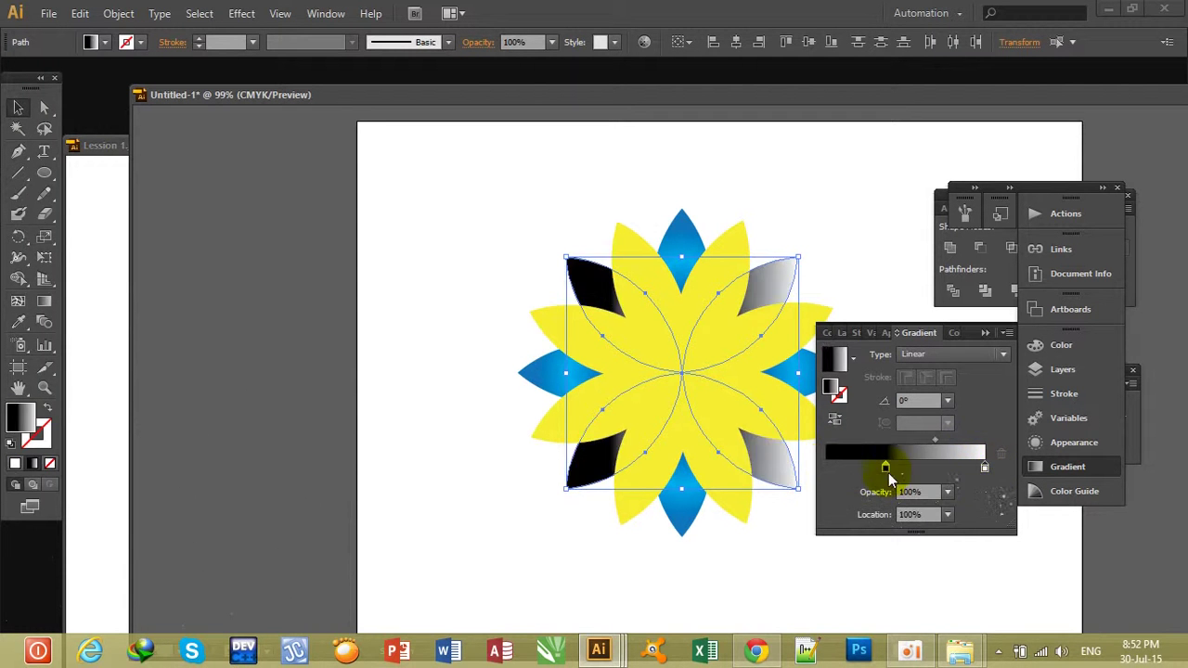
drag(886, 469, 826, 468)
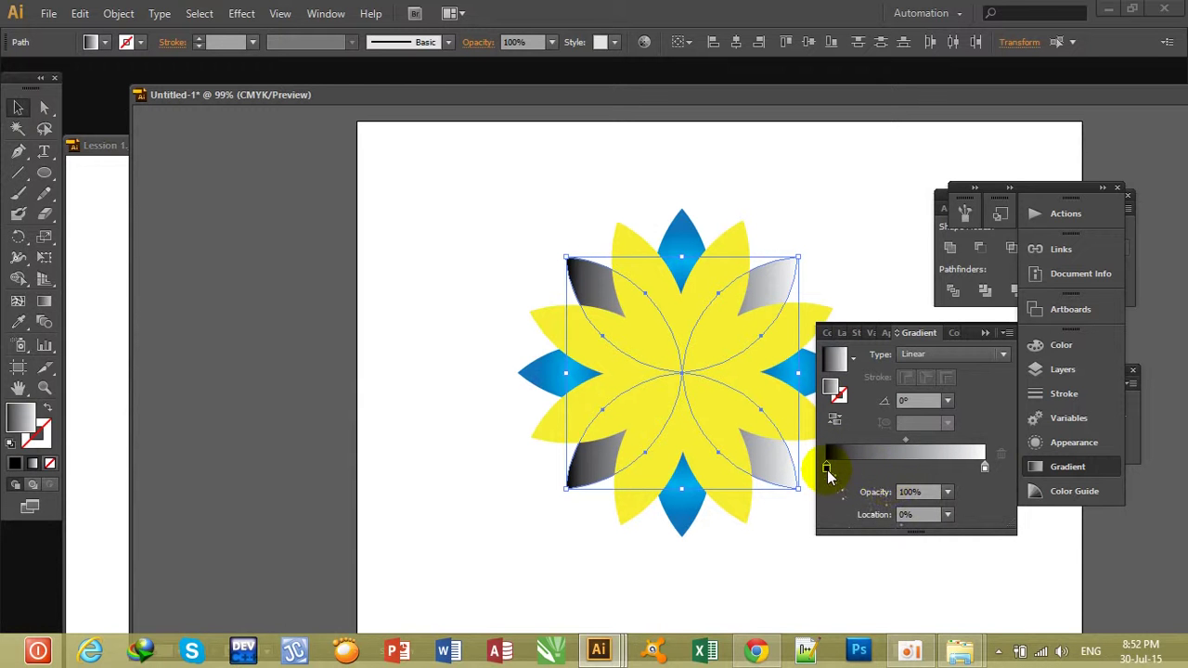
click(827, 470)
double_click(826, 469)
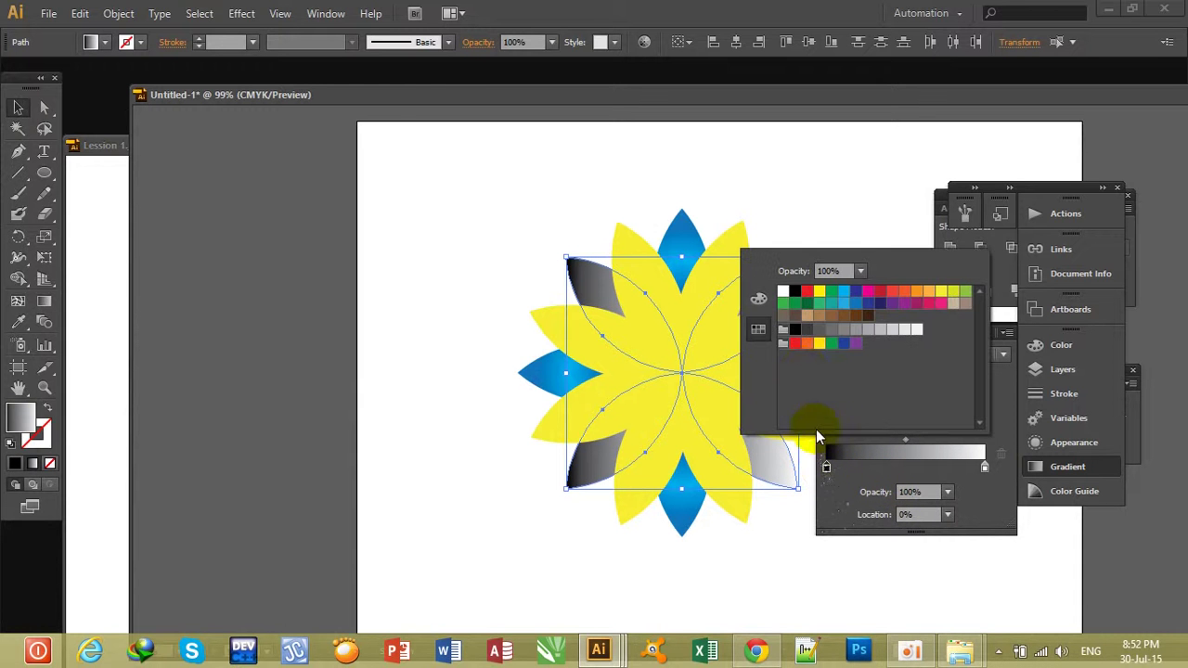
click(96, 219)
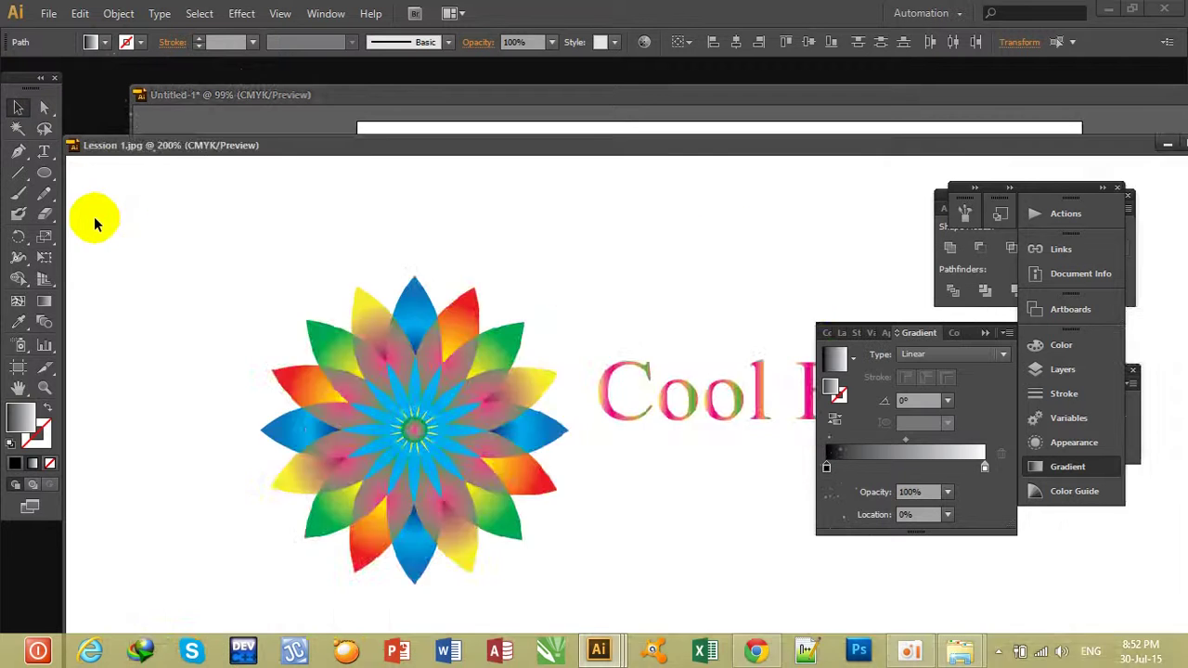
click(110, 211)
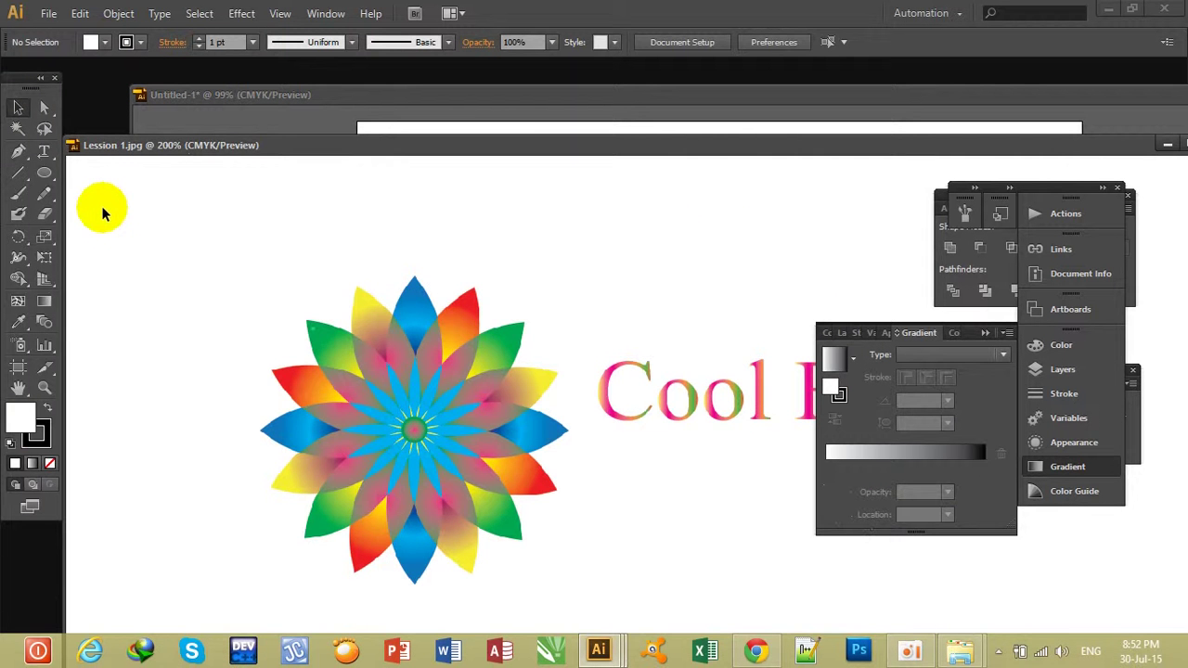
click(571, 126)
click(684, 243)
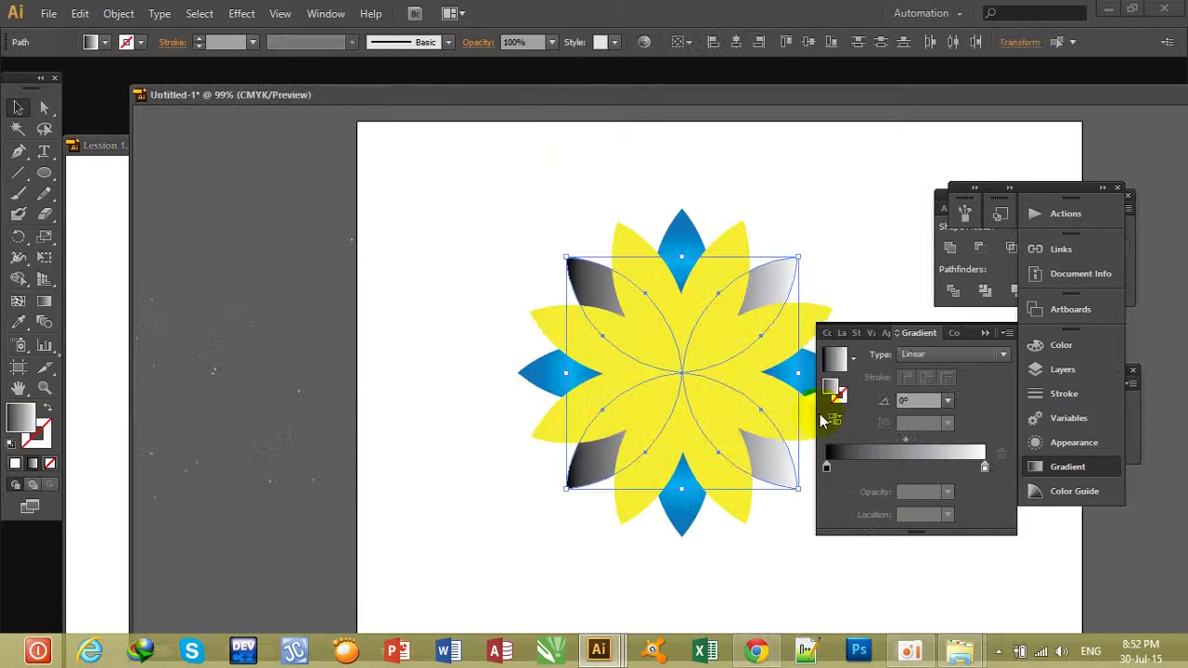
Step: Color the left gradient stop green and the right stop yellow, nudging green to about 26%
click(827, 468)
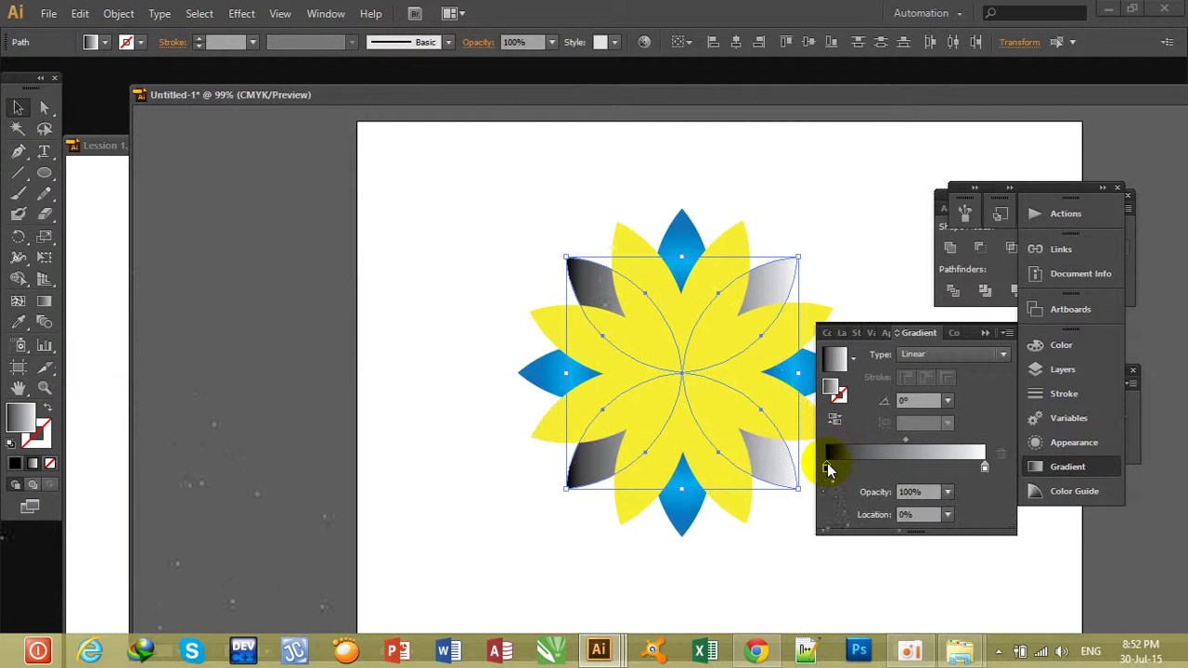
double_click(826, 467)
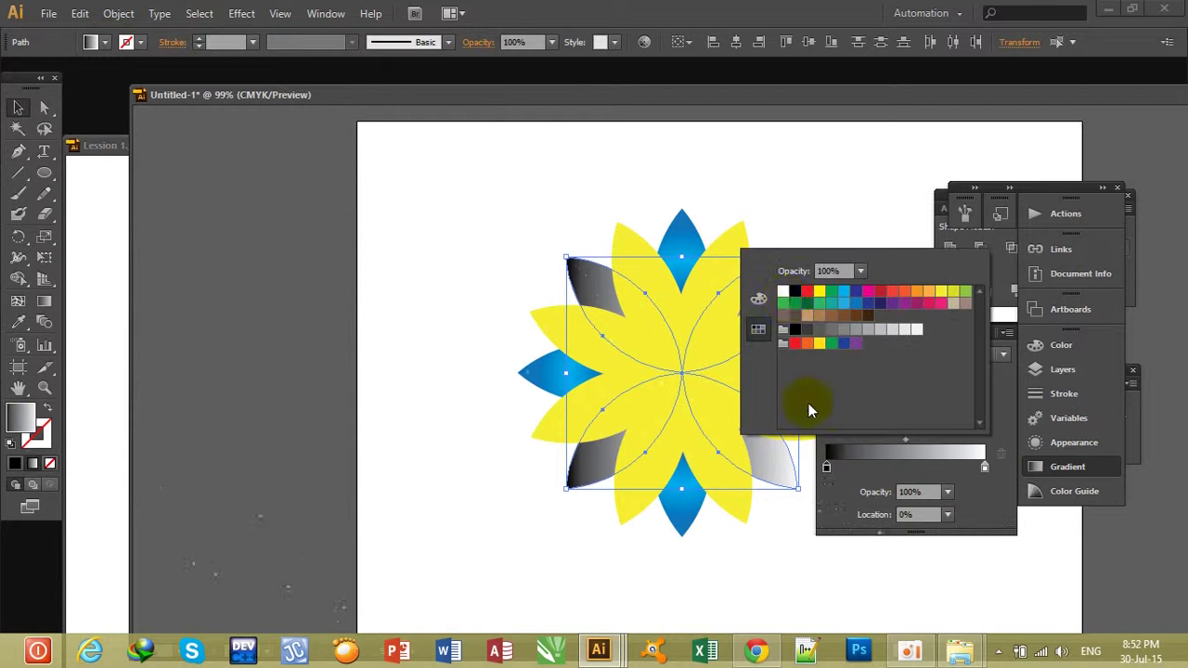
click(783, 304)
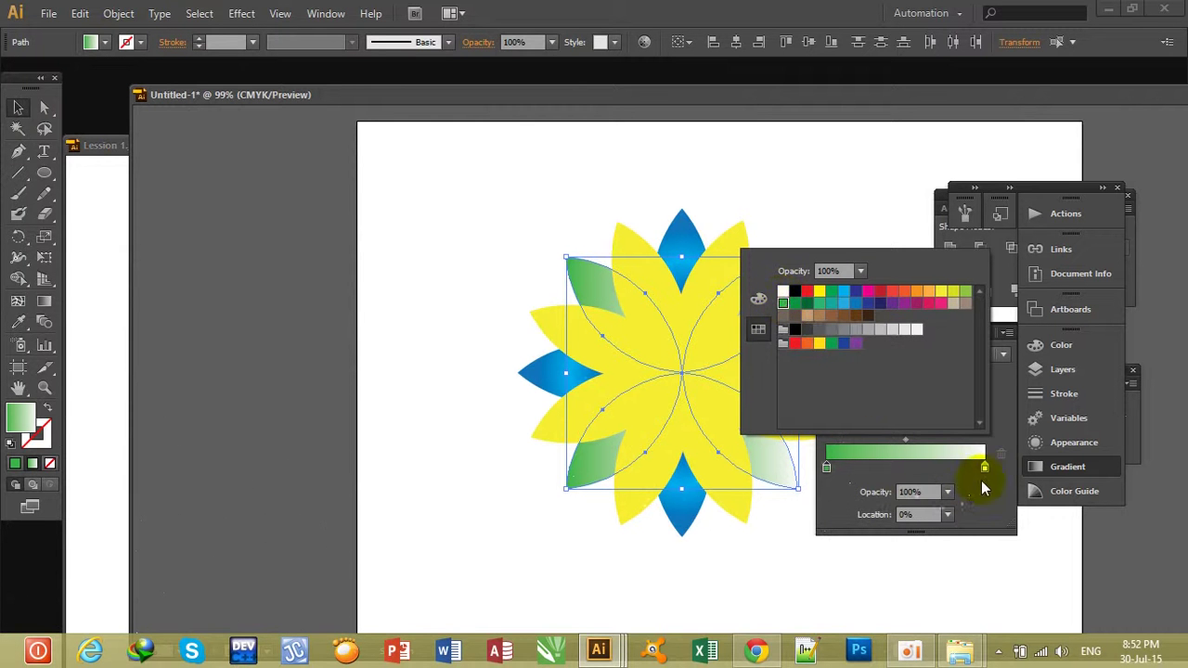
click(984, 466)
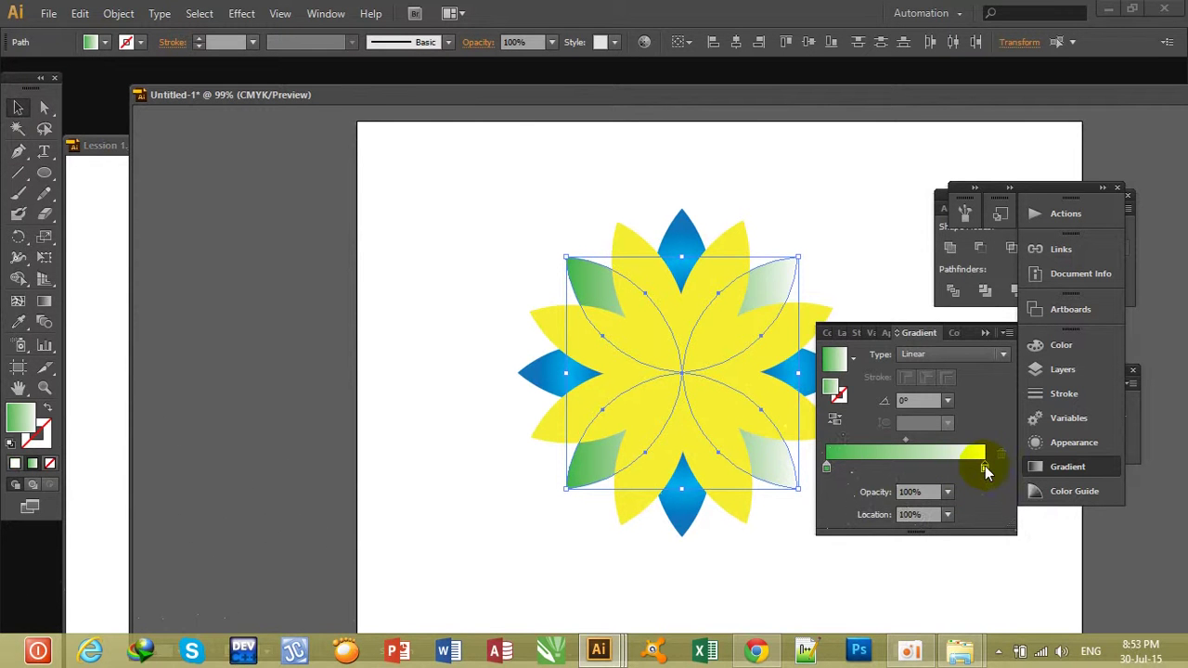
double_click(985, 466)
click(819, 344)
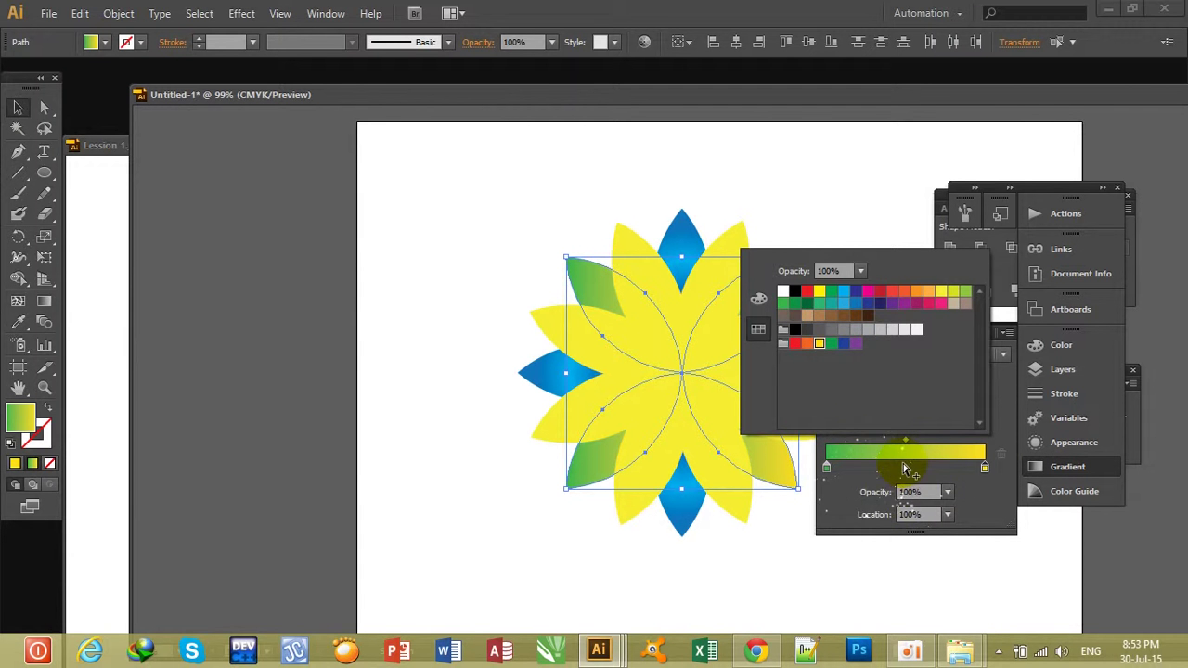
click(905, 451)
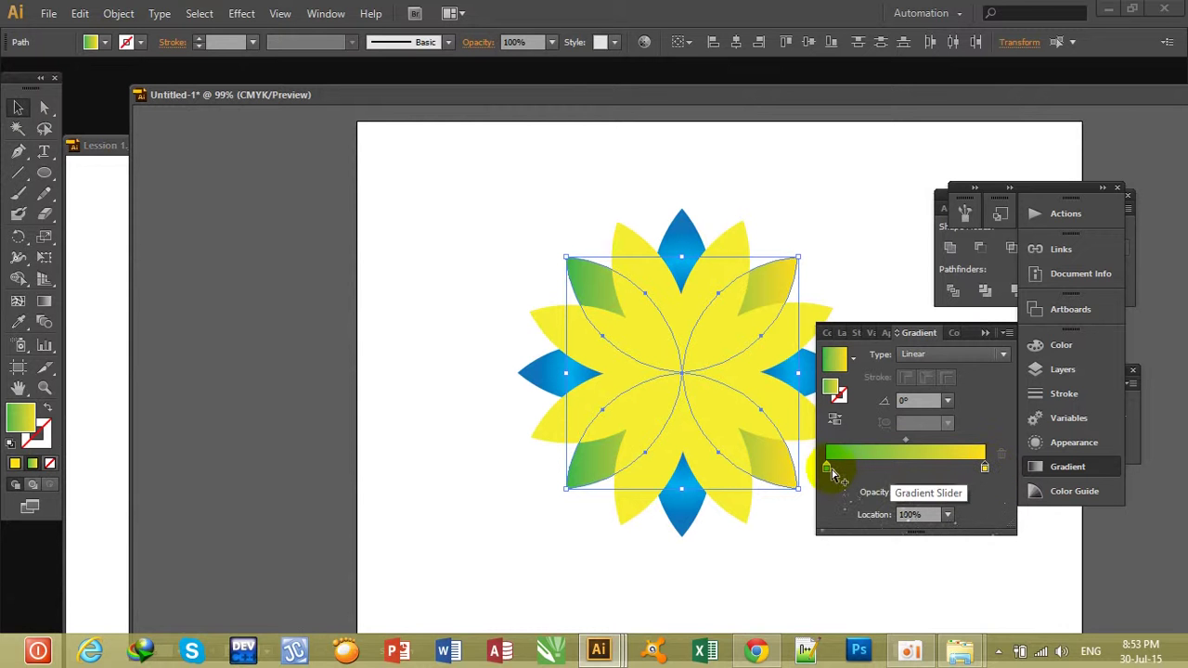
mouse_move(826, 468)
mouse_down()
mouse_move(941, 480)
mouse_move(817, 464)
mouse_up()
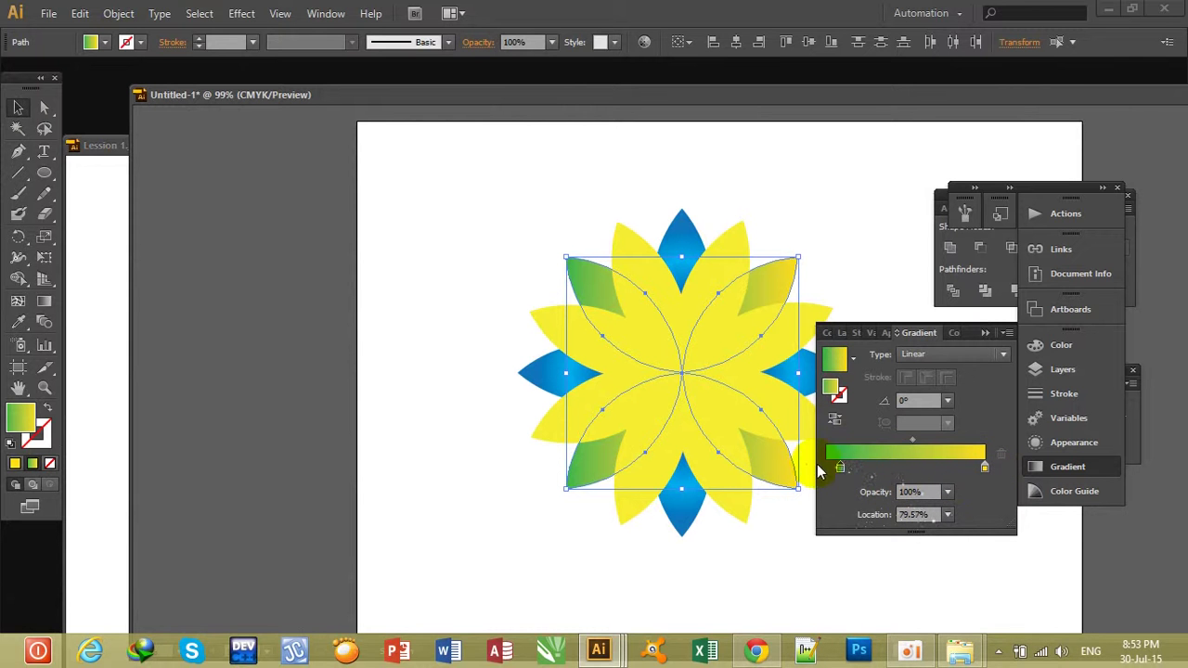
Step: Add a yellow middle stop and make the right end of the gradient green
click(905, 468)
double_click(984, 466)
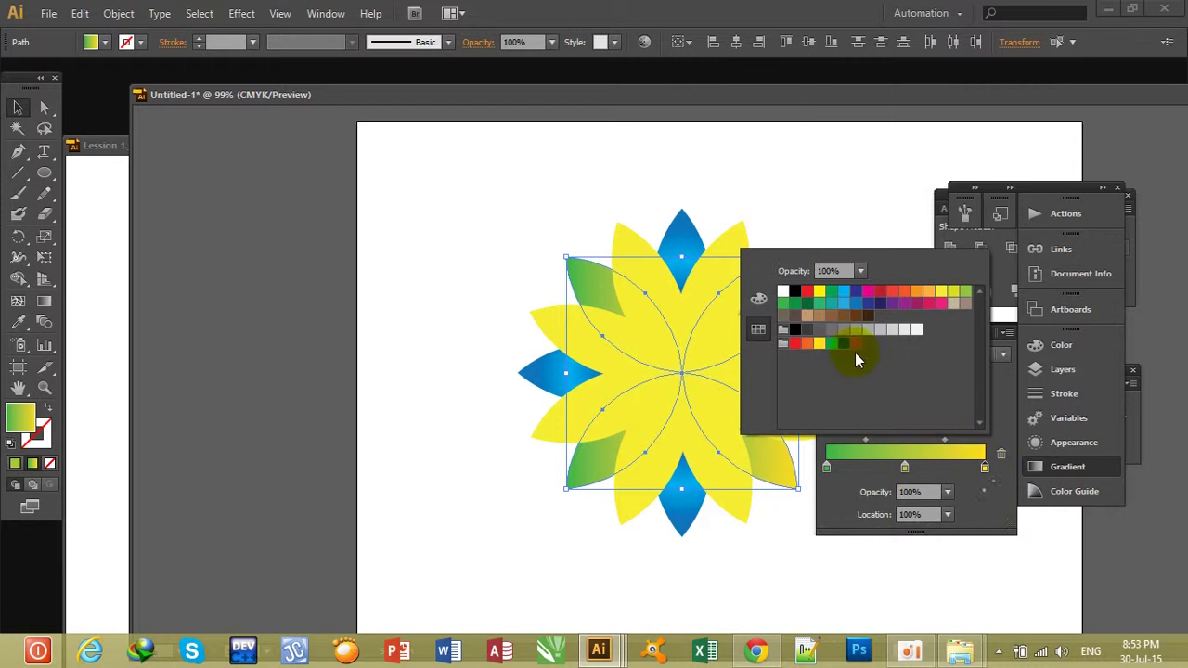
click(784, 304)
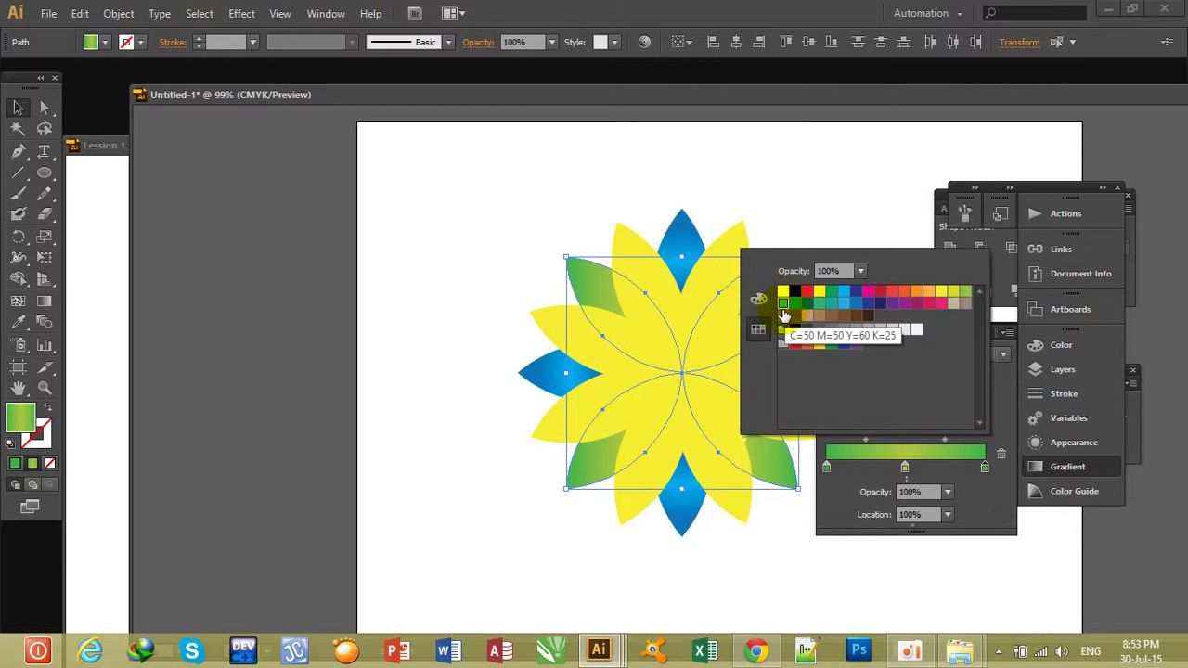
click(906, 468)
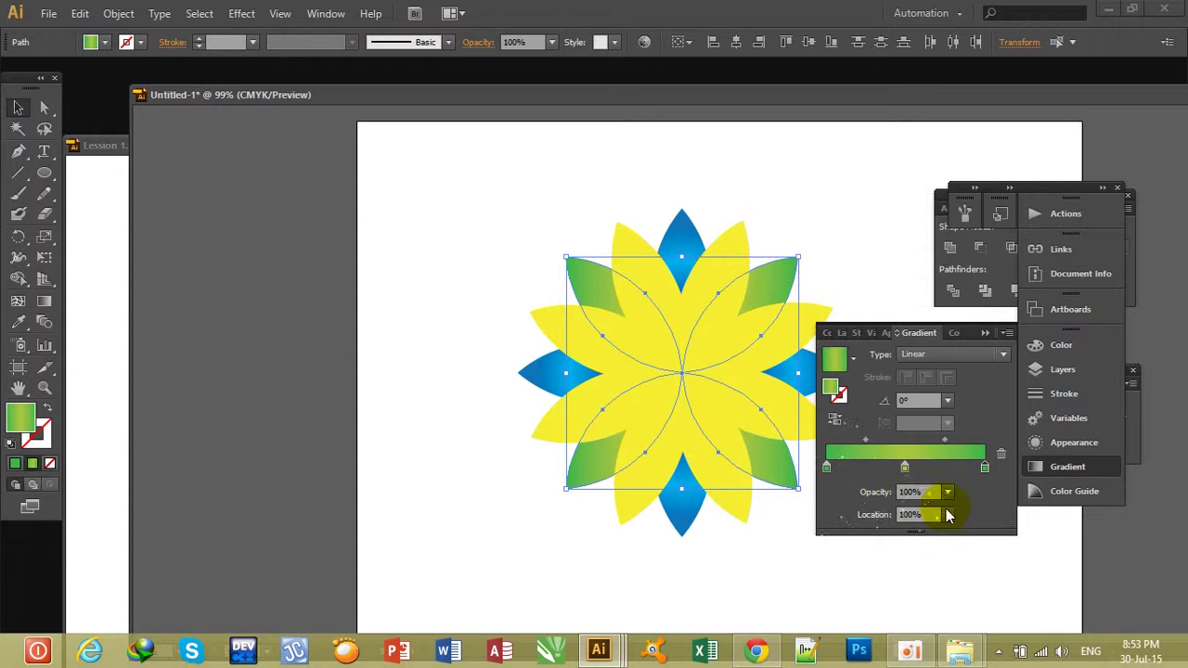
click(905, 467)
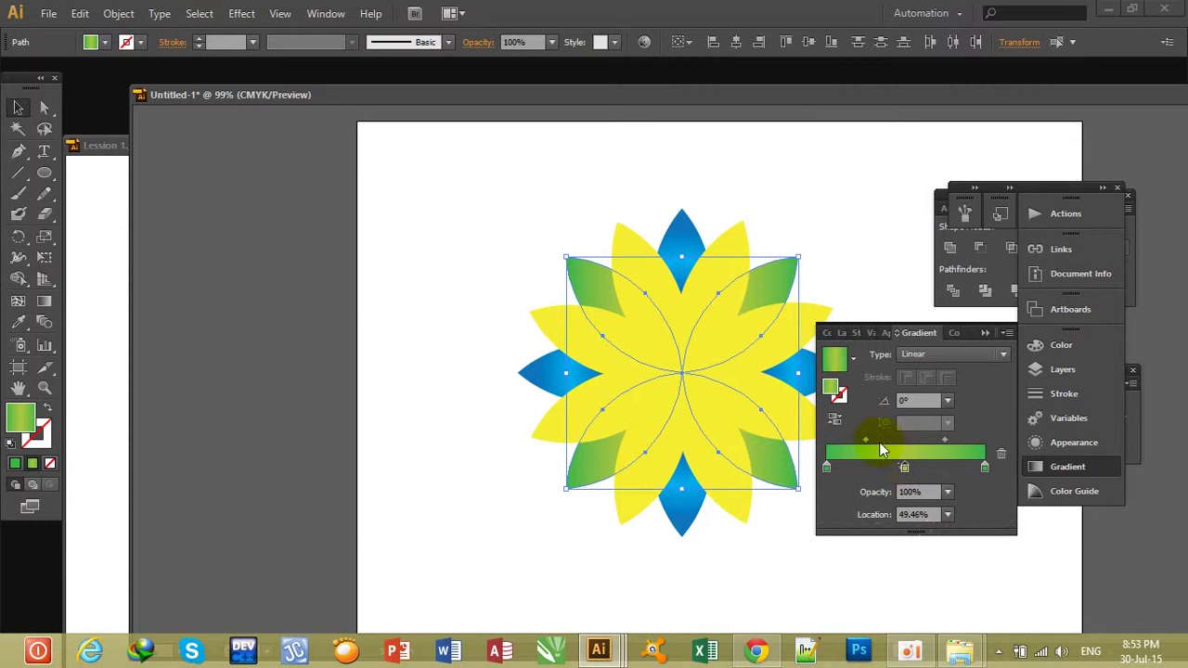
double_click(904, 469)
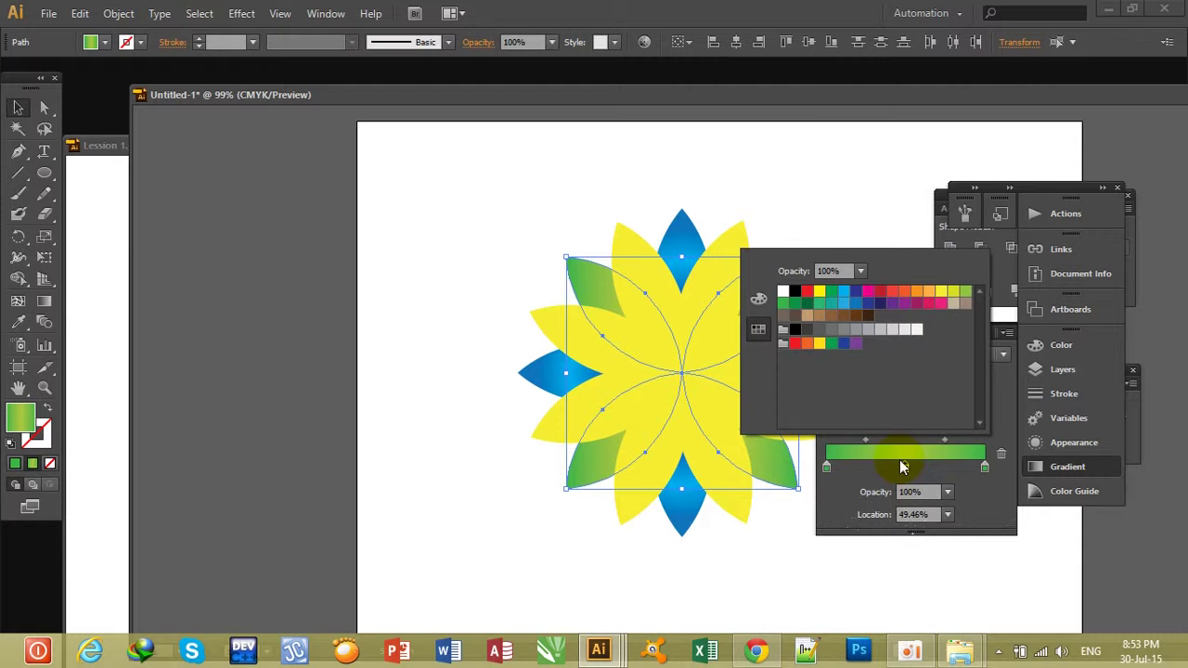
click(822, 345)
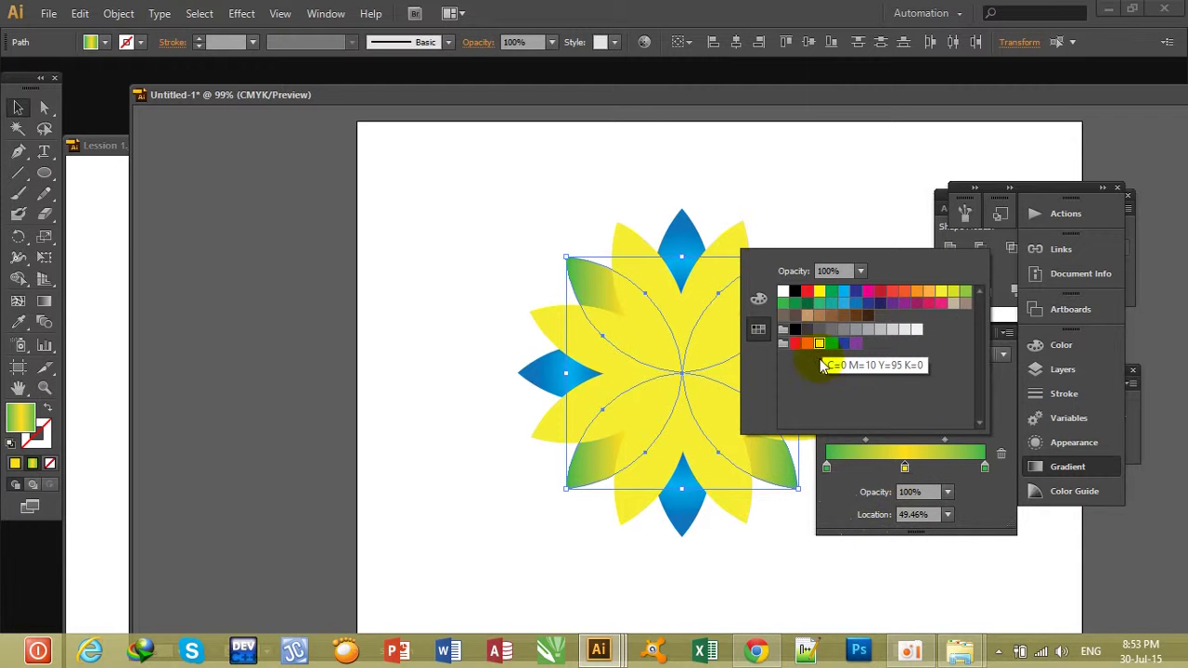
key(Escape)
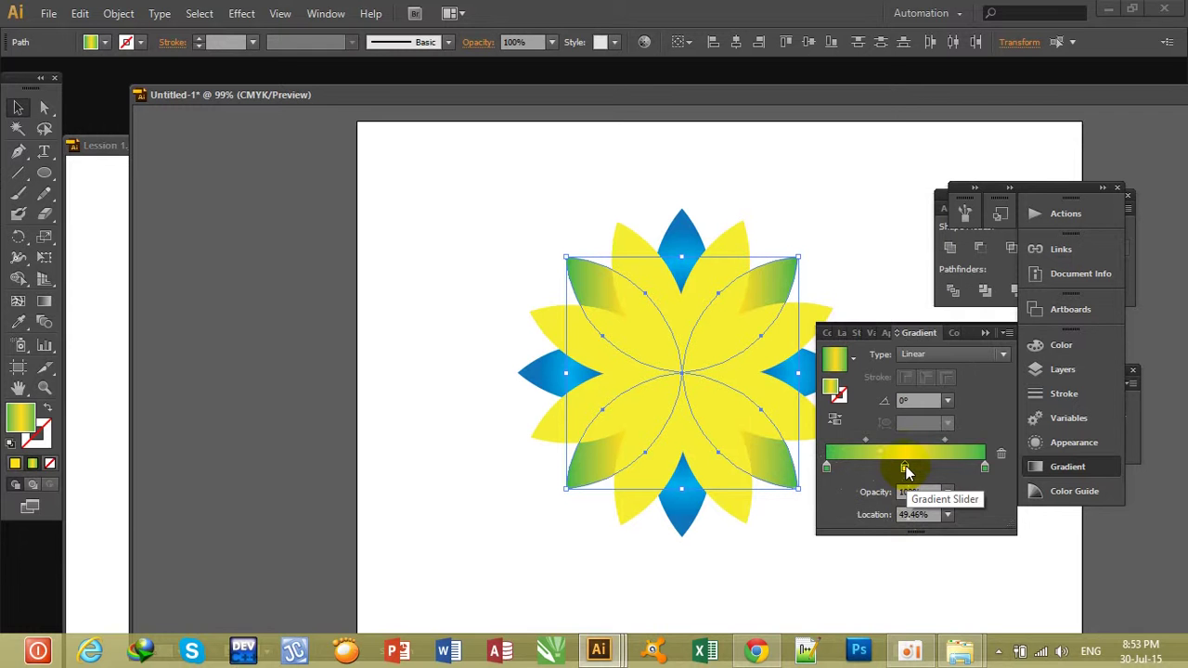
Step: Position the yellow middle stop at 50% Location and view the Lesson 1.jpg reference
click(985, 466)
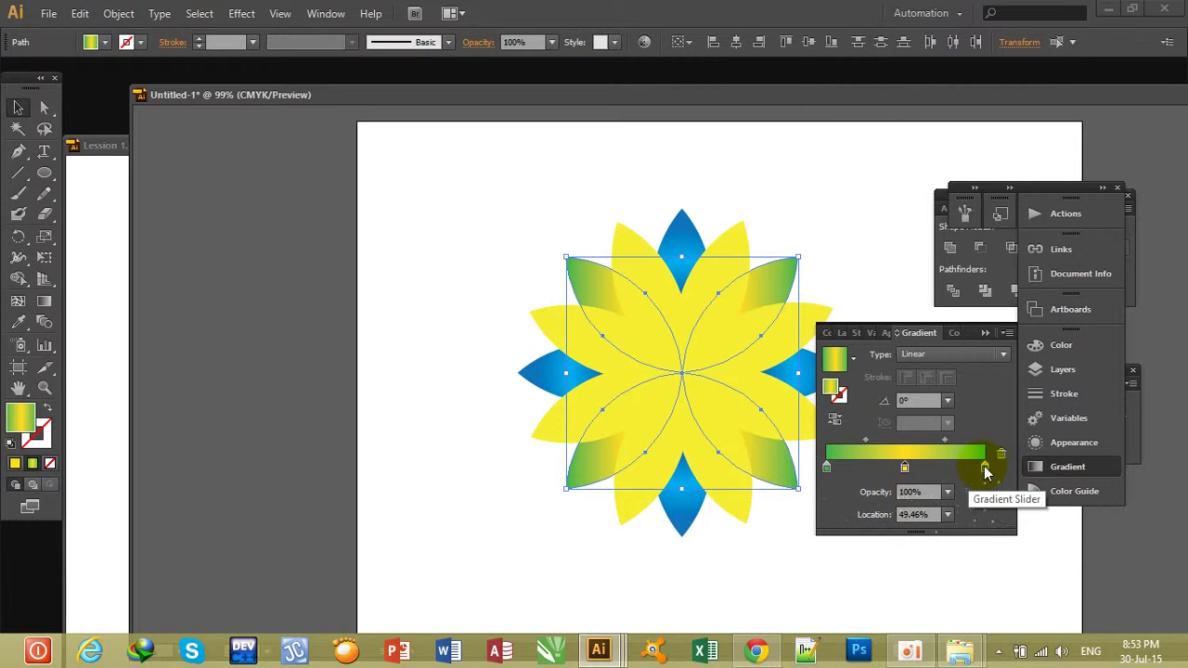
drag(904, 470, 922, 471)
click(947, 514)
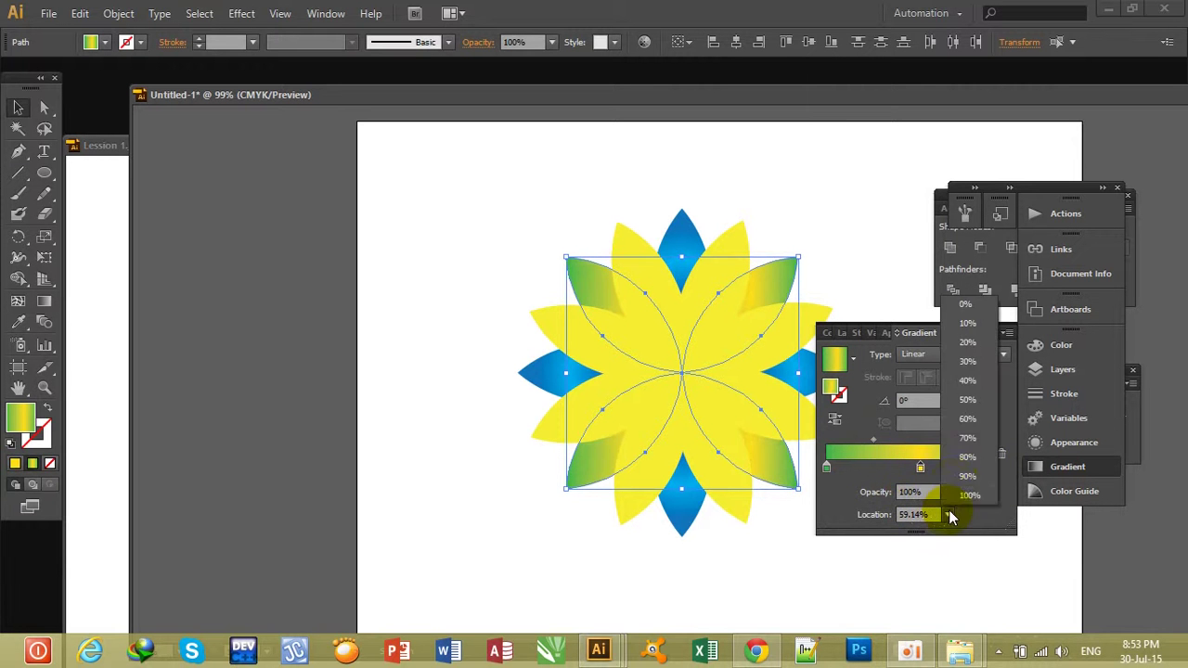
click(968, 399)
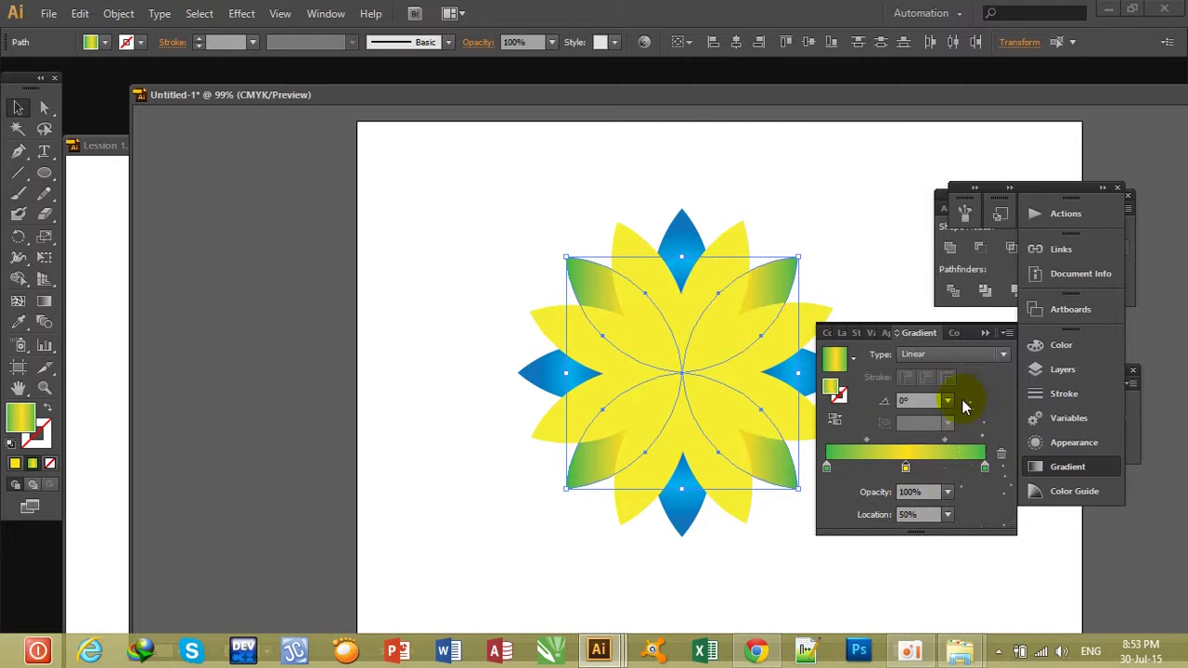
click(101, 295)
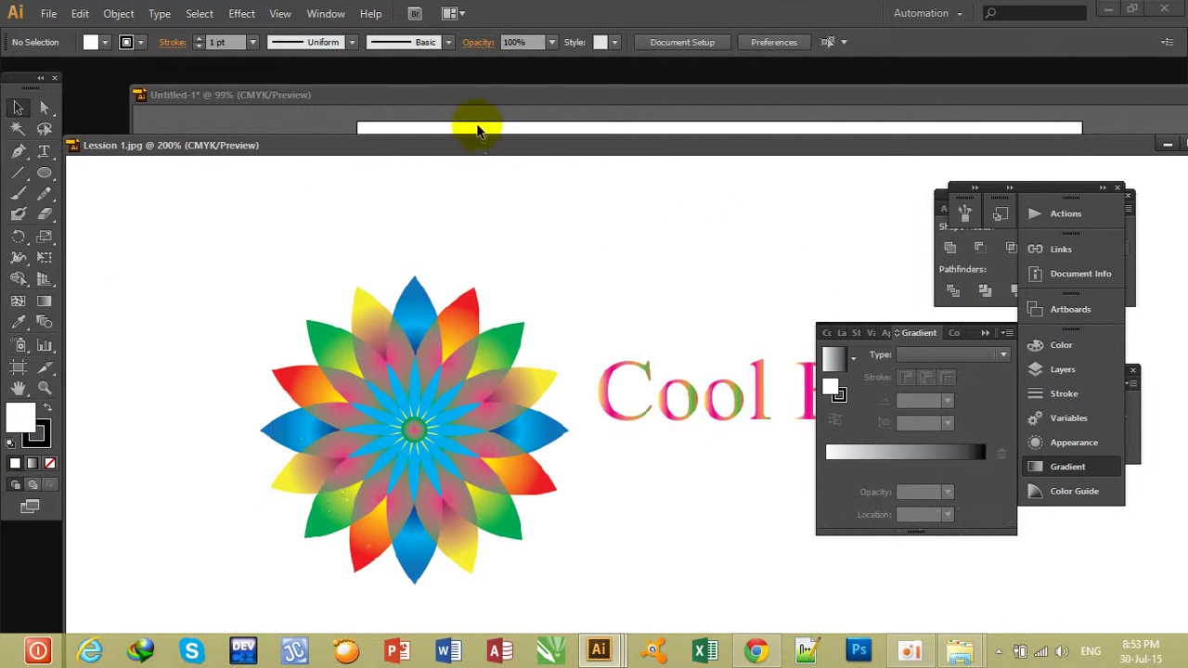
Step: Switch the petals' gradient type to Radial, comparing against the Lesson 1.jpg reference
click(477, 126)
click(701, 293)
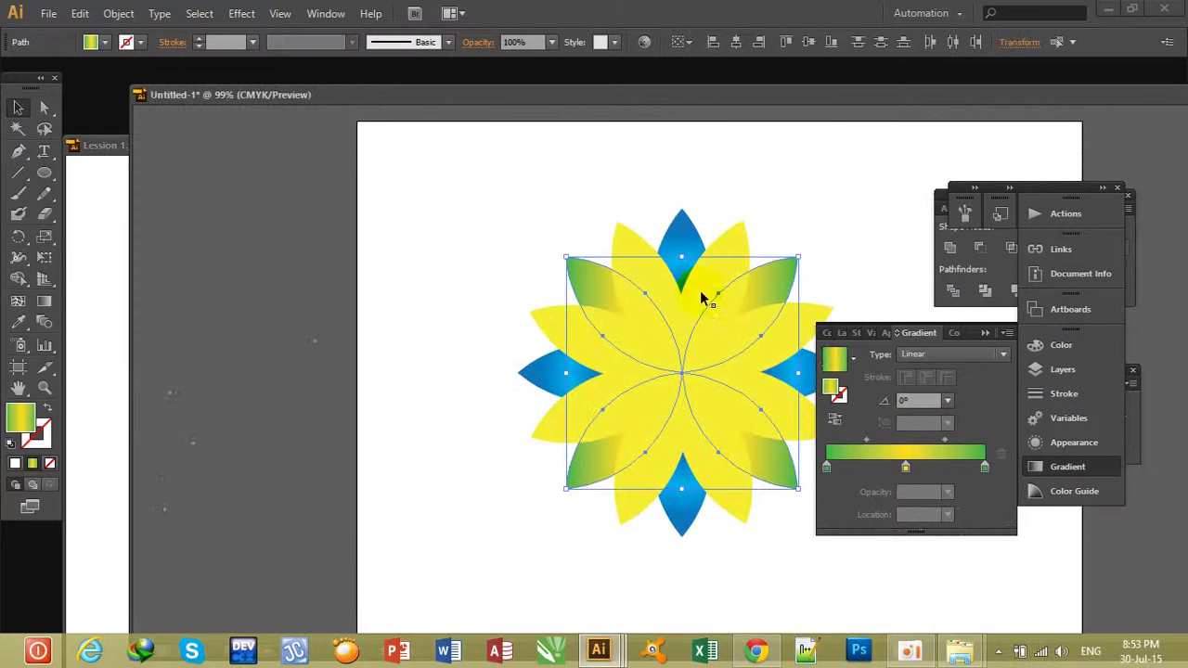
click(1002, 354)
click(950, 393)
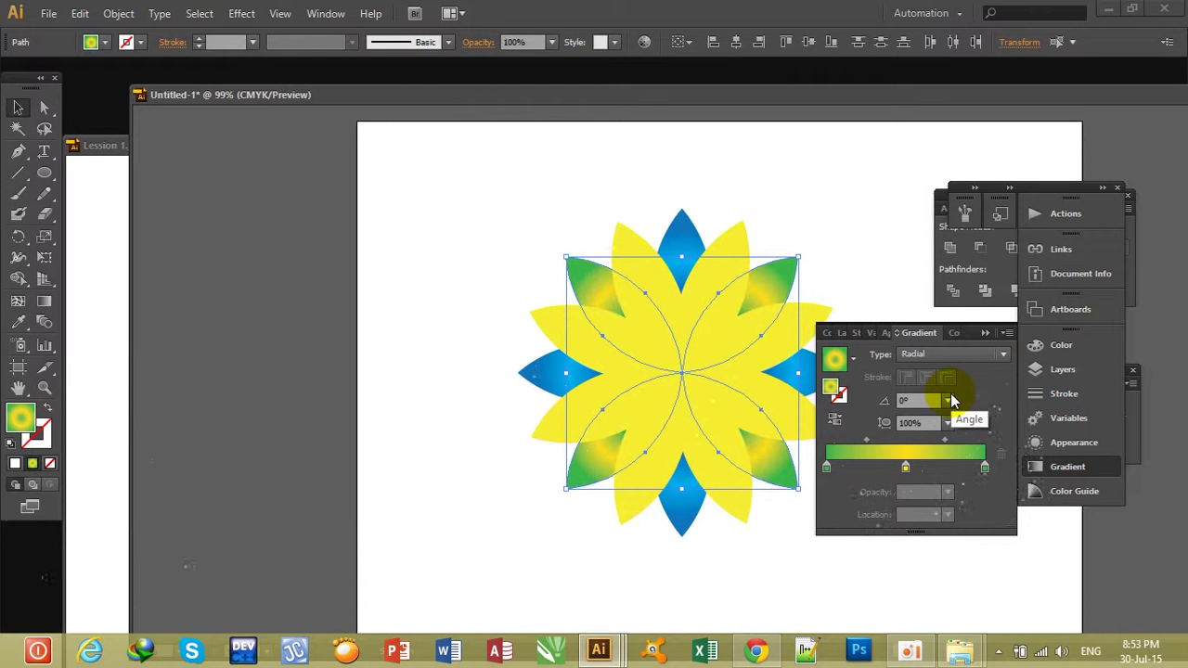
click(82, 316)
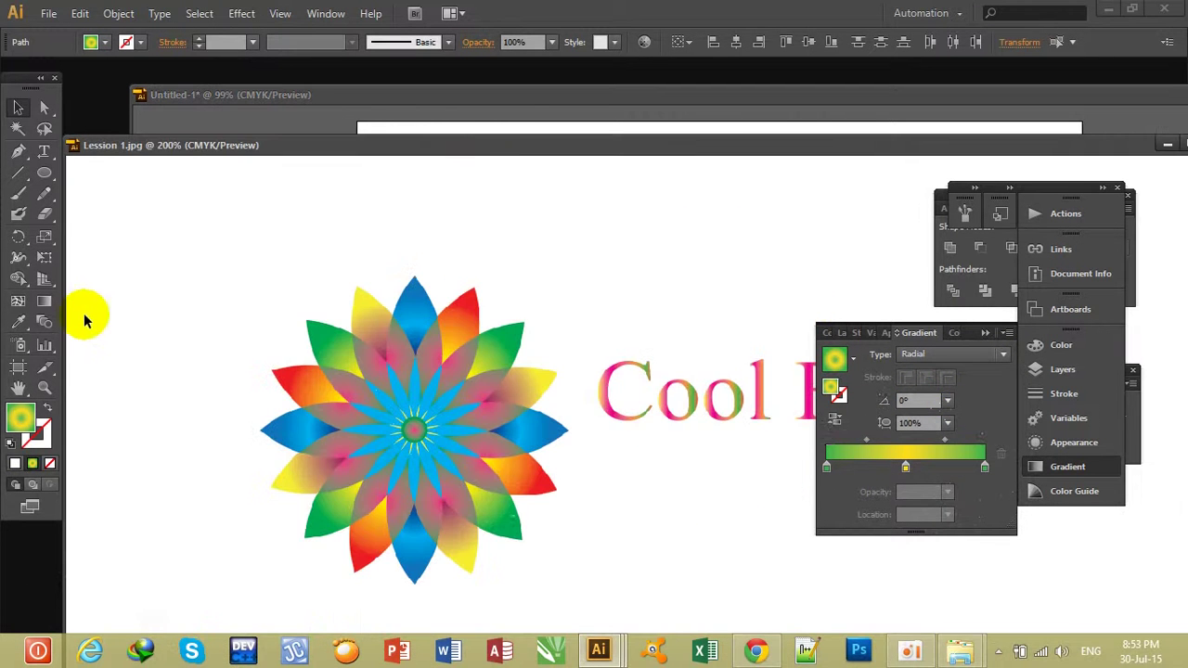
click(517, 128)
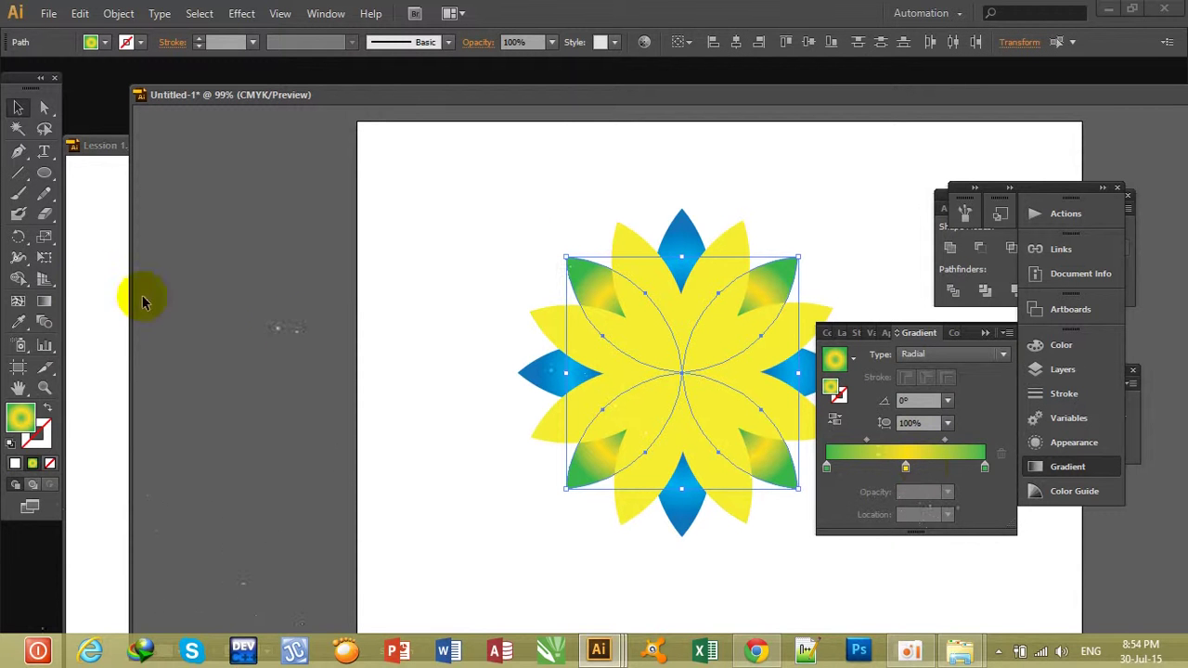
click(91, 289)
click(456, 119)
click(636, 292)
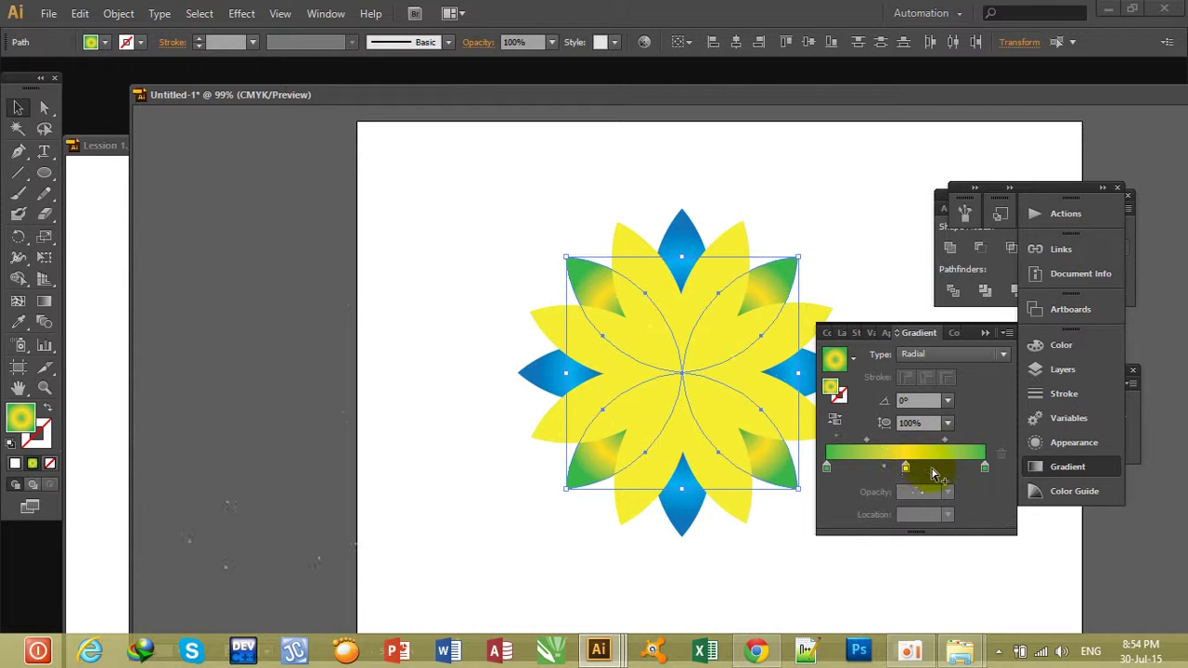
Step: Rearrange the stops so yellow sits at the centre and green at the outer end, then deselect
click(983, 467)
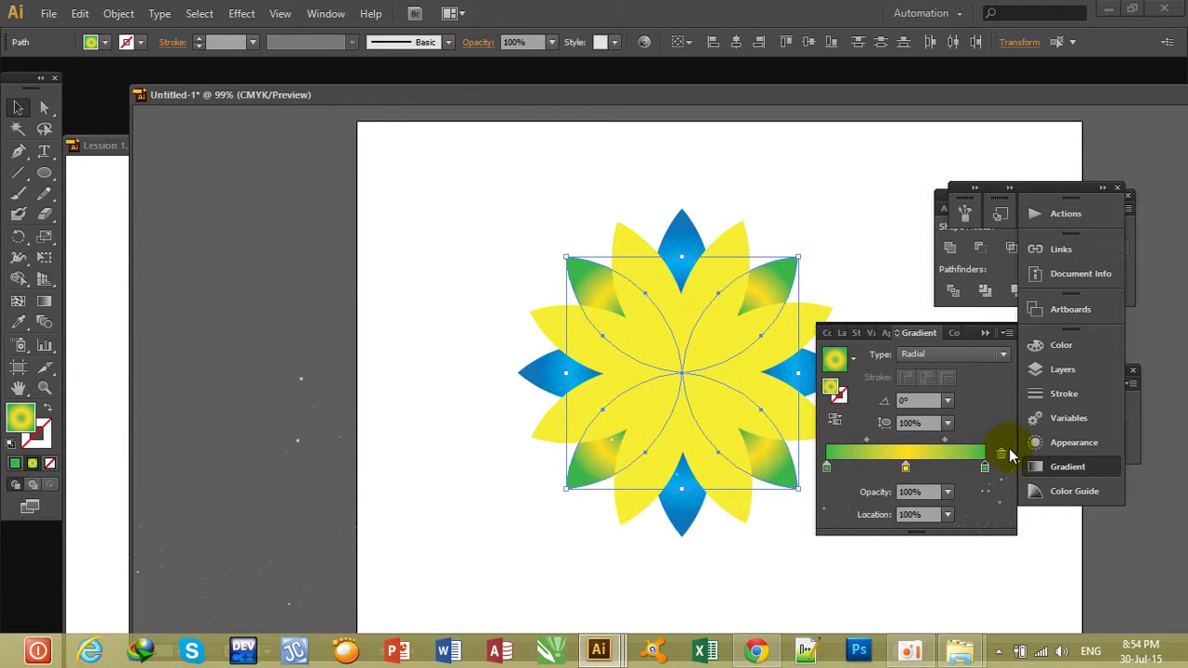
drag(1021, 456, 995, 454)
click(907, 466)
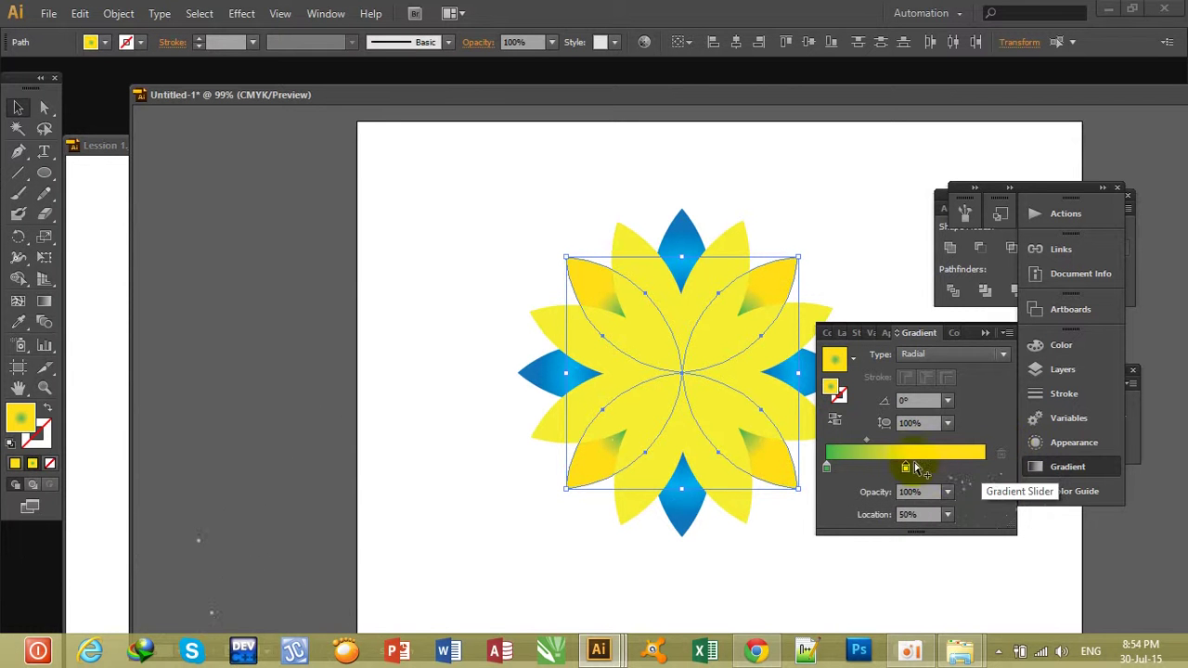
drag(825, 467, 985, 467)
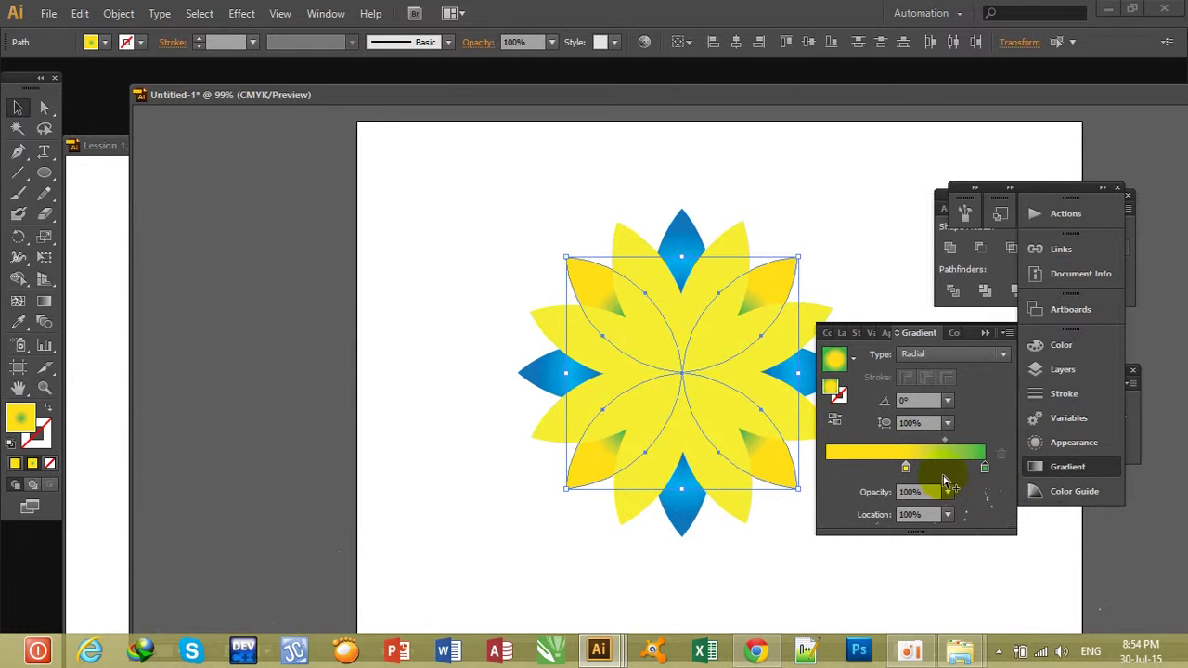
drag(905, 467, 826, 467)
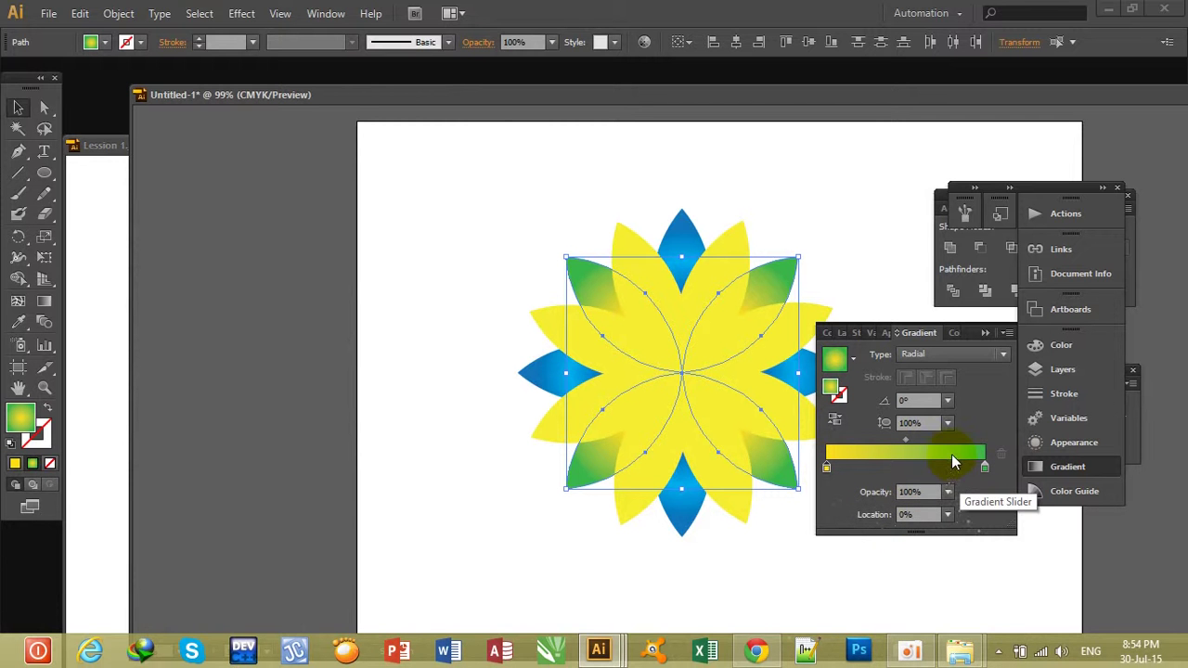
click(830, 254)
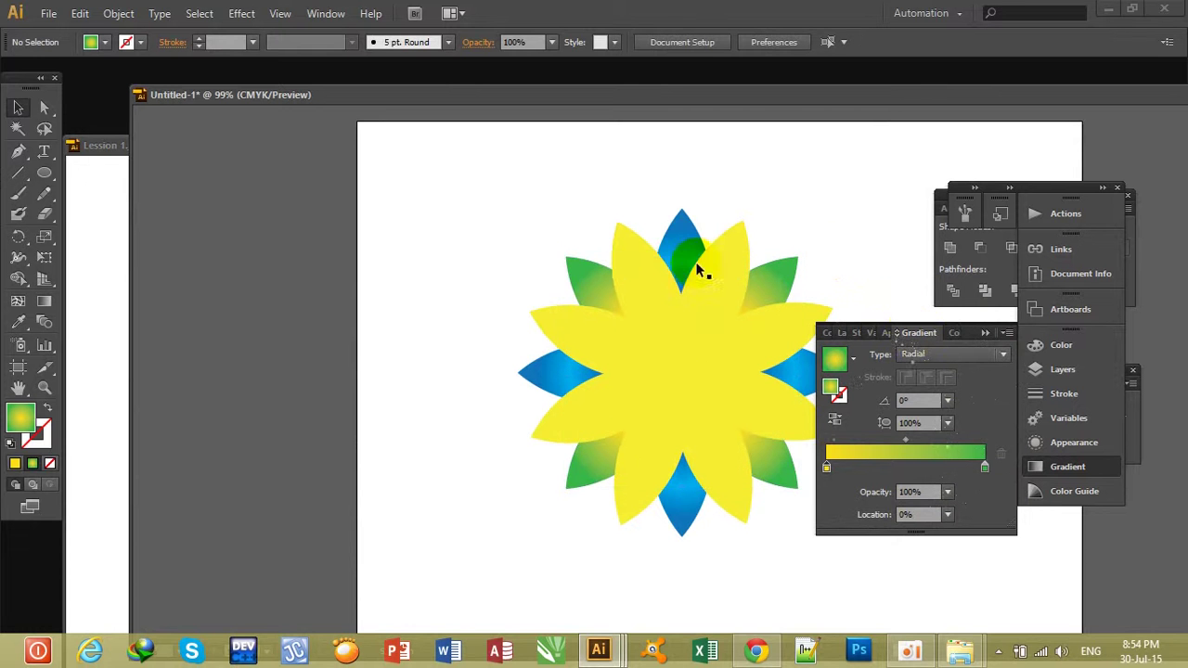
click(99, 240)
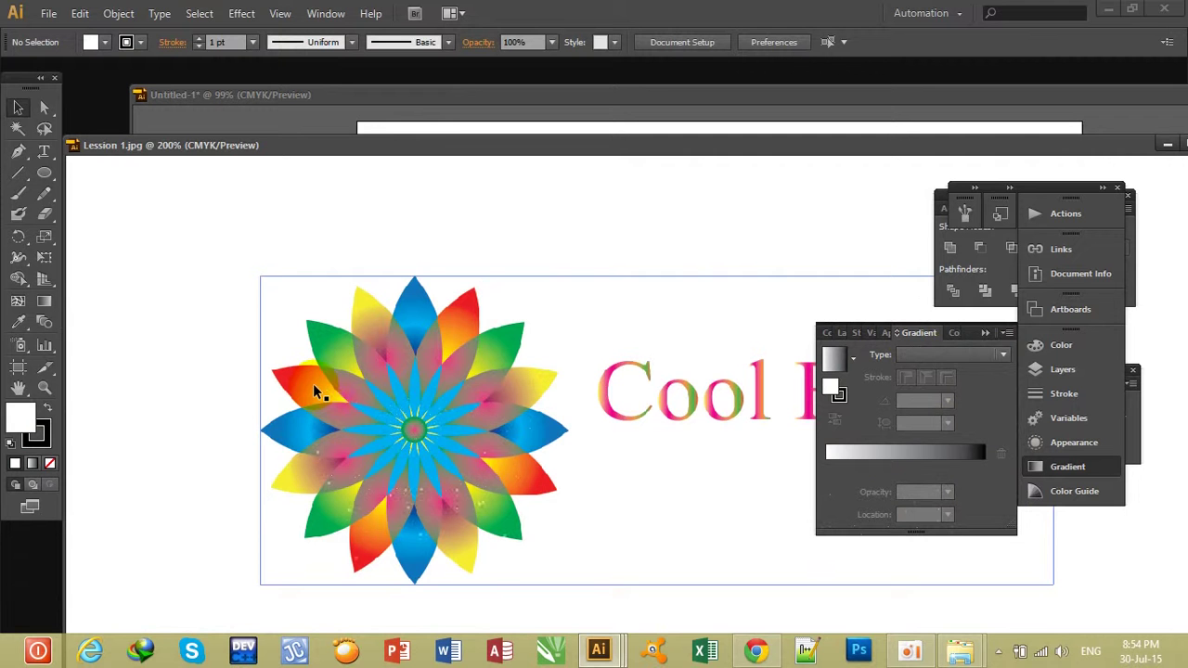
Step: Rotate the left yellow petal up to the upper-right position, then clear the selection
click(605, 128)
drag(573, 325, 726, 259)
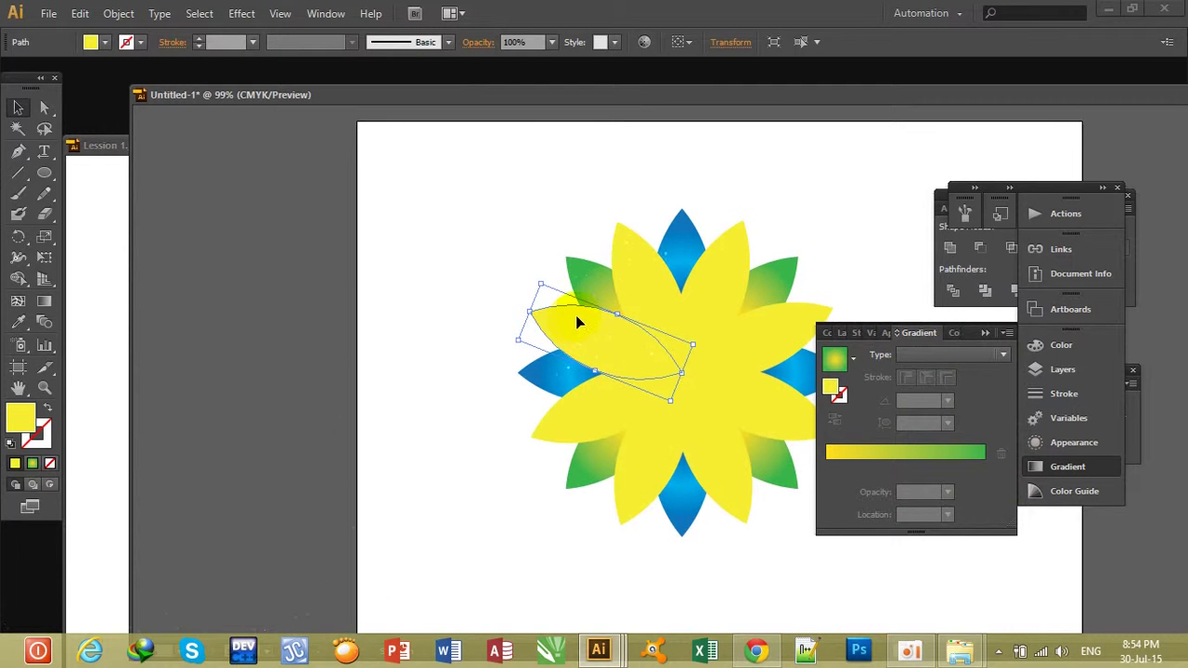
double_click(726, 259)
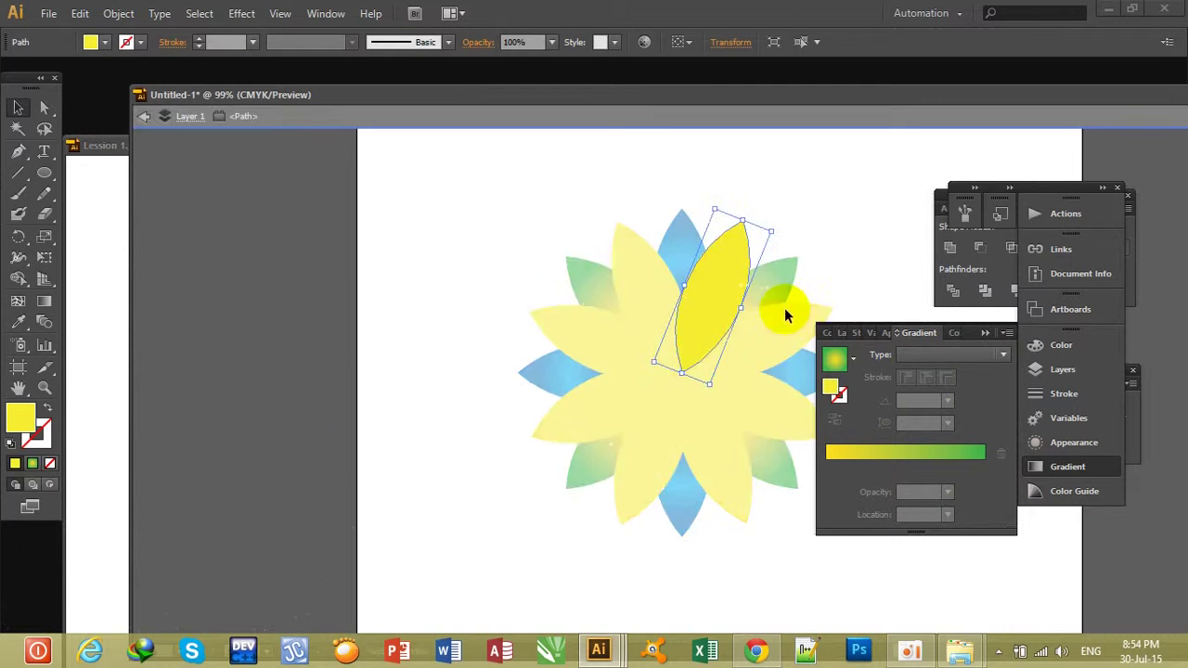
double_click(666, 337)
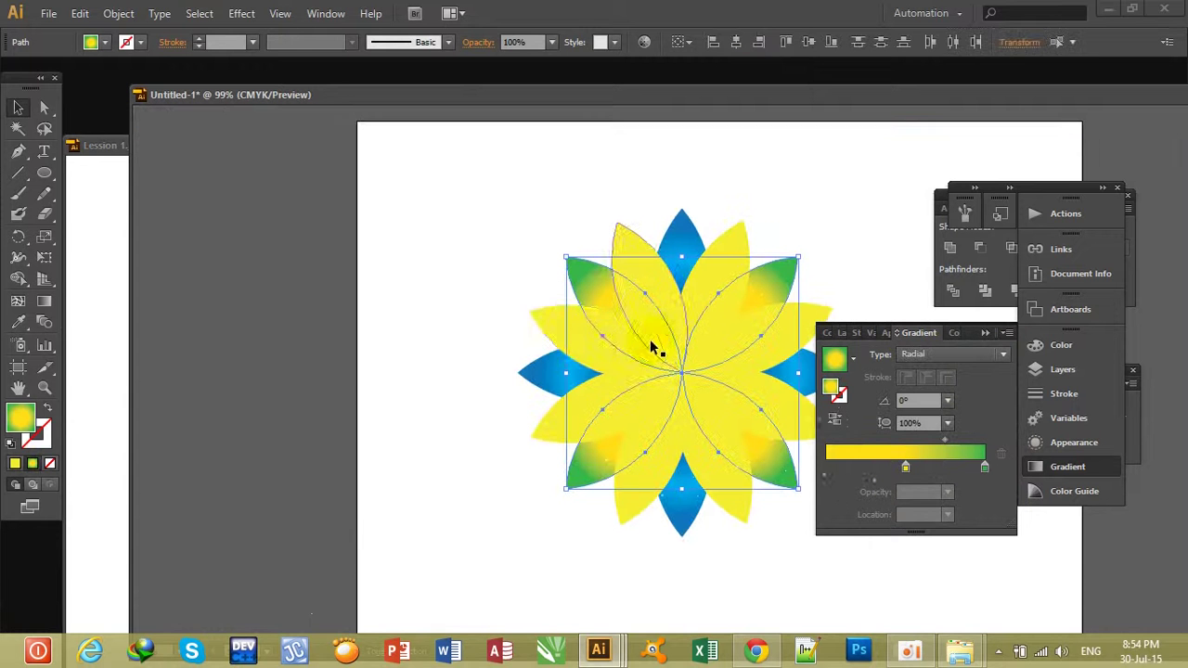
click(488, 265)
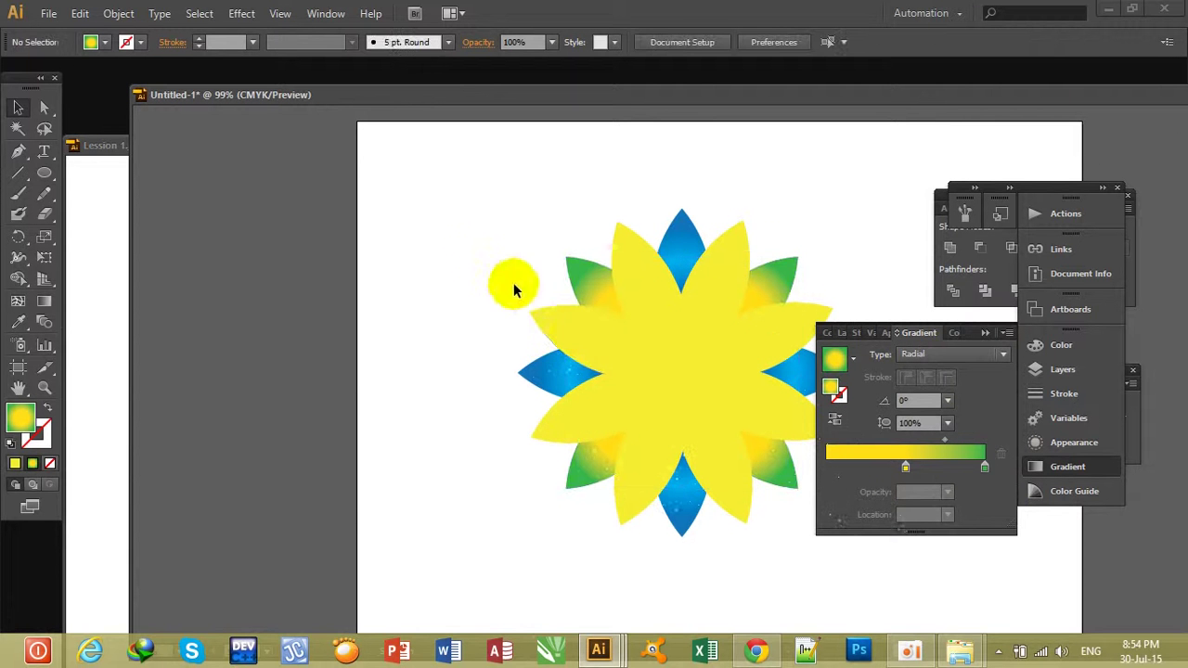
Step: Shift-select the yellow petals, rotating the lower one around the flower centre
click(573, 334)
shift+click(726, 259)
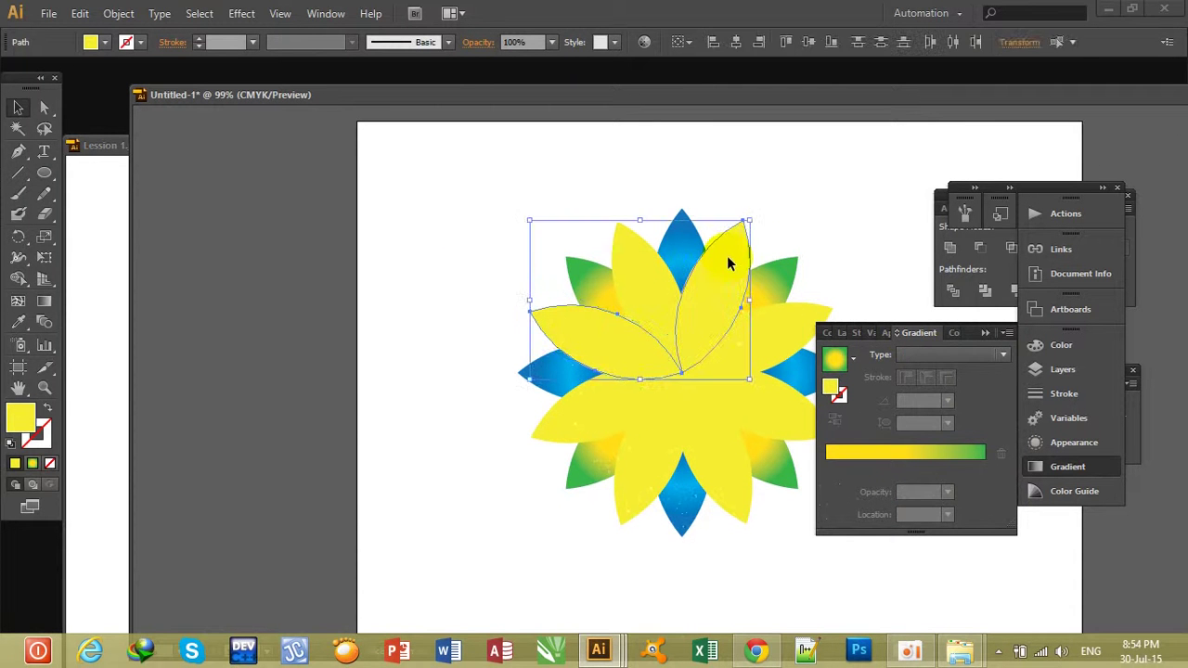
shift+click(794, 403)
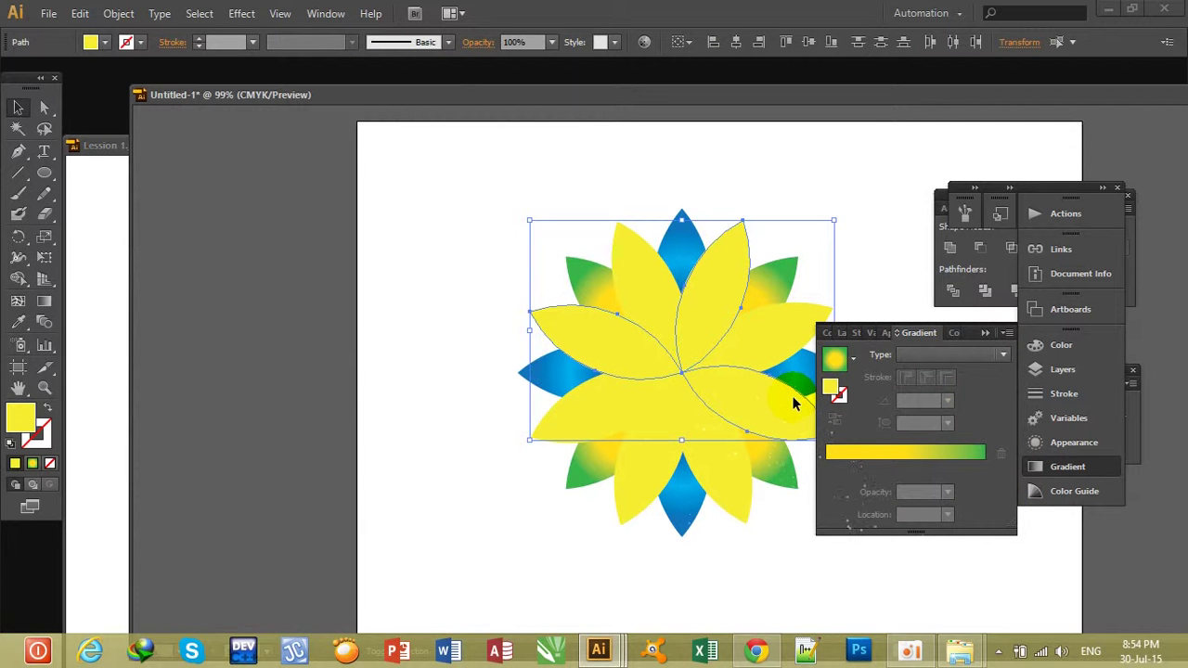
drag(676, 493, 645, 474)
shift+click(645, 483)
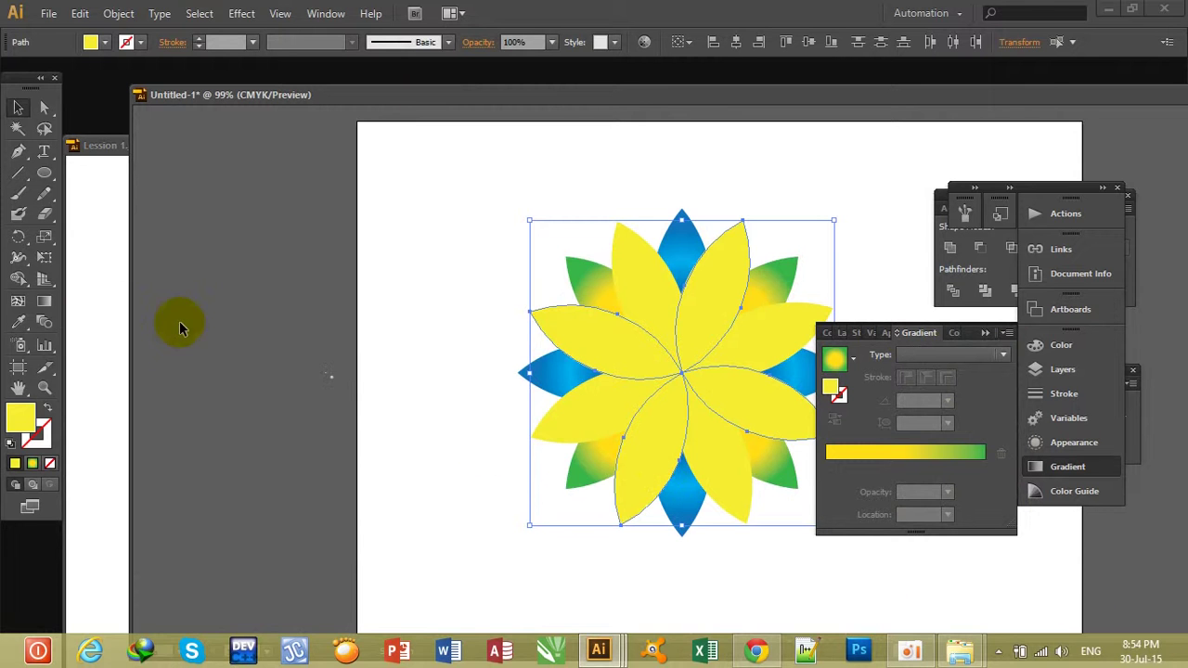
click(78, 291)
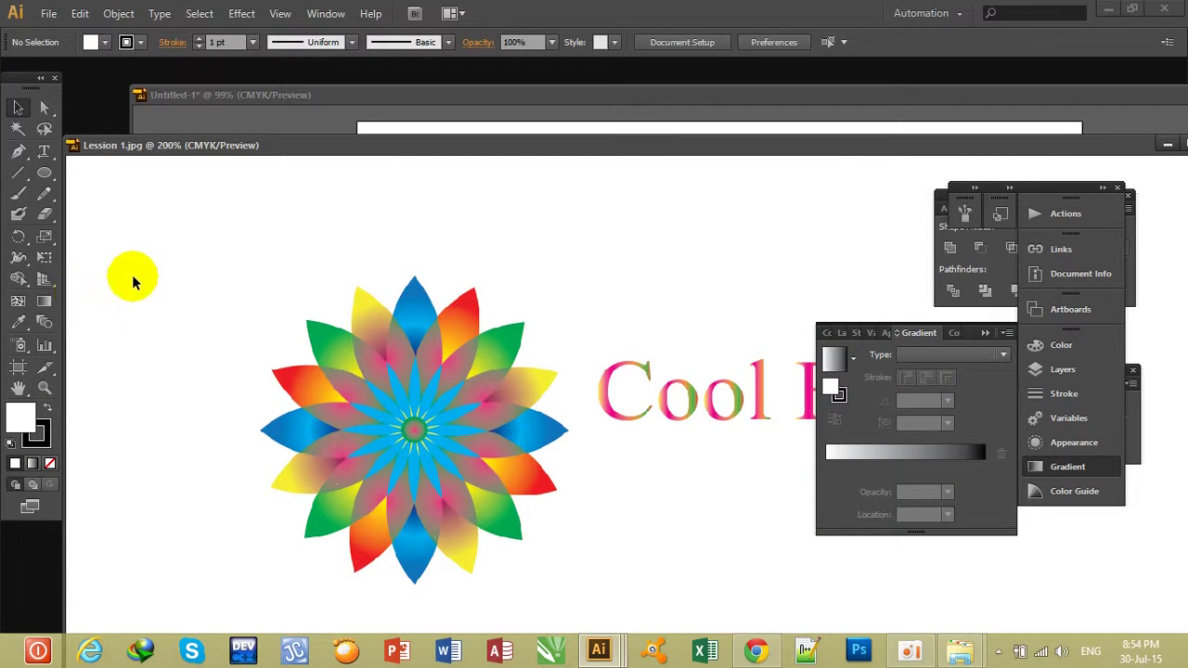
Step: Apply a gradient to the selected petals with a red start stop and yellow end stop
click(504, 124)
click(923, 456)
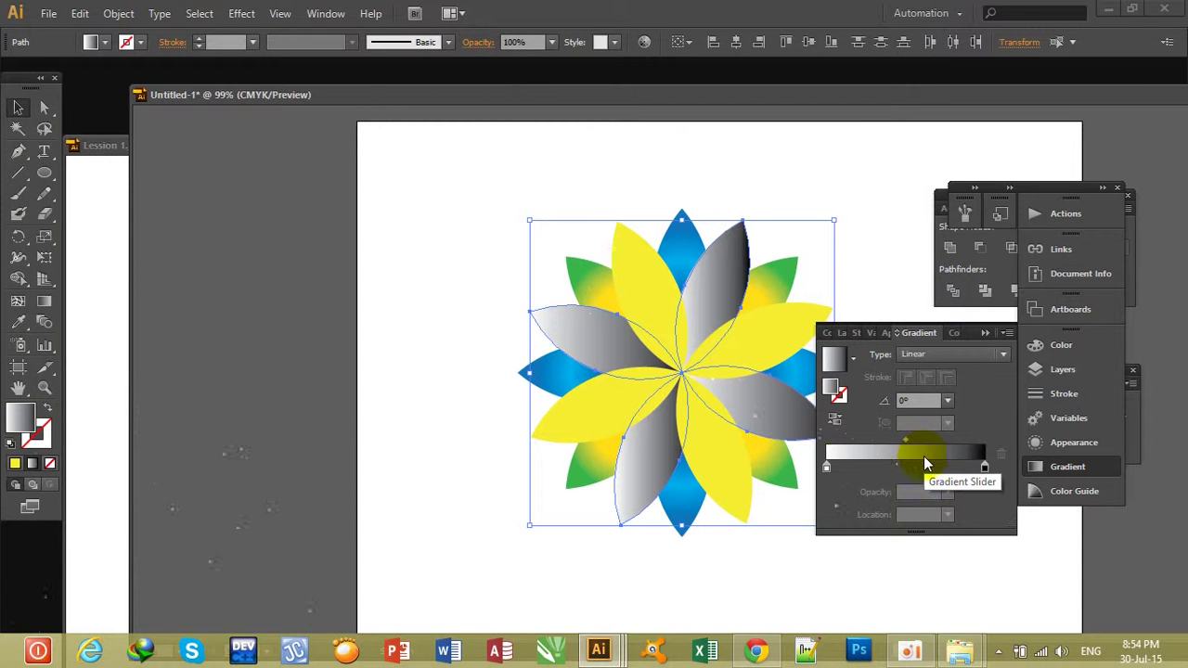
double_click(825, 469)
click(795, 345)
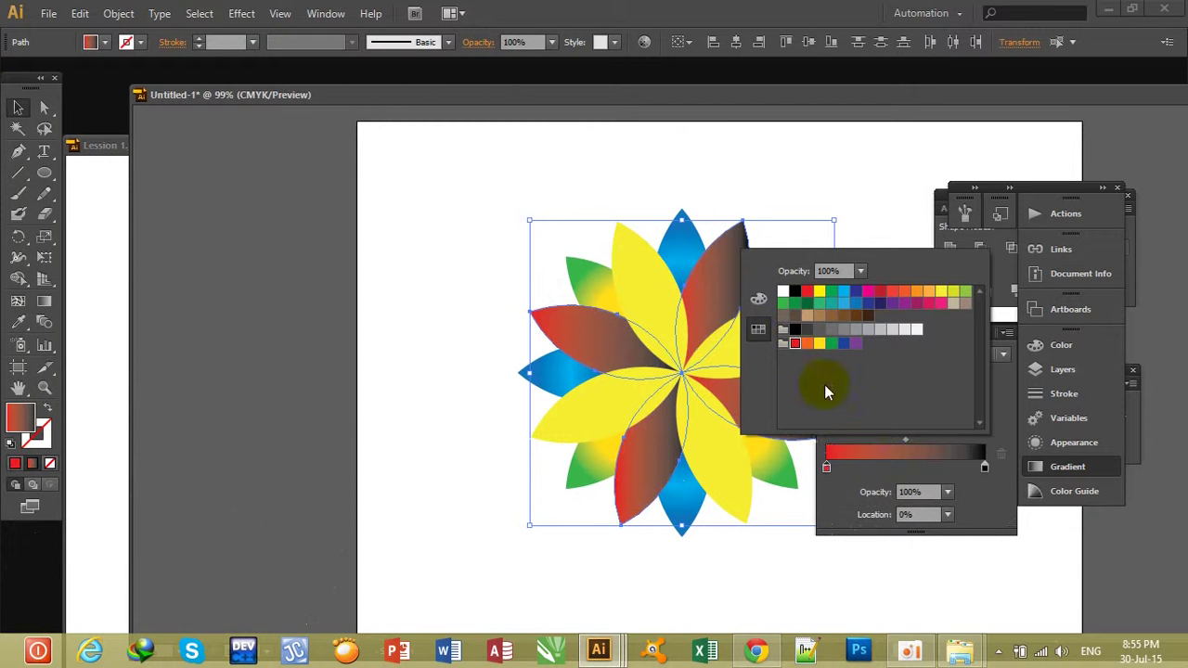
double_click(985, 468)
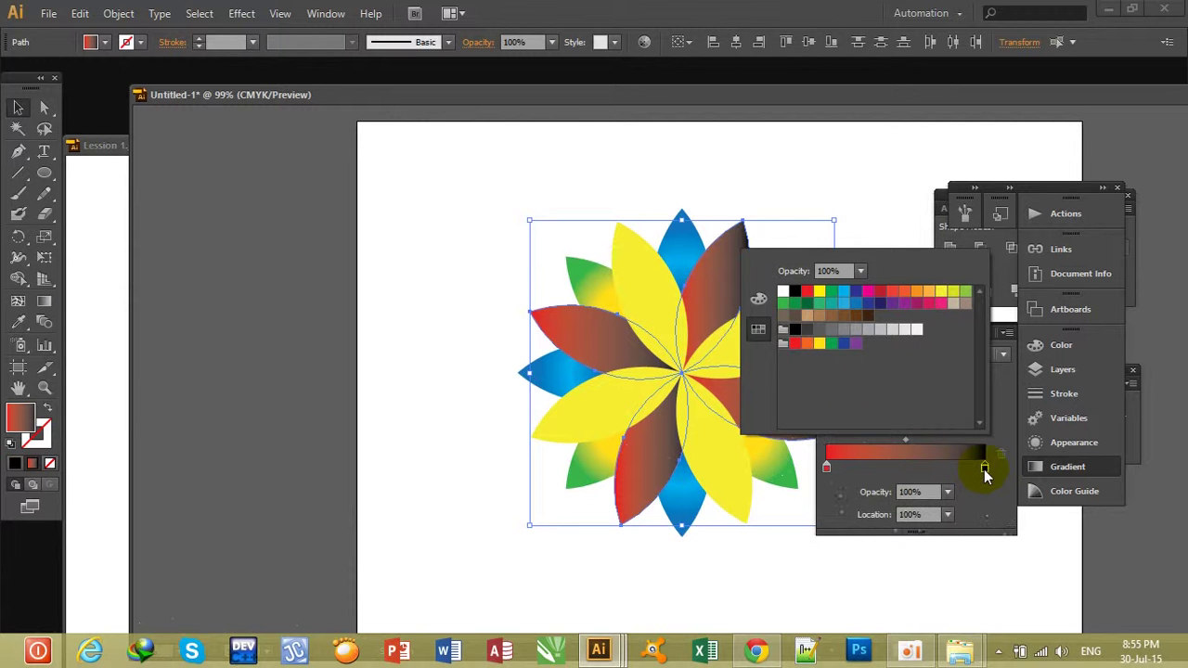
click(818, 345)
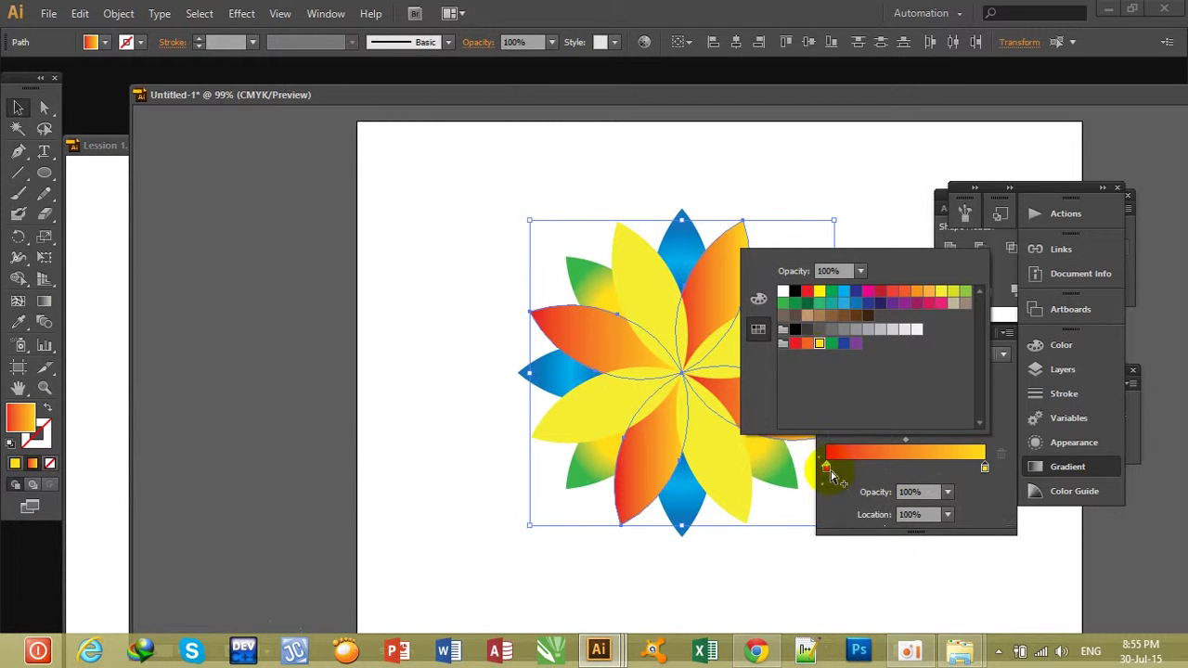
click(988, 465)
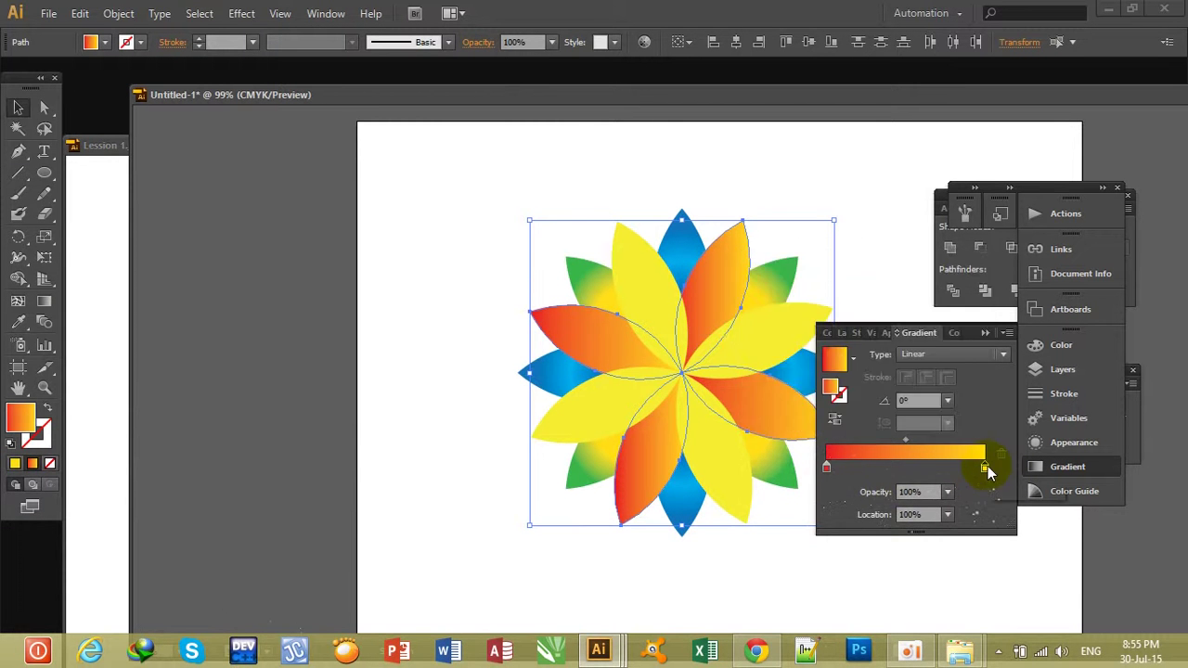
double_click(827, 468)
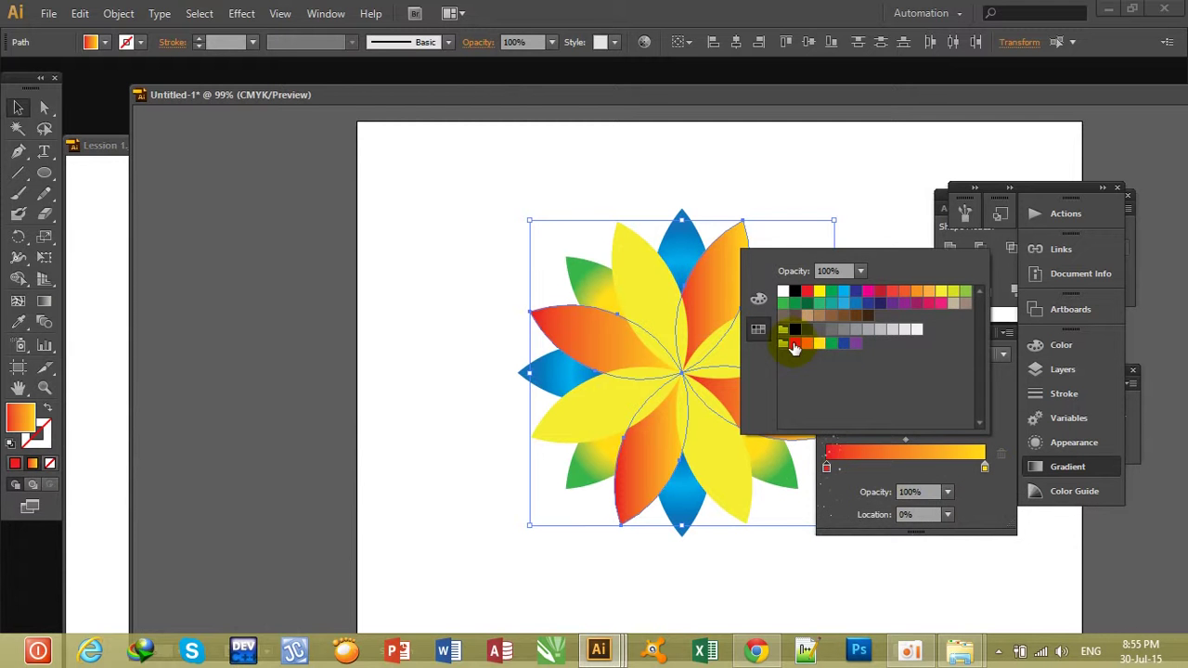
click(985, 467)
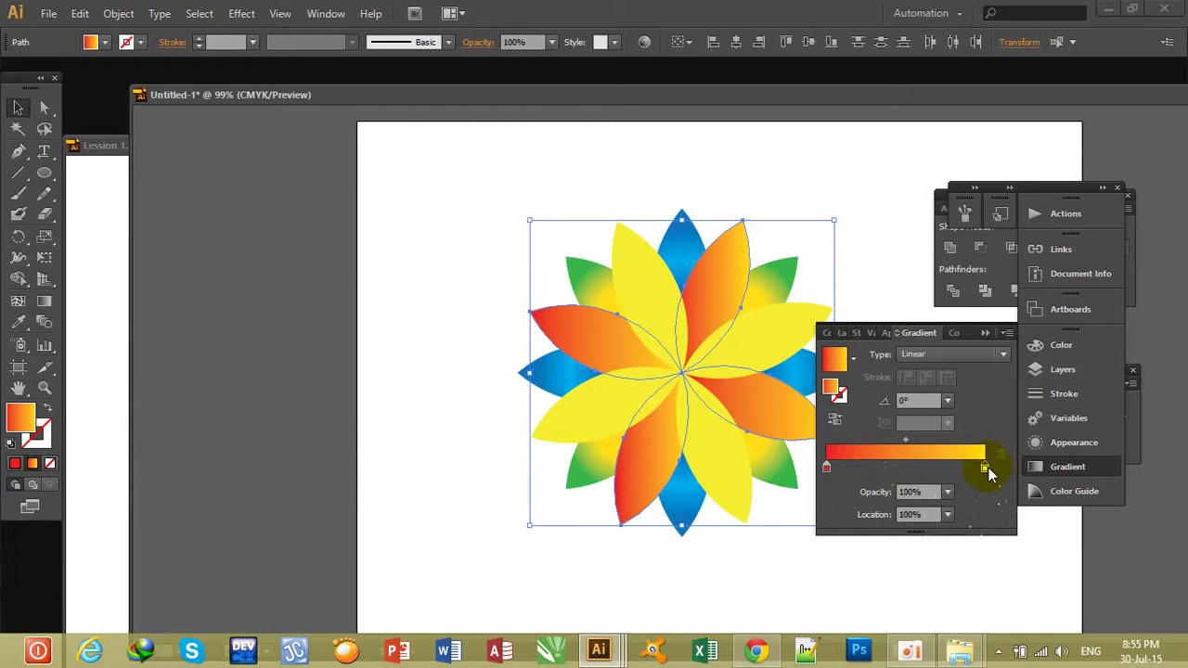
double_click(986, 467)
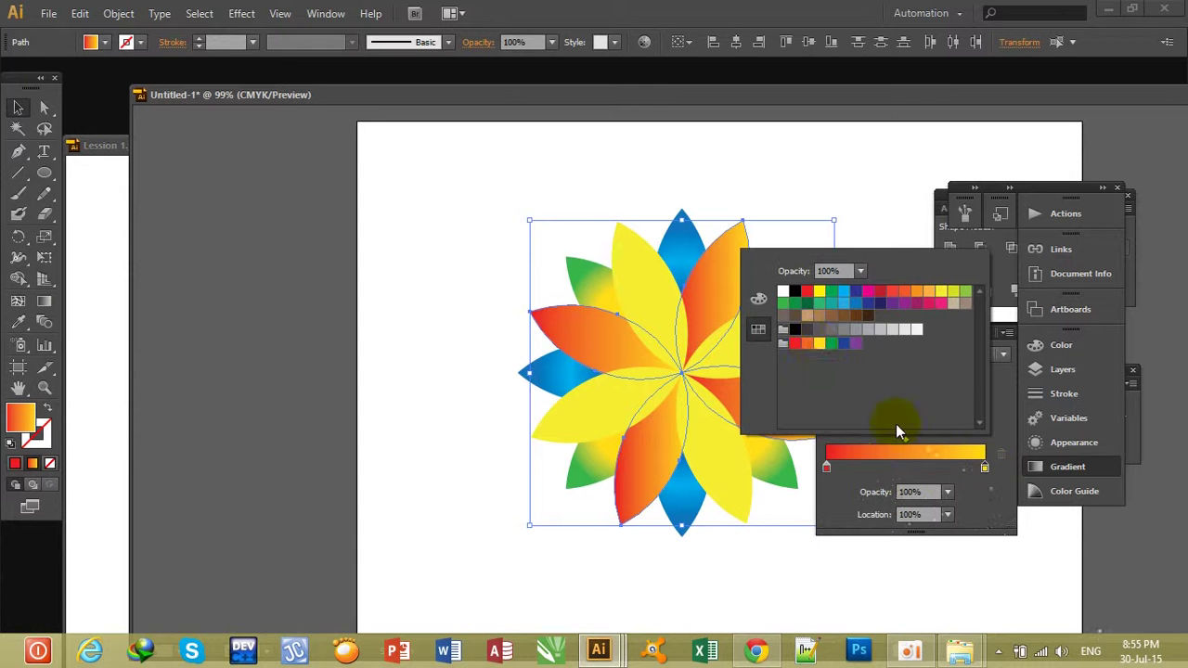
click(820, 343)
click(983, 466)
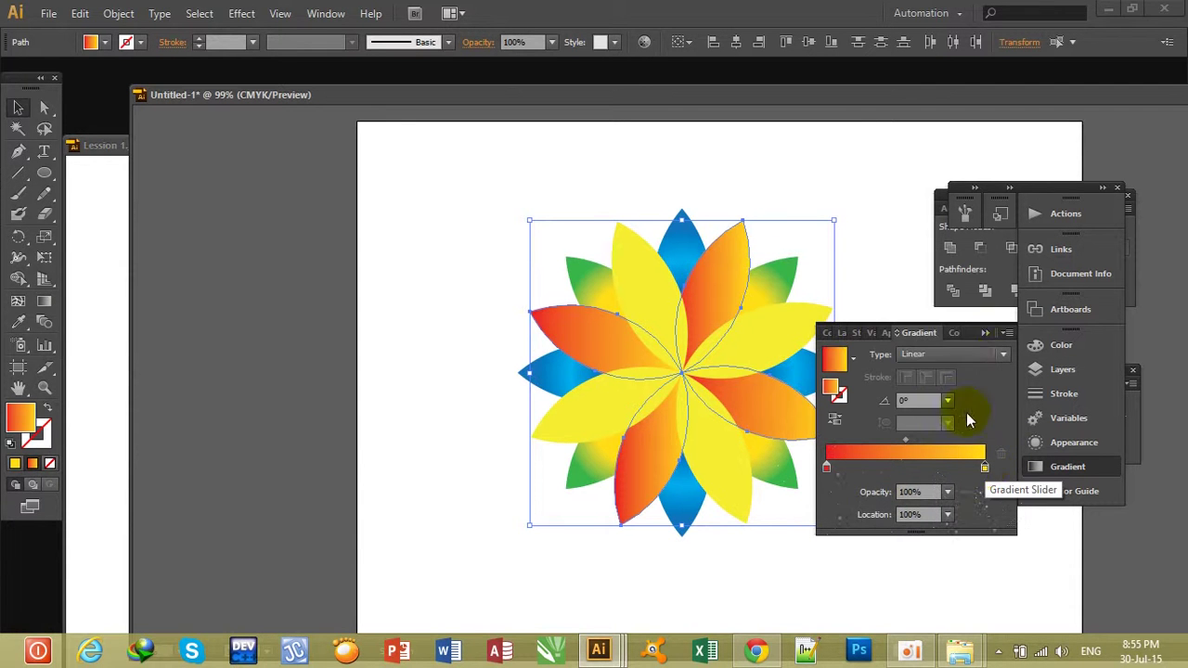
Step: Make the gradient radial with yellow at the centre and red at the outer end
click(1000, 355)
click(944, 397)
click(827, 469)
mouse_move(829, 467)
mouse_down()
mouse_move(985, 467)
mouse_move(886, 467)
mouse_up()
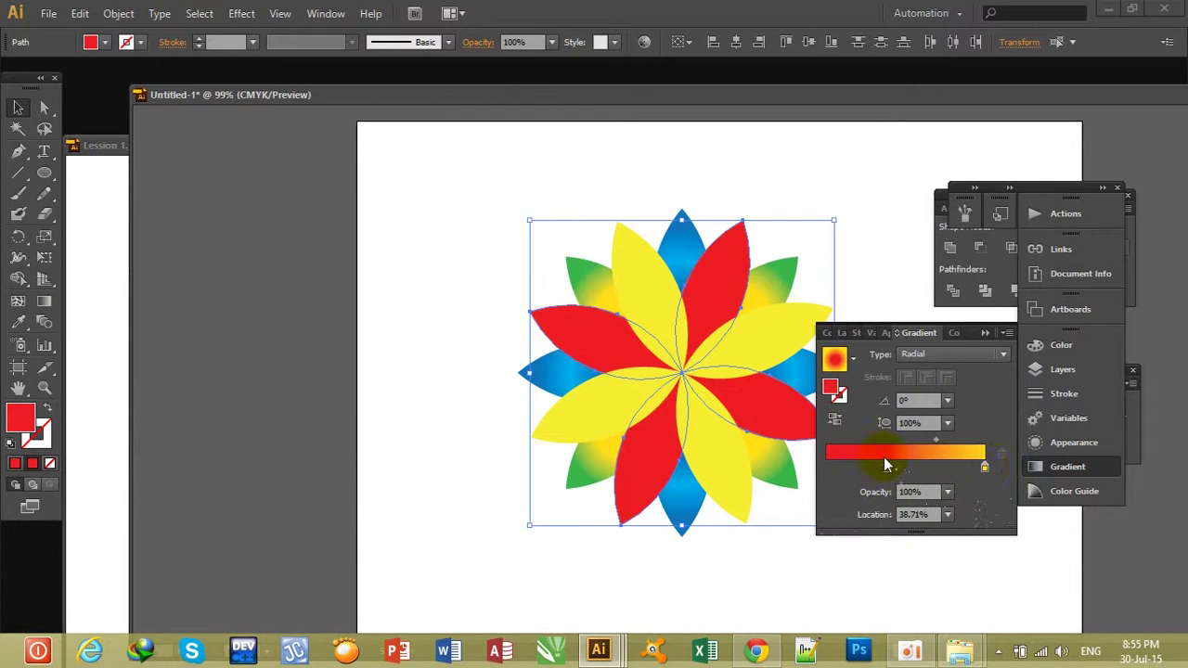
drag(983, 468, 825, 468)
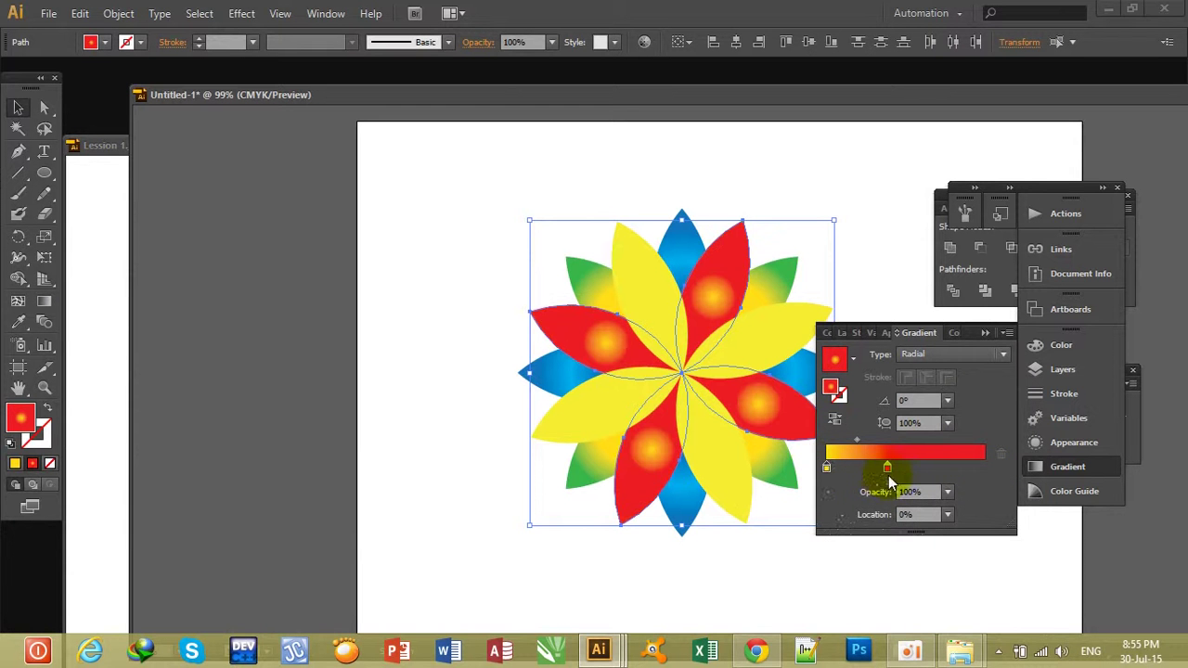
drag(886, 467, 985, 468)
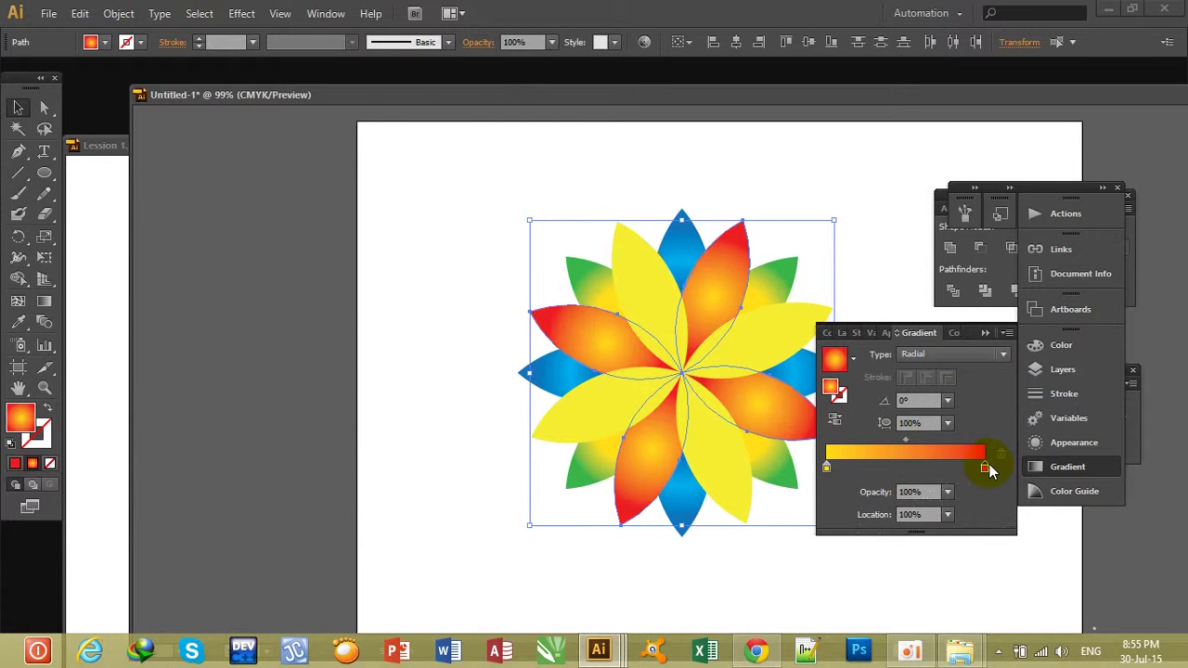
click(88, 307)
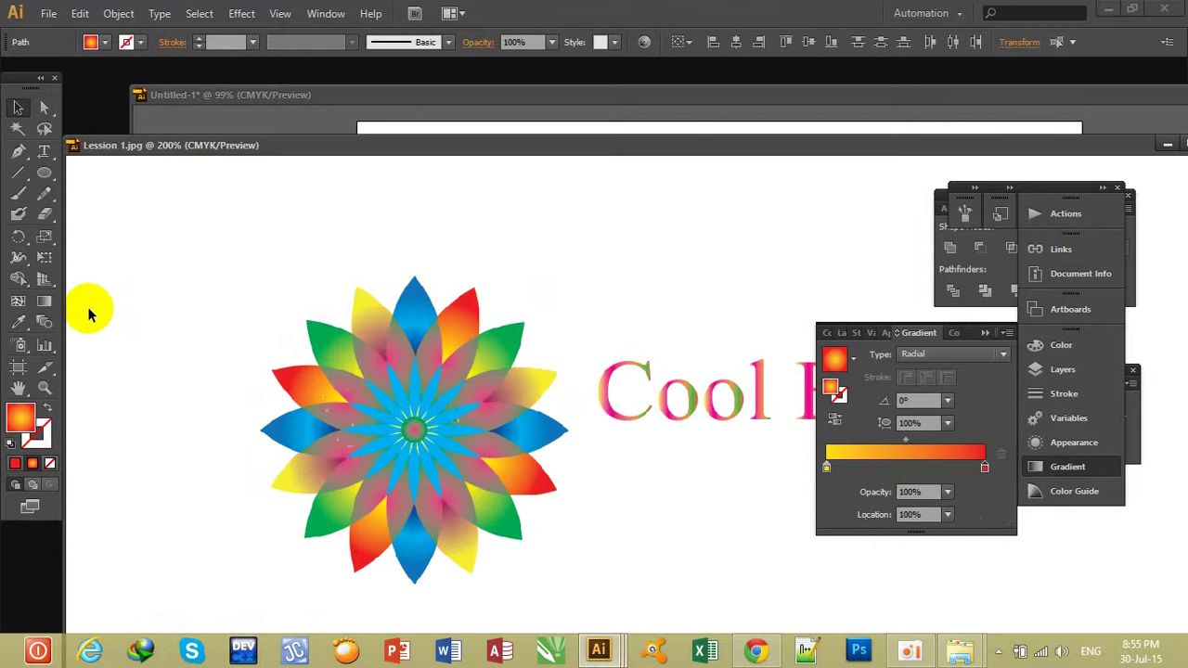
Step: Clear the selection and drag the Gradient tab out into its own floating panel near the flower
click(492, 130)
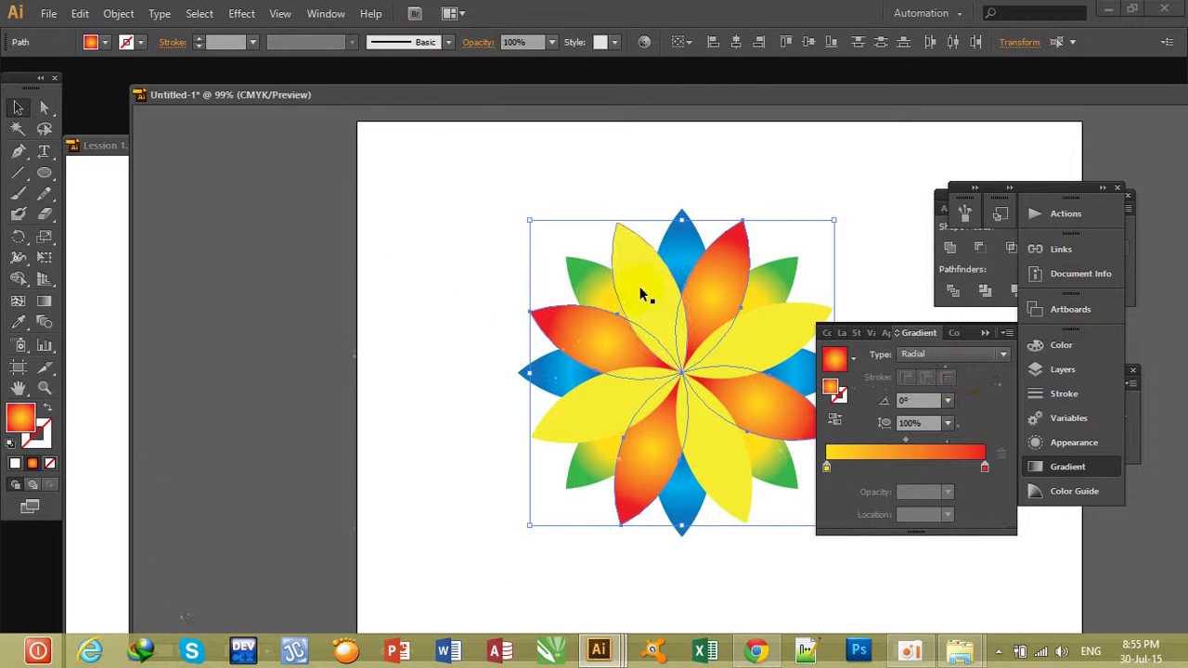
click(499, 212)
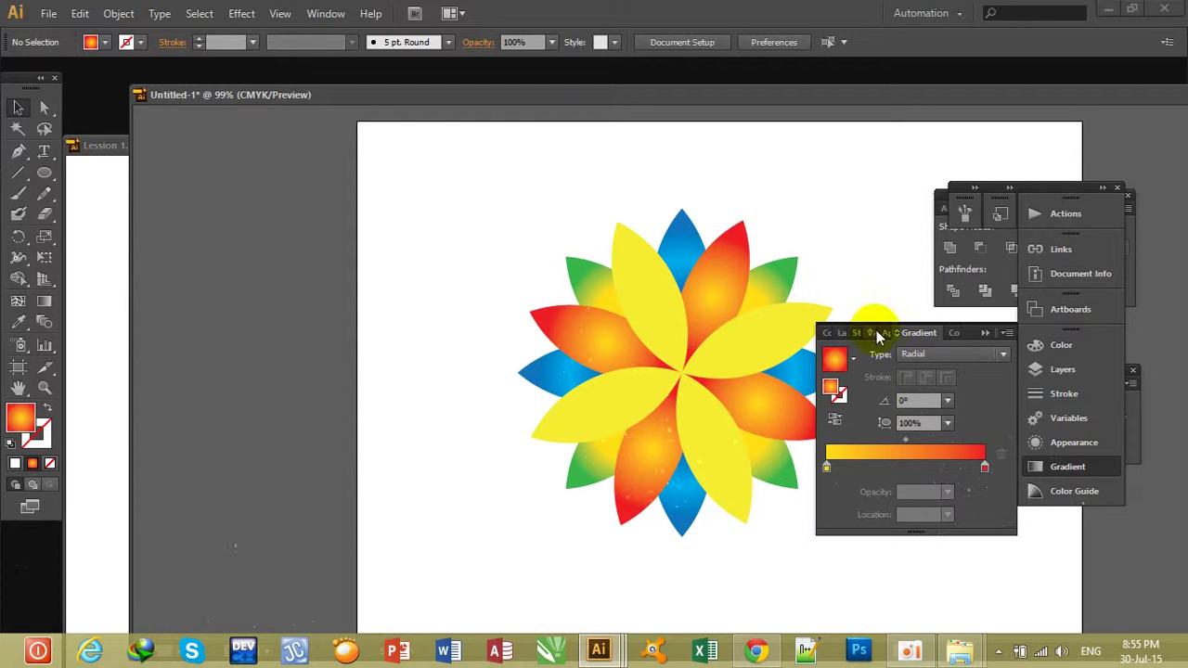
mouse_move(944, 332)
mouse_down()
mouse_move(963, 365)
mouse_move(1093, 458)
mouse_up()
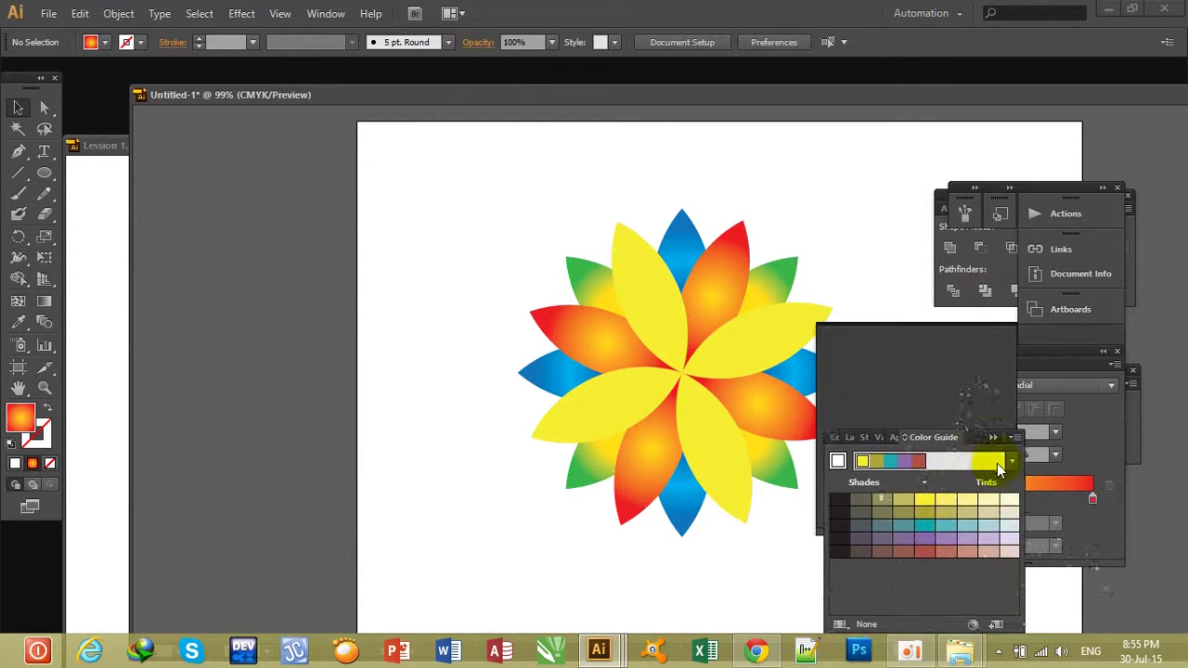
drag(1003, 351, 959, 319)
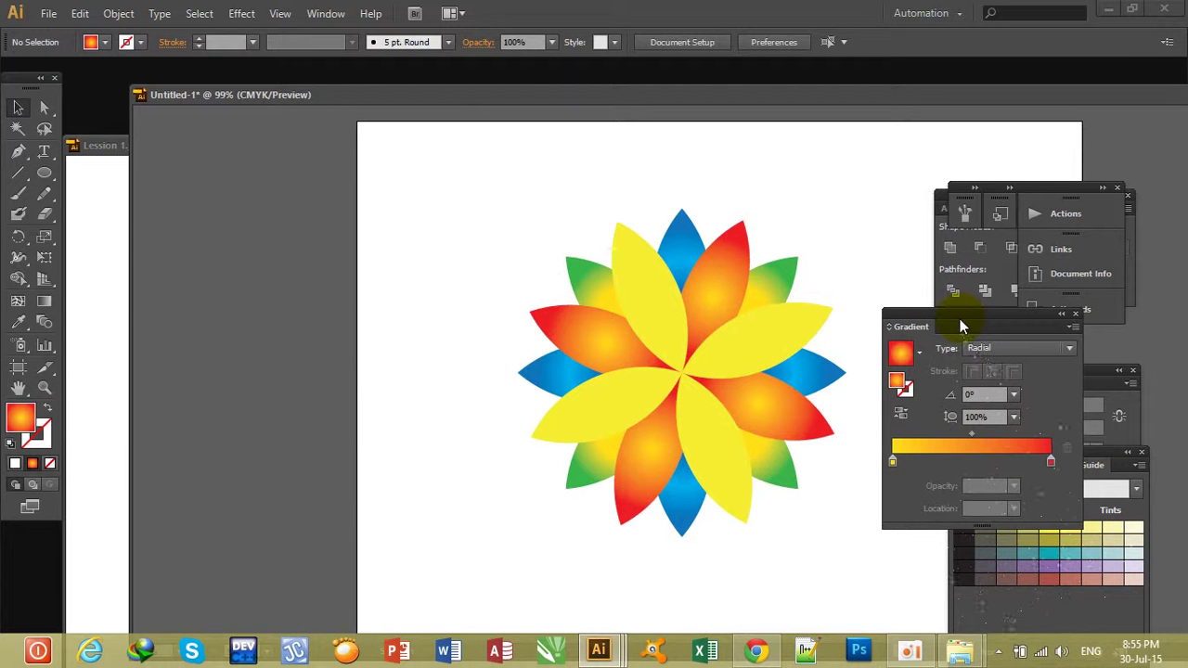
Step: Shift-select the four yellow petals: upper-left, right, lower and left
click(649, 279)
shift+click(764, 336)
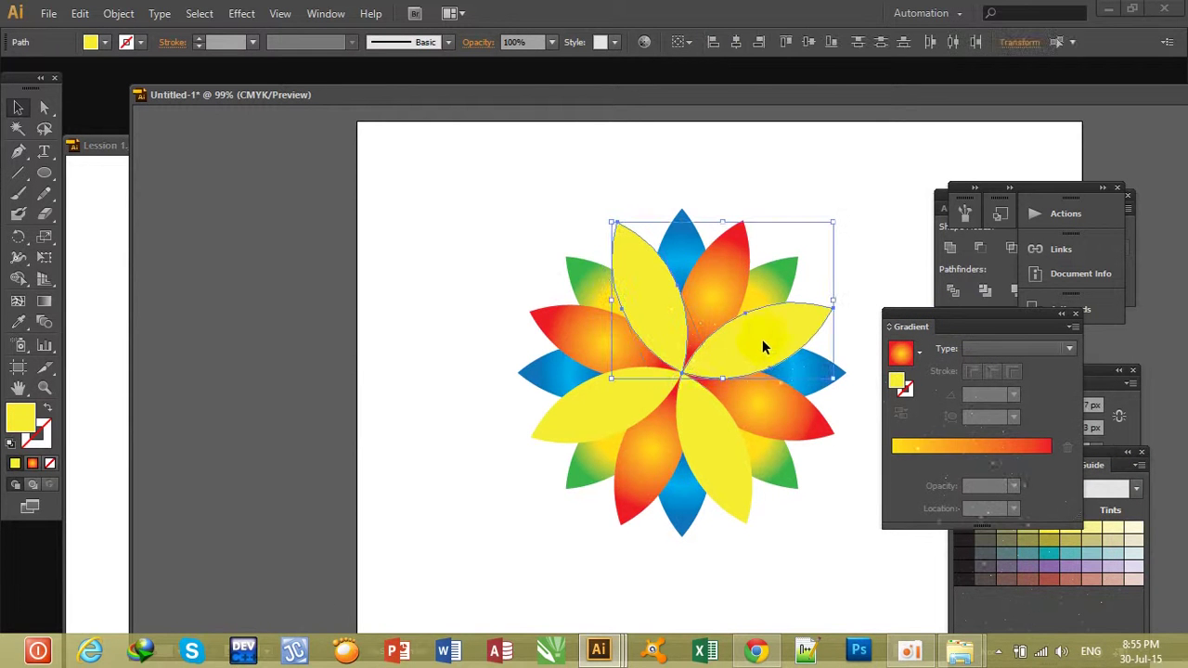
shift+click(725, 440)
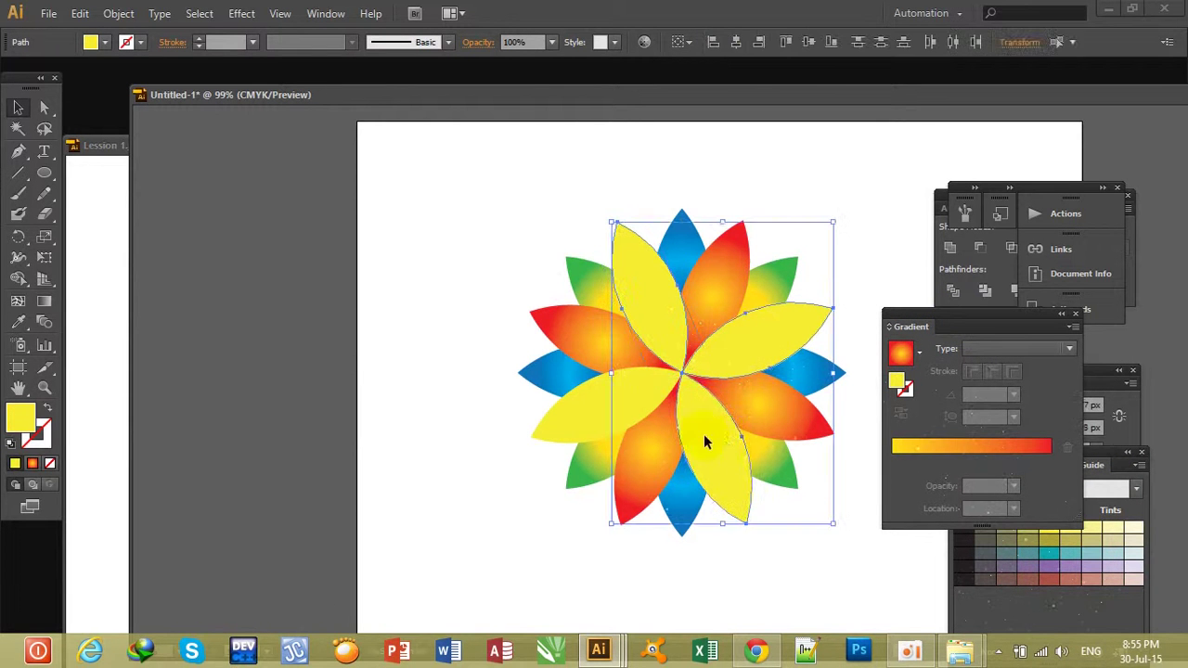
shift+click(598, 417)
click(84, 314)
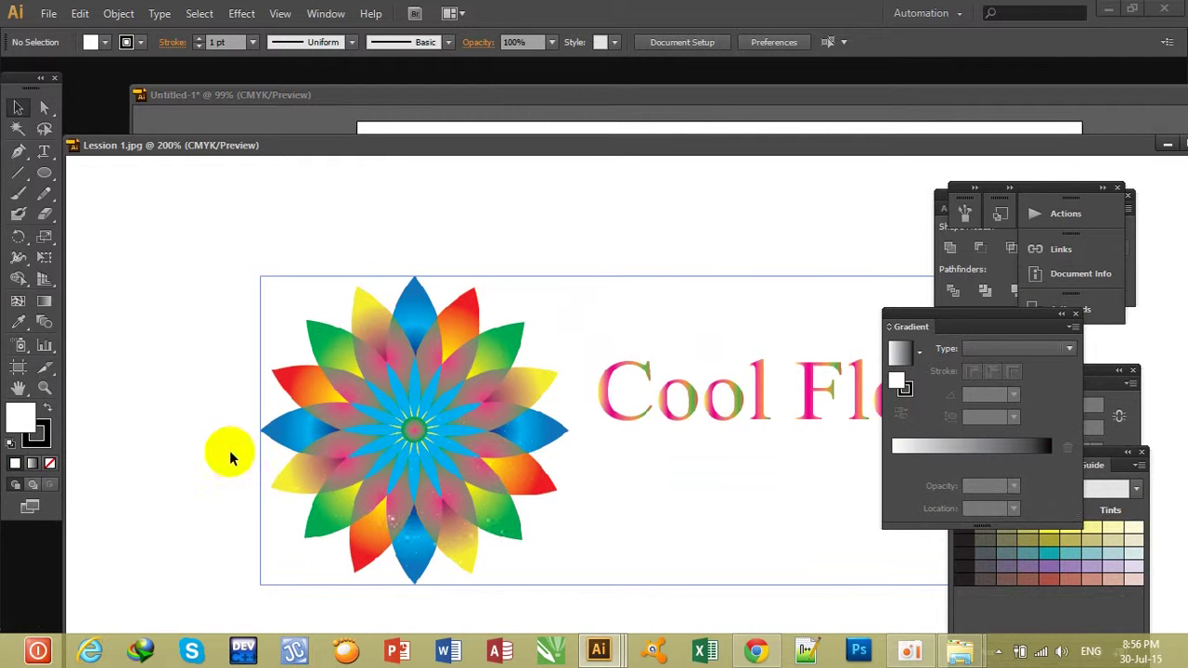
Step: Give the yellow front petals a radial gradient fill
click(522, 120)
click(779, 368)
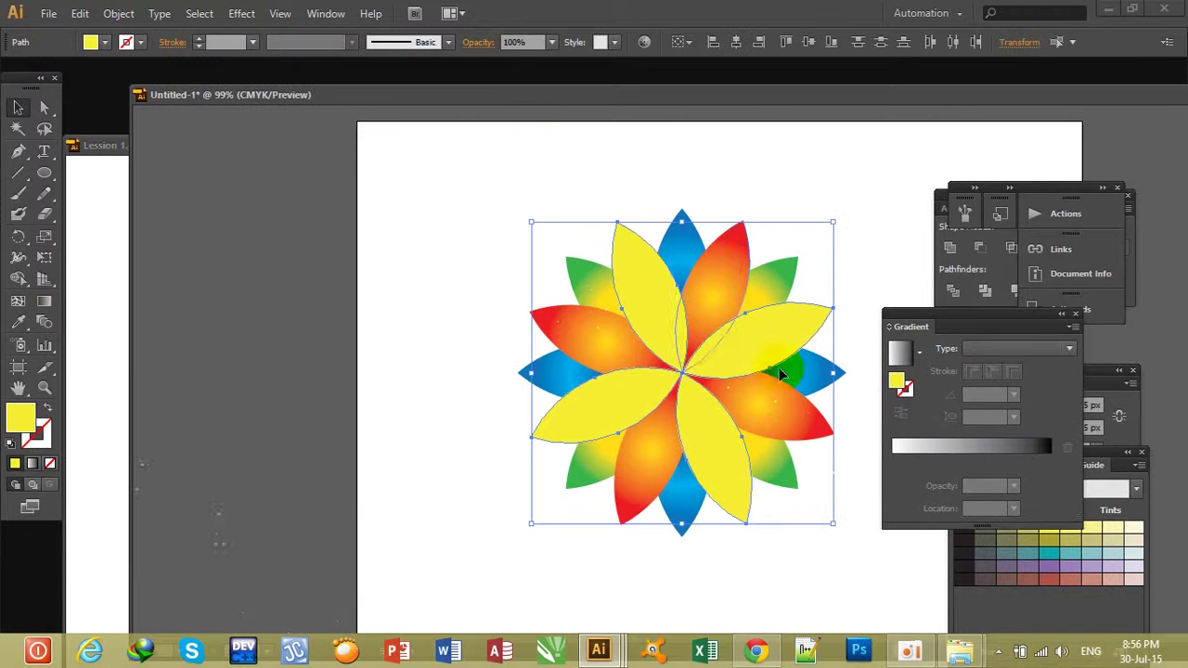
click(950, 448)
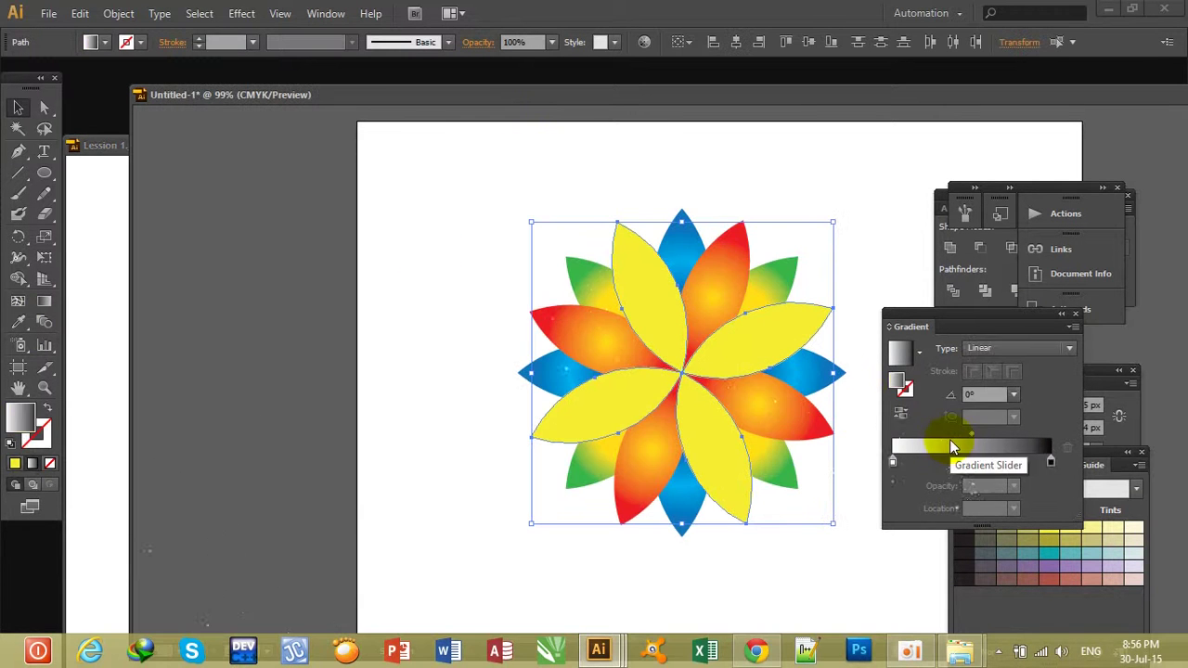
click(1062, 347)
click(985, 382)
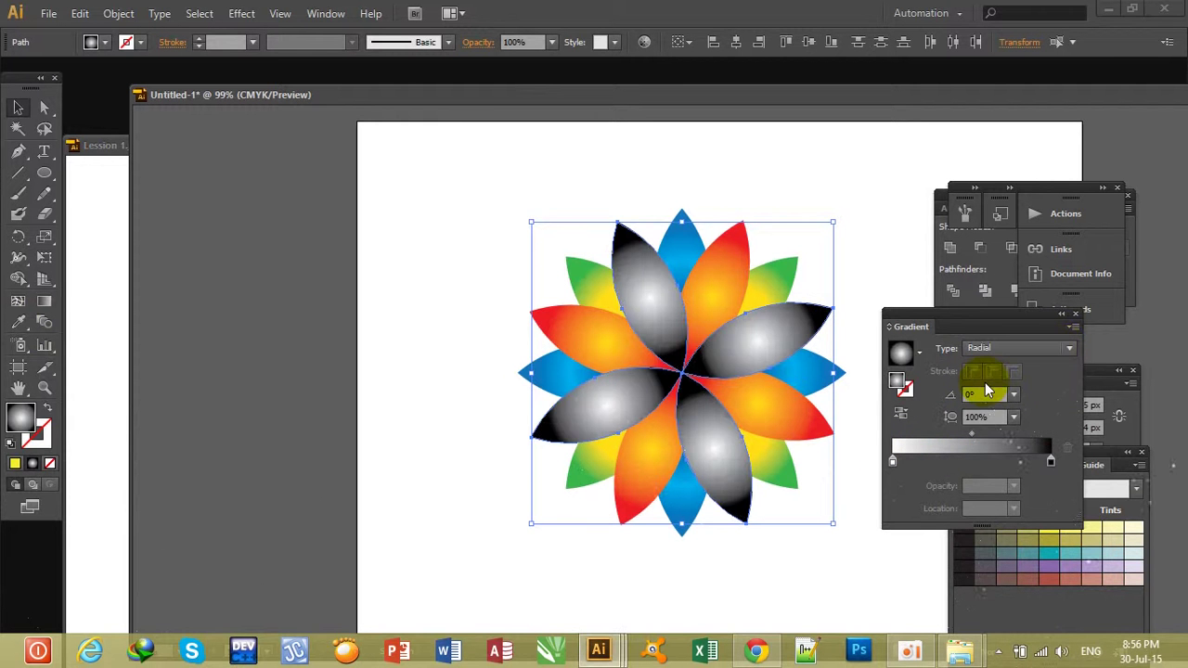
Step: Adjust the gradient stops and compare with the Lesson 1 reference image
drag(950, 469, 893, 459)
click(1051, 461)
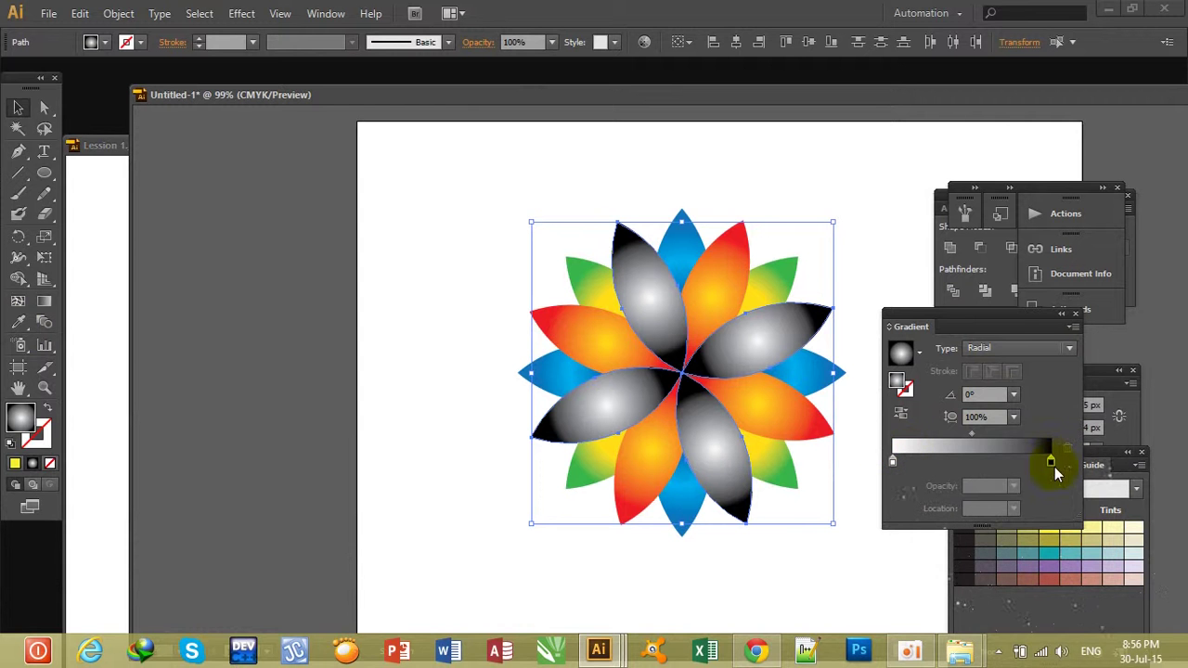
double_click(1051, 461)
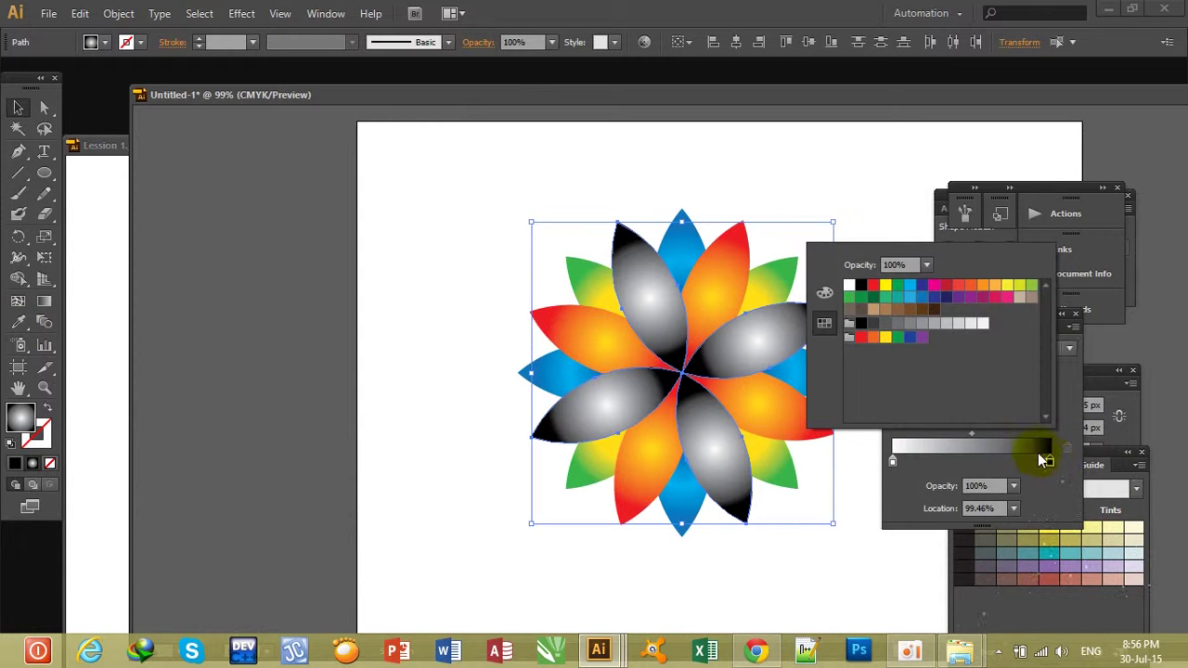
click(78, 293)
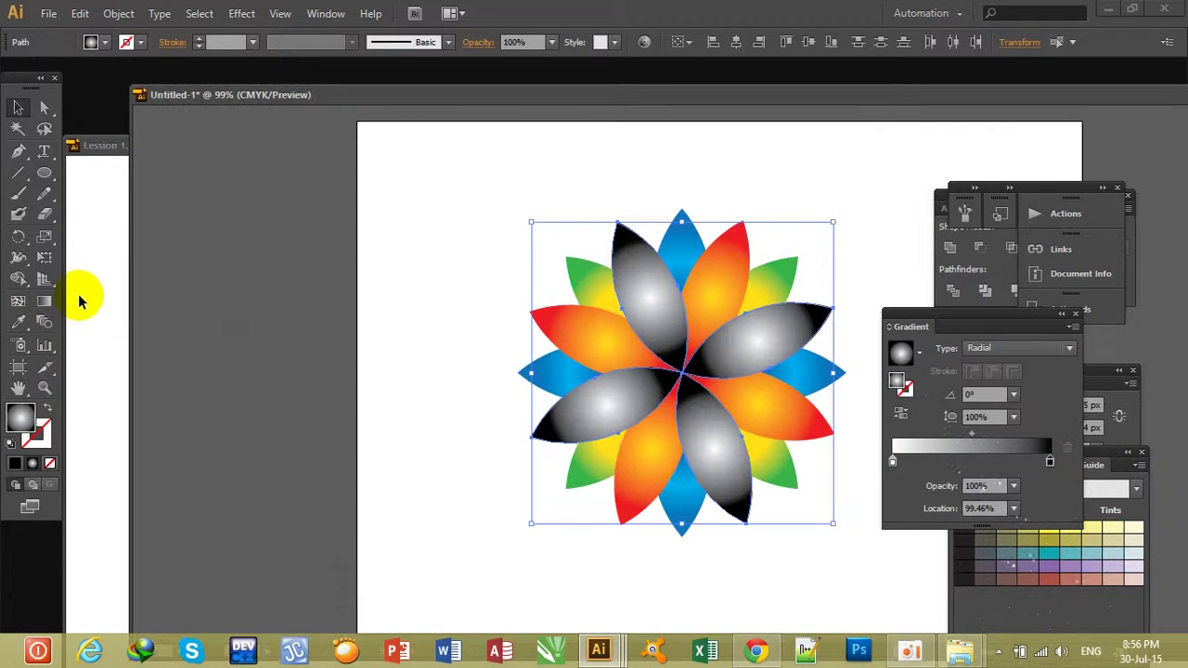
click(77, 293)
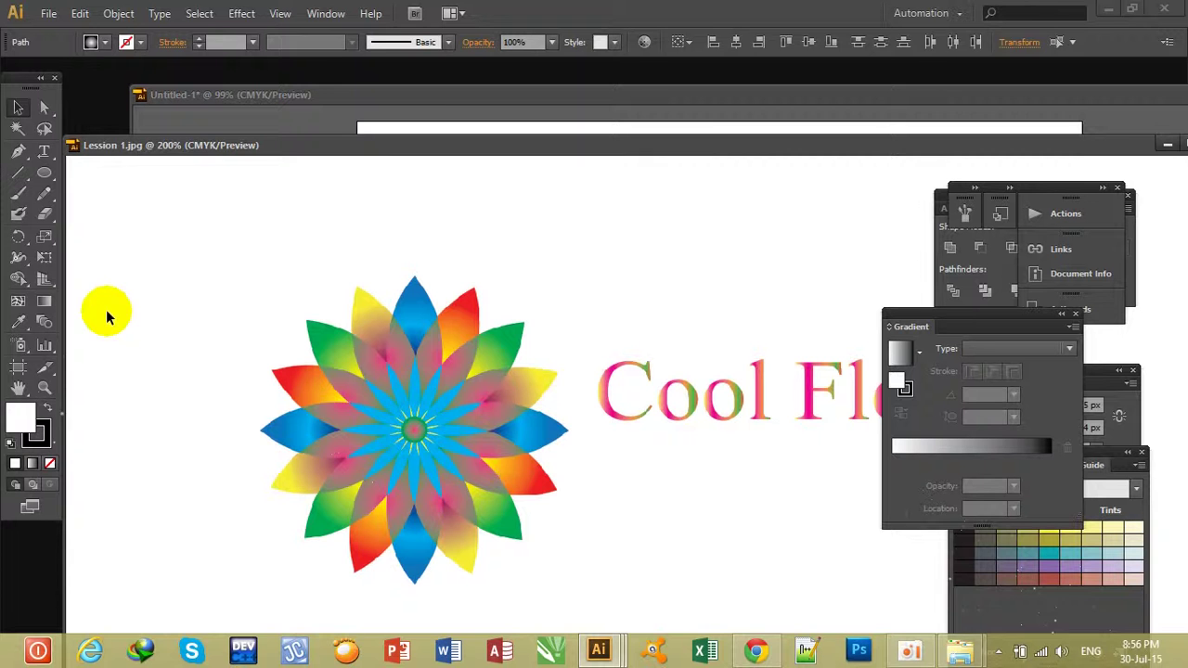
click(687, 126)
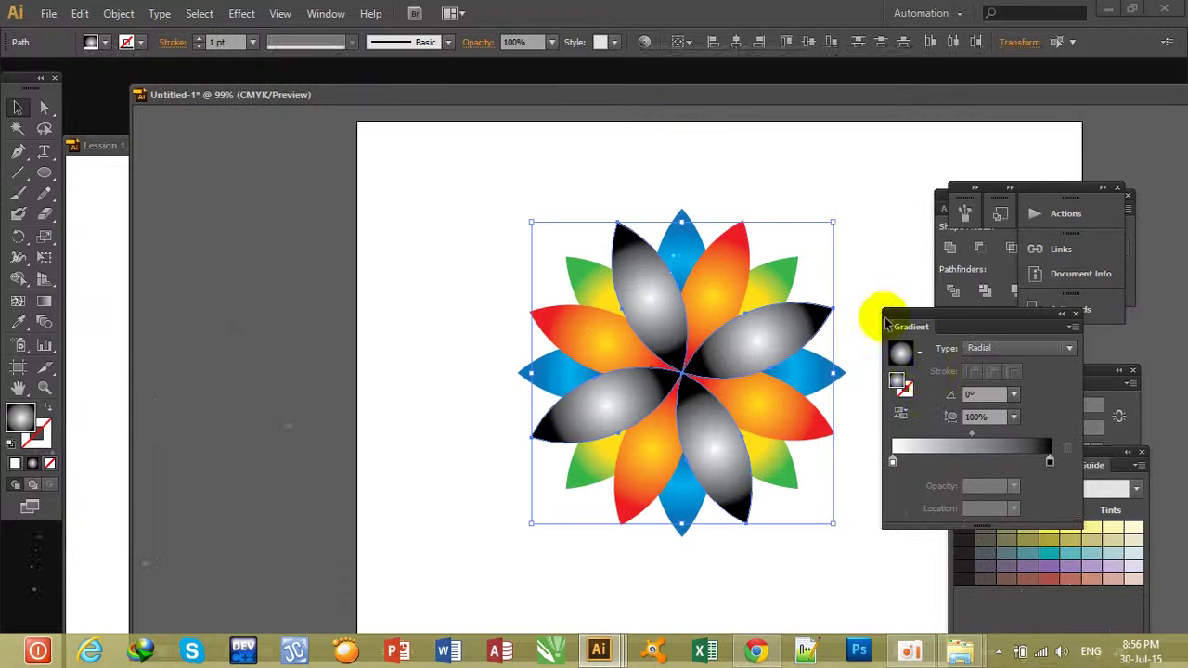
Step: Set the gradient's outer stop to yellow and centre stop to purple, then compare with the reference
double_click(1050, 464)
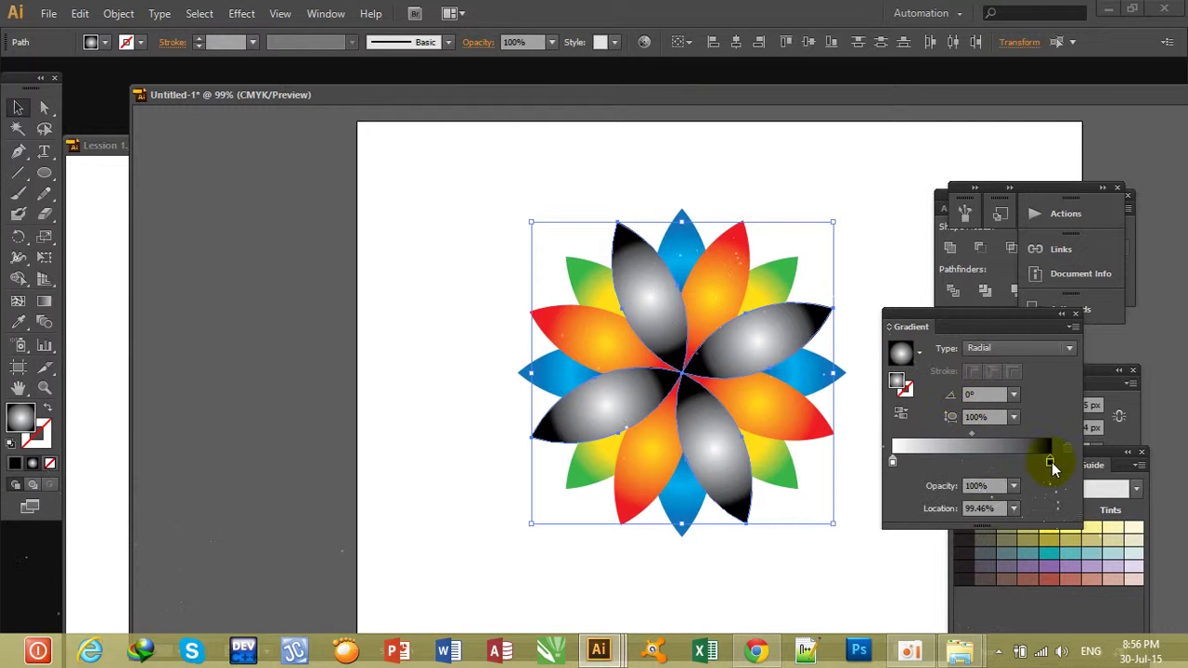
click(1024, 290)
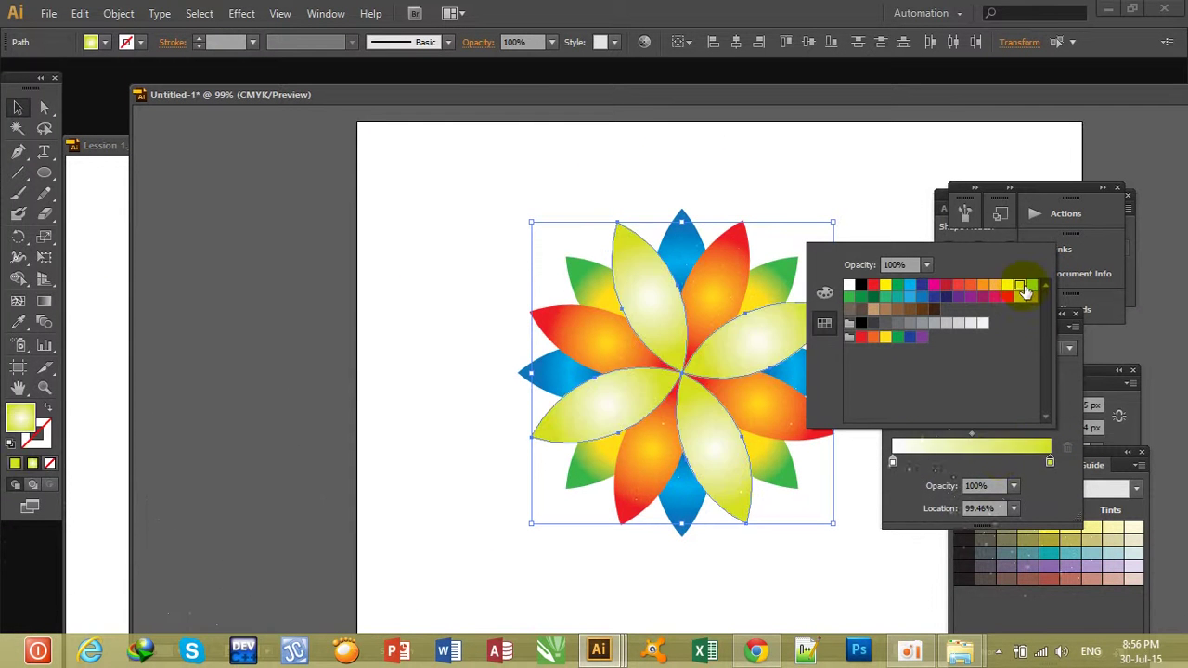
click(893, 462)
double_click(893, 462)
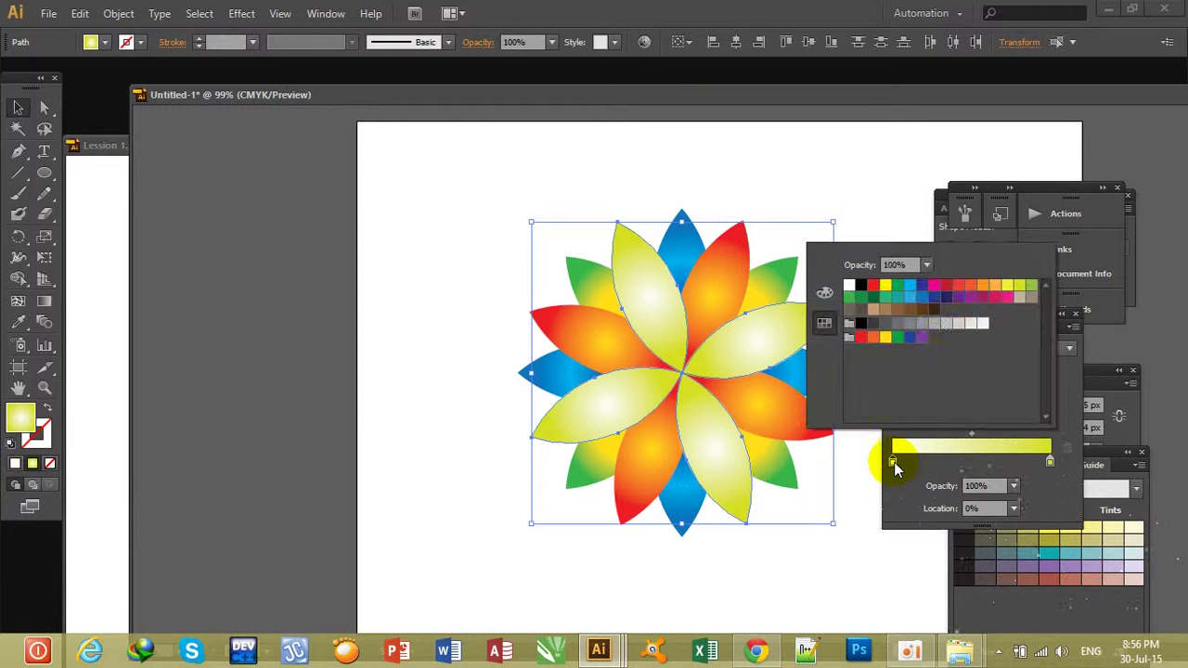
click(970, 297)
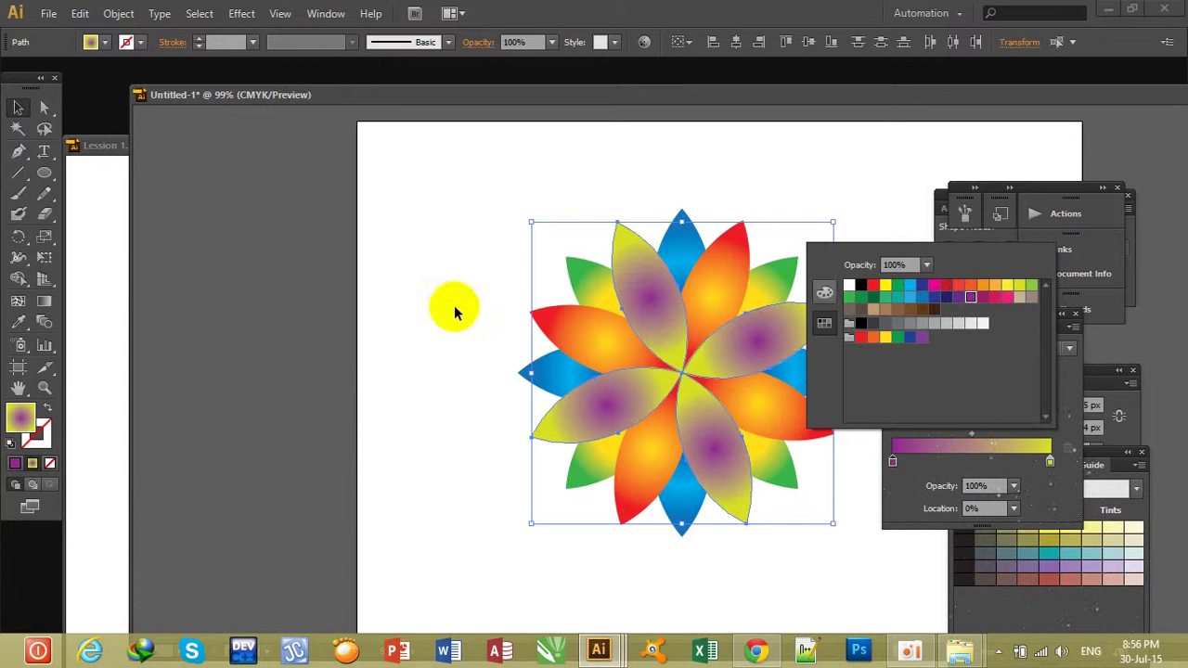
click(101, 268)
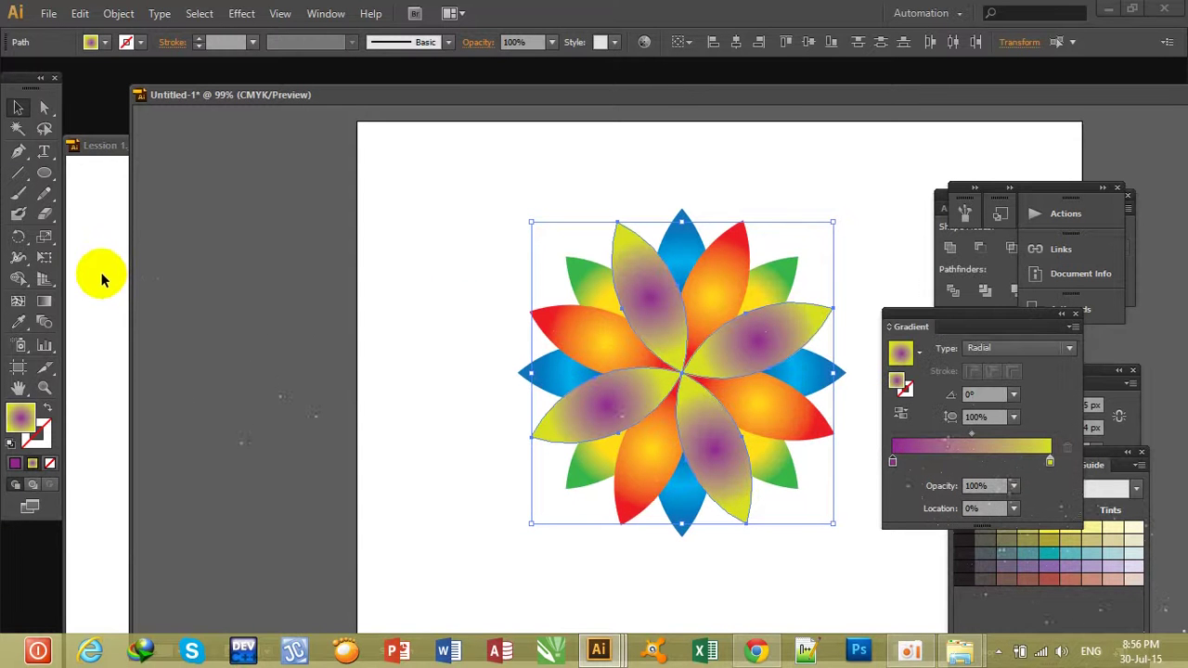
click(100, 285)
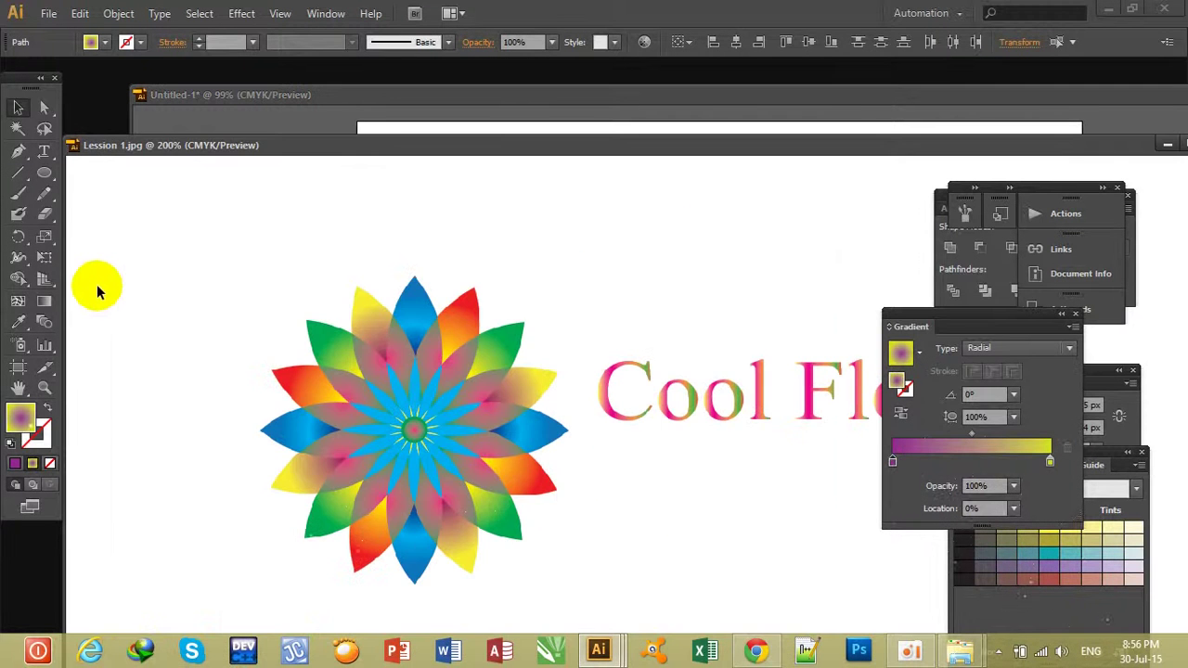
click(388, 128)
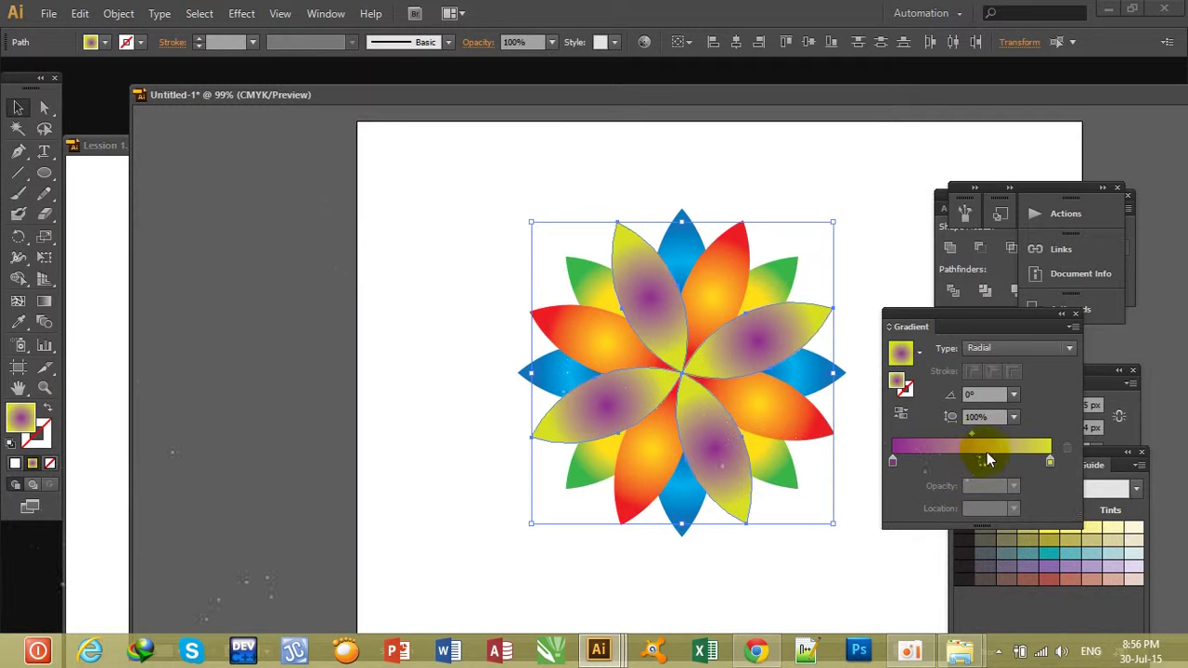
Step: Remove the extra stop from the petal gradient and recheck the reference flower
click(1050, 462)
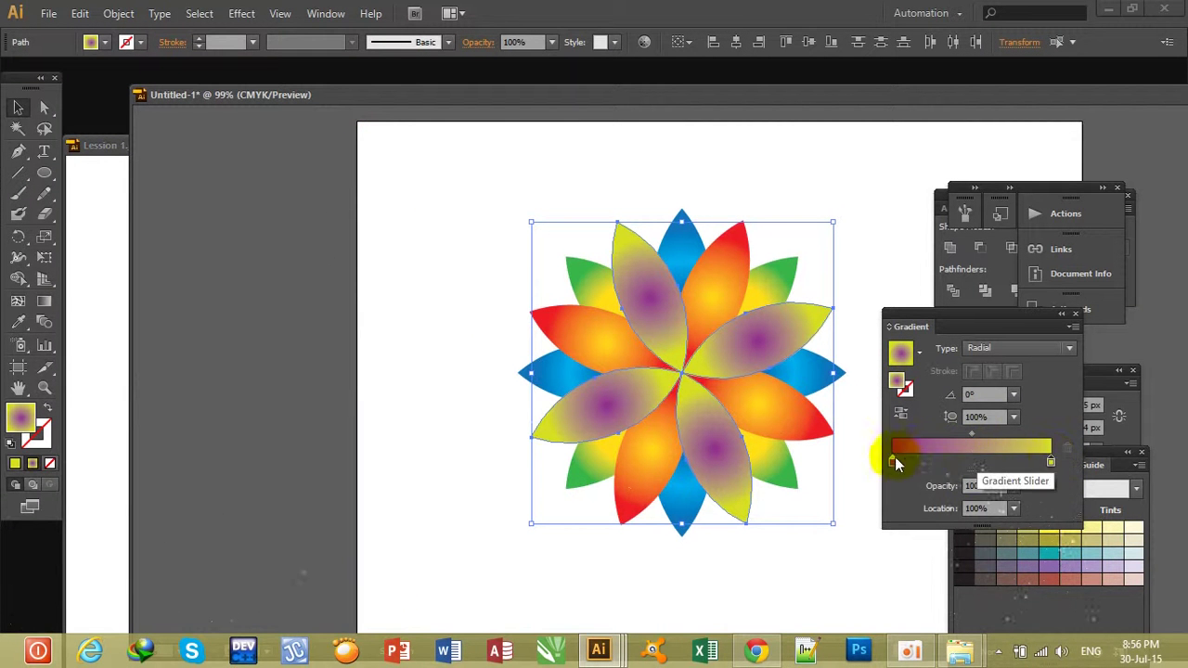
drag(892, 463, 857, 414)
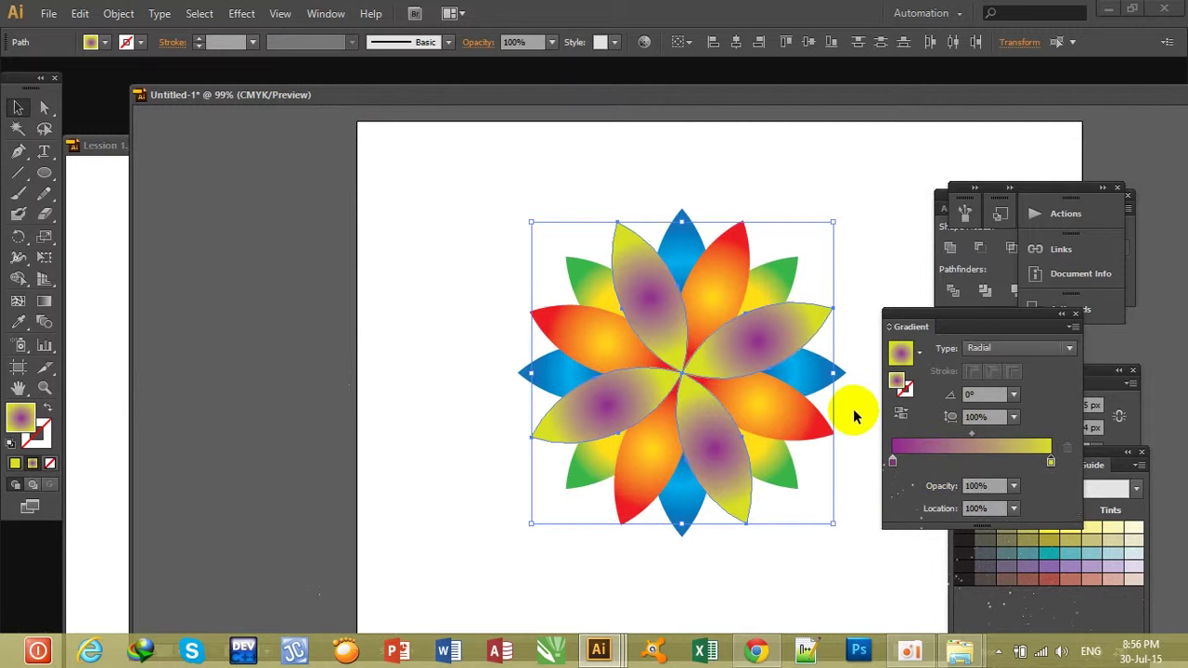
click(107, 295)
click(492, 127)
Step: Recolour the gradient's centre stop pink-red and its outer stop yellow
click(892, 458)
double_click(893, 459)
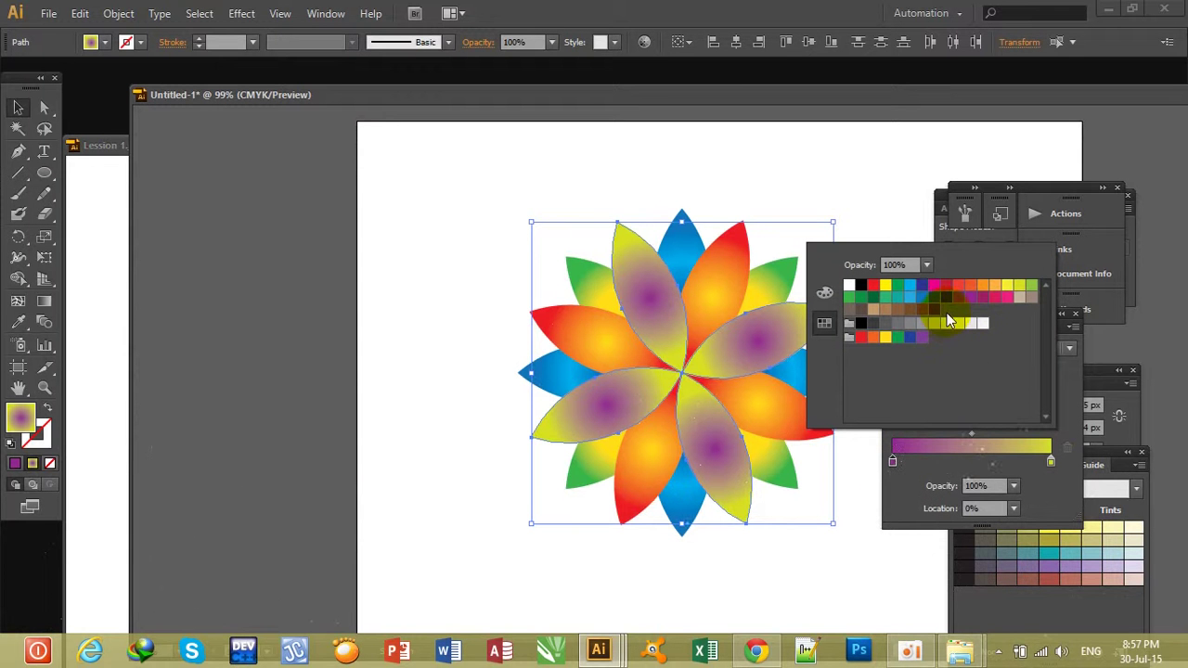
click(995, 300)
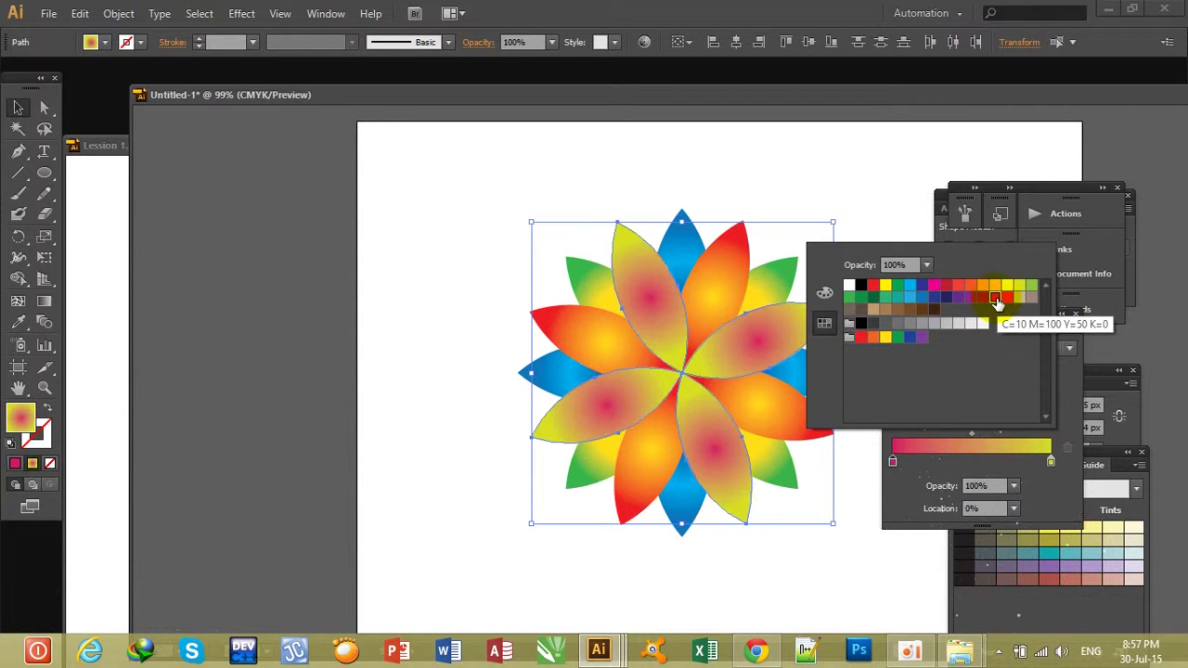
click(102, 281)
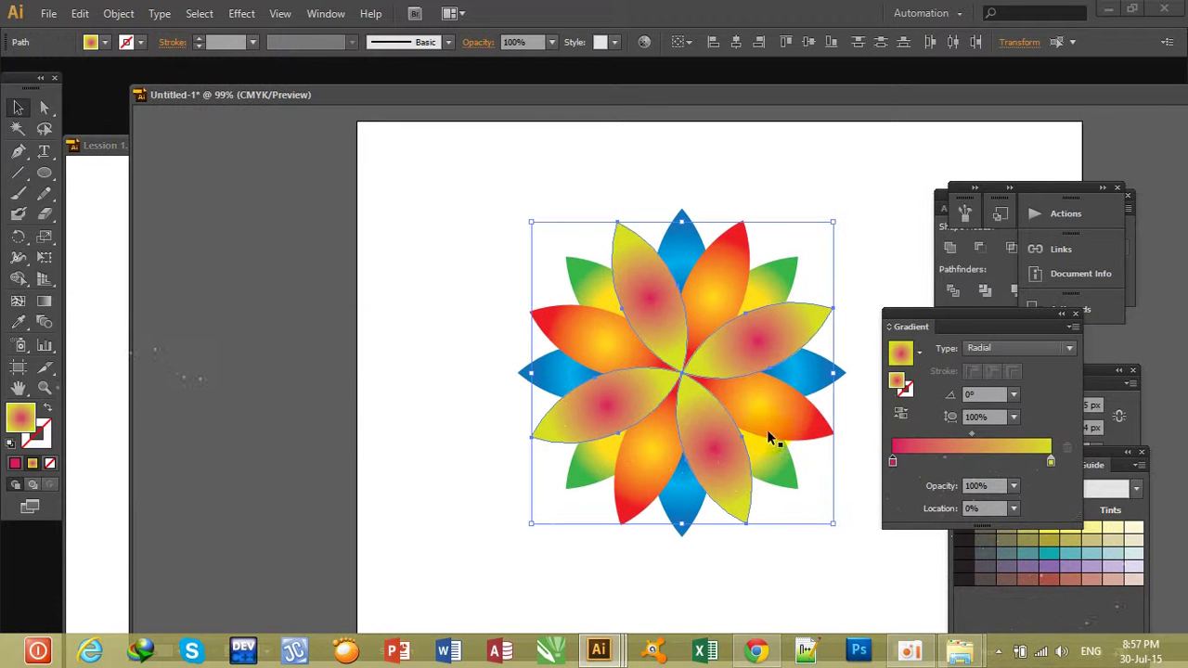
double_click(1051, 463)
click(1006, 287)
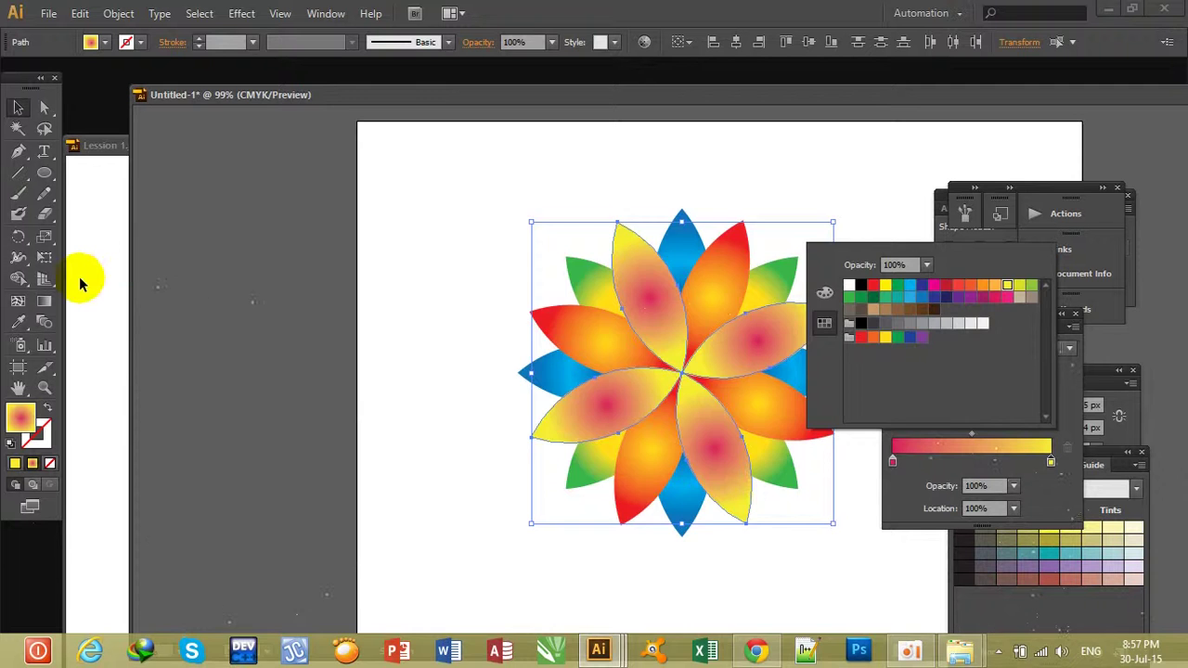
click(80, 281)
click(115, 287)
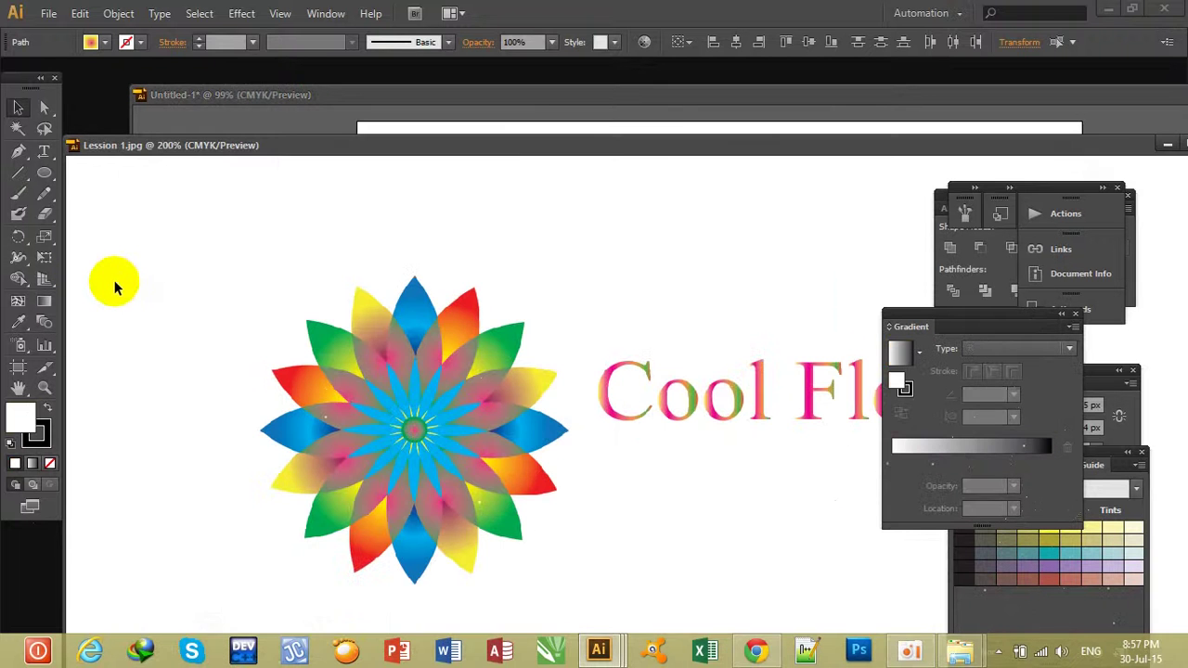
click(661, 133)
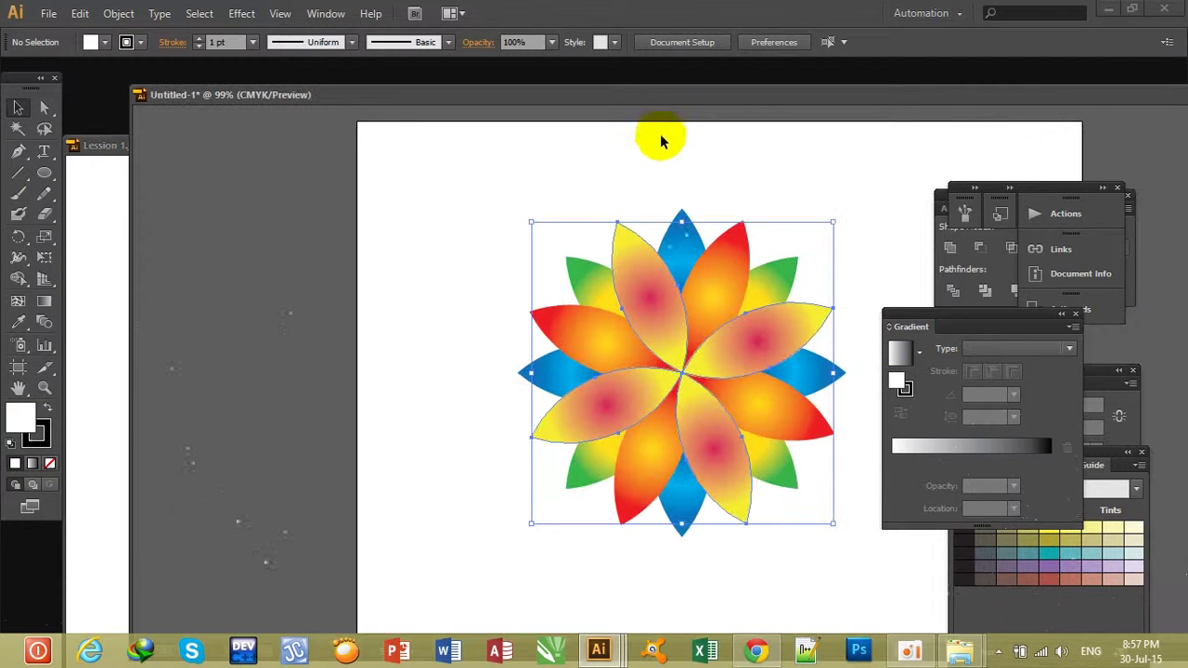
Step: Select every petal of the flower and zoom the view to 150%
click(449, 189)
drag(503, 167, 842, 581)
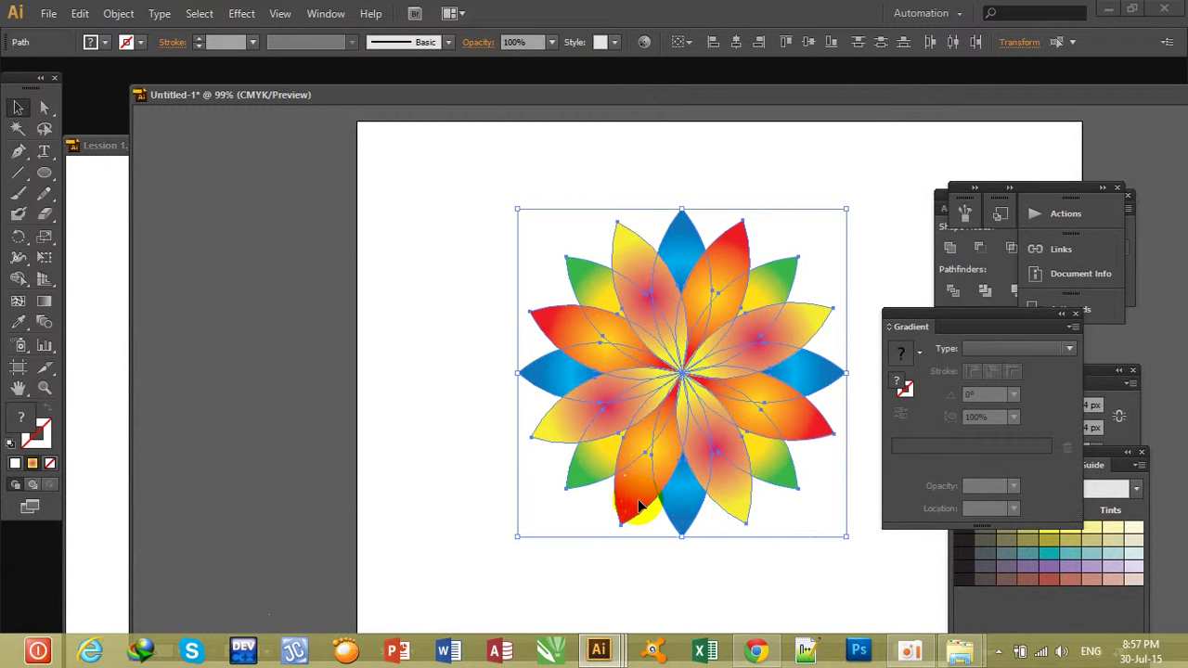
key(ctrl+1)
key(ctrl+plus)
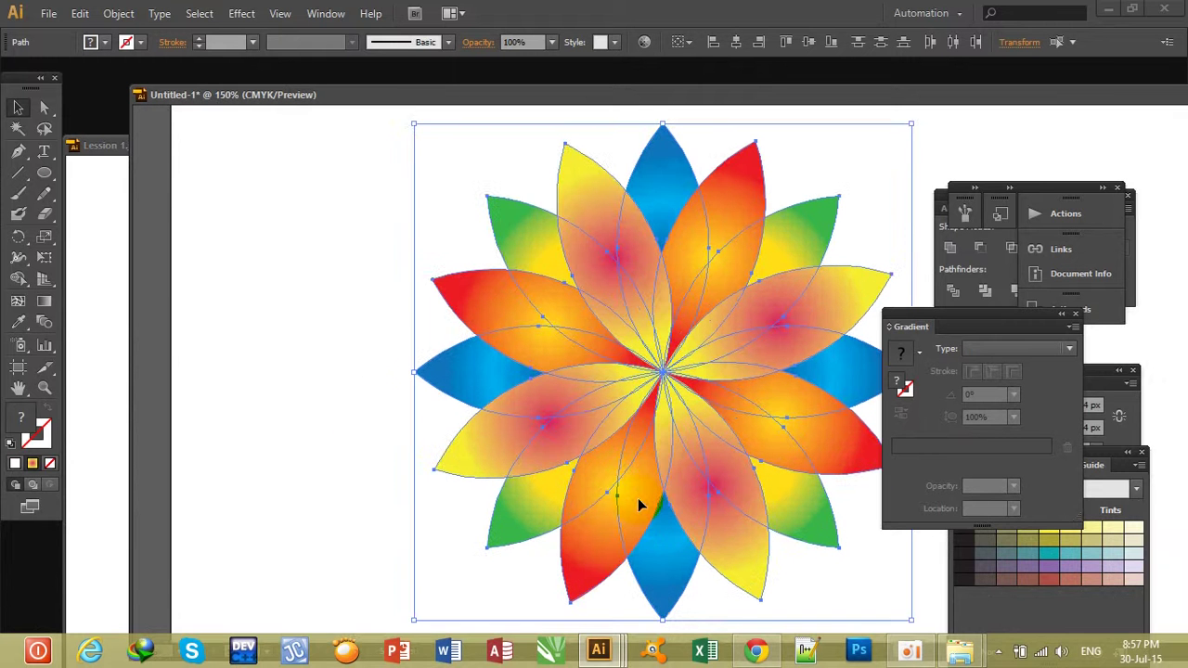
scroll(612, 557, down, 1)
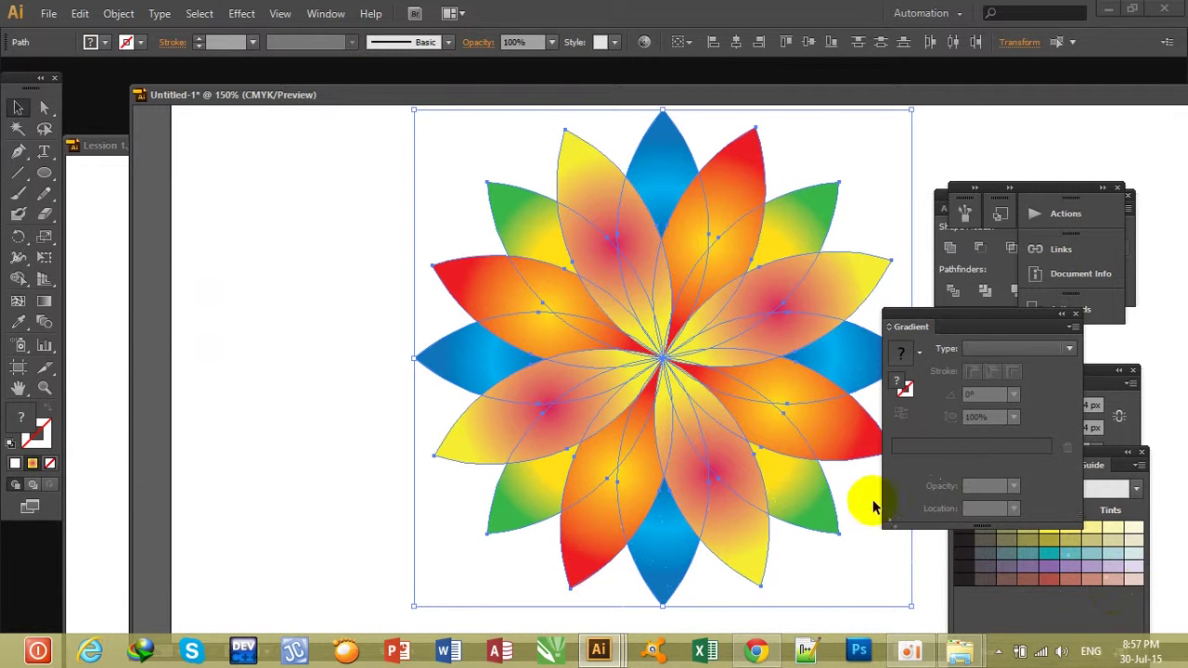
Step: Dock the Gradient panel and bring up the Shape Builder and Live Paint tool flyout
drag(976, 320, 1032, 324)
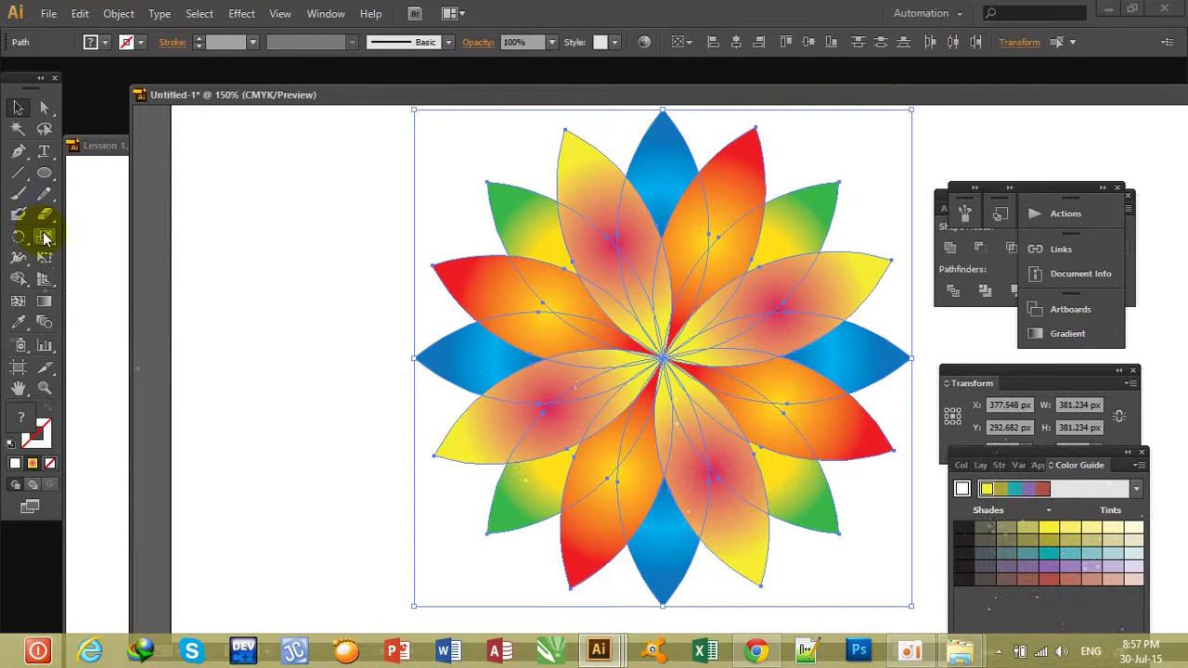
click(98, 191)
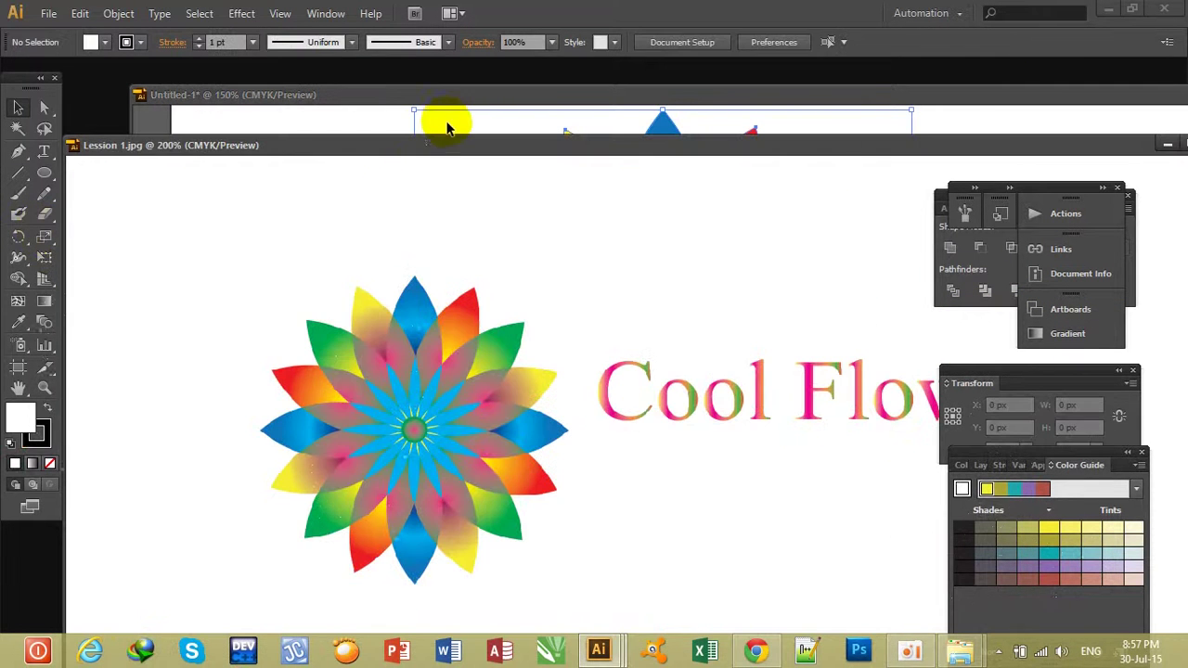
click(359, 120)
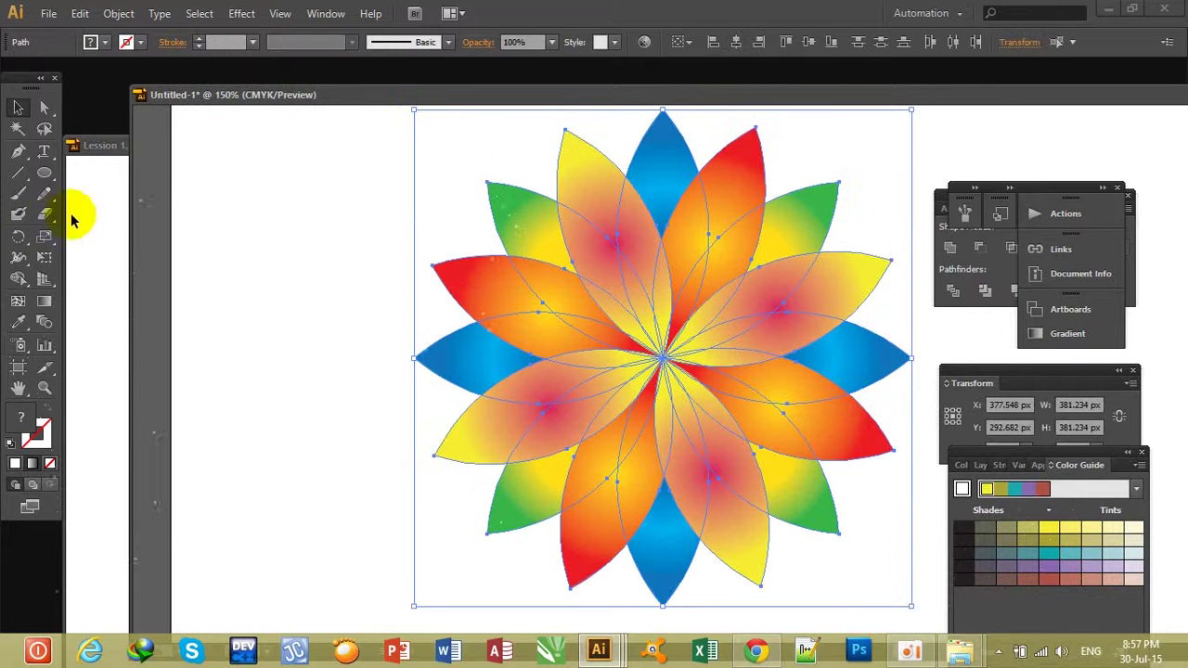
click(22, 280)
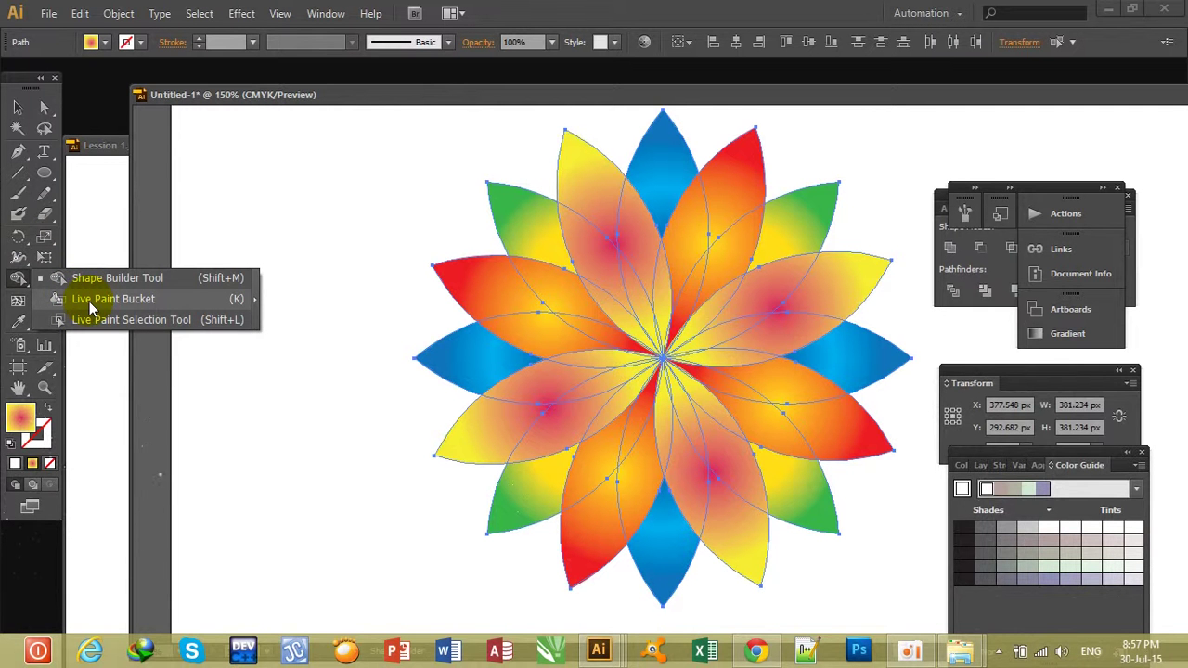
Step: Switch to the Live Paint Bucket and set both gradient stops to blue
click(89, 302)
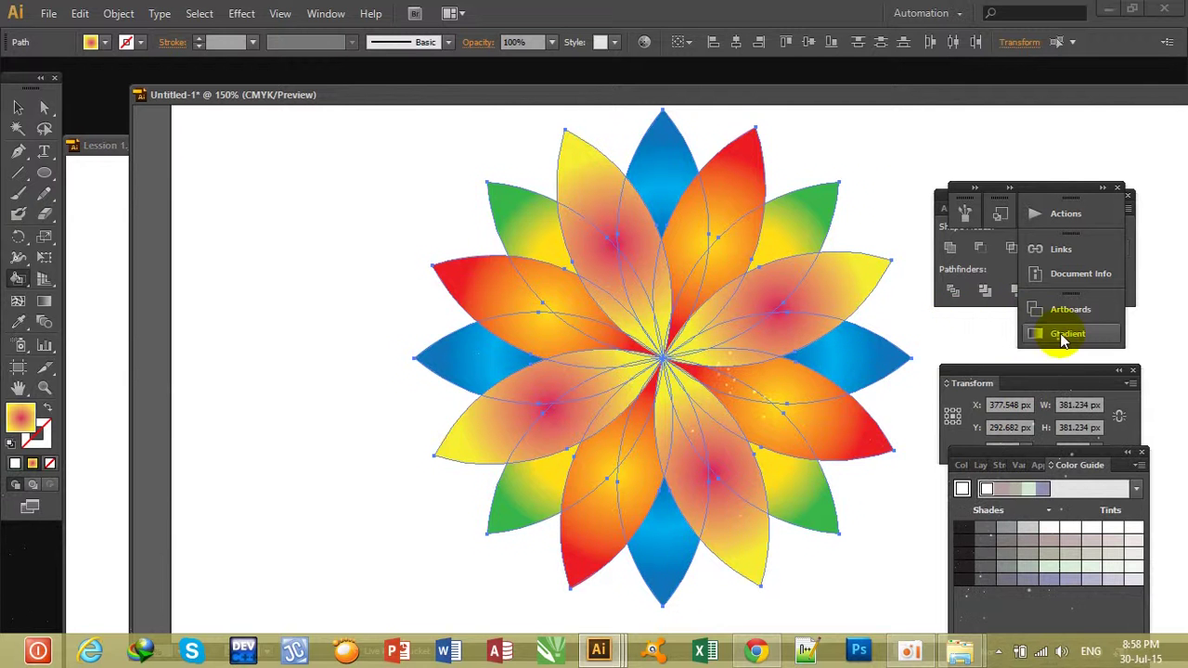
click(1063, 334)
click(983, 433)
double_click(984, 433)
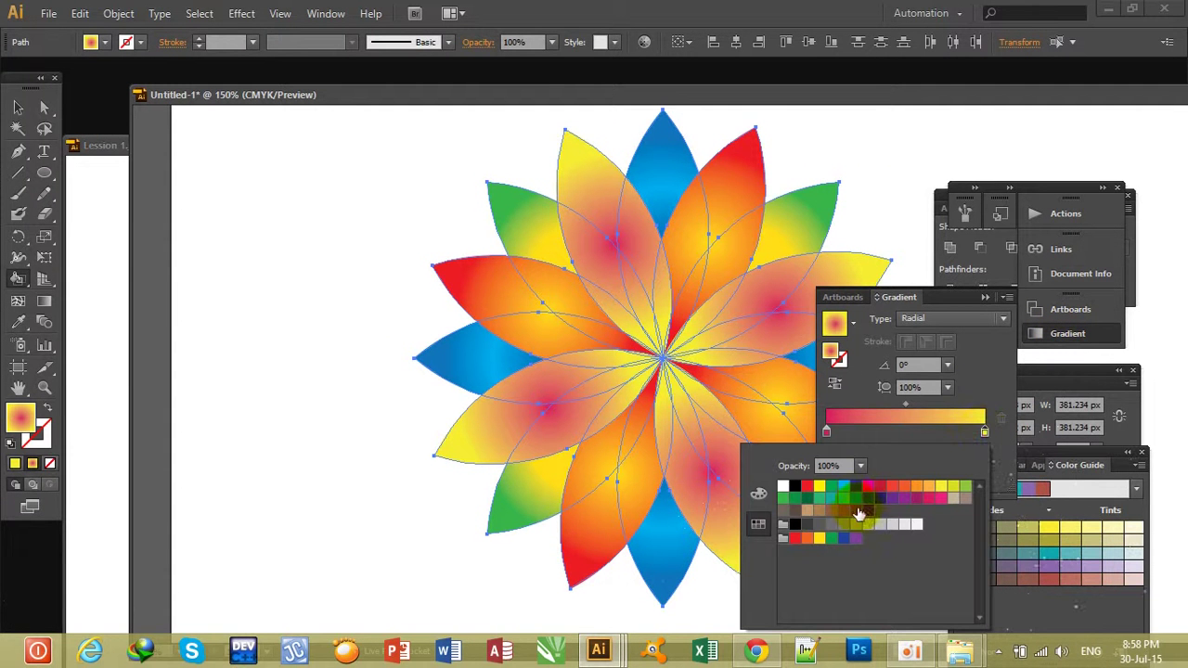
click(844, 498)
click(828, 434)
double_click(827, 434)
click(828, 434)
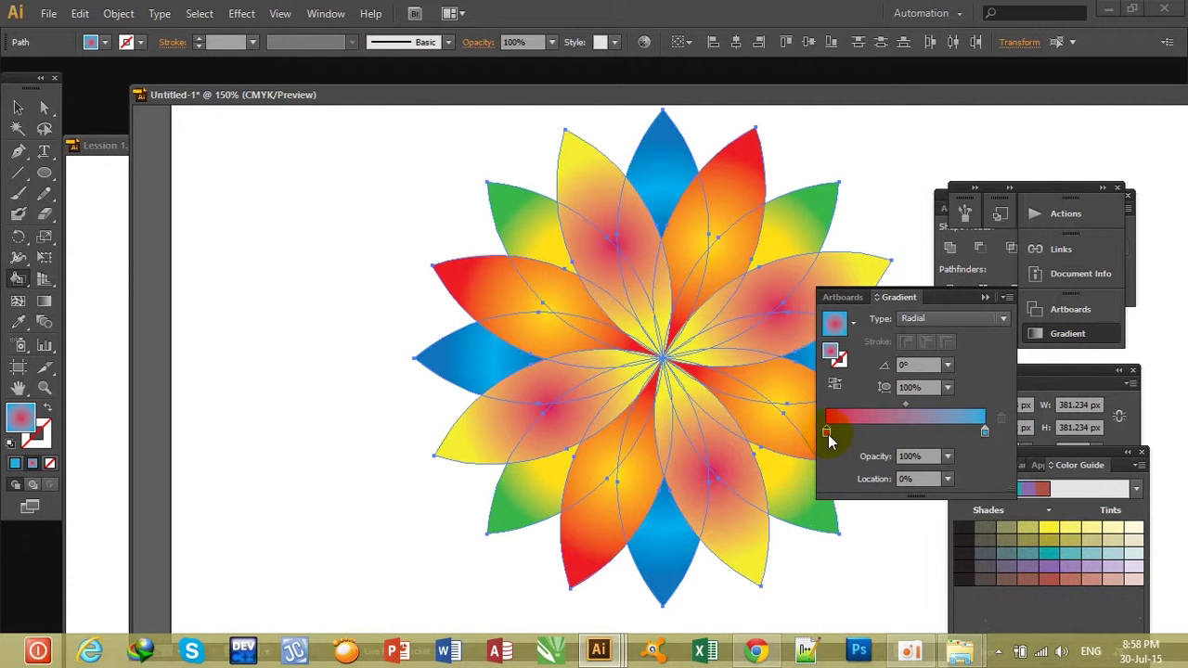
double_click(827, 434)
click(845, 500)
click(827, 434)
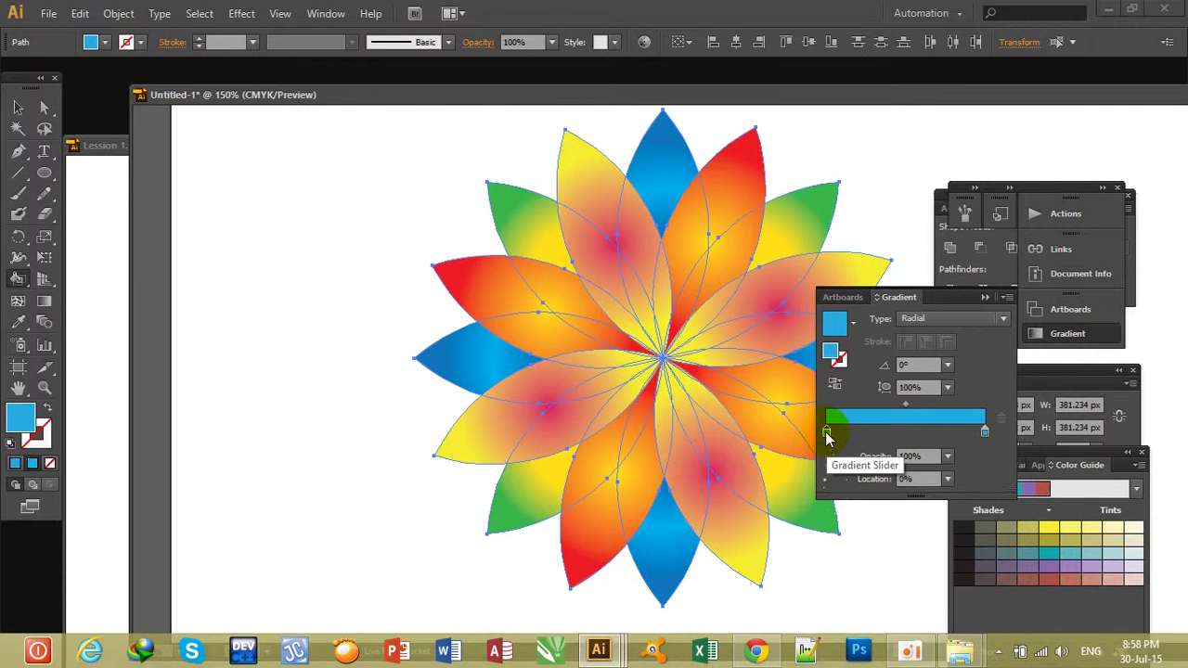
Step: Paint the eleven thin slivers around the flower centre solid blue
click(639, 296)
click(645, 287)
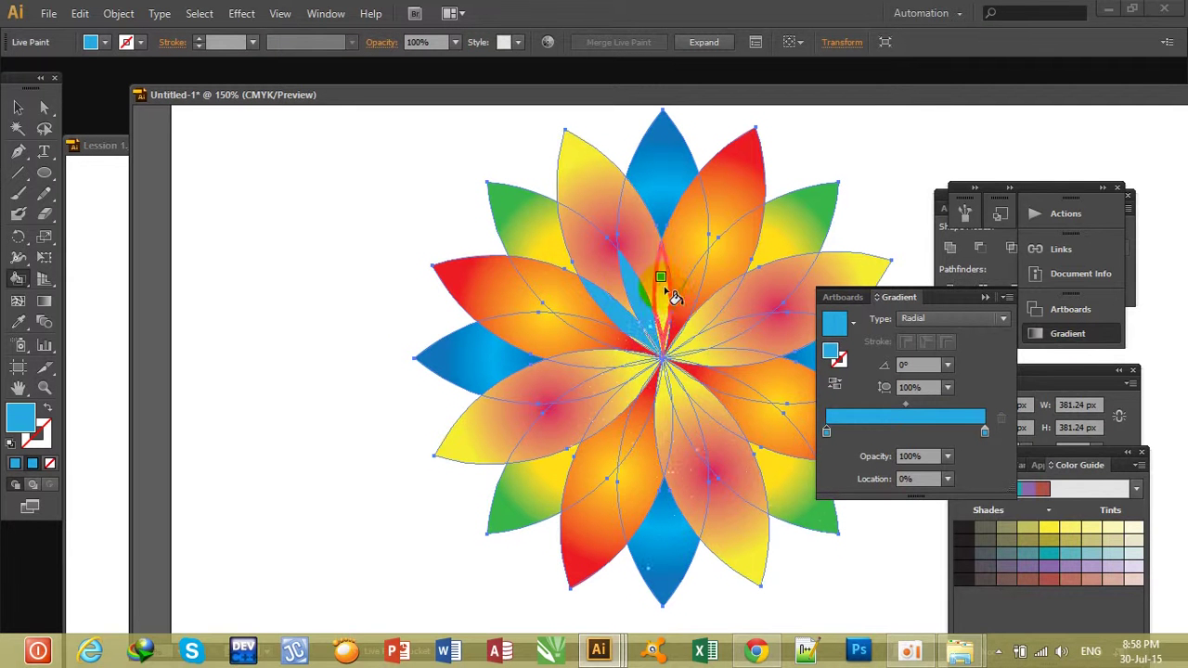
click(703, 295)
click(741, 334)
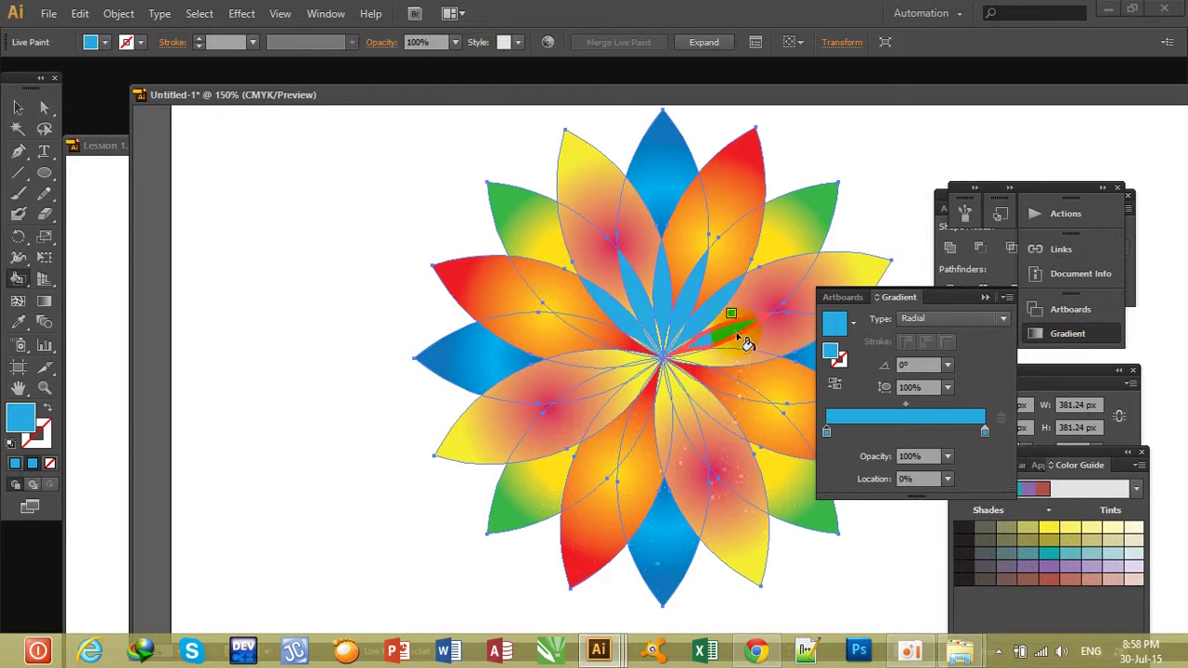
click(741, 371)
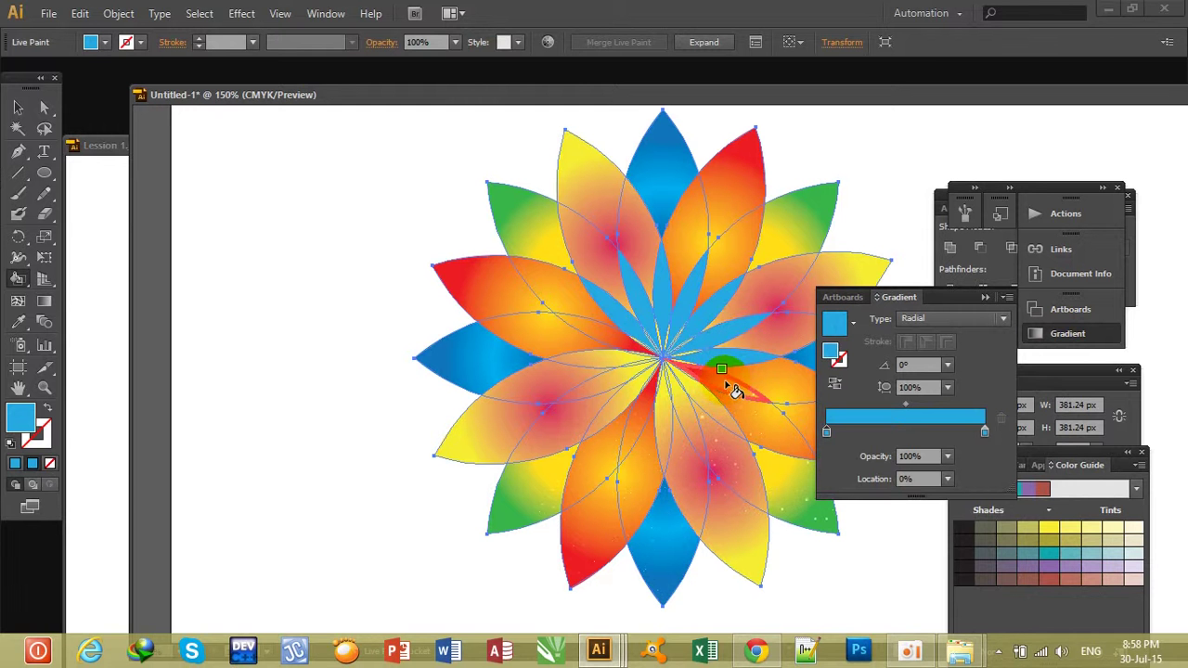
click(702, 424)
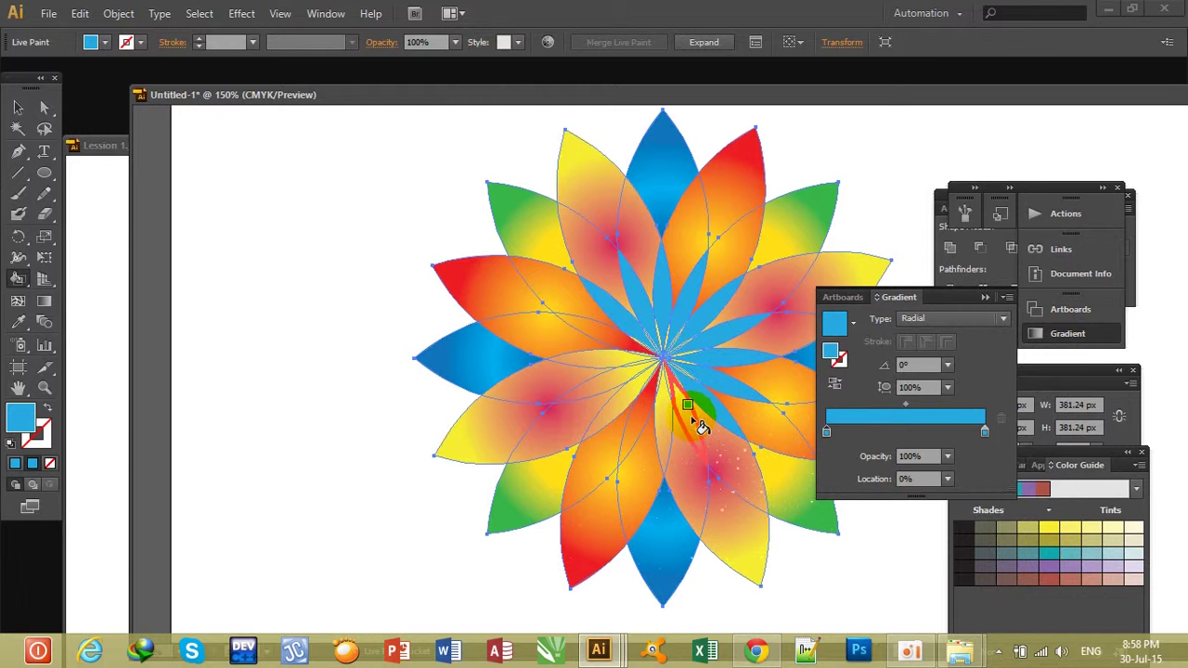
click(671, 422)
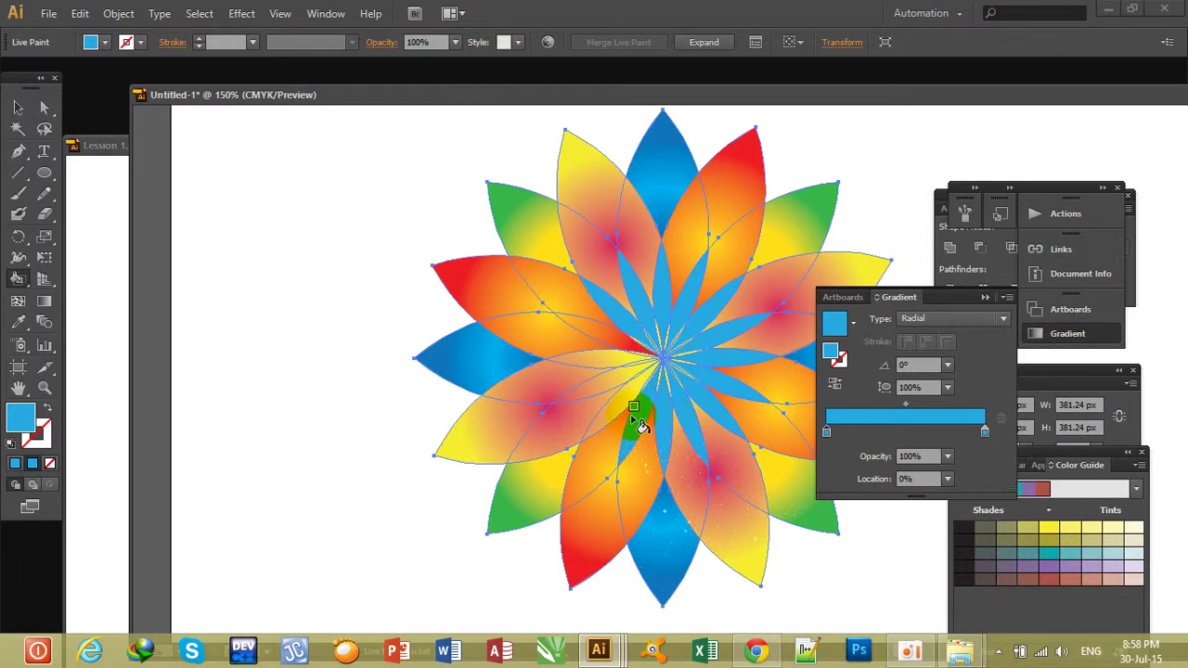
click(620, 415)
click(586, 387)
click(588, 365)
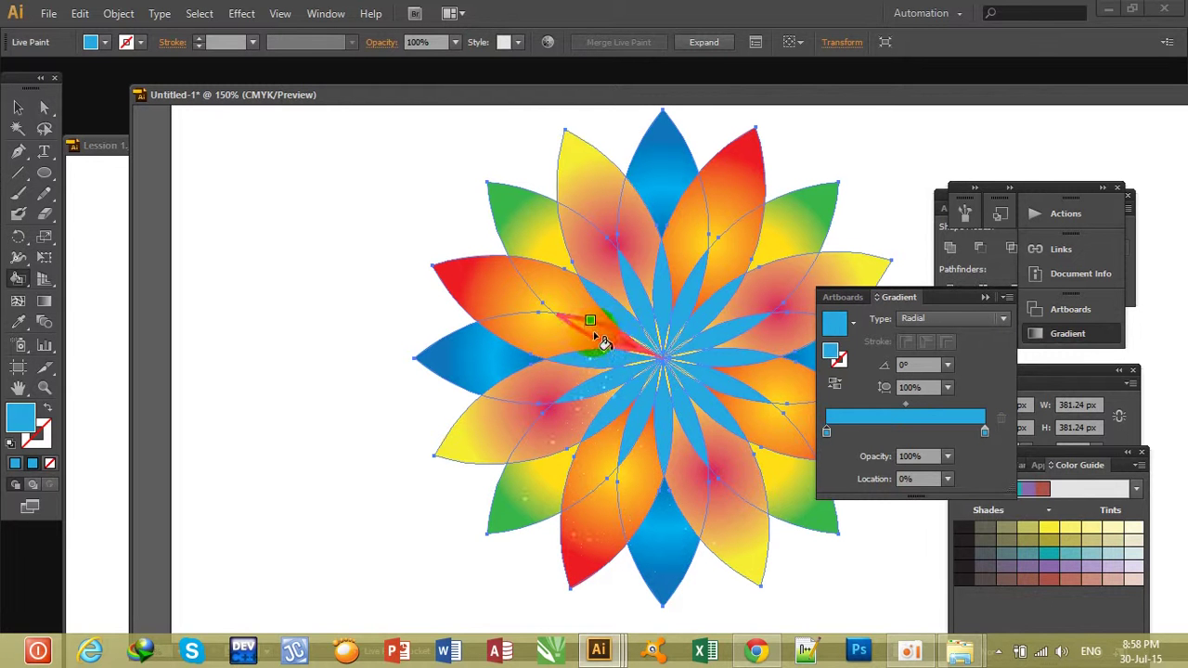
click(599, 337)
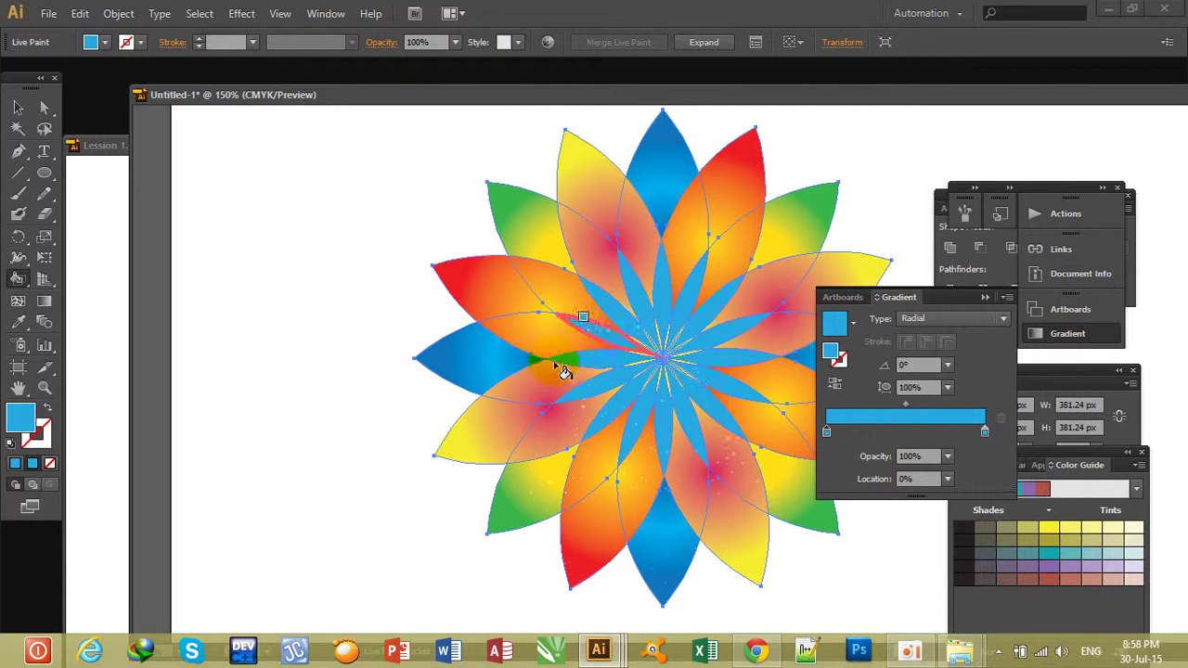
click(827, 431)
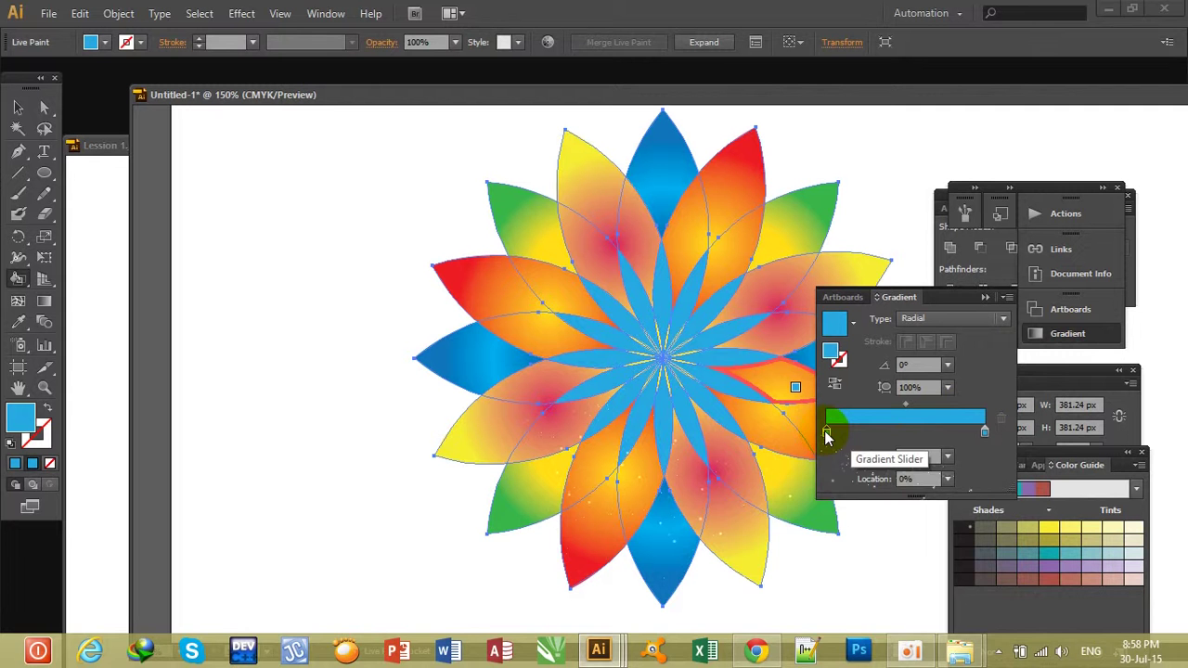
Step: Set the gradient's starting stop to pink, trying blue and magenta for the end stop
double_click(827, 432)
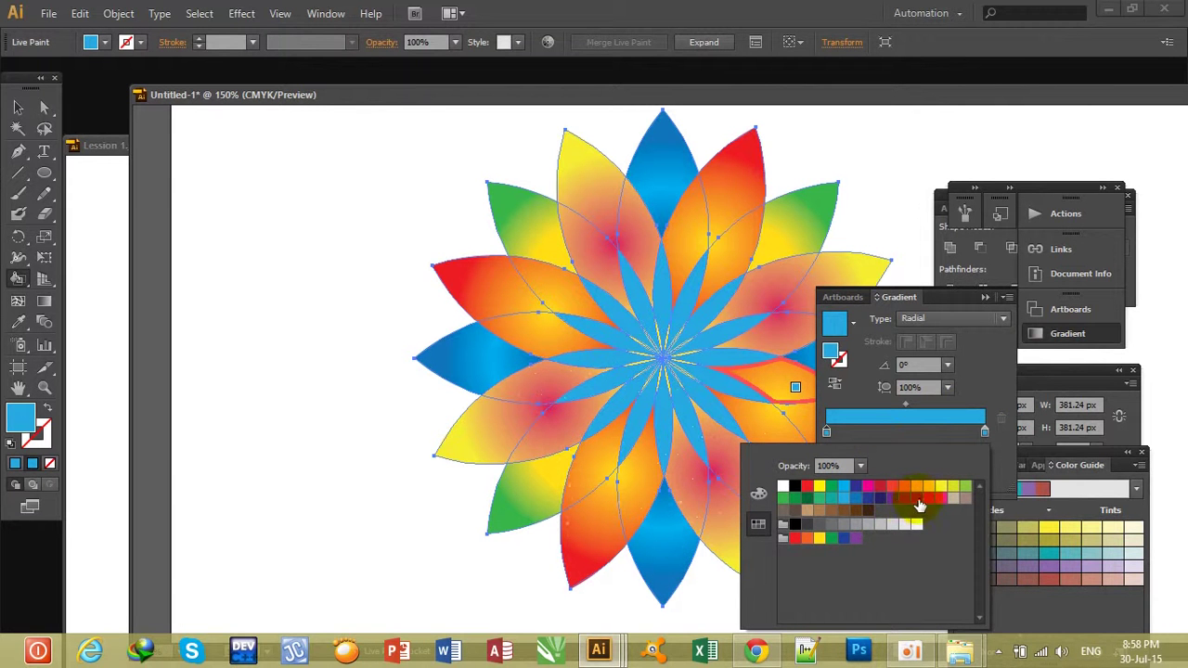
click(941, 500)
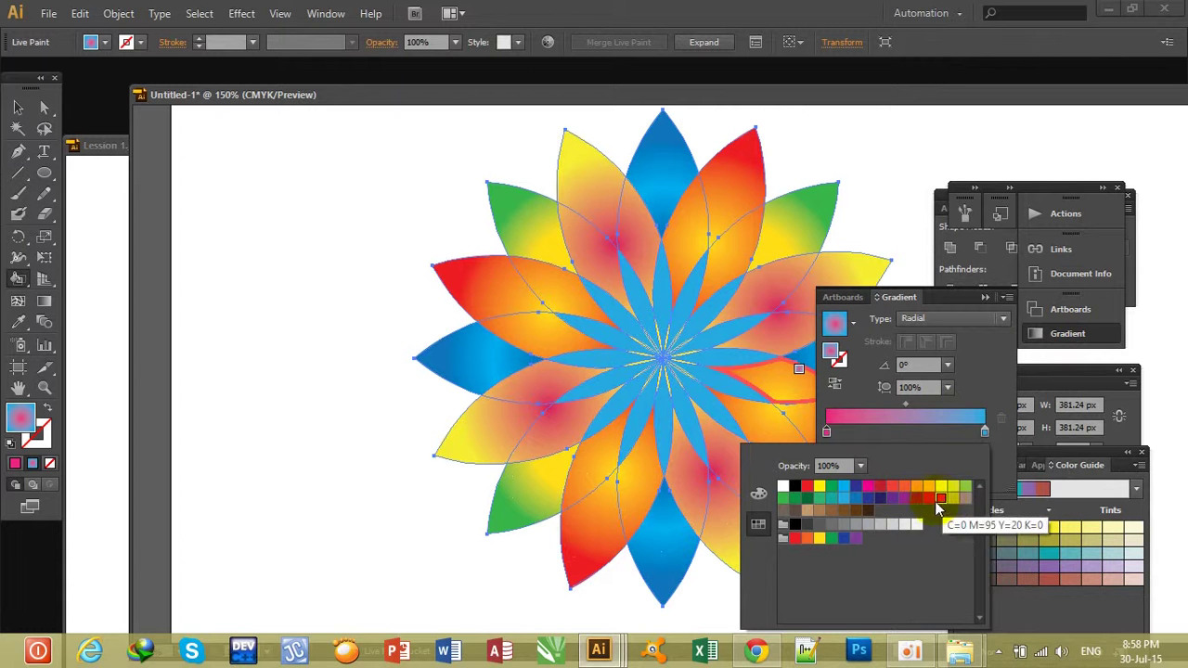
drag(966, 486, 984, 430)
click(984, 429)
double_click(985, 431)
click(965, 488)
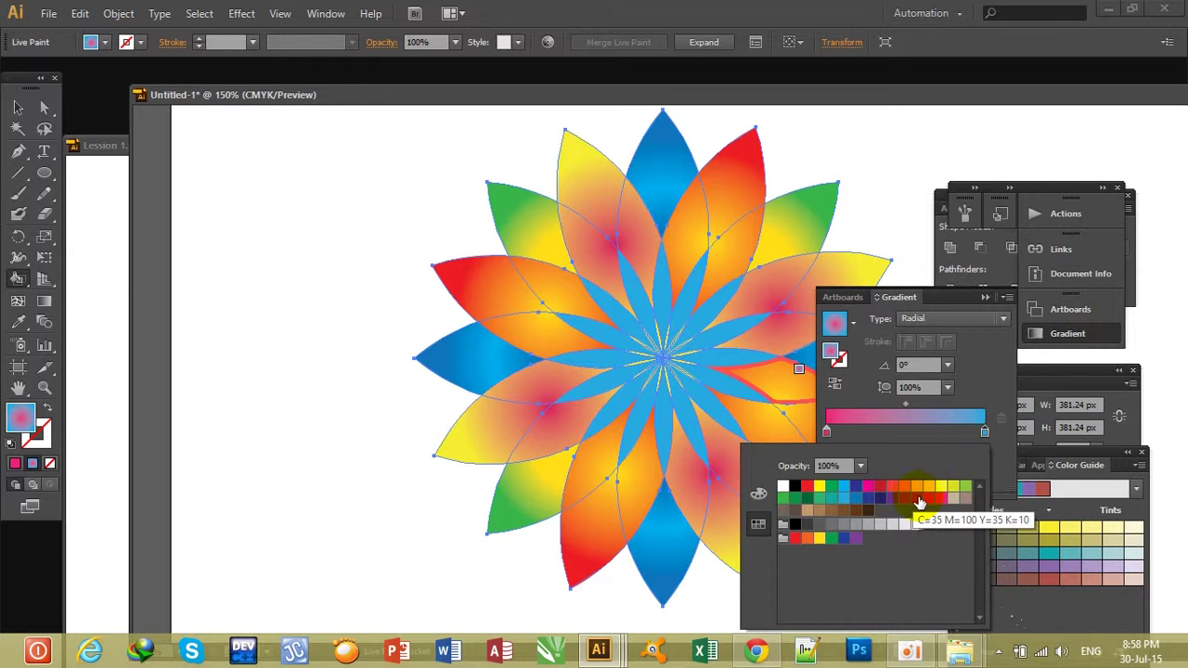
click(917, 499)
click(106, 306)
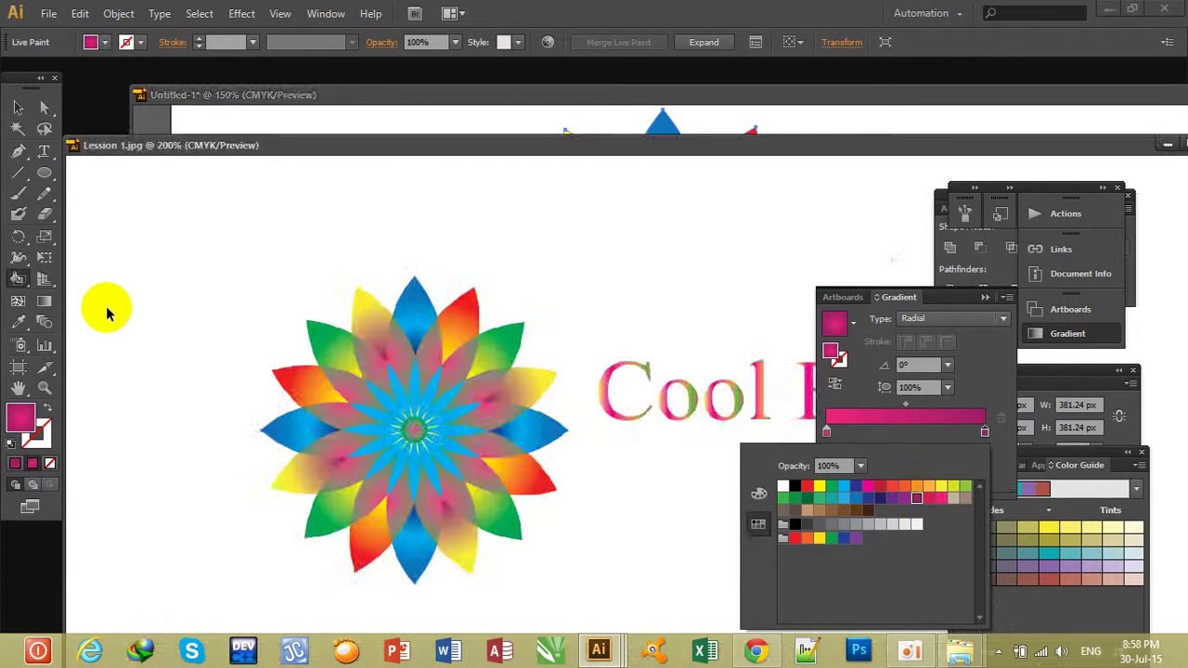
Step: After checking the Lesson 1 reference, set the gradient's end stop to green
click(79, 297)
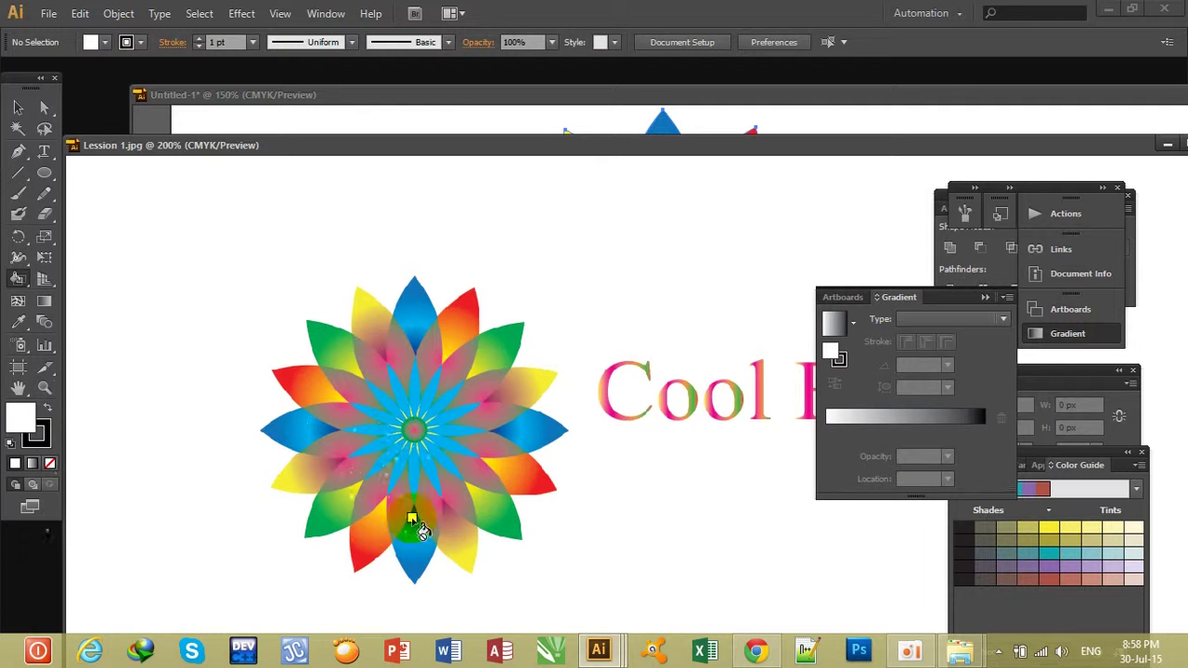
click(763, 133)
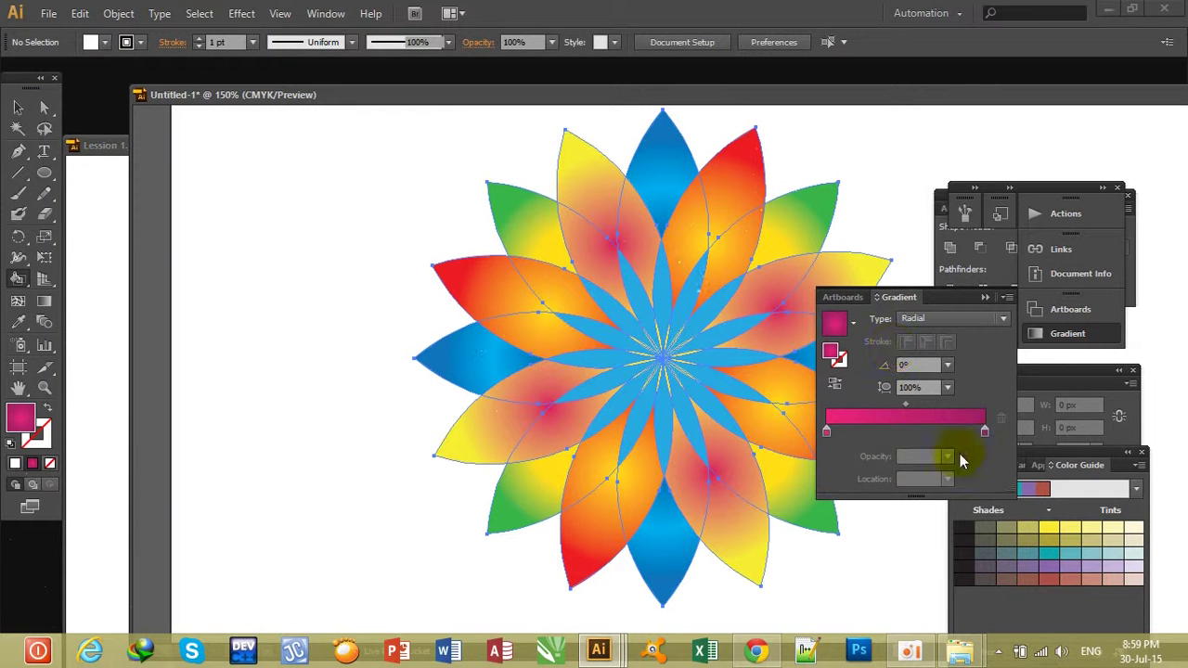
click(985, 433)
double_click(984, 433)
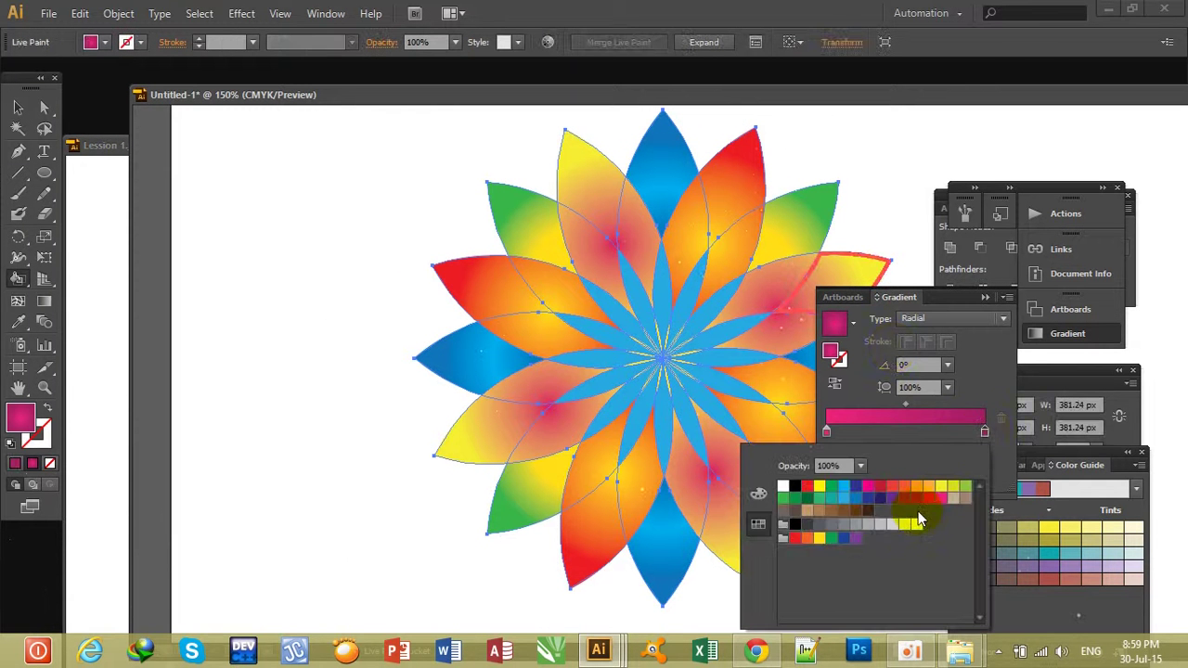
click(795, 500)
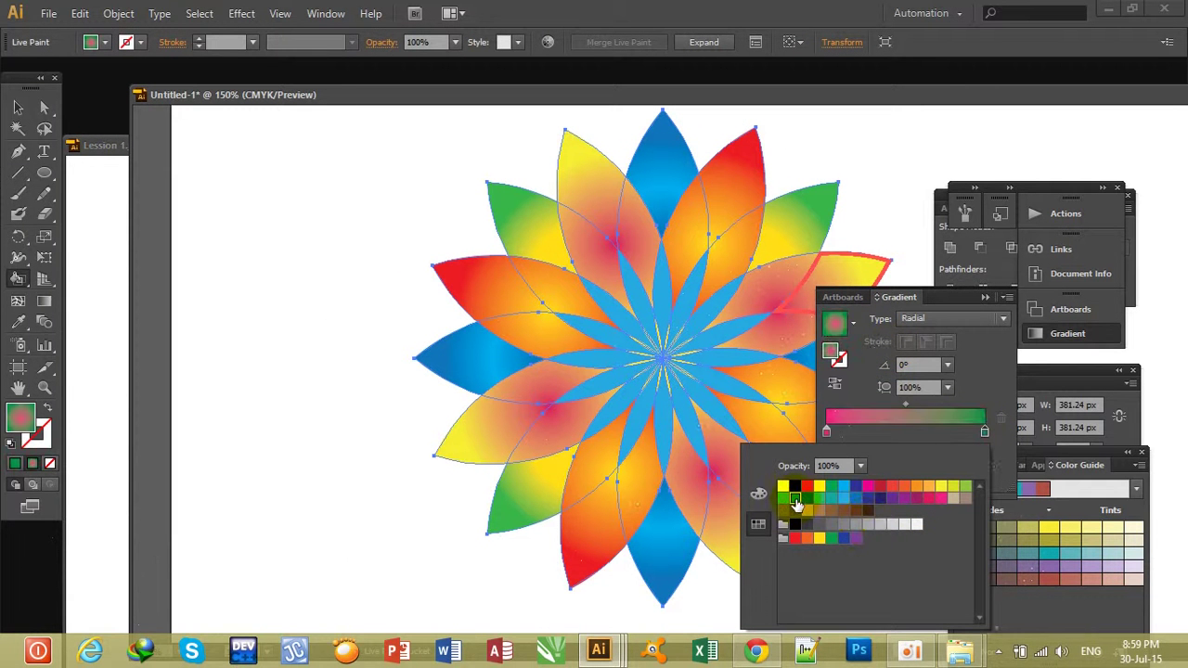
Step: Switch the gradient to linear and fill an upper petal section with it
click(1000, 322)
click(942, 338)
drag(607, 304, 664, 380)
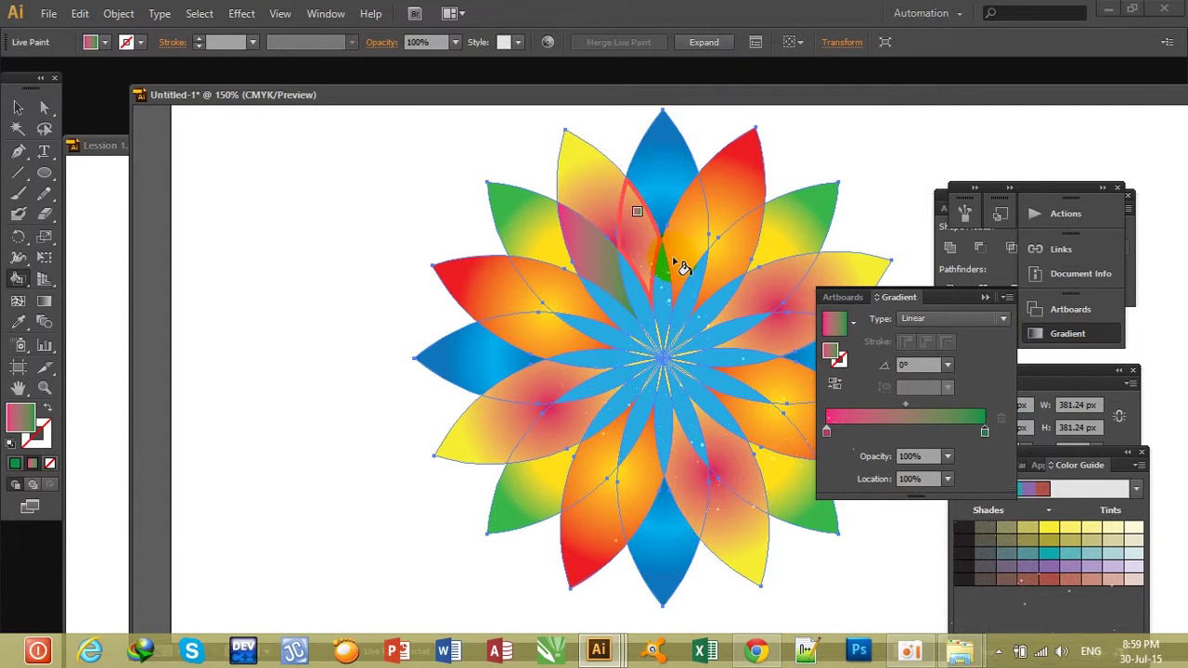
click(656, 309)
Step: Rearrange the stops to run green to pink, fill an upper-left petal section, and undo a stray centre fill
mouse_move(862, 438)
mouse_down()
mouse_move(832, 436)
mouse_move(983, 432)
mouse_up()
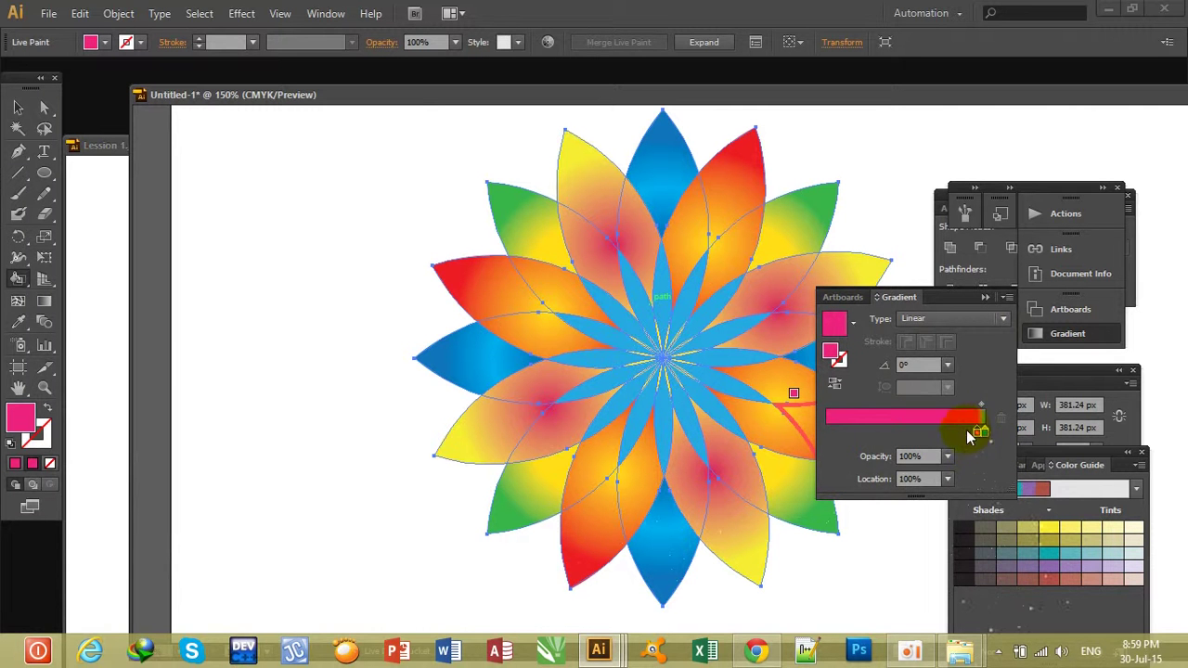
drag(981, 436, 819, 442)
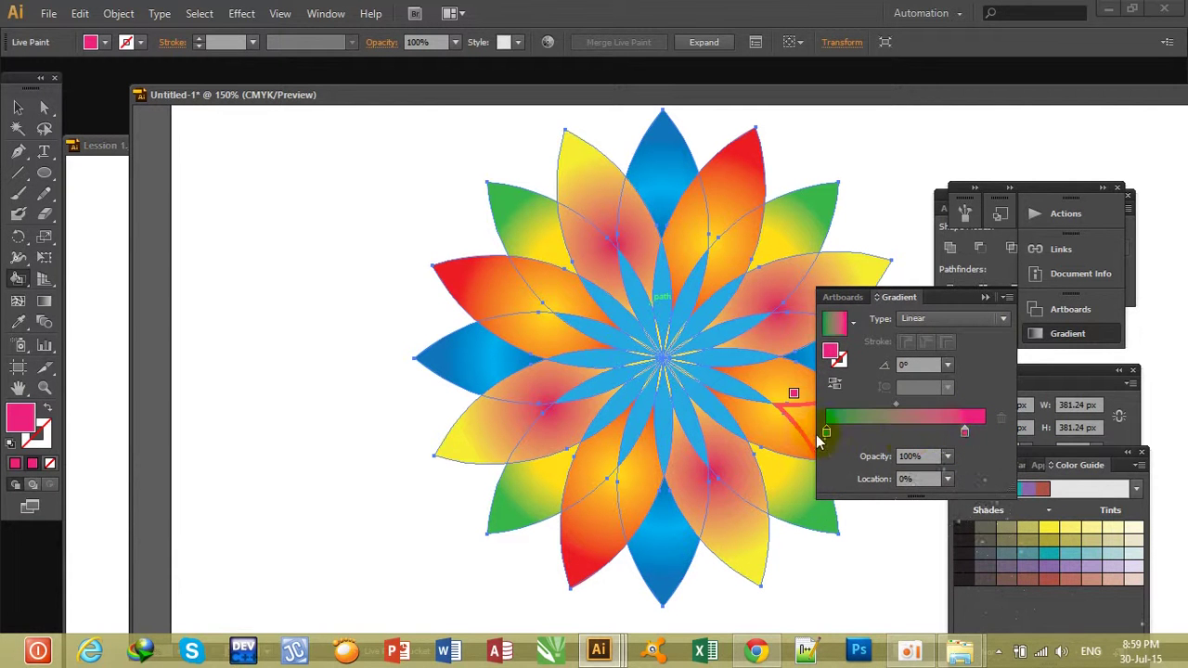
click(964, 433)
drag(986, 445, 984, 433)
click(596, 257)
click(687, 391)
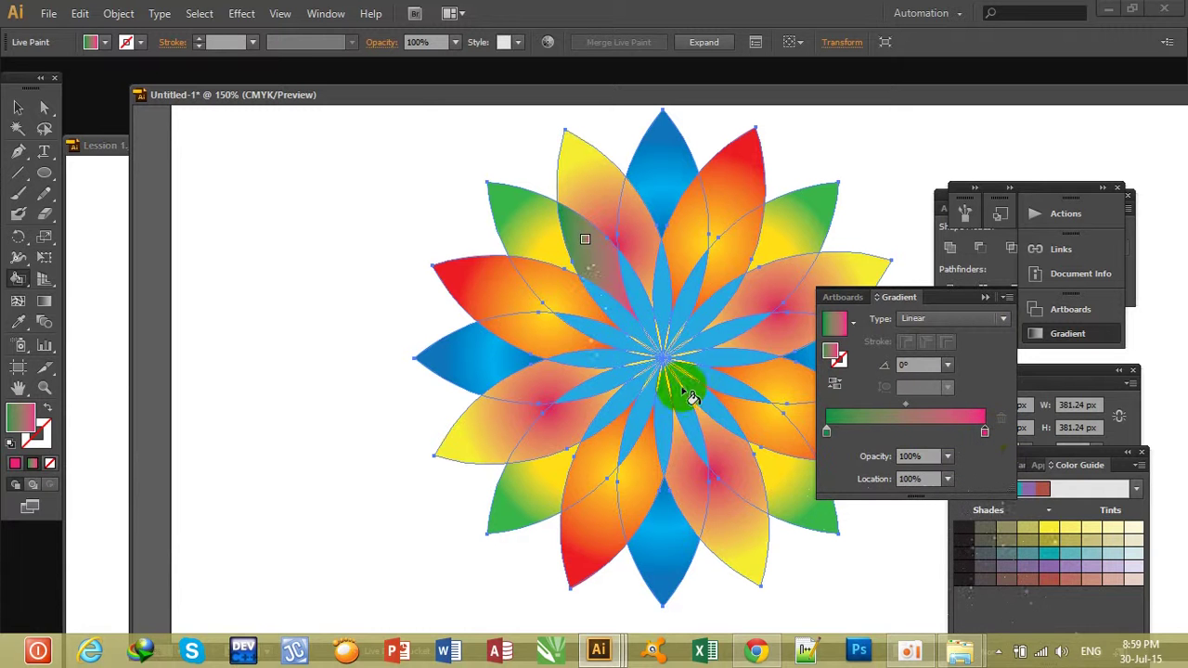
key(ctrl+z)
Step: Fill the top and right-side petal sections with the green-to-pink gradient
click(107, 235)
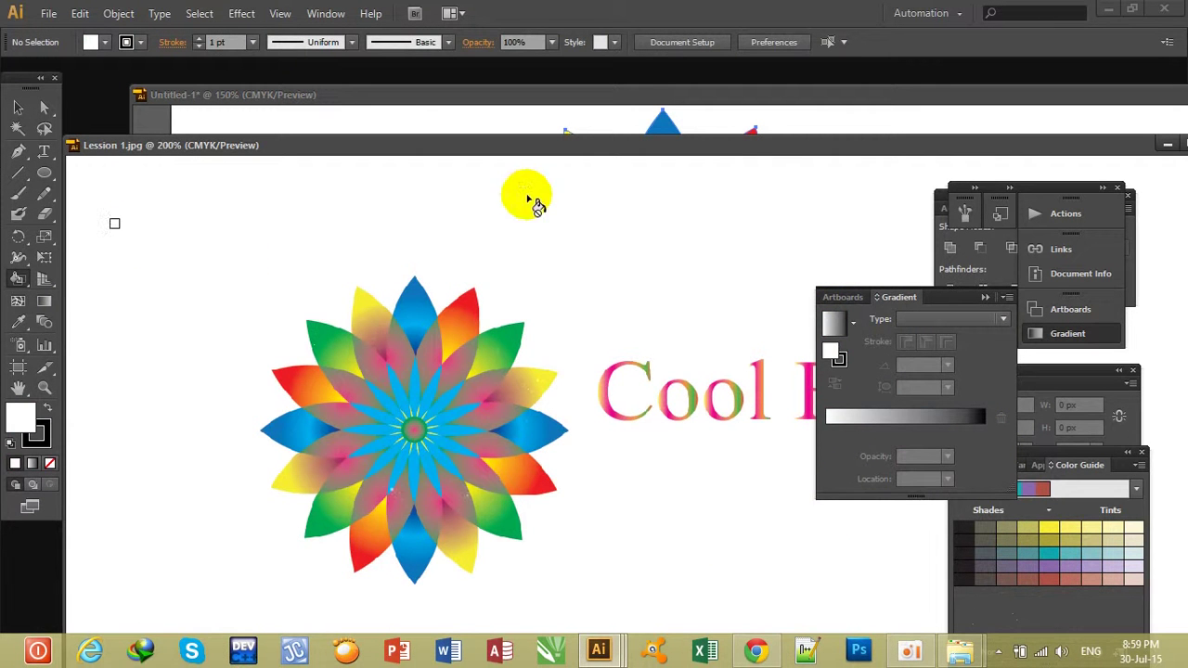
click(800, 128)
click(661, 258)
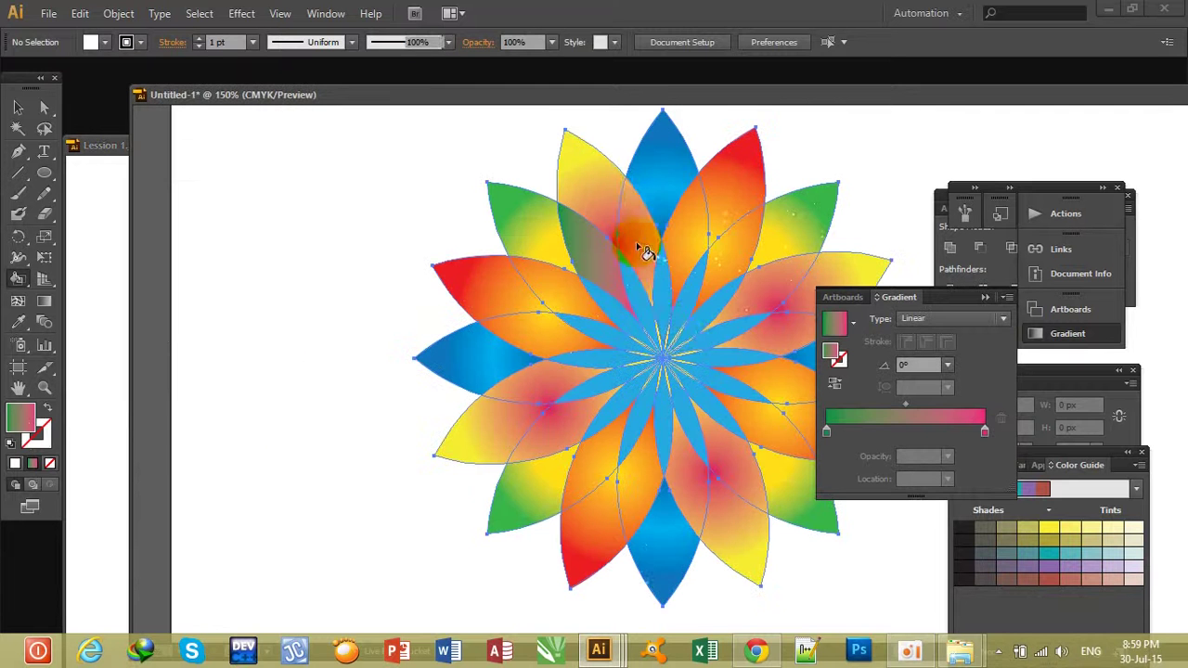
click(694, 248)
click(729, 261)
click(784, 298)
click(778, 324)
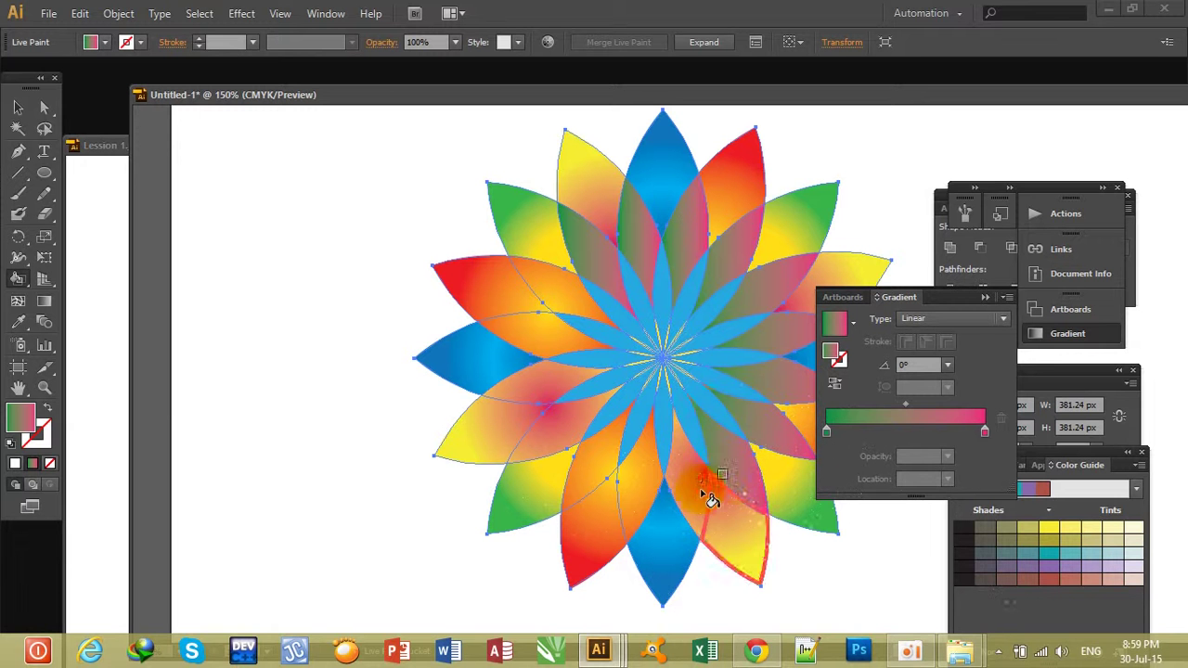
Step: Fill the lower and left petal sections with the gradient, then deselect the flower
click(666, 496)
click(608, 466)
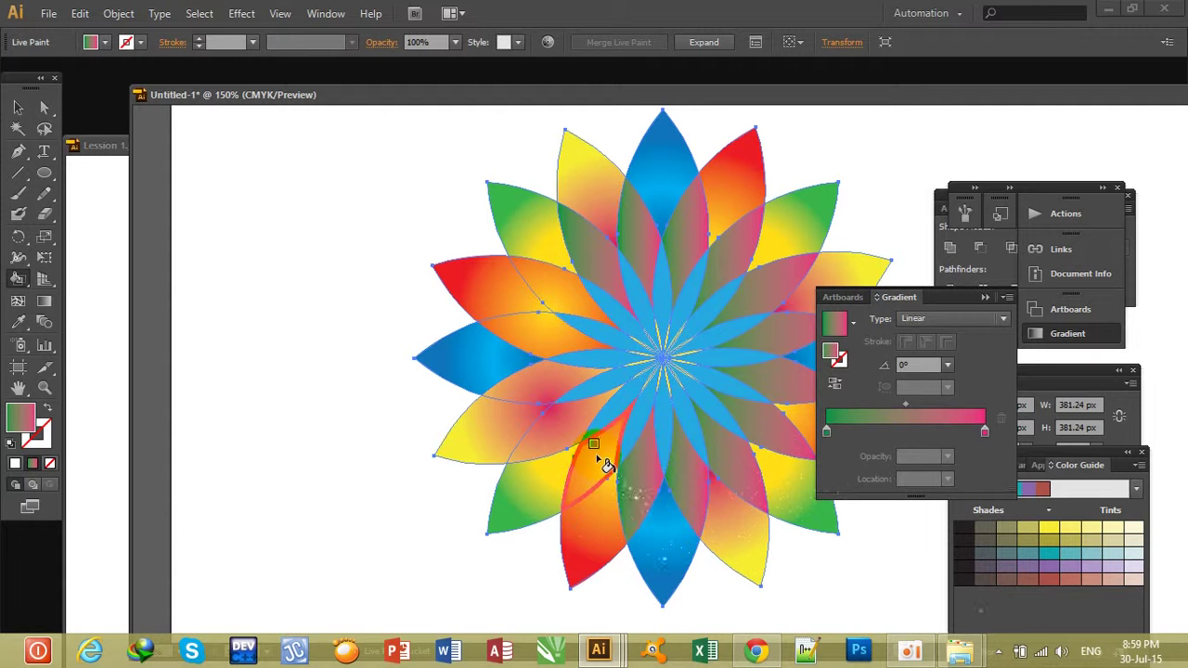
click(544, 385)
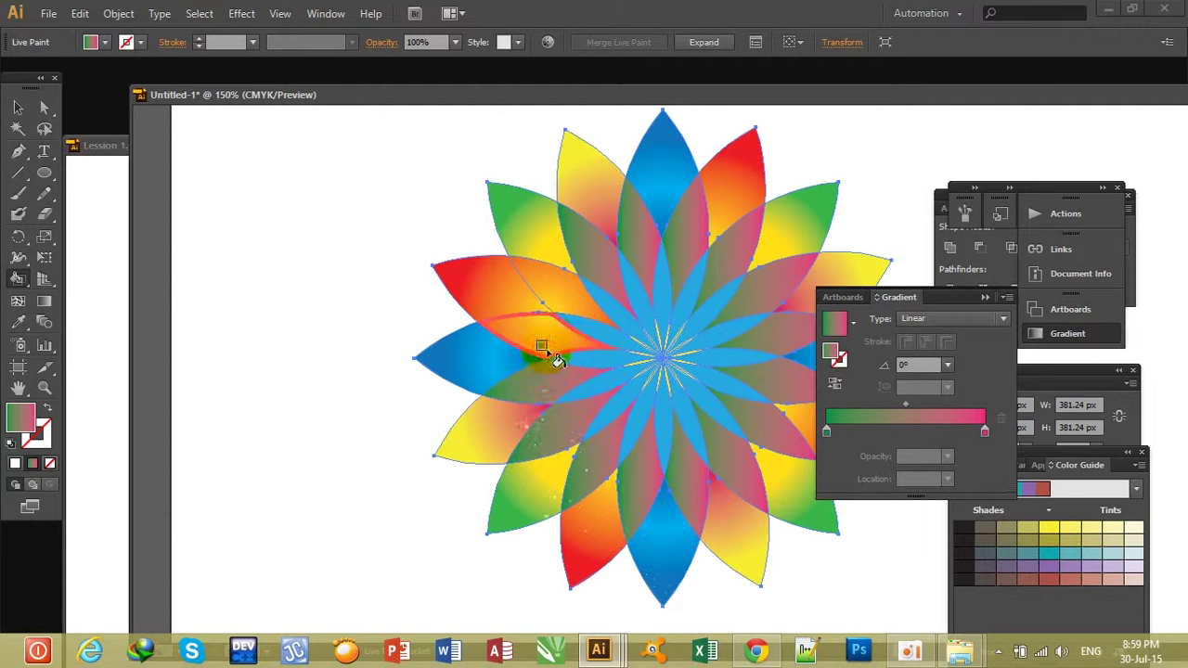
click(549, 336)
click(18, 108)
click(310, 162)
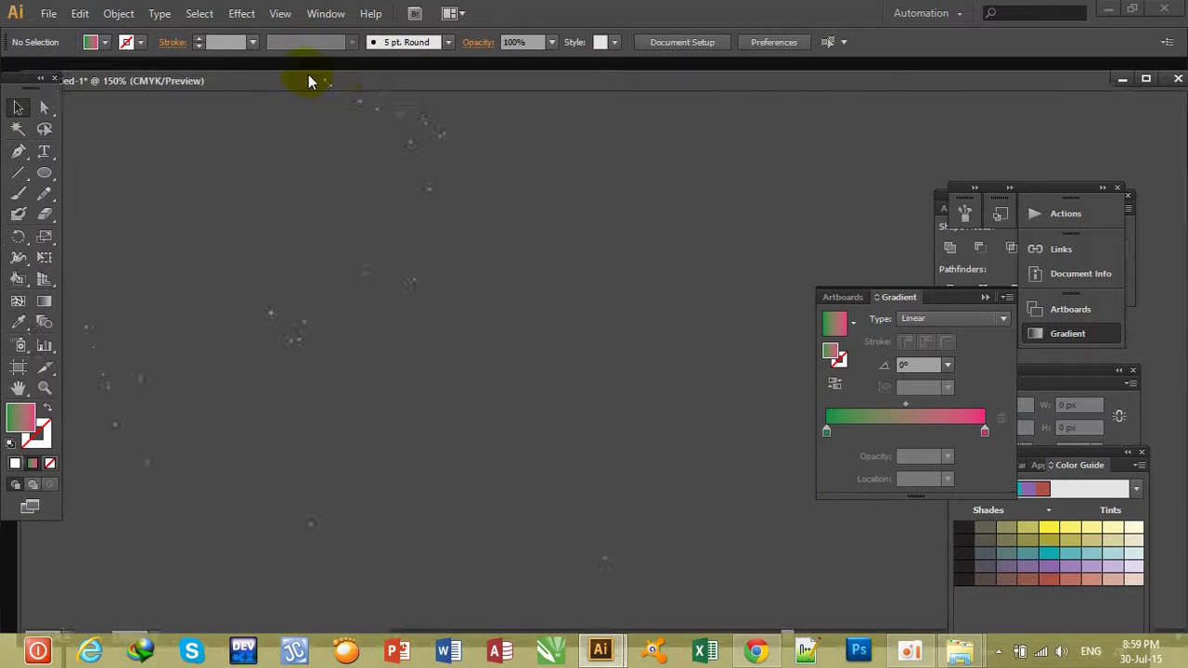
Step: Dock Untitled-1 to fill the workspace and draw a roughly 29.5 px circle at the flower centre
drag(405, 102, 305, 73)
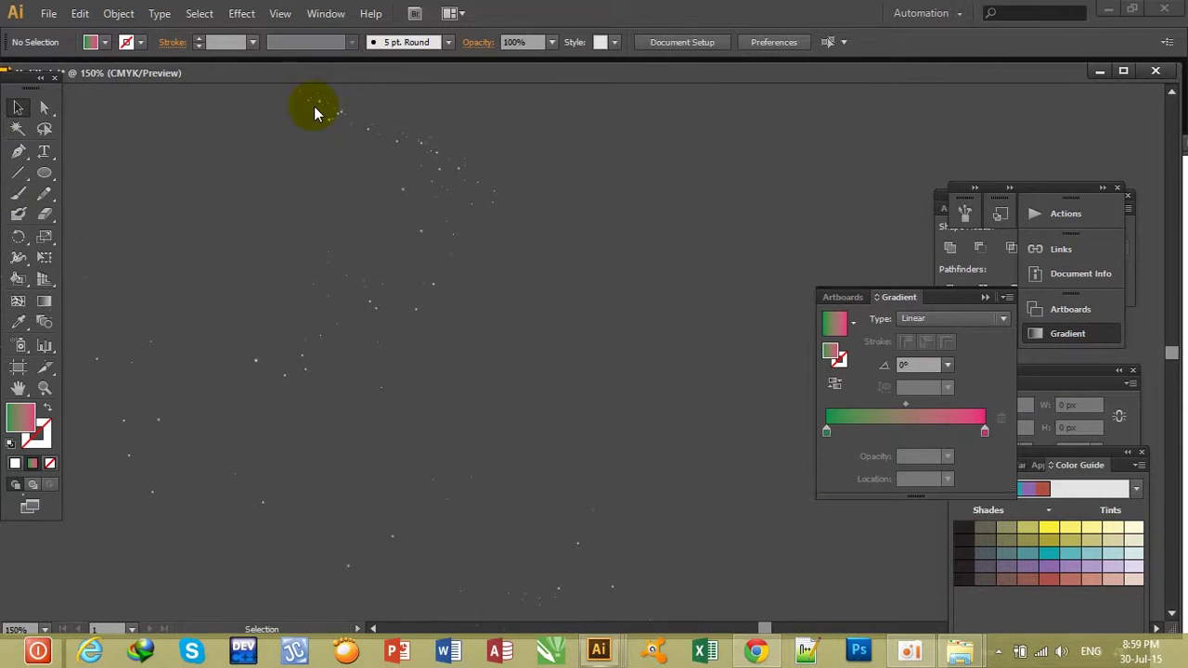
scroll(491, 366, up, 1)
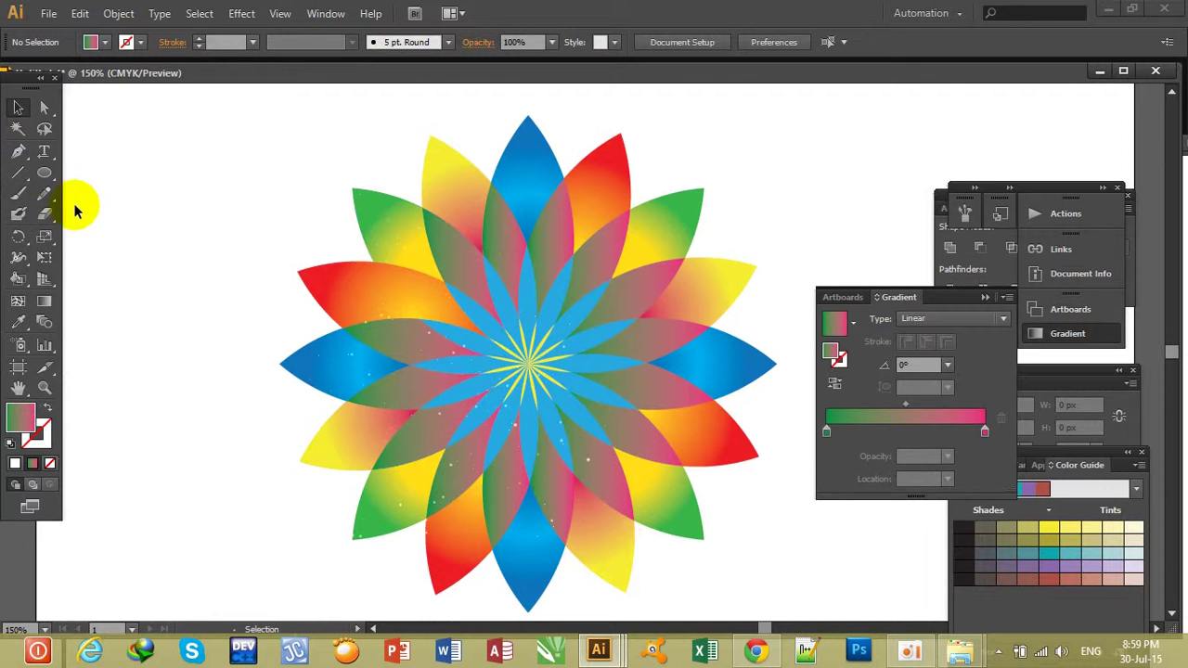
drag(55, 186, 126, 221)
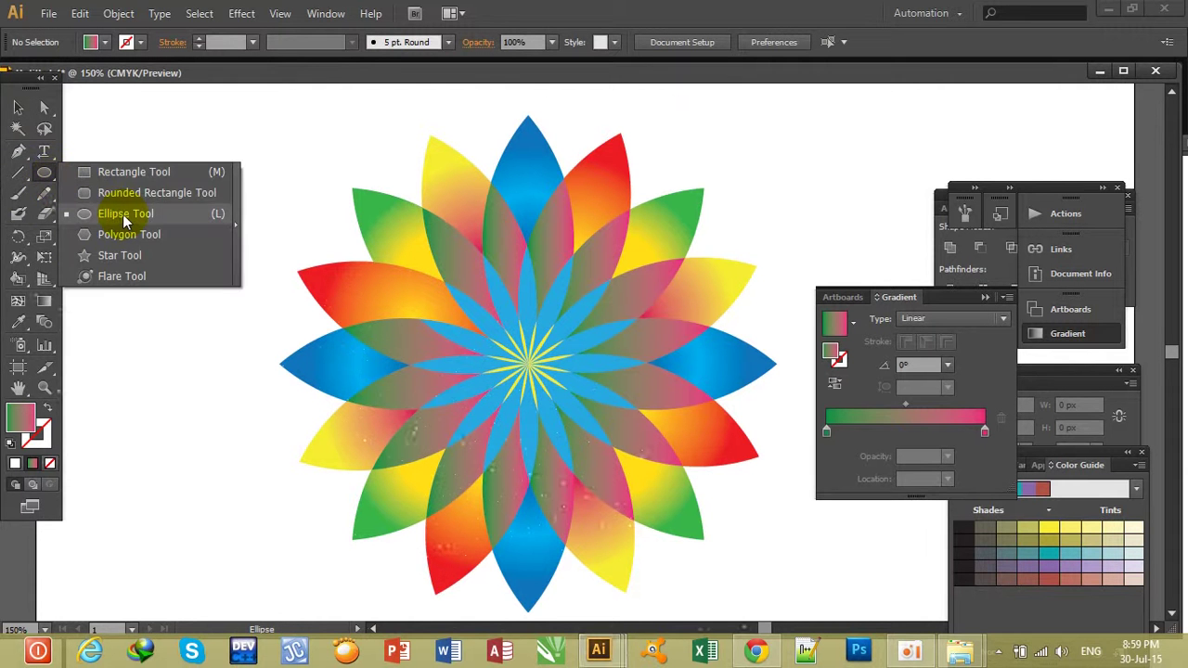
click(520, 341)
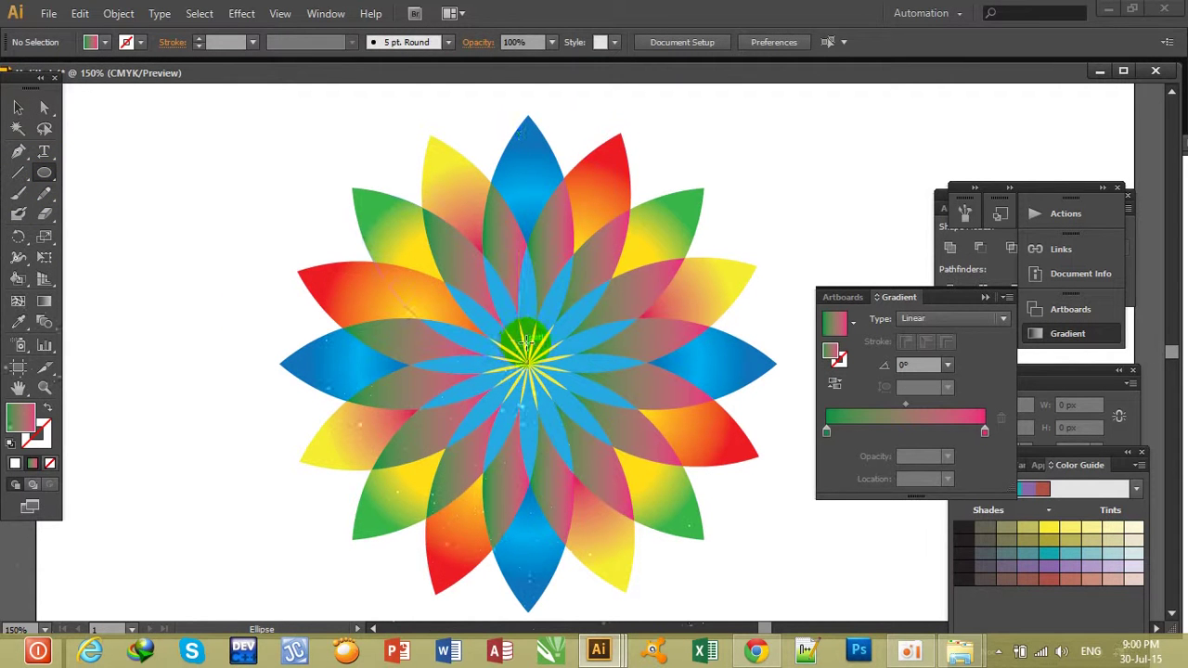
drag(519, 345, 530, 379)
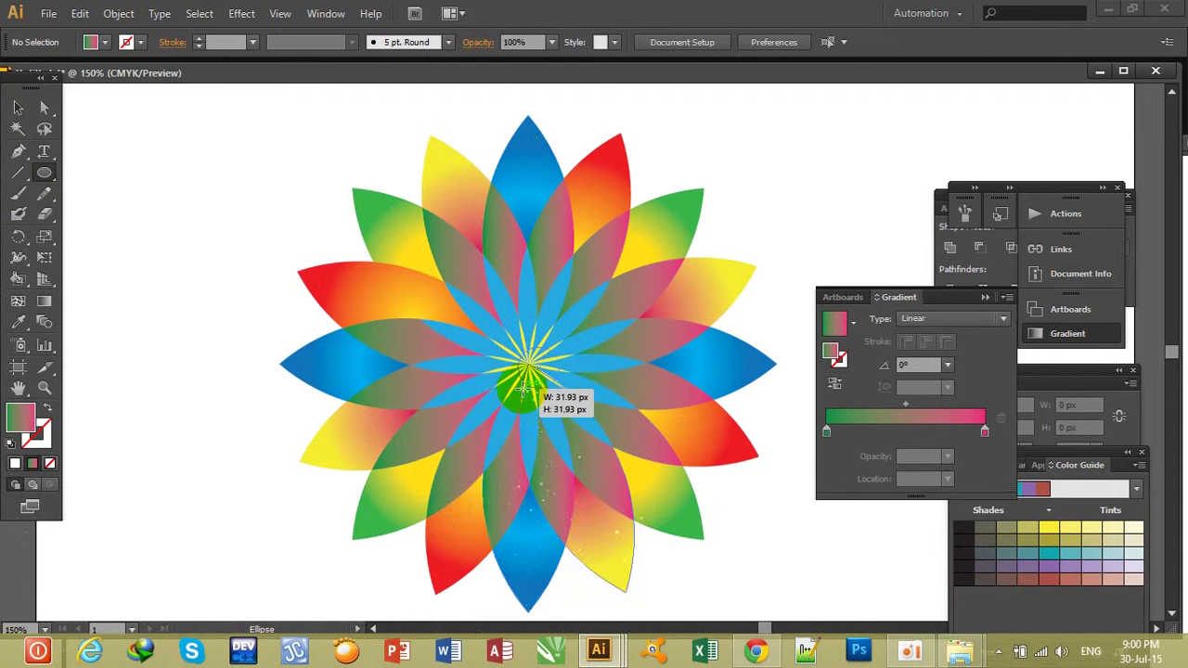
mouse_move(530, 379)
mouse_down()
mouse_move(568, 457)
mouse_move(535, 377)
mouse_move(542, 385)
mouse_up()
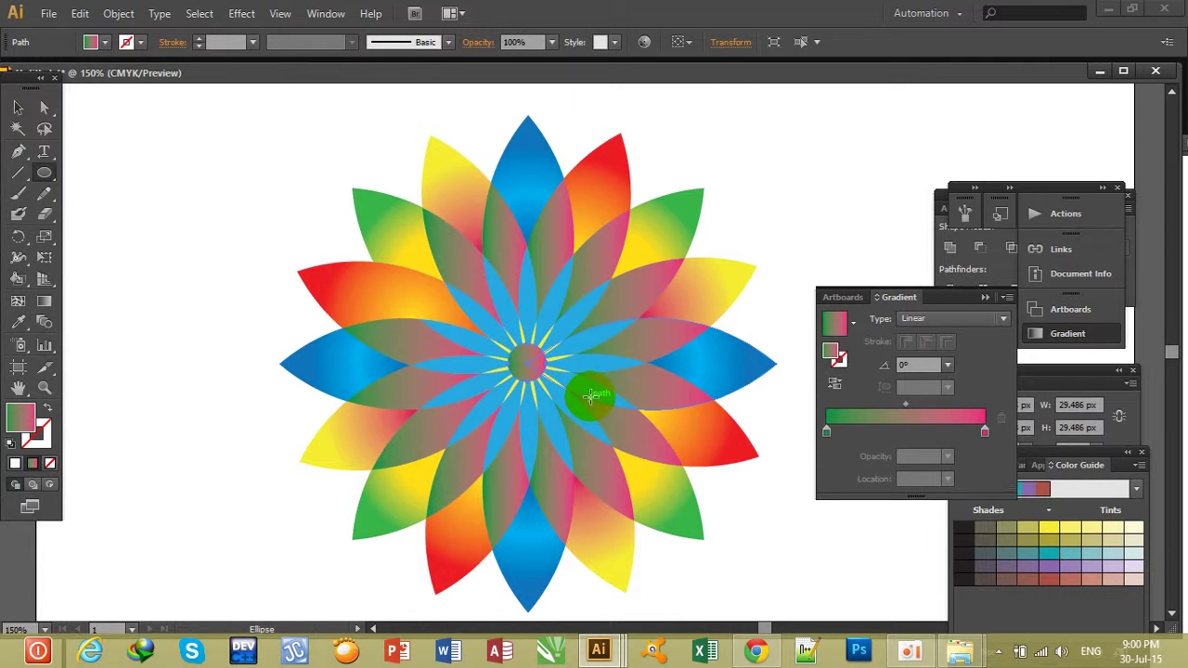
Step: Add a cyan middle stop to the centre circle's gradient and make it radial
click(908, 430)
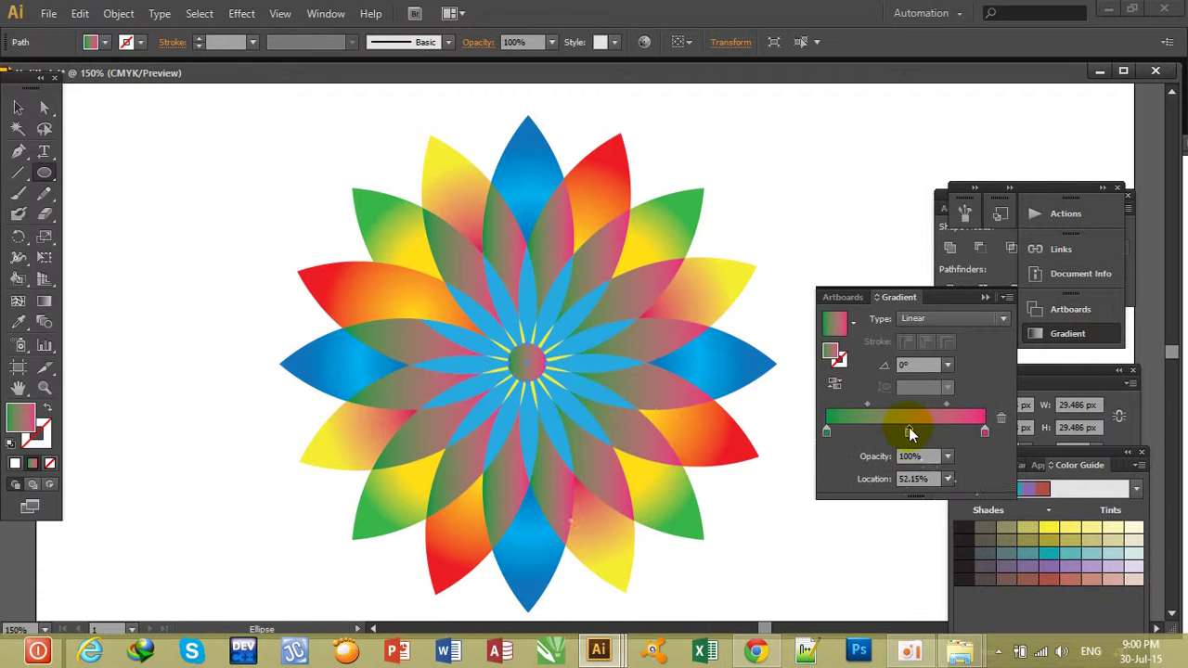
double_click(909, 430)
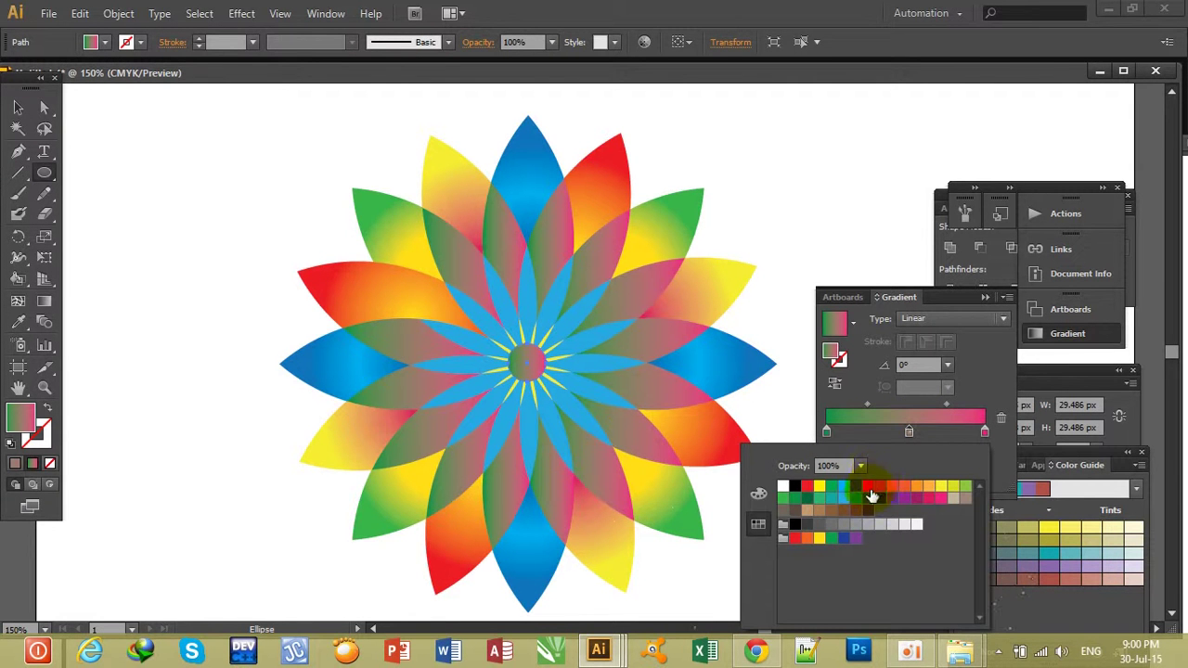
click(844, 486)
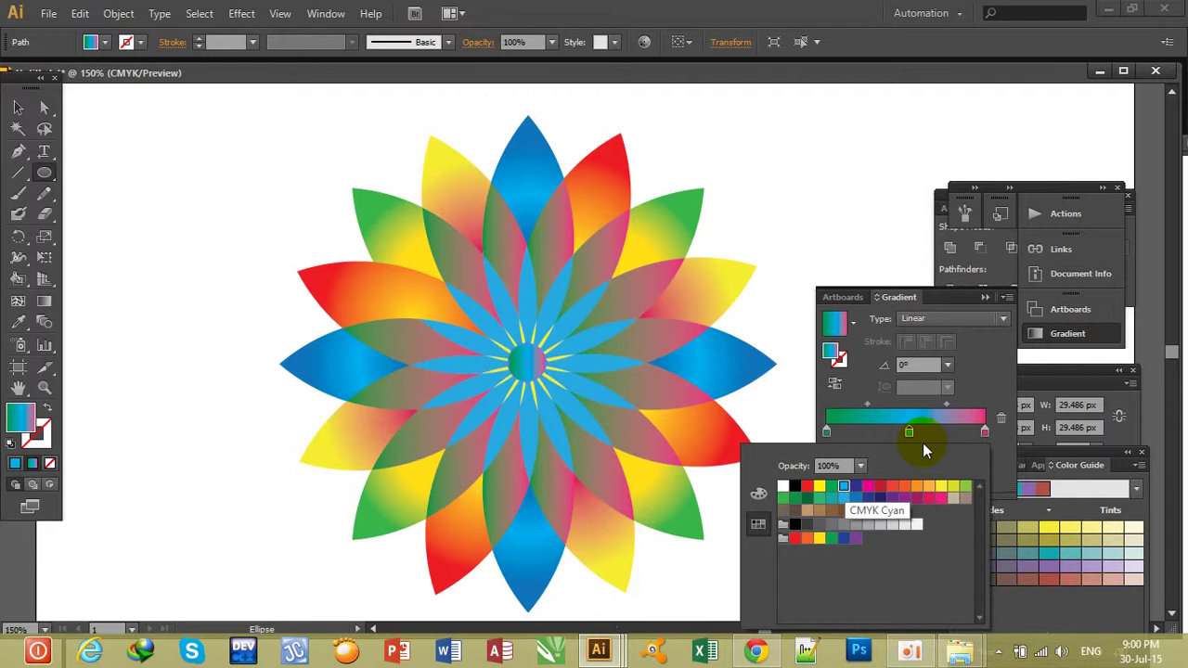
click(1002, 321)
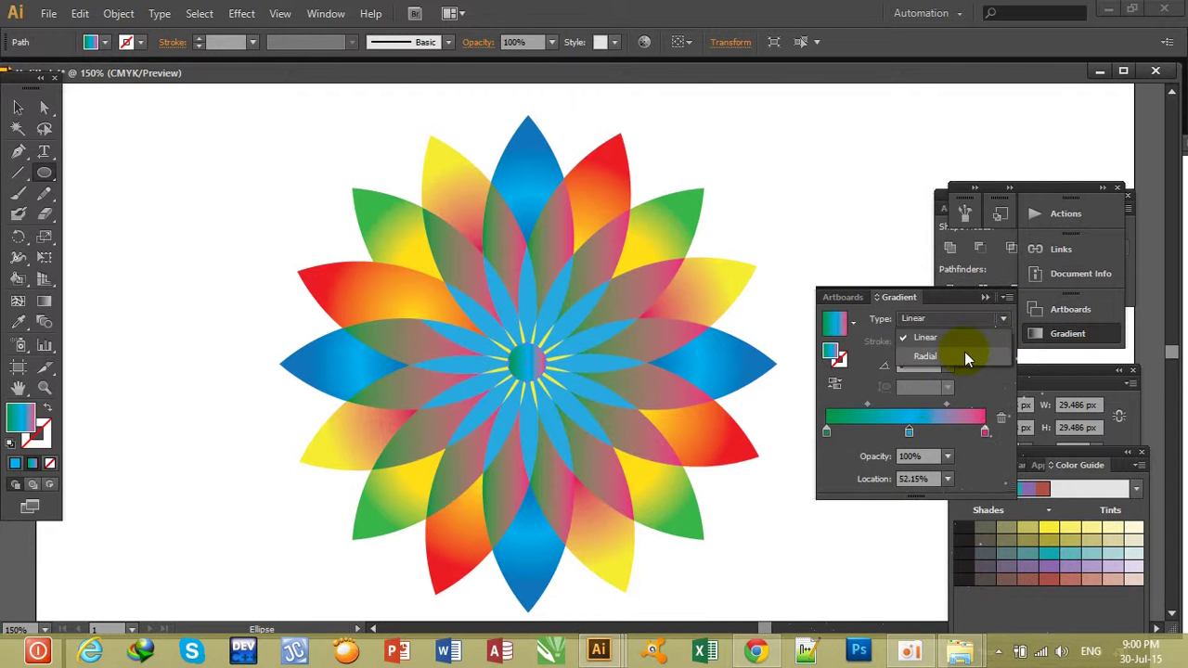
click(961, 353)
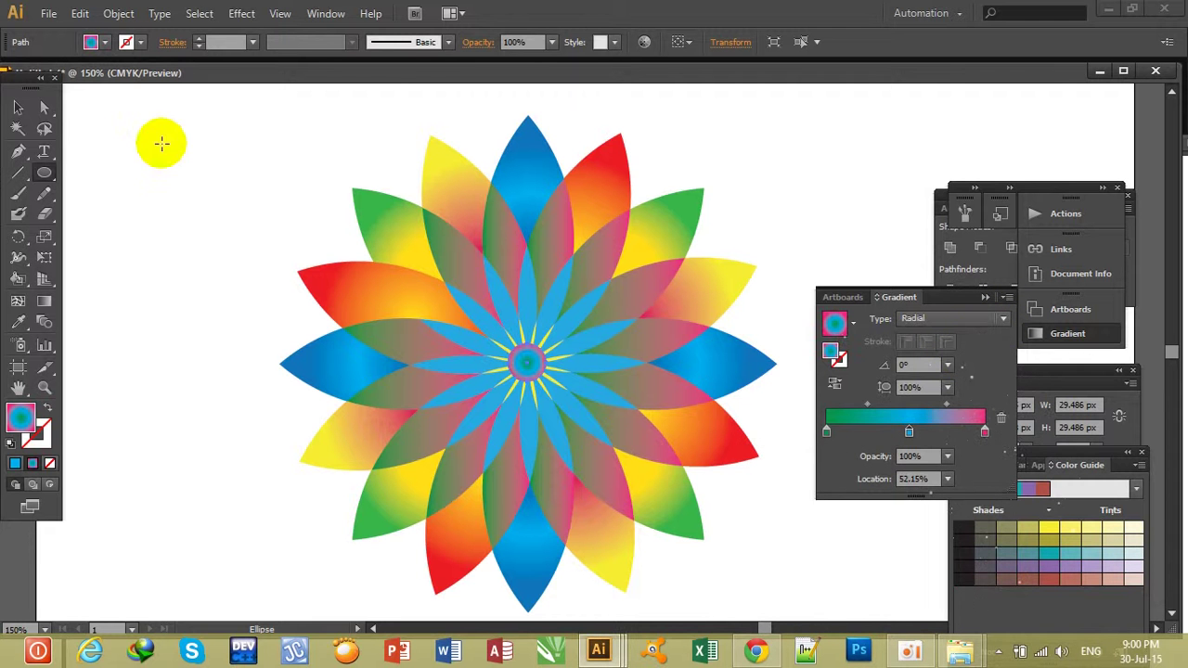
click(14, 107)
click(151, 146)
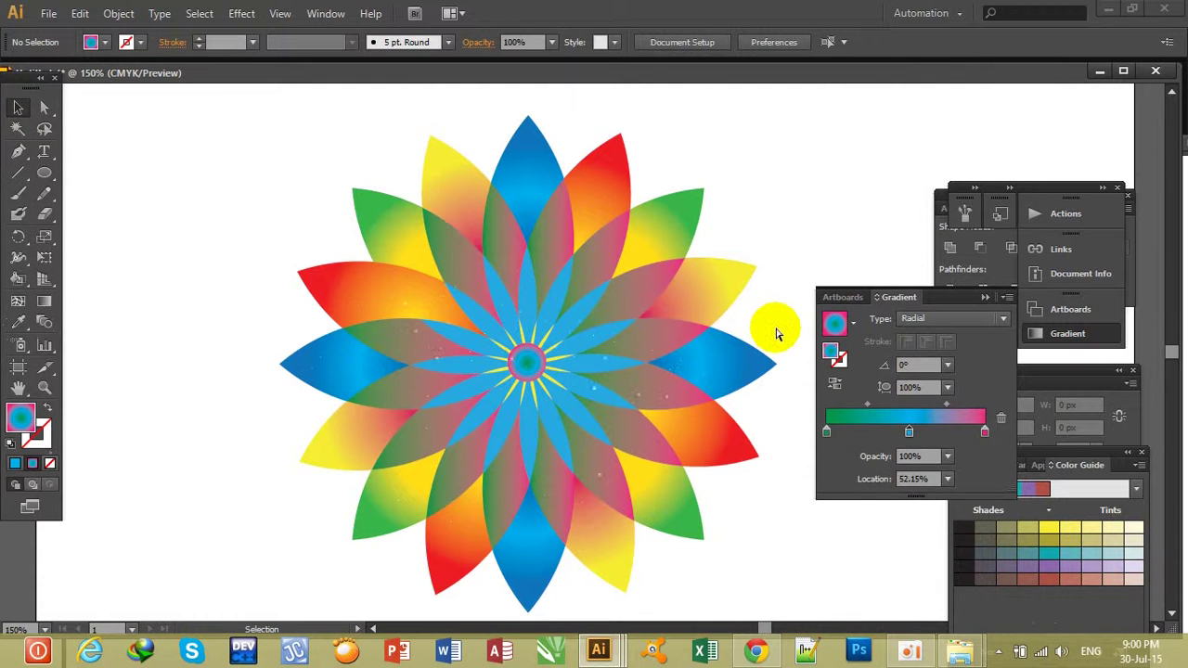
Step: Zoom in and nudge the centre circle with the arrow keys until it sits mid-flower
key(ctrl+plus)
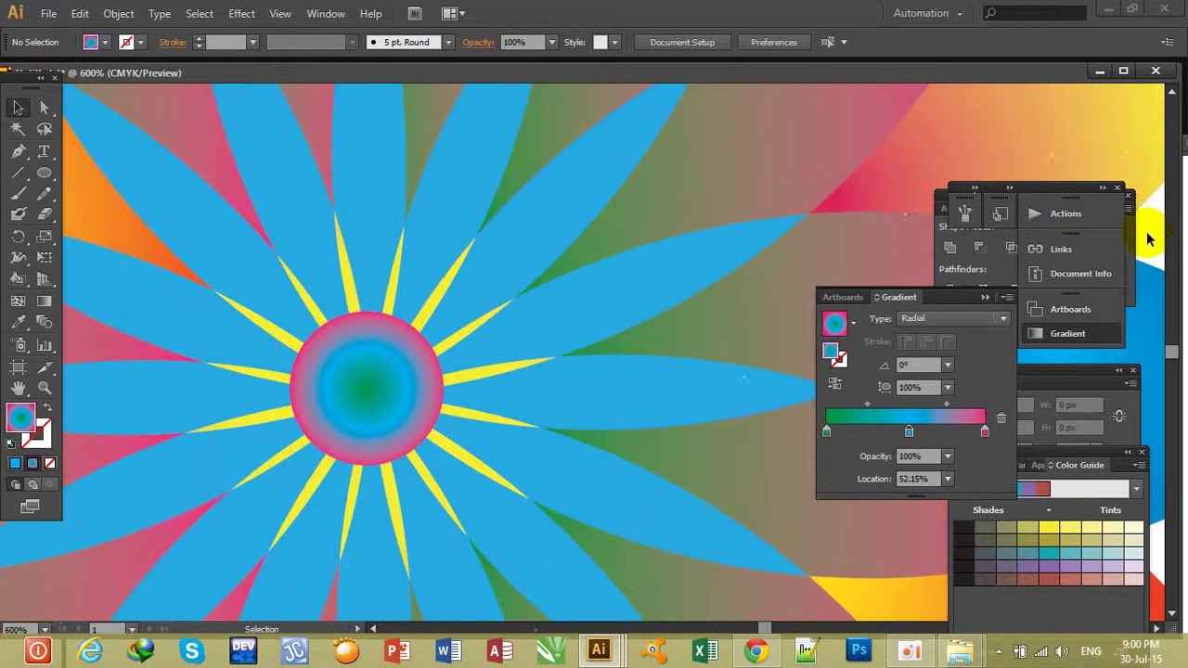
click(467, 299)
click(351, 372)
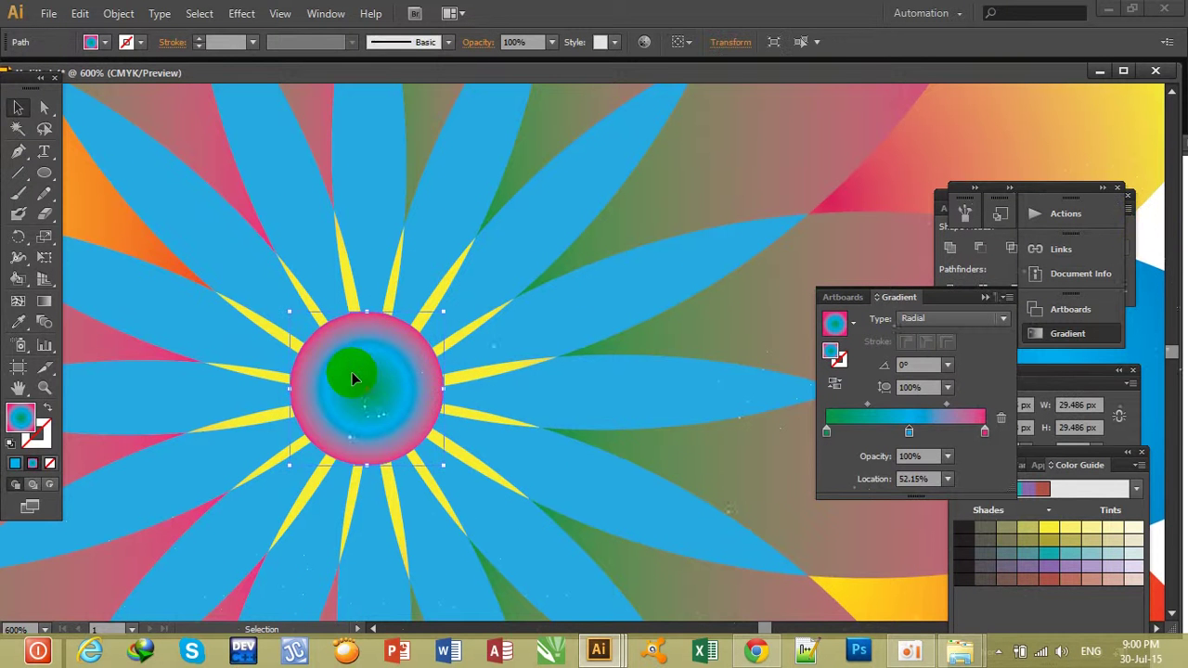
key(Left)
key(Down)
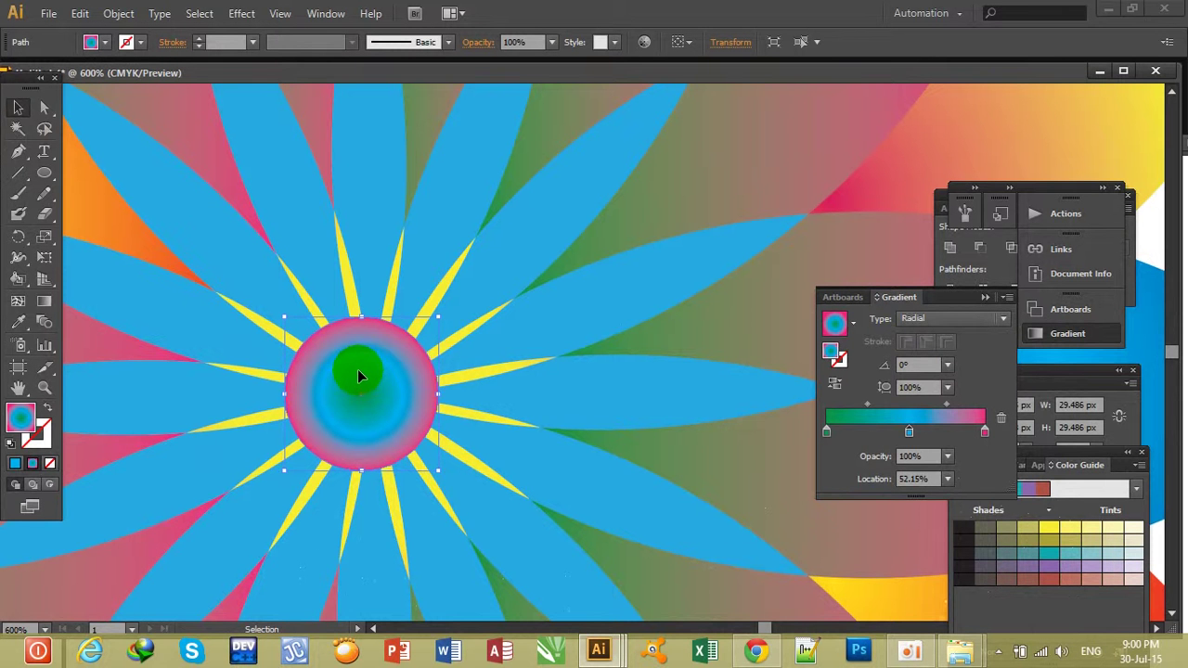
key(Right)
key(Up)
key(Down)
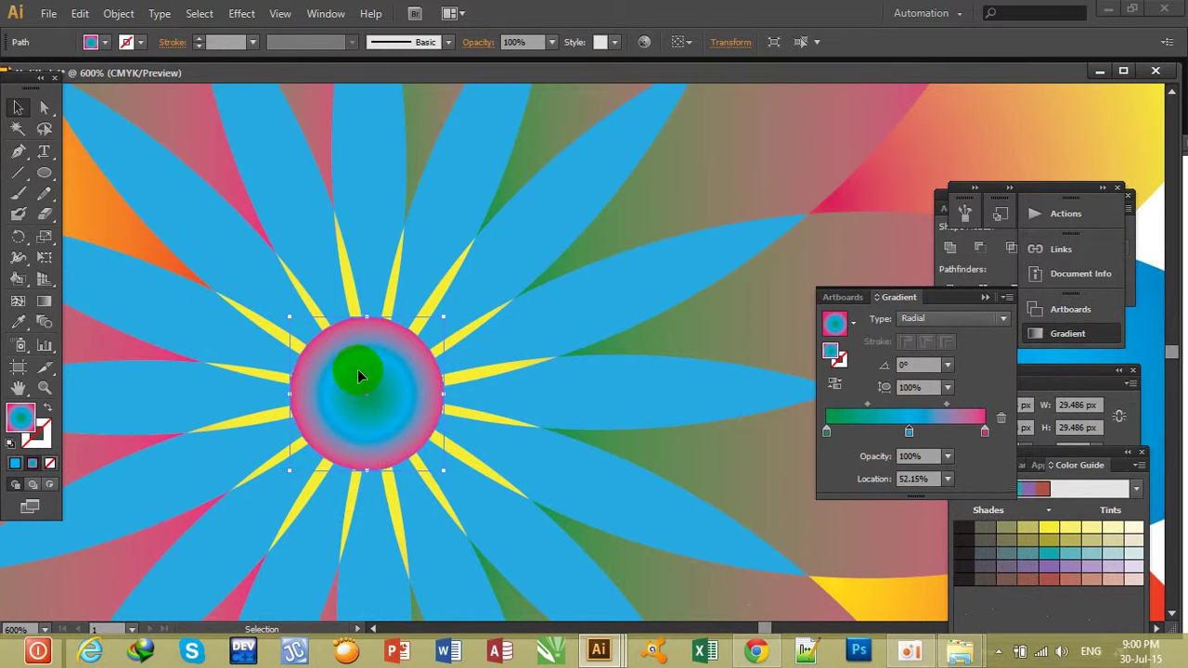
key(Down)
key(Up)
click(244, 250)
Step: Zoom back out with the Zoom tool to see the whole artboard
click(45, 388)
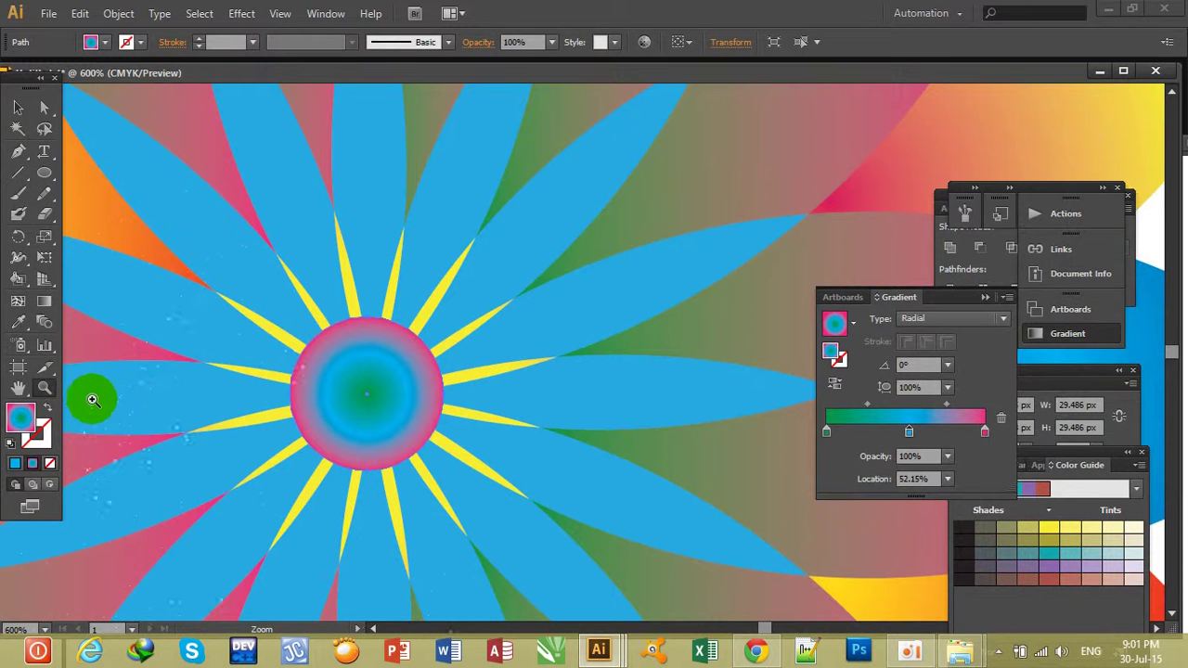
alt+click(431, 293)
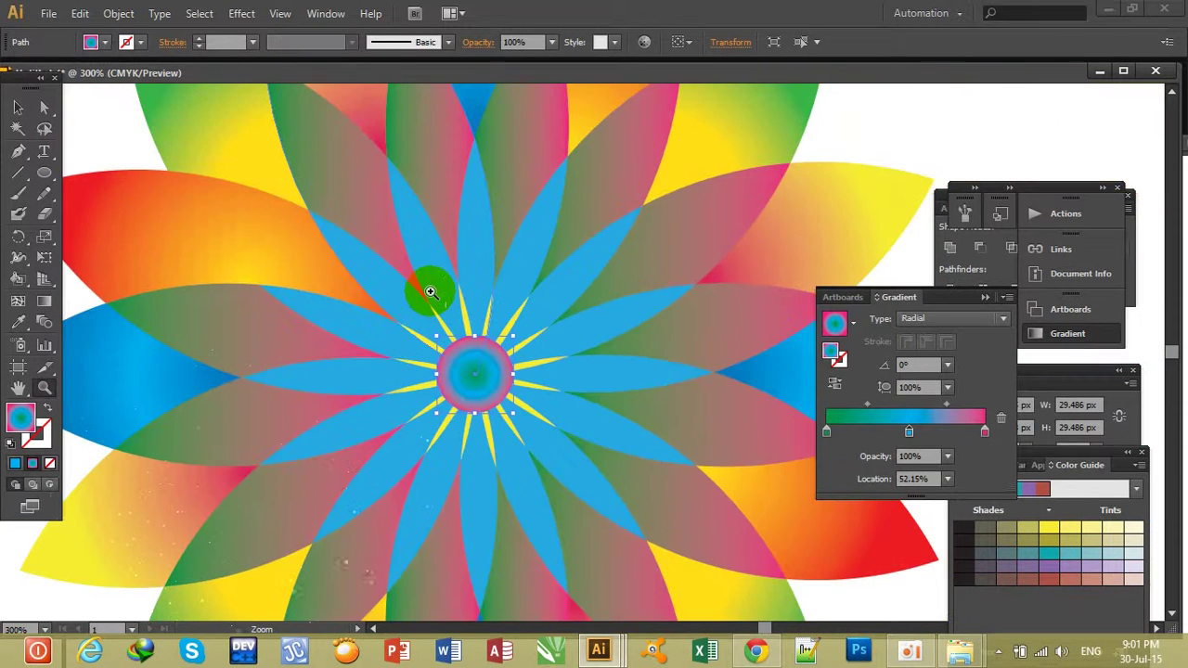
alt+click(429, 291)
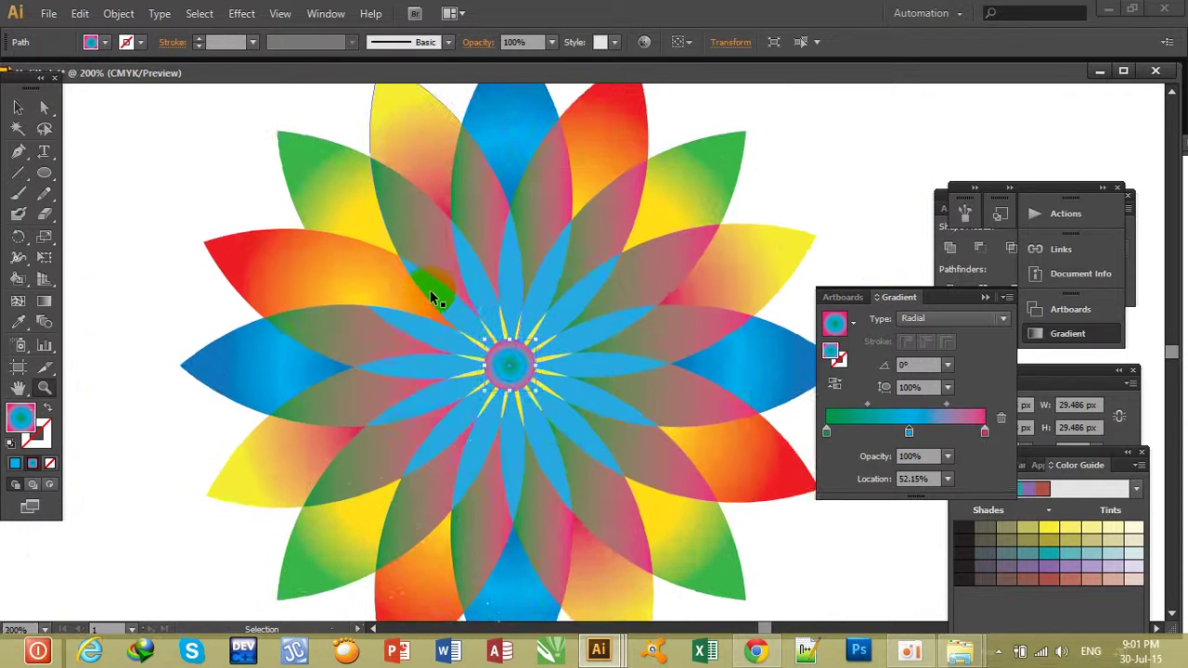
alt+click(430, 292)
alt+click(430, 292)
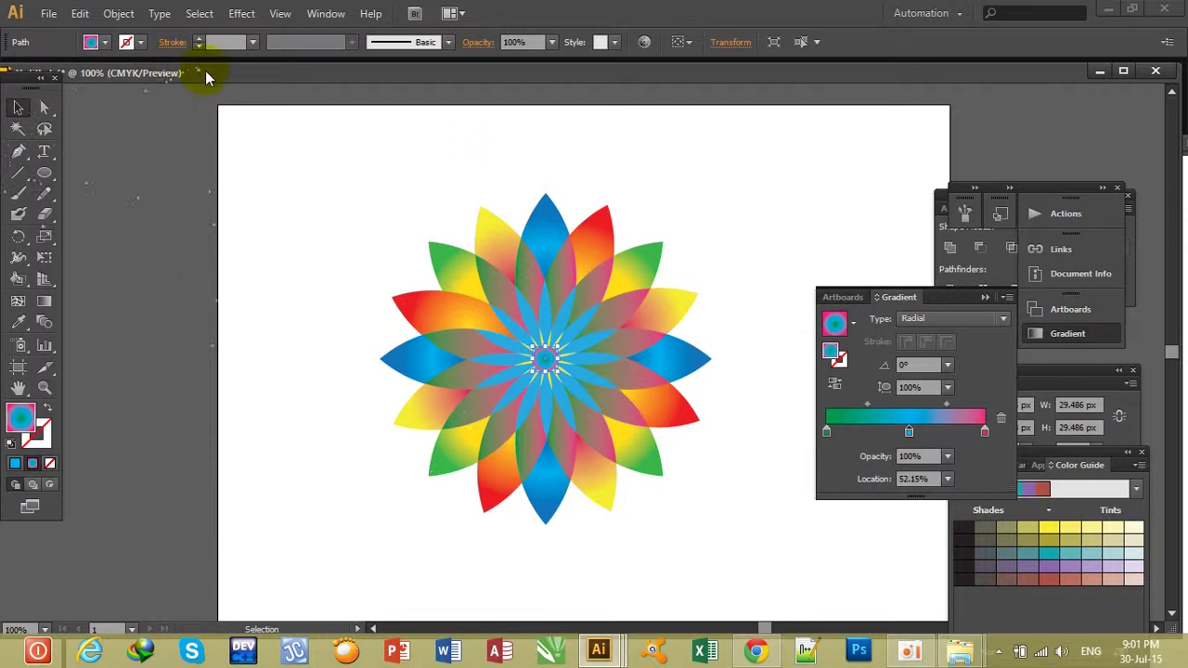
Step: Float Untitled-1 in its own enlarged window, expand the side panels, and select the whole flower
mouse_move(208, 72)
mouse_down()
mouse_move(231, 126)
mouse_move(342, 163)
mouse_move(269, 245)
mouse_up()
mouse_move(573, 149)
mouse_down()
mouse_move(300, 362)
mouse_move(301, 433)
mouse_up()
click(650, 258)
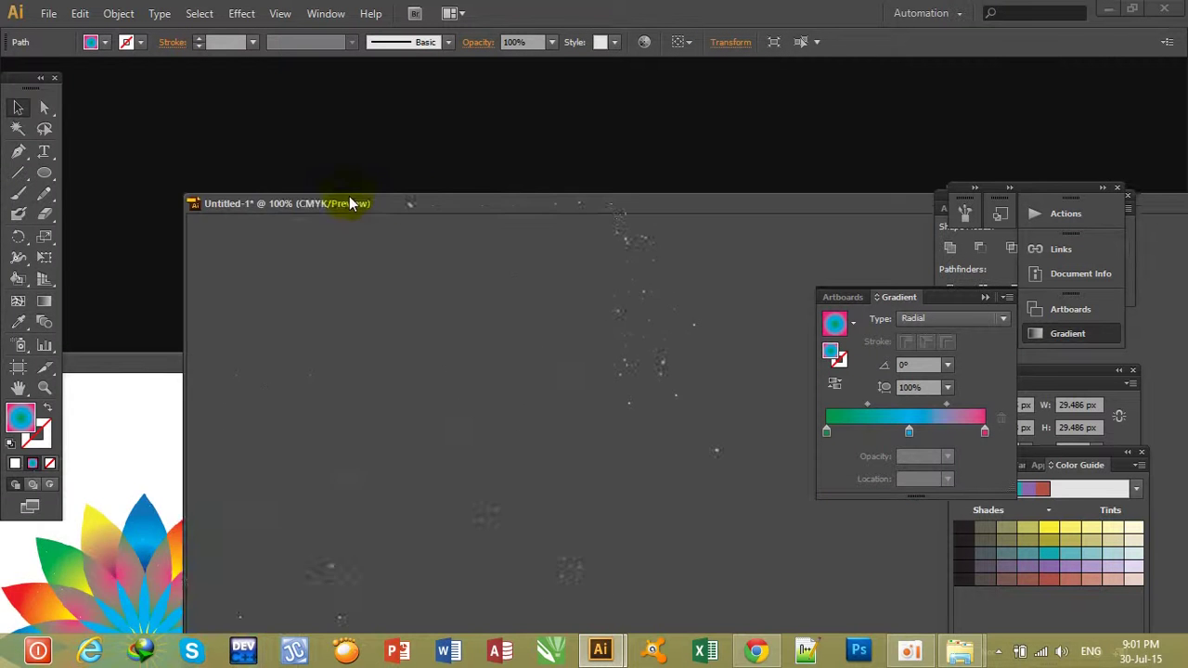
drag(609, 189, 127, 131)
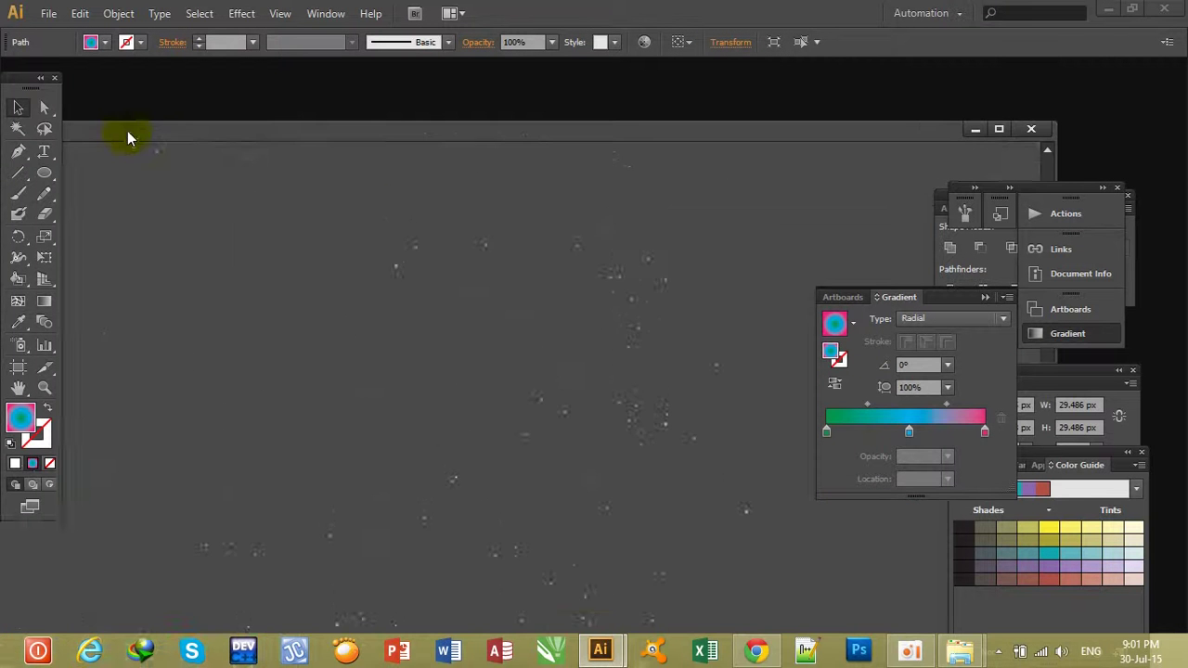
click(1103, 190)
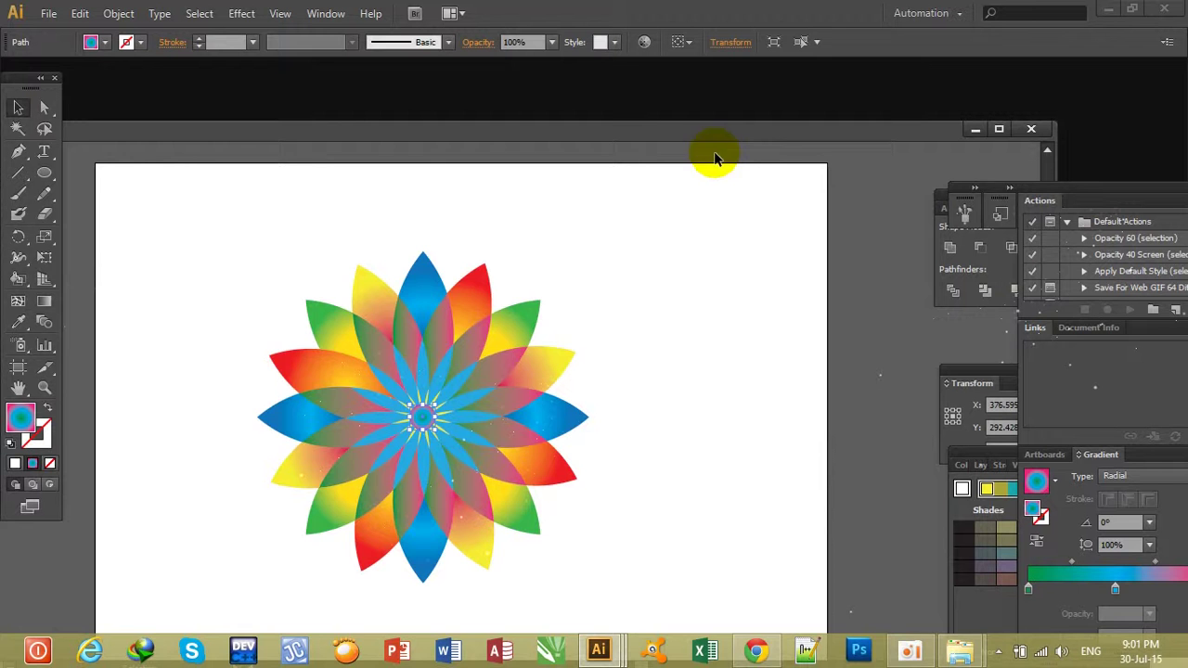
drag(695, 138, 701, 87)
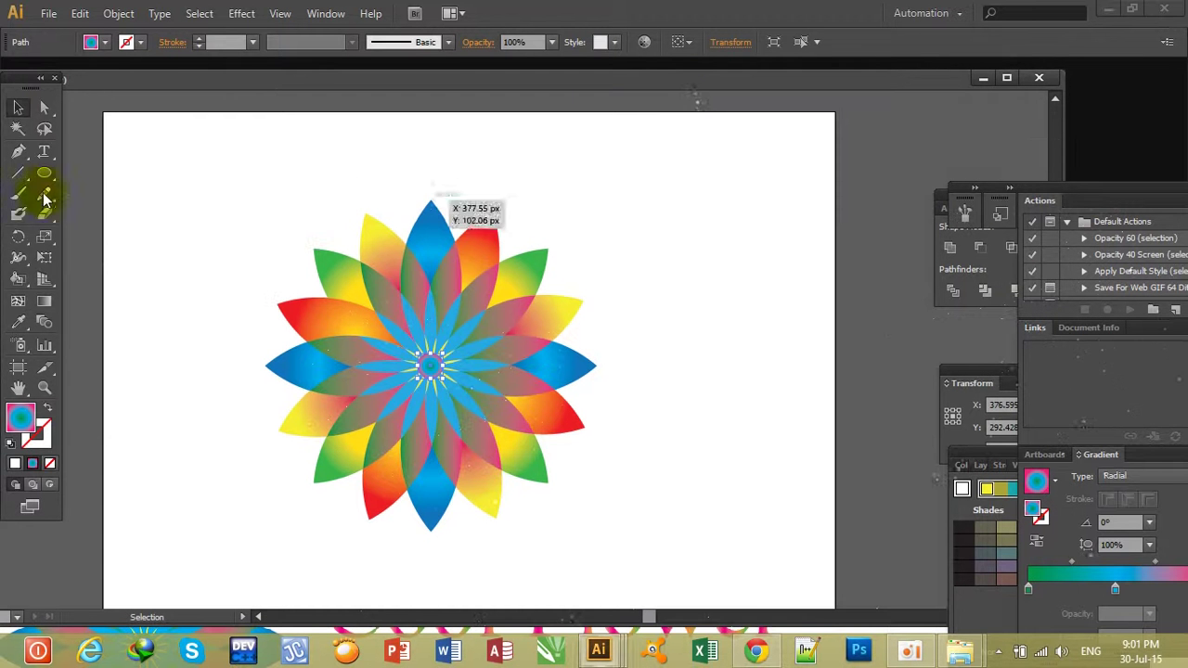
mouse_move(242, 163)
mouse_down()
mouse_move(534, 457)
mouse_move(604, 491)
mouse_up()
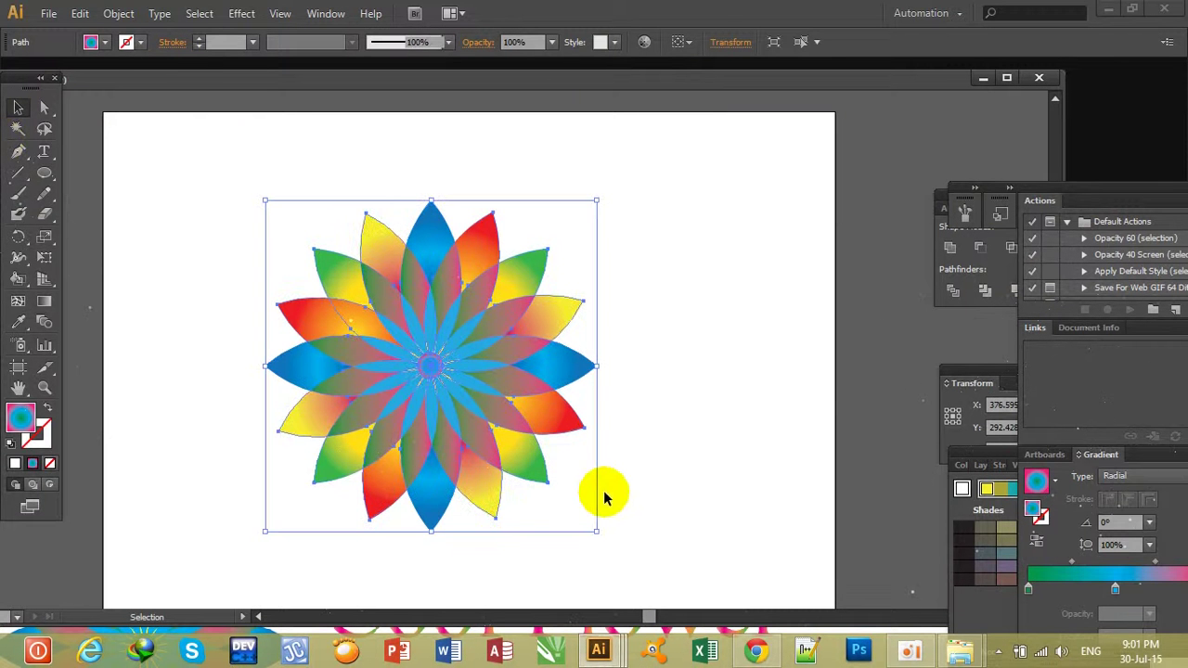
Step: Group the flower's pieces and drag the group to the artboard's upper left
click(118, 15)
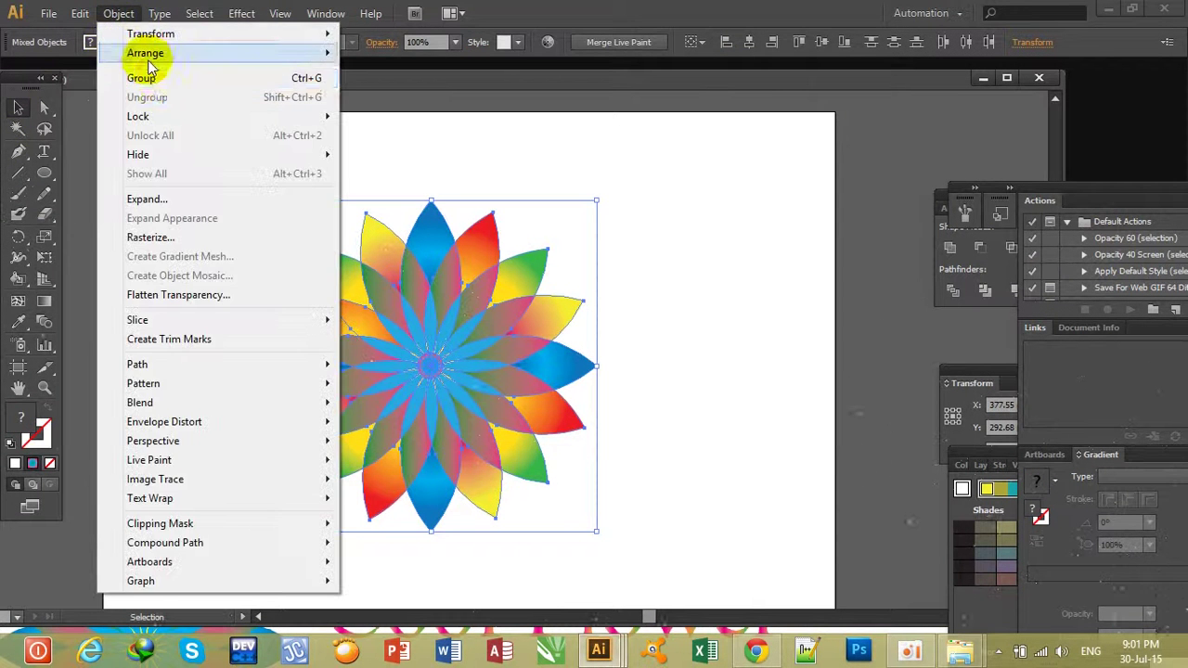
click(158, 79)
drag(516, 267, 312, 173)
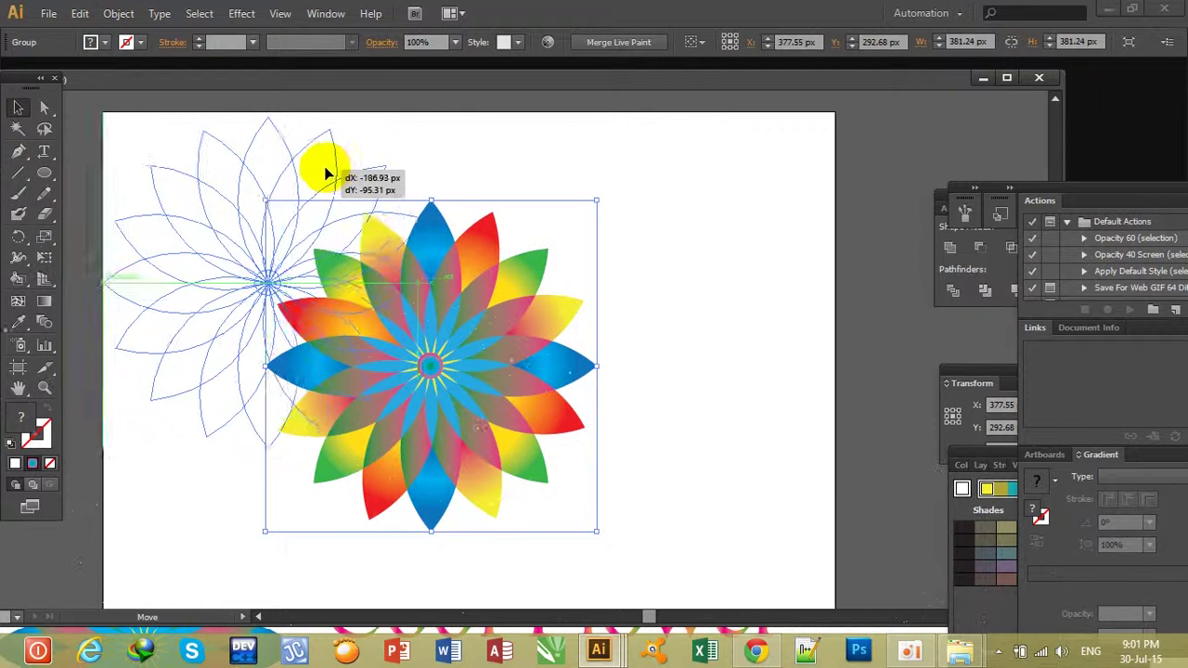
drag(313, 172, 330, 176)
Step: Nudge the flower group slightly right and down, then deselect it
click(587, 292)
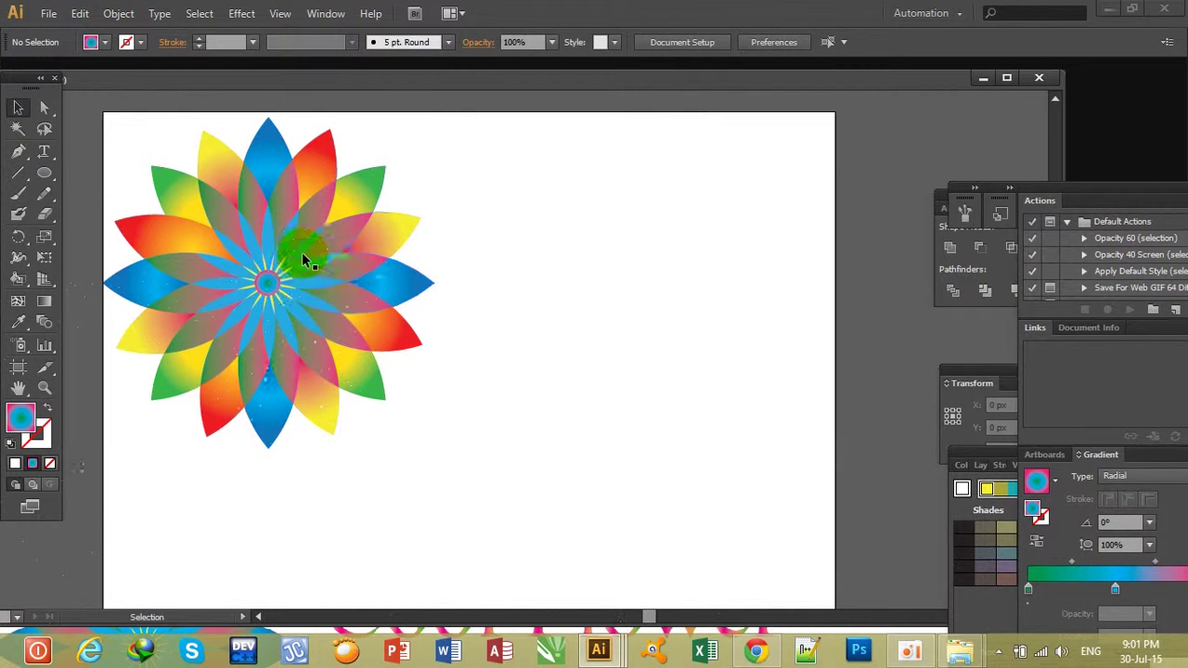
click(258, 233)
key(Right)
key(Down)
key(Down)
key(Right)
key(Right)
key(Right)
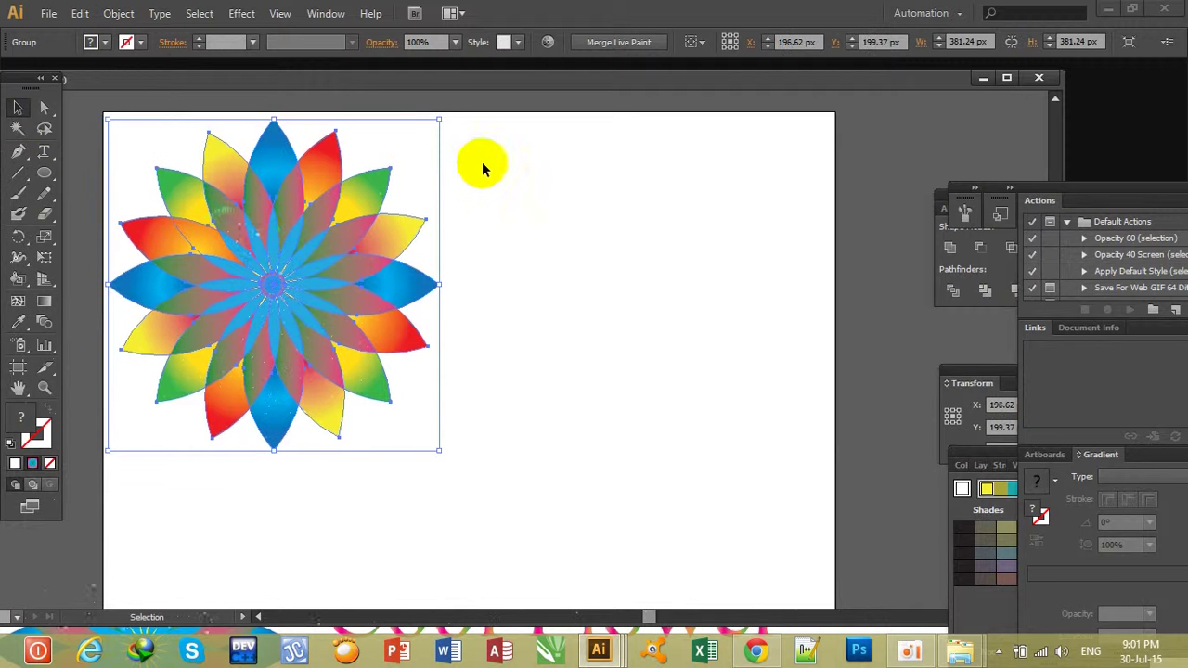
click(547, 215)
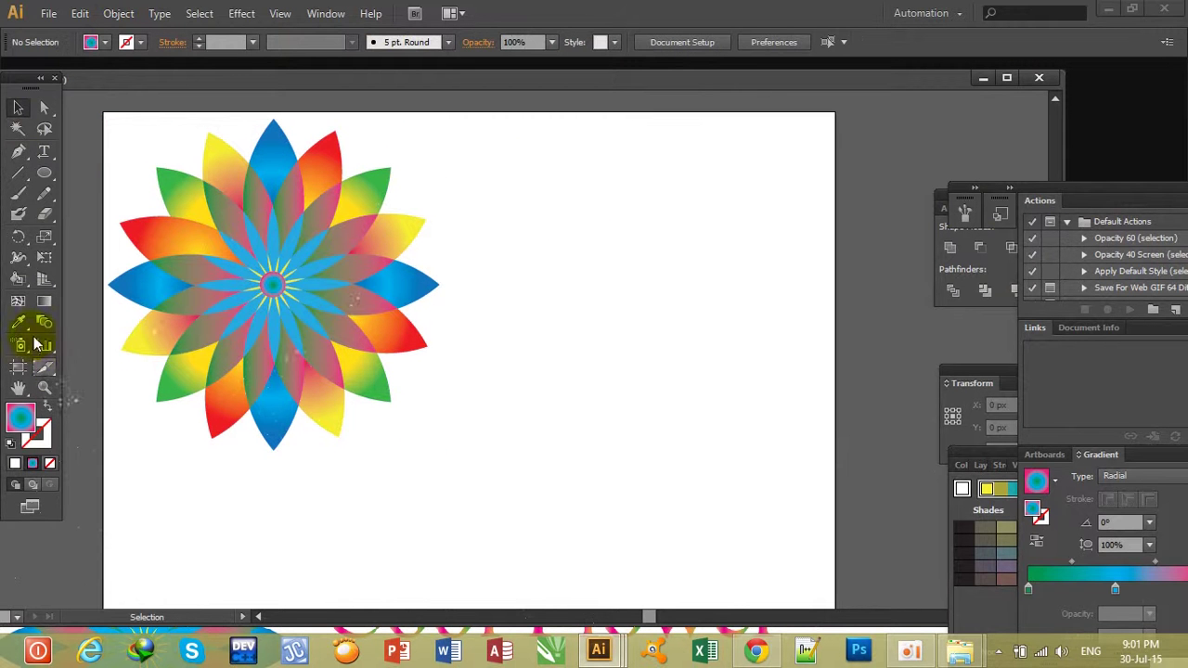
Step: Start a horizontal text insertion point to the right of the flower
click(53, 163)
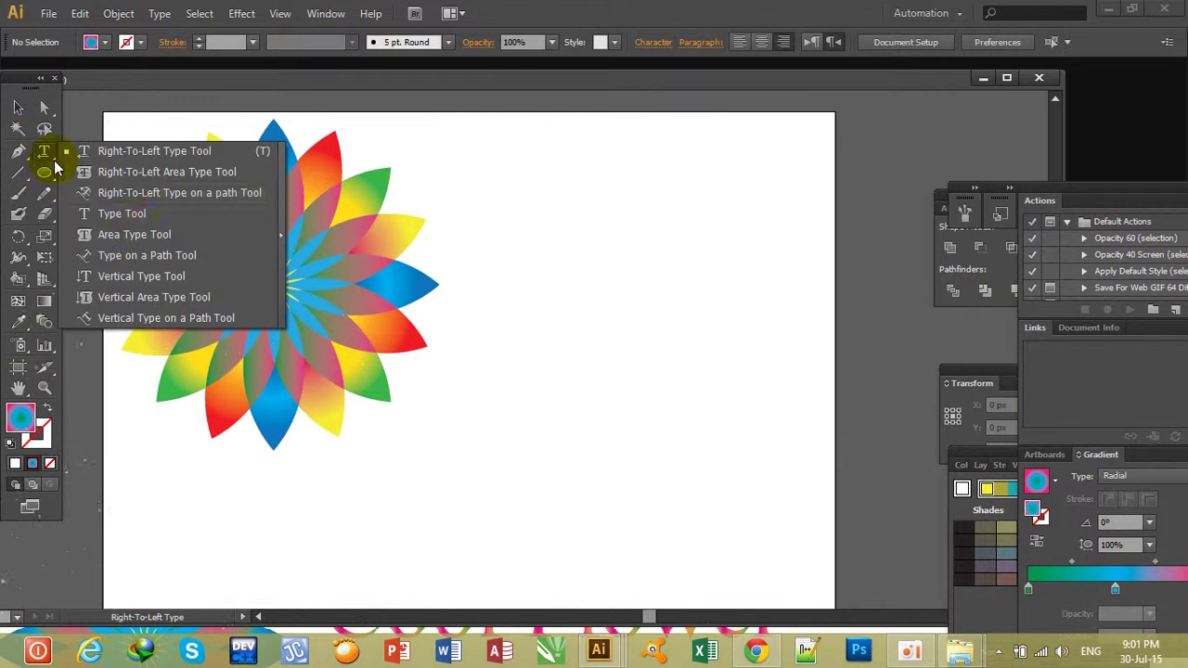
drag(53, 167, 130, 215)
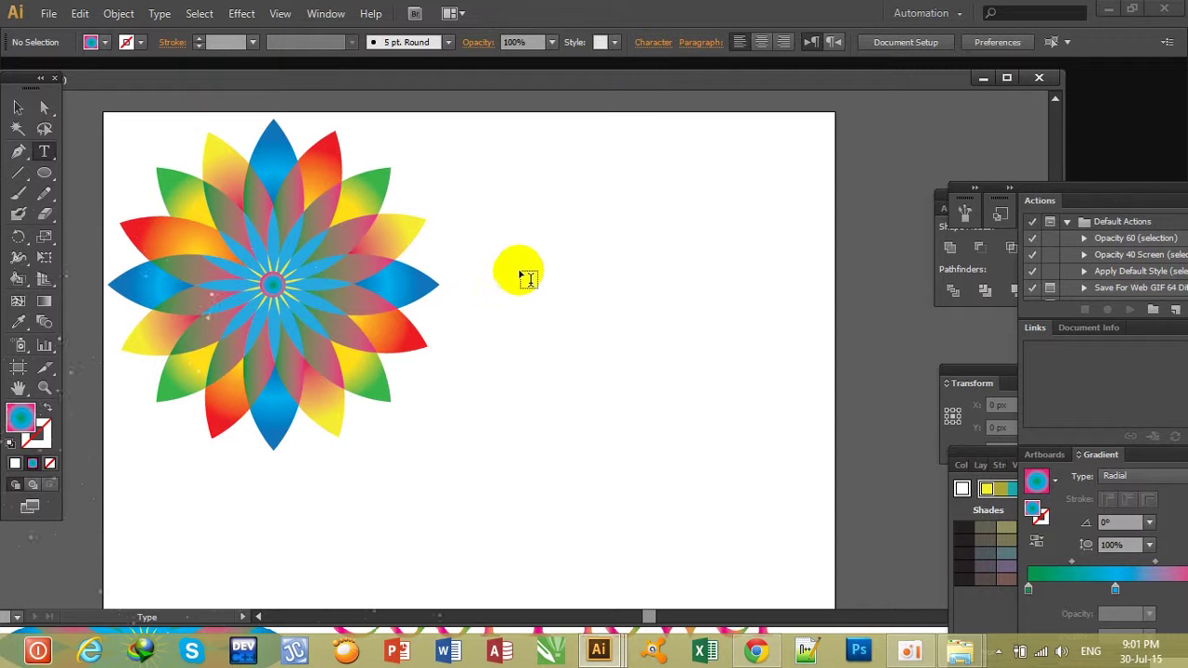
click(548, 269)
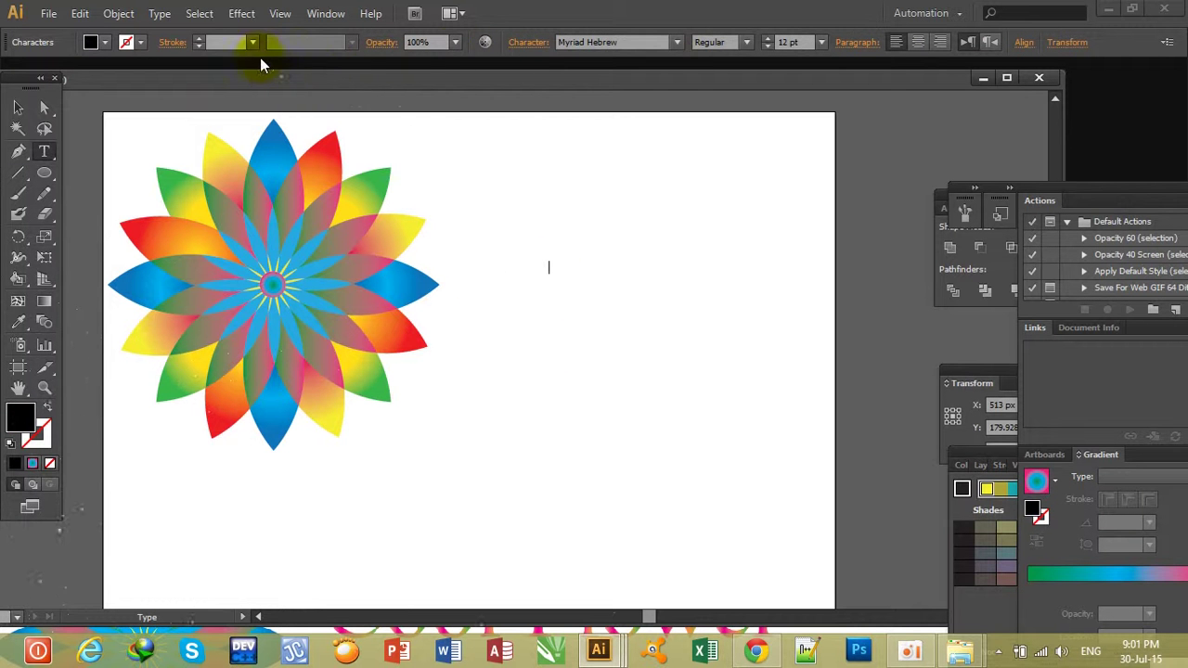
Step: Set the text font to Times New Roman
click(677, 43)
click(623, 46)
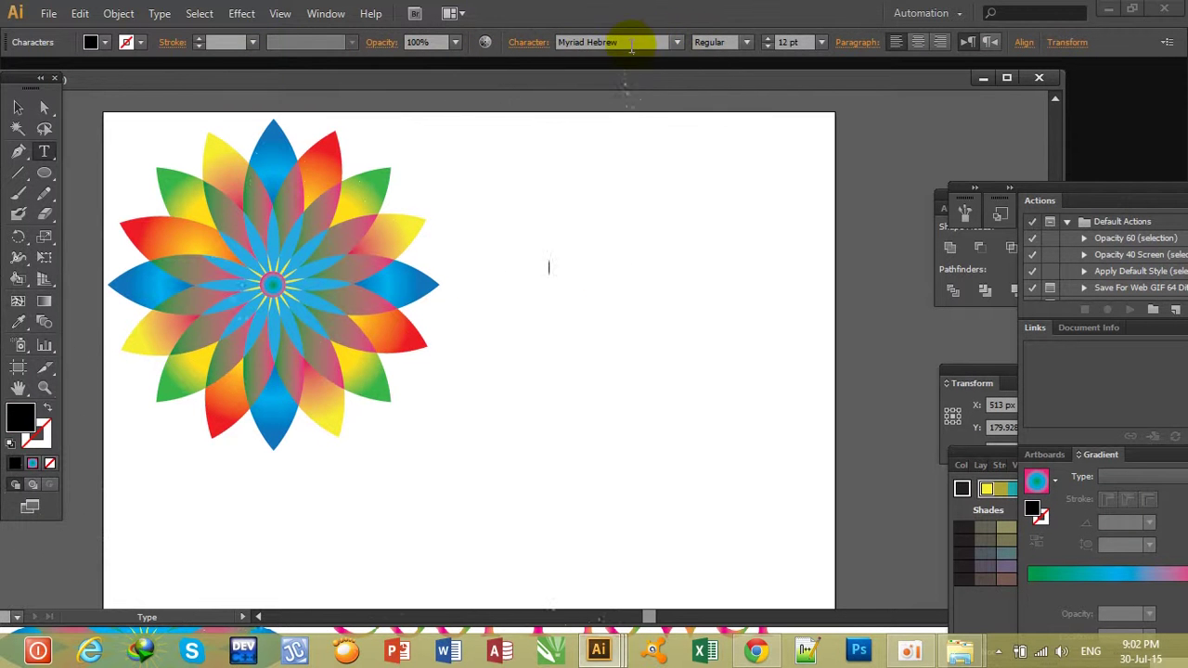
text(T)
key(Return)
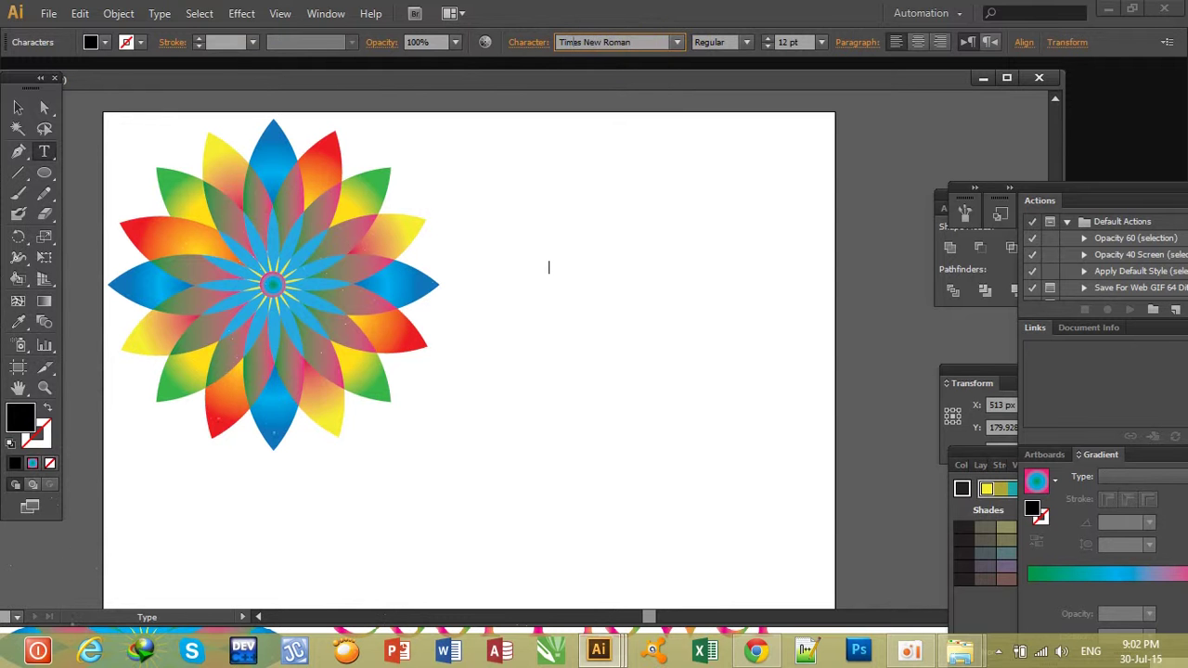
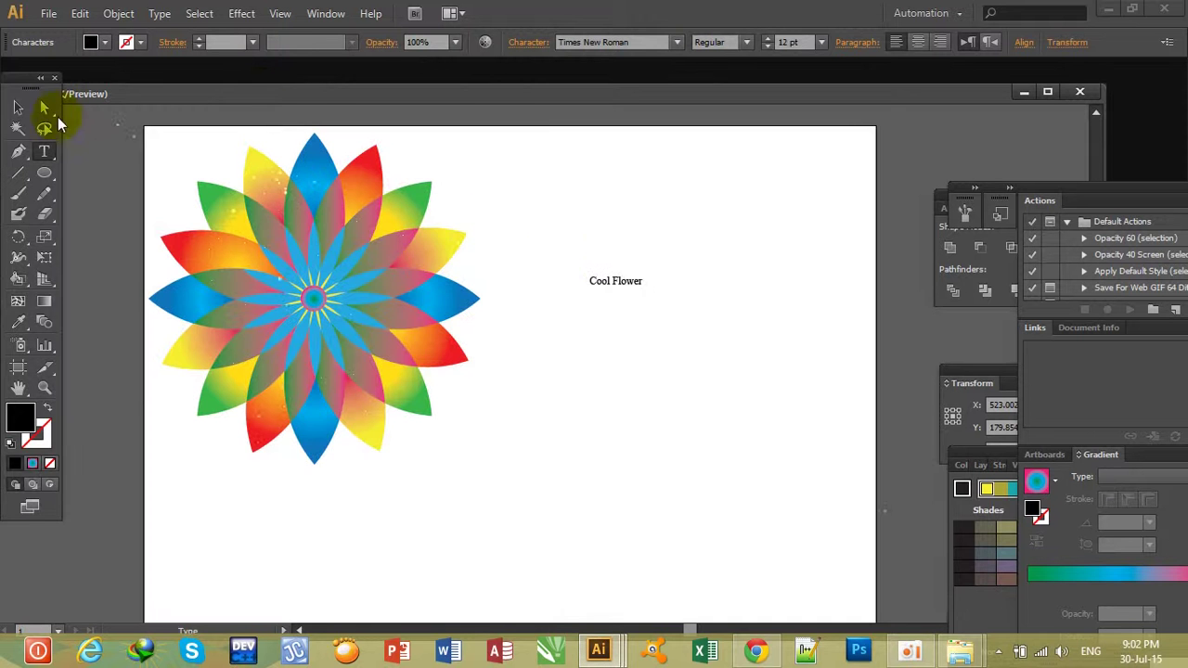
Step: Scale up the Cool Flower text and move it down to the right, beside the flower
click(18, 109)
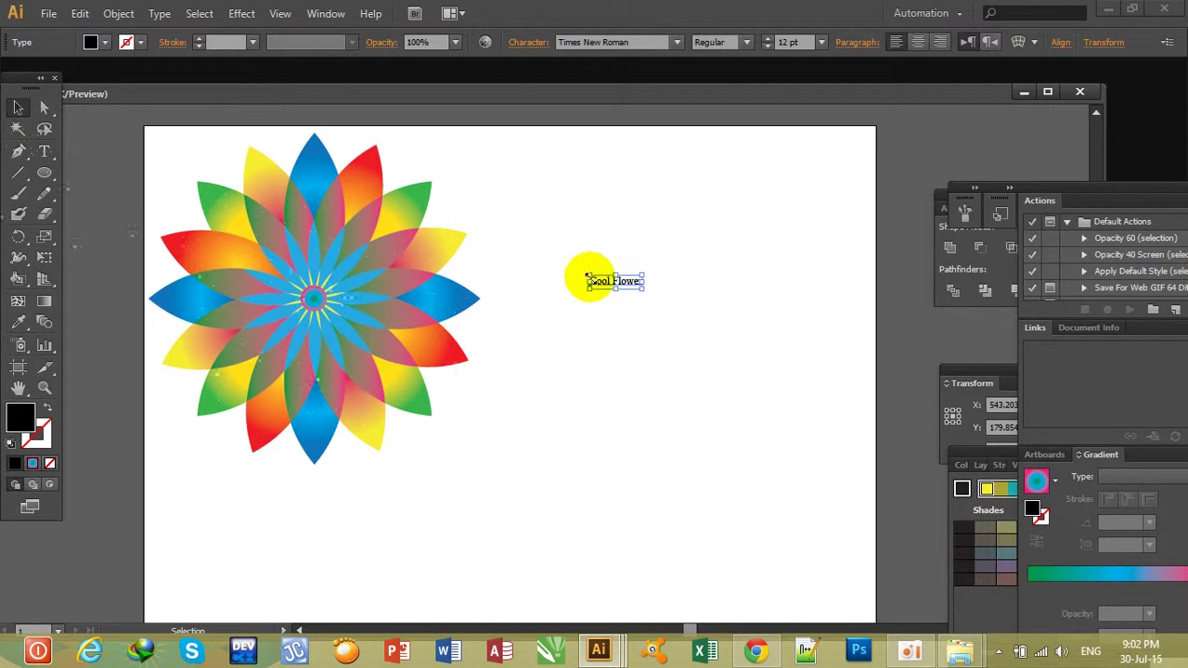
mouse_move(587, 272)
mouse_down()
mouse_move(458, 216)
mouse_move(464, 207)
mouse_up()
drag(607, 276, 662, 313)
drag(281, 92, 462, 180)
Step: Return to Untitled-1 in an enlarged window, scale the text to about 84 pt, and nudge it right
click(93, 408)
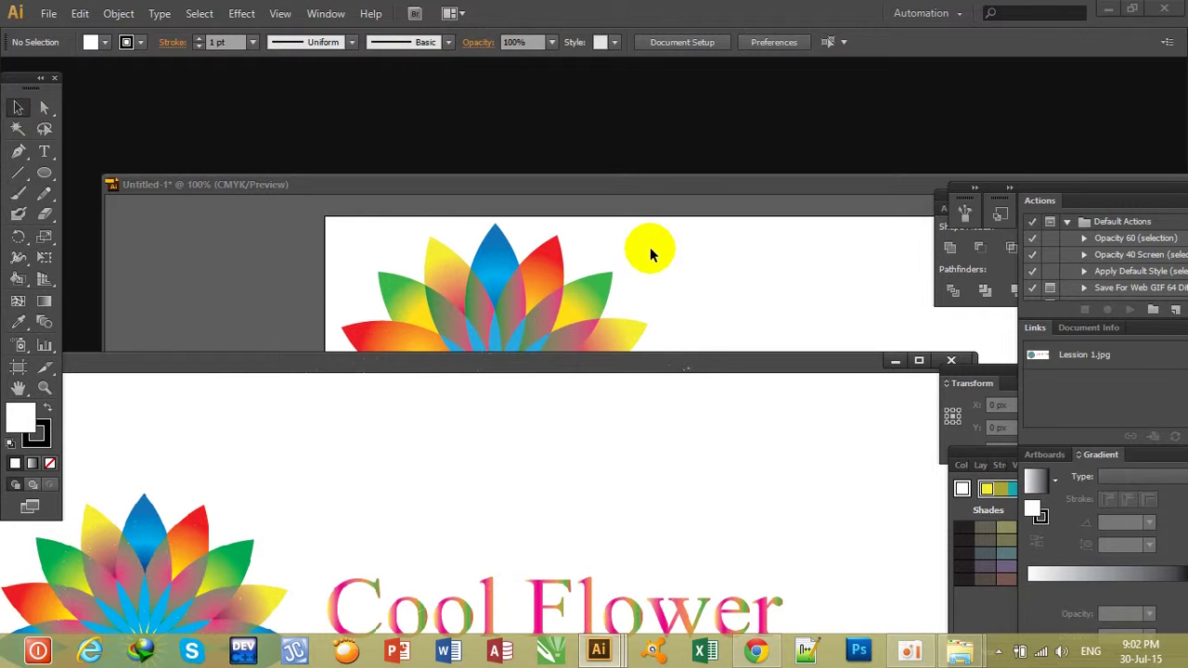
click(692, 292)
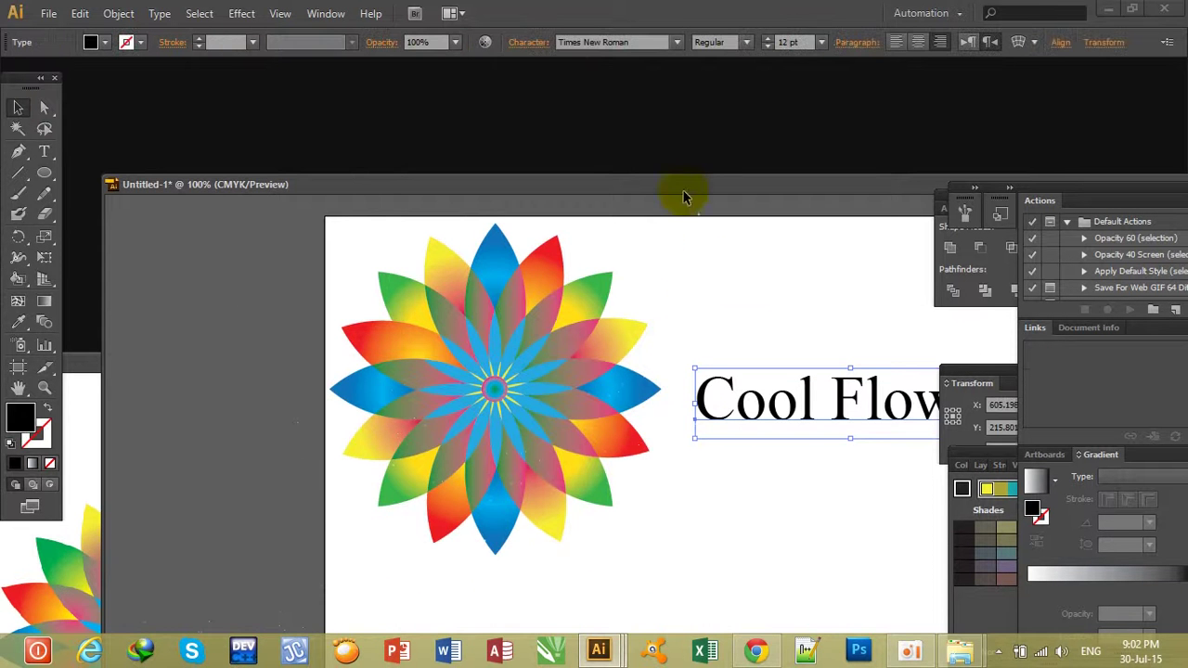
drag(590, 182, 414, 99)
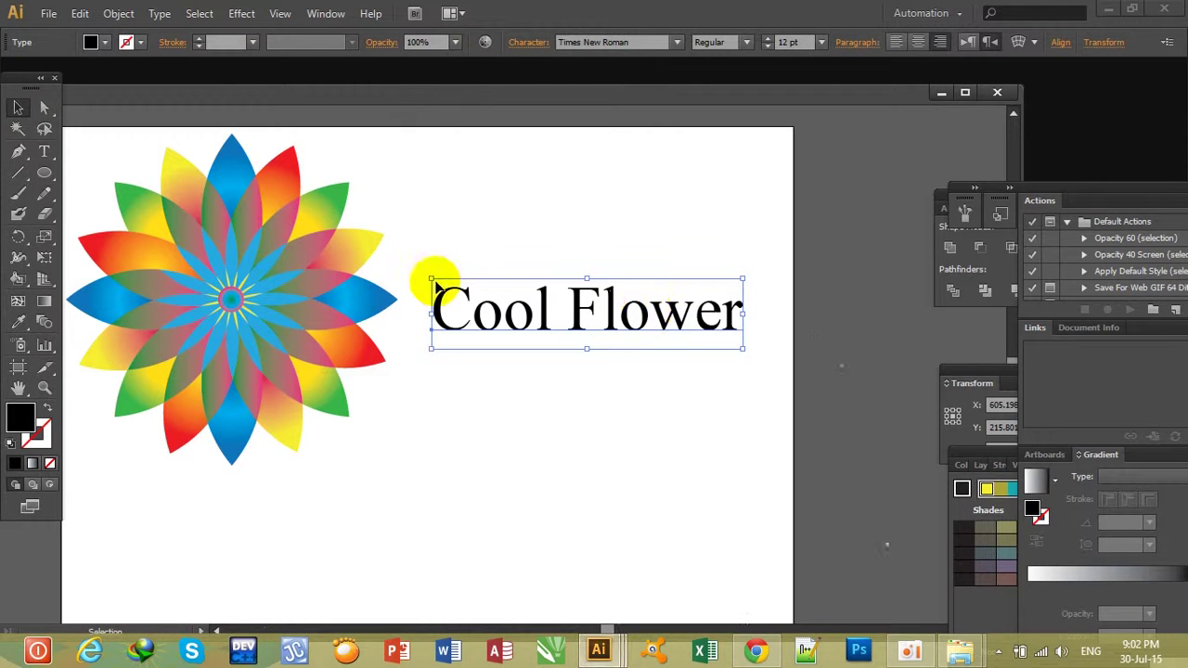
drag(429, 276, 402, 251)
key(Right)
key(Right)
key(Right)
key(Right)
key(Right)
key(Right)
key(Right)
key(Right)
key(Right)
key(Right)
key(Right)
key(Right)
key(Right)
key(Right)
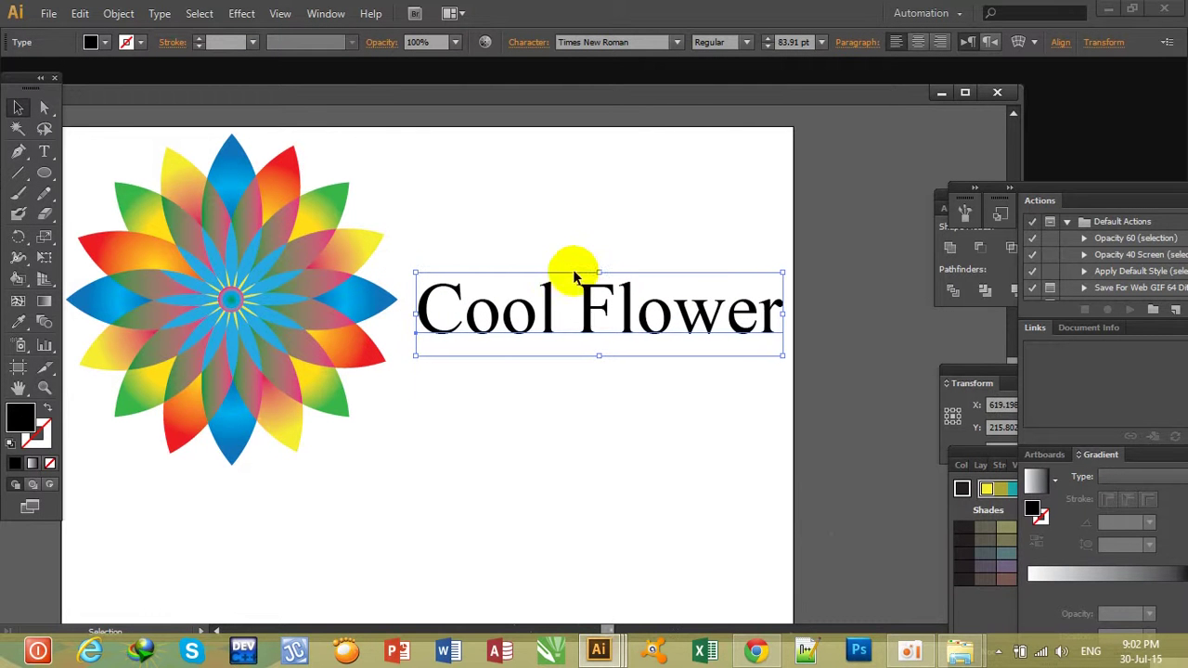
Step: Apply Create Outlines to the Cool Flower text, undoing and redoing it once
right_click(593, 314)
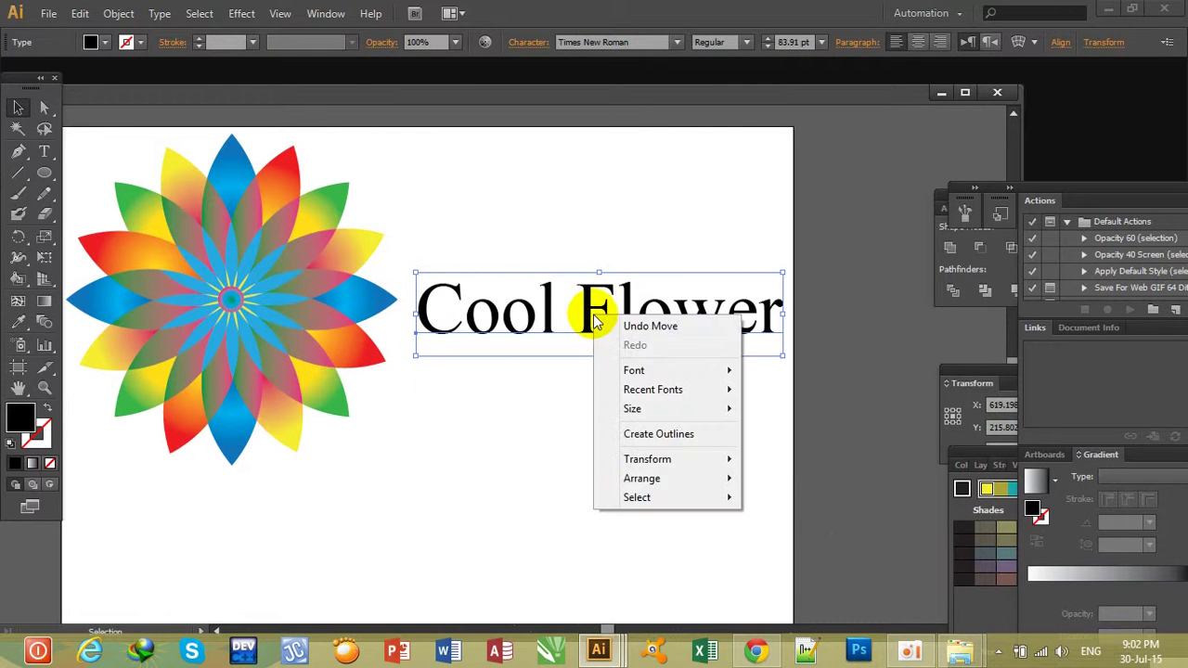
click(655, 434)
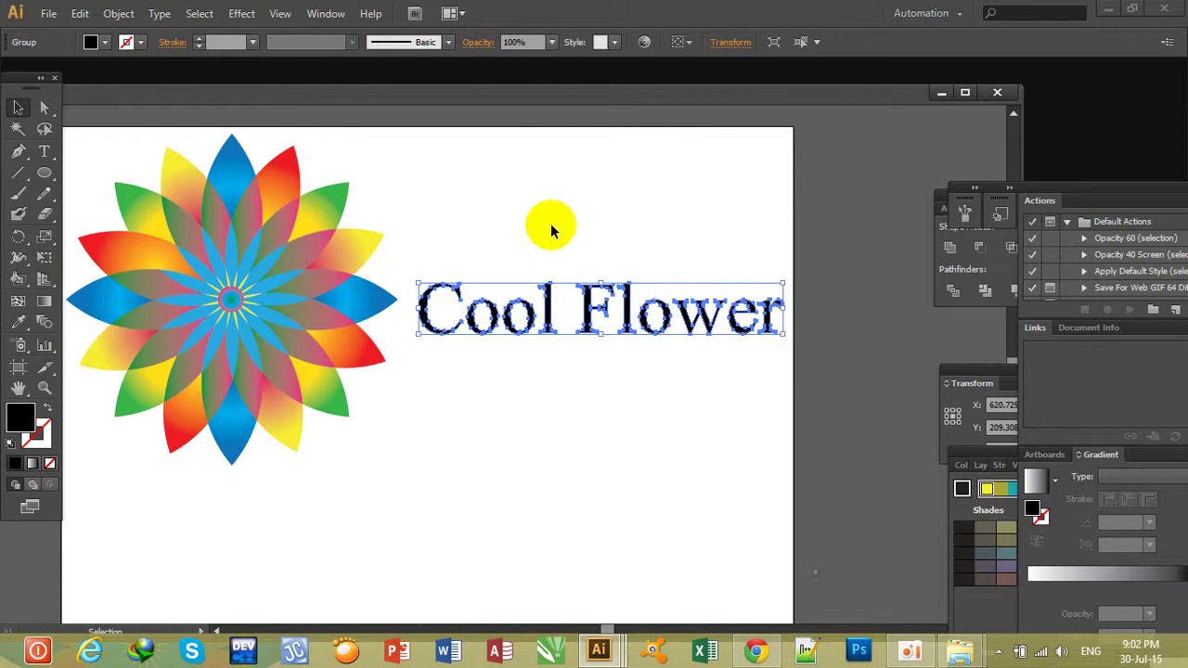
key(ctrl+z)
key(ctrl+shift+z)
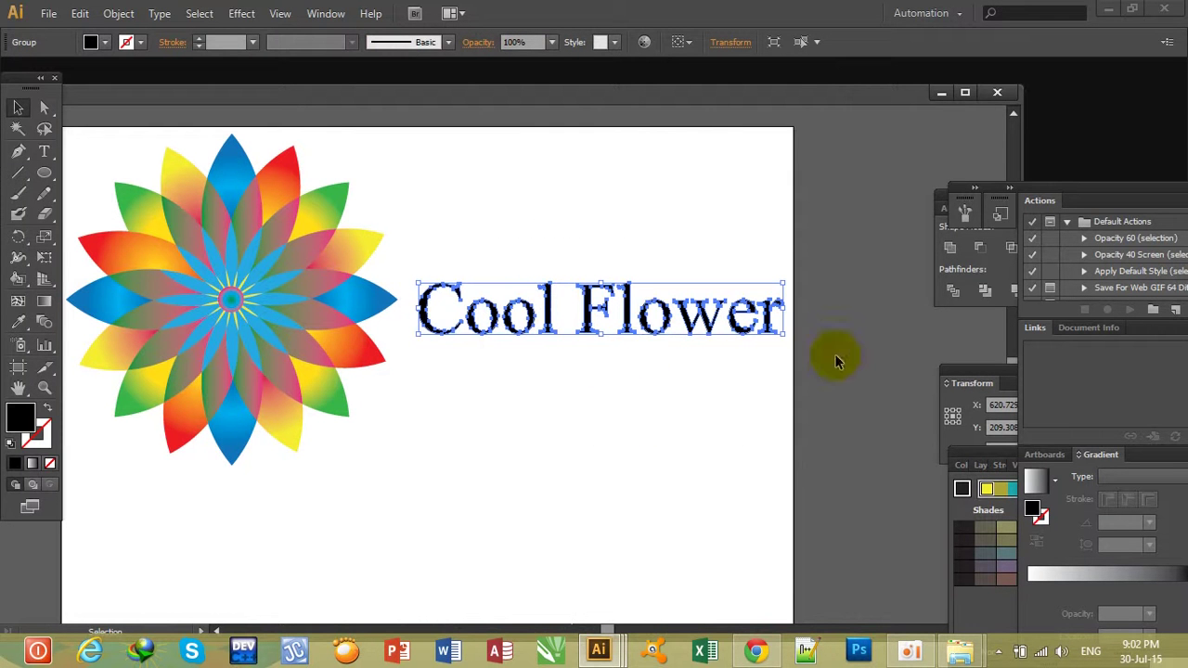
Step: Fill the lettering with the White, Black gradient preset and undock the Gradient panel
click(1053, 483)
click(1053, 483)
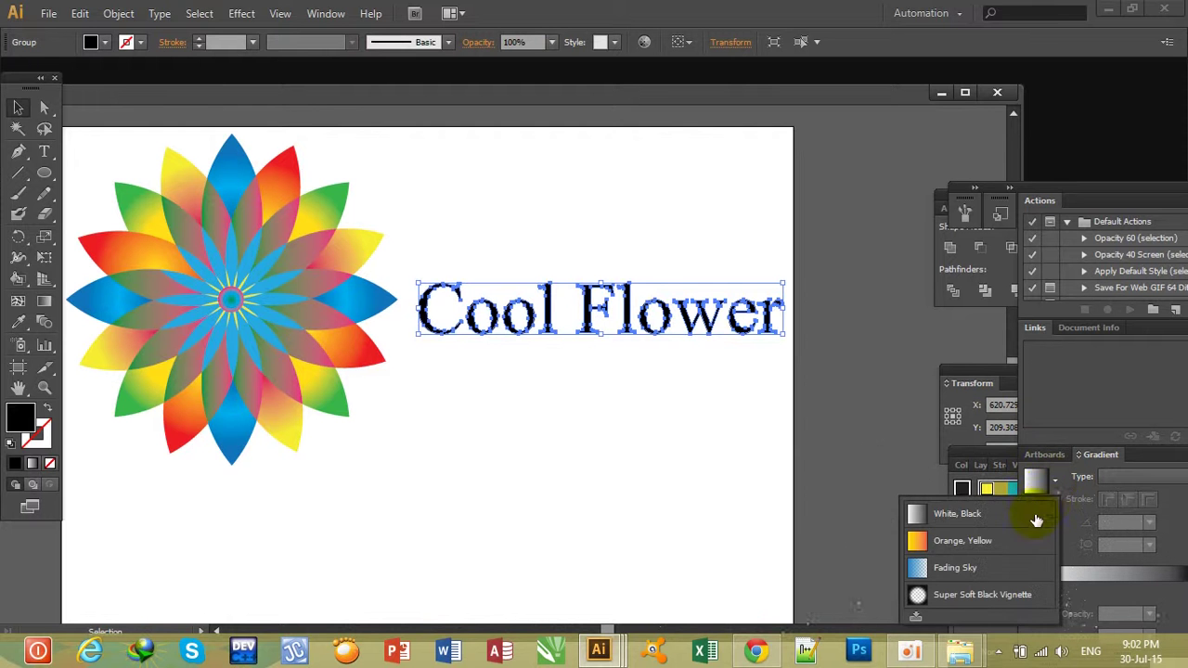
click(1109, 573)
click(1110, 575)
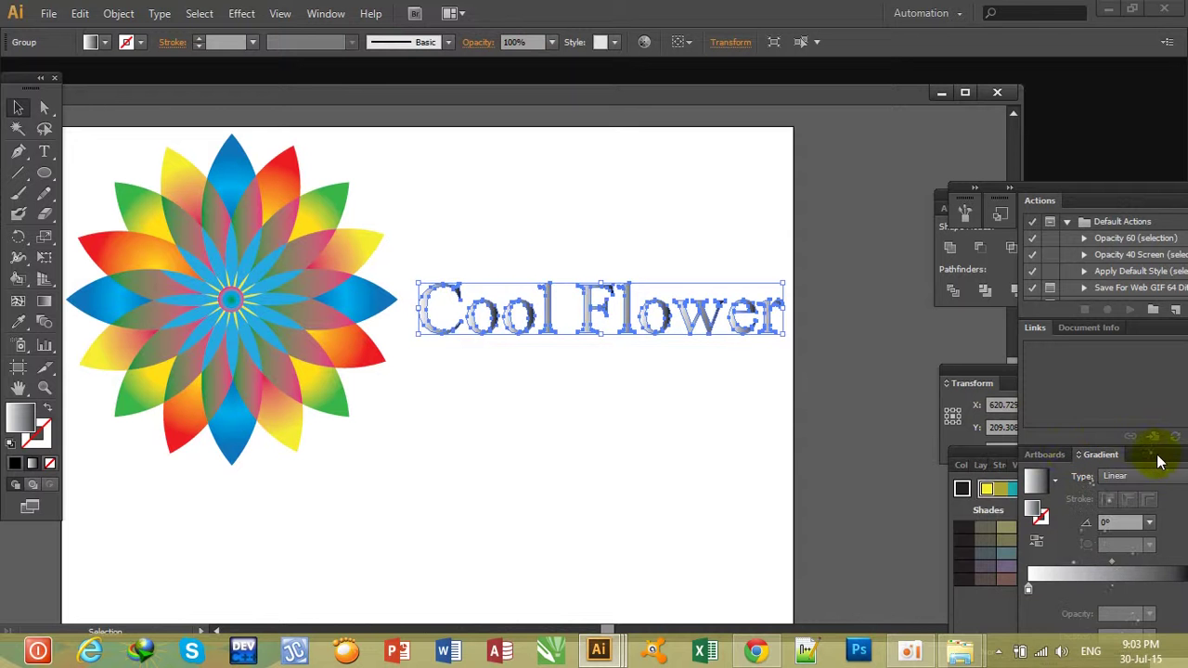
drag(1072, 455, 913, 371)
Step: Add two gradient stops, coloring the right one magenta and the 23.12% one yellow
click(944, 506)
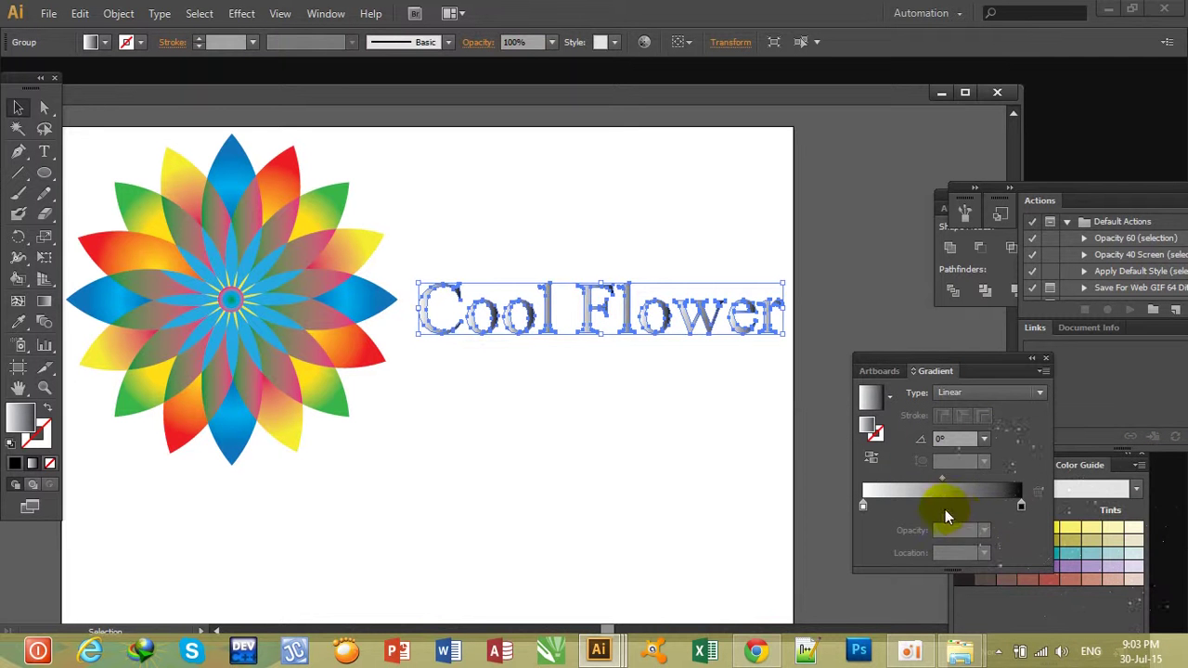
click(899, 505)
drag(947, 507, 989, 510)
double_click(988, 507)
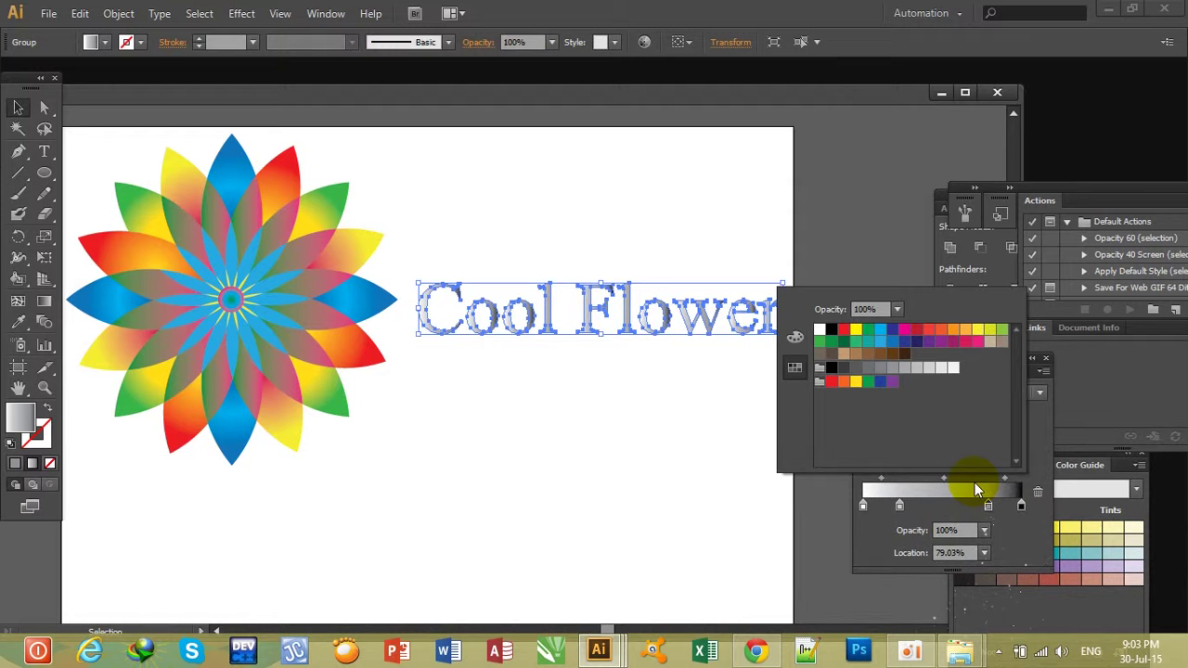
click(953, 340)
click(899, 507)
double_click(899, 506)
click(979, 331)
Step: Make the gradient ends red and green, slide yellow to 59.14%, then remove it
click(862, 505)
double_click(863, 506)
click(832, 382)
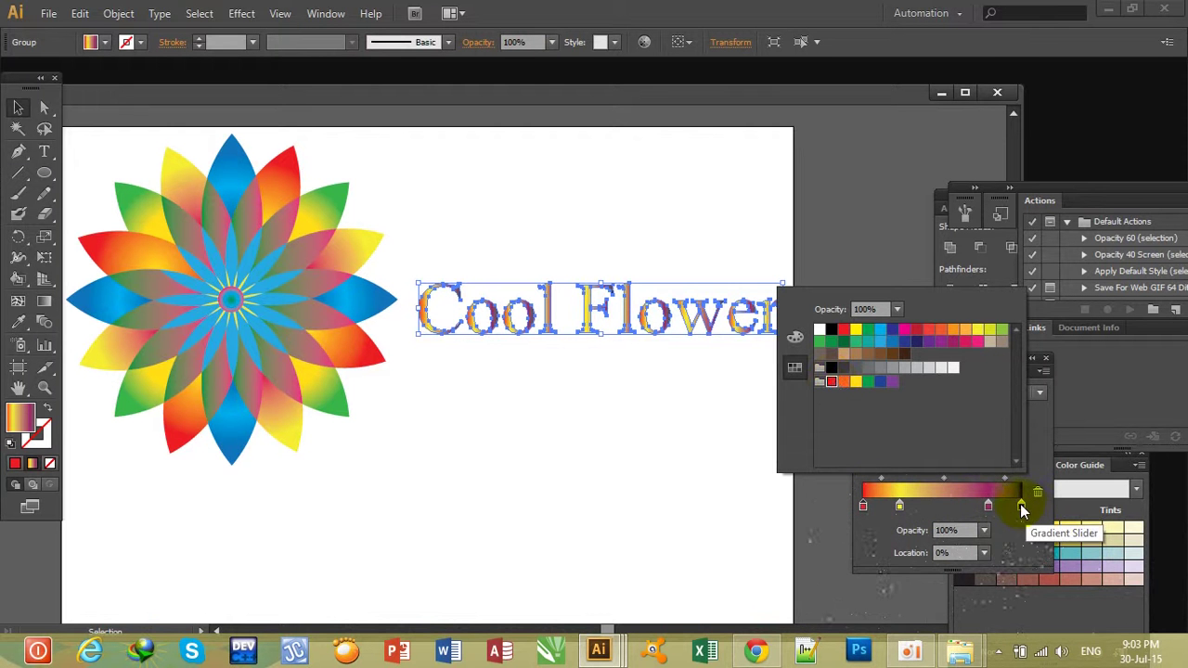
click(1021, 506)
double_click(1021, 506)
click(818, 341)
click(986, 506)
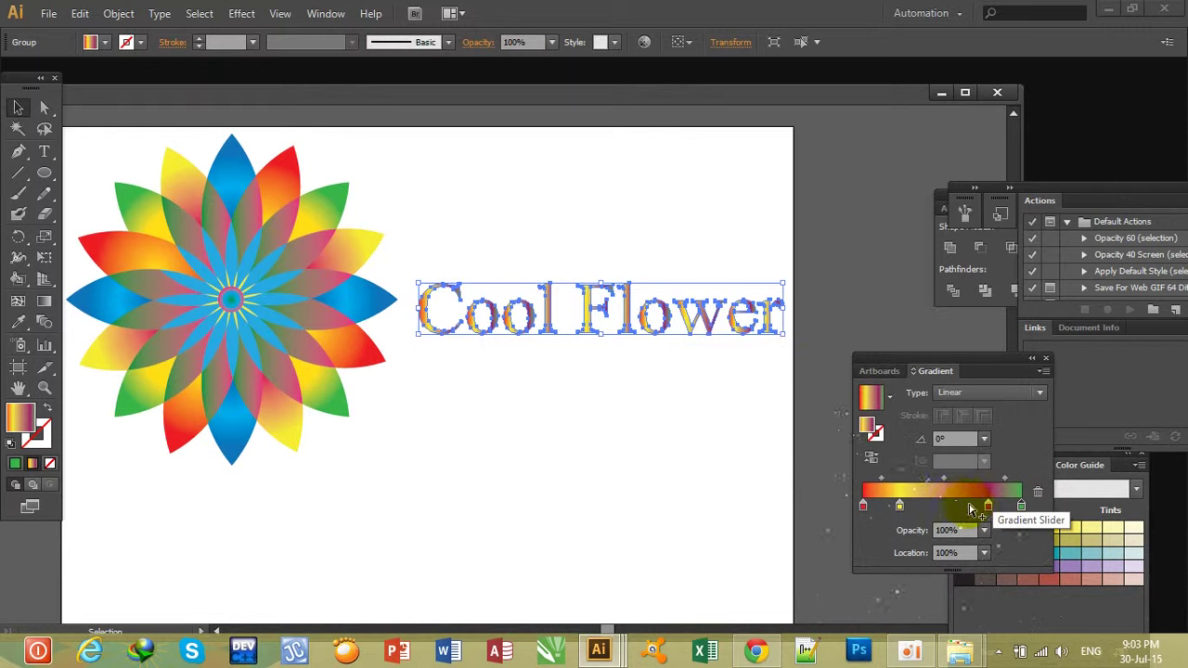
drag(899, 506, 956, 505)
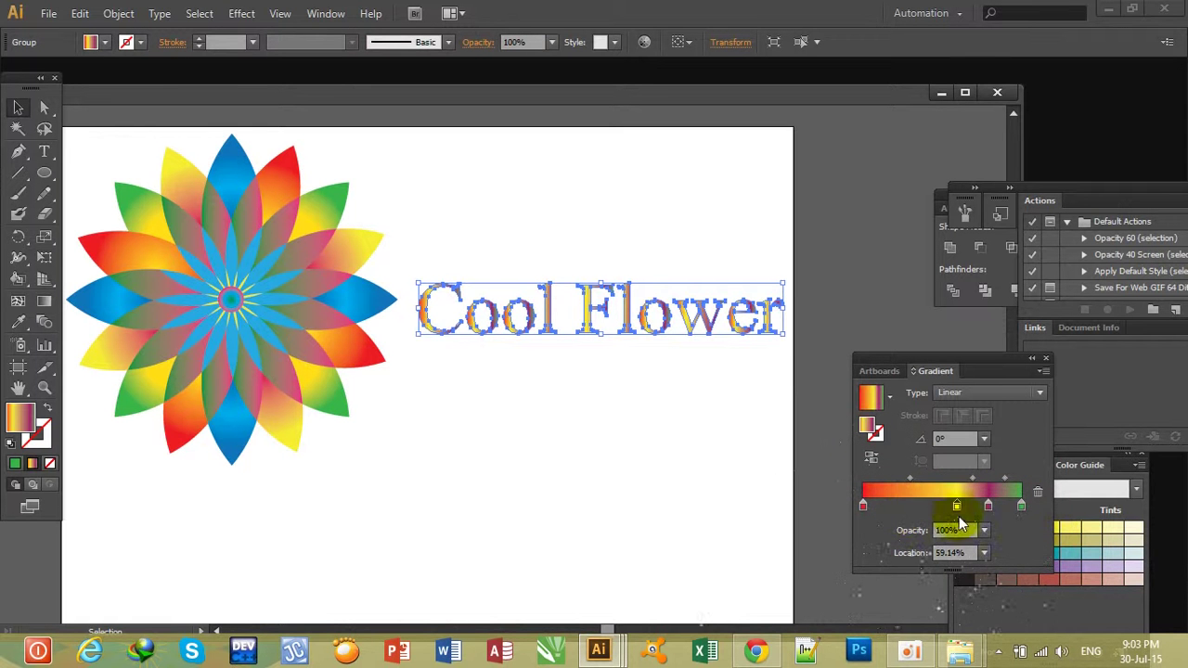
click(1036, 491)
Step: Remove the yellow stop, shift the middle stop right, and make the left end light blue
click(987, 506)
drag(937, 507, 944, 507)
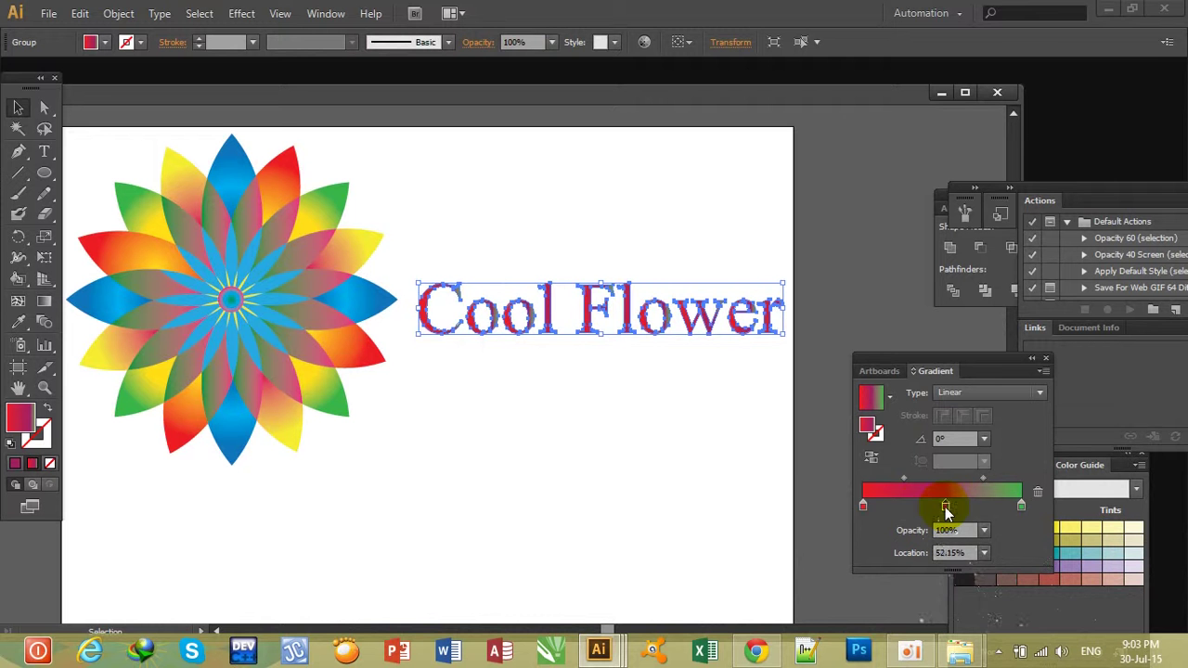
click(862, 505)
double_click(861, 505)
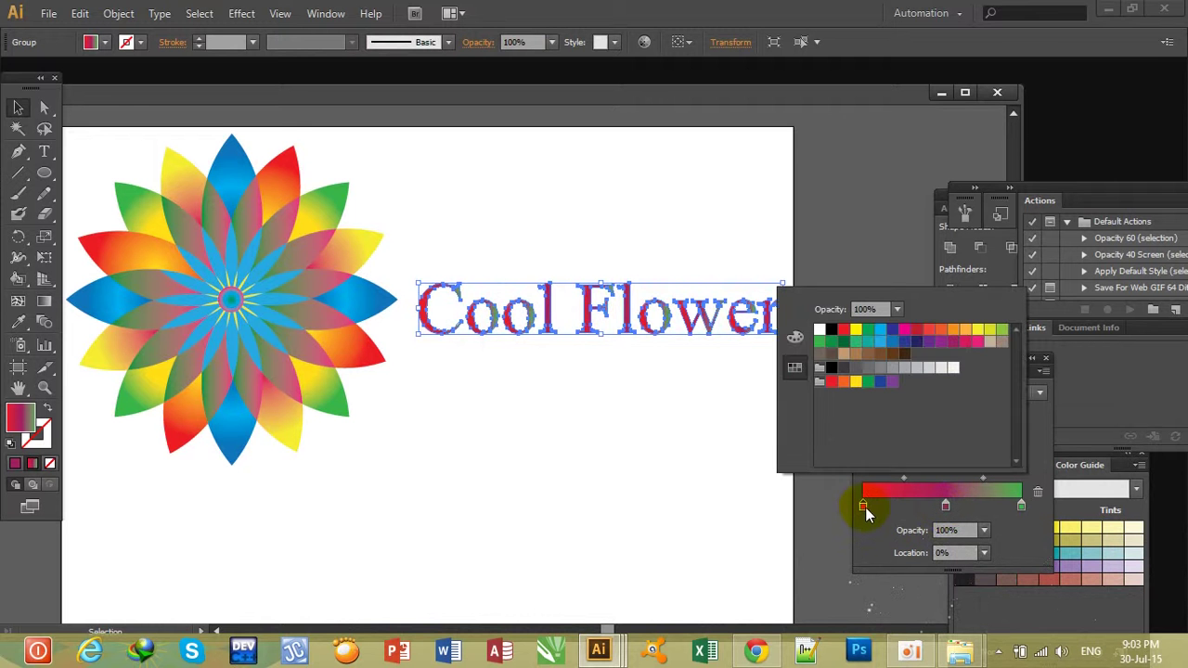
click(881, 342)
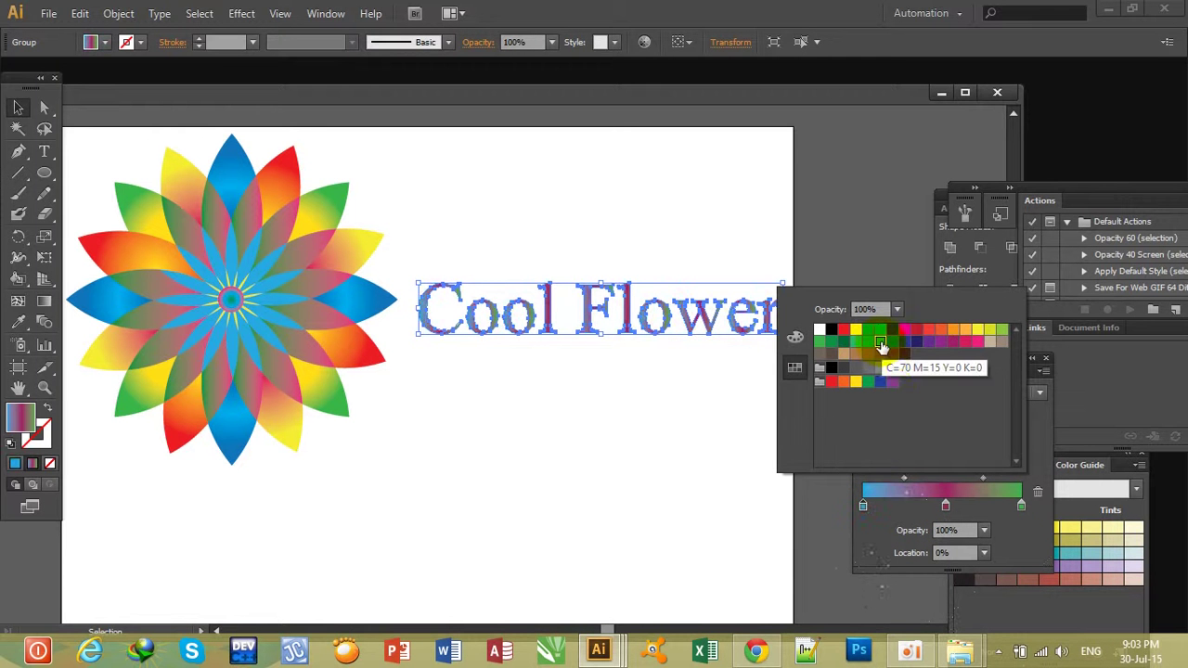
click(946, 506)
Step: Try yellow for the middle gradient stop, then recolor it pink
click(946, 507)
double_click(1020, 505)
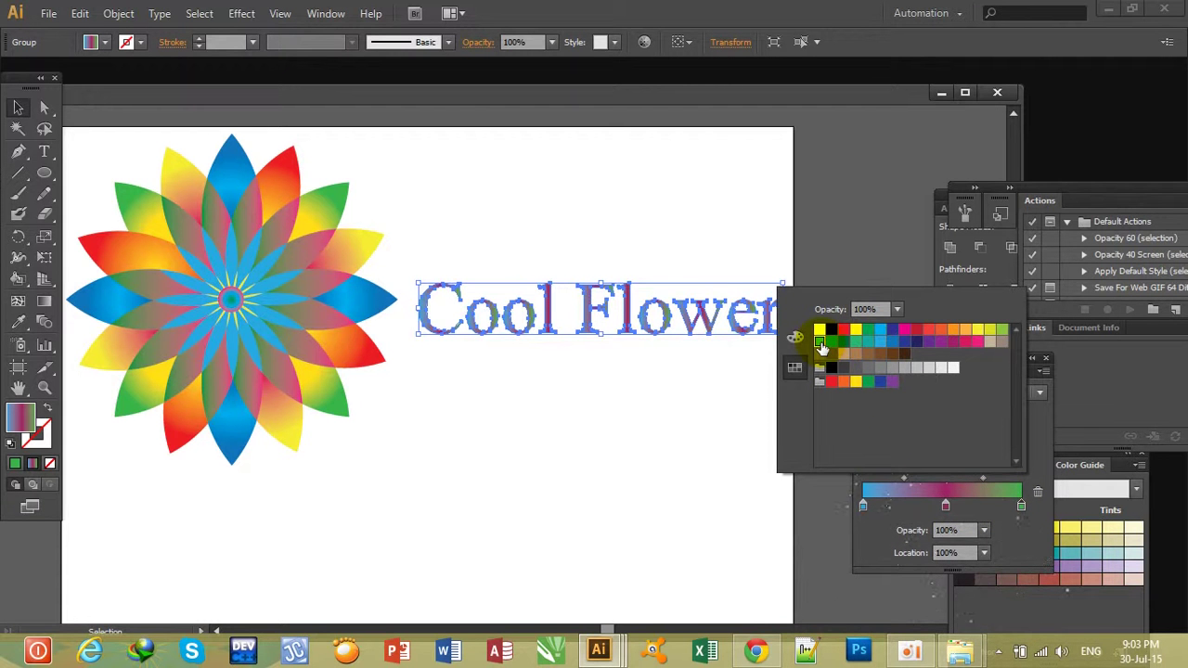
click(944, 505)
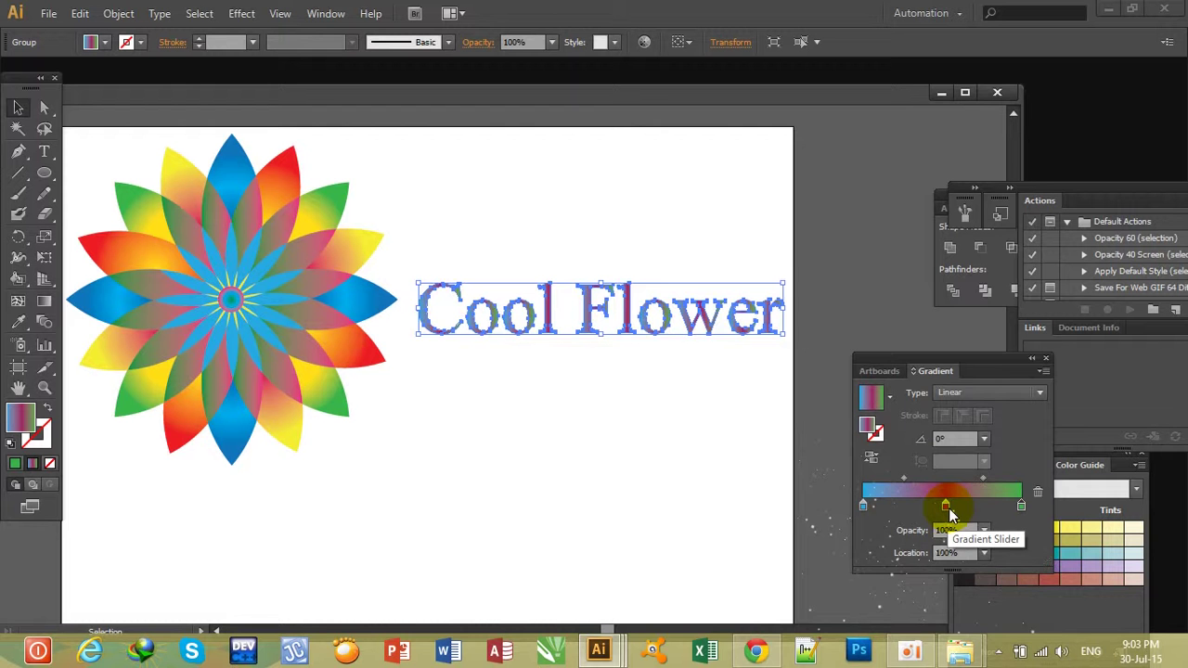
double_click(945, 507)
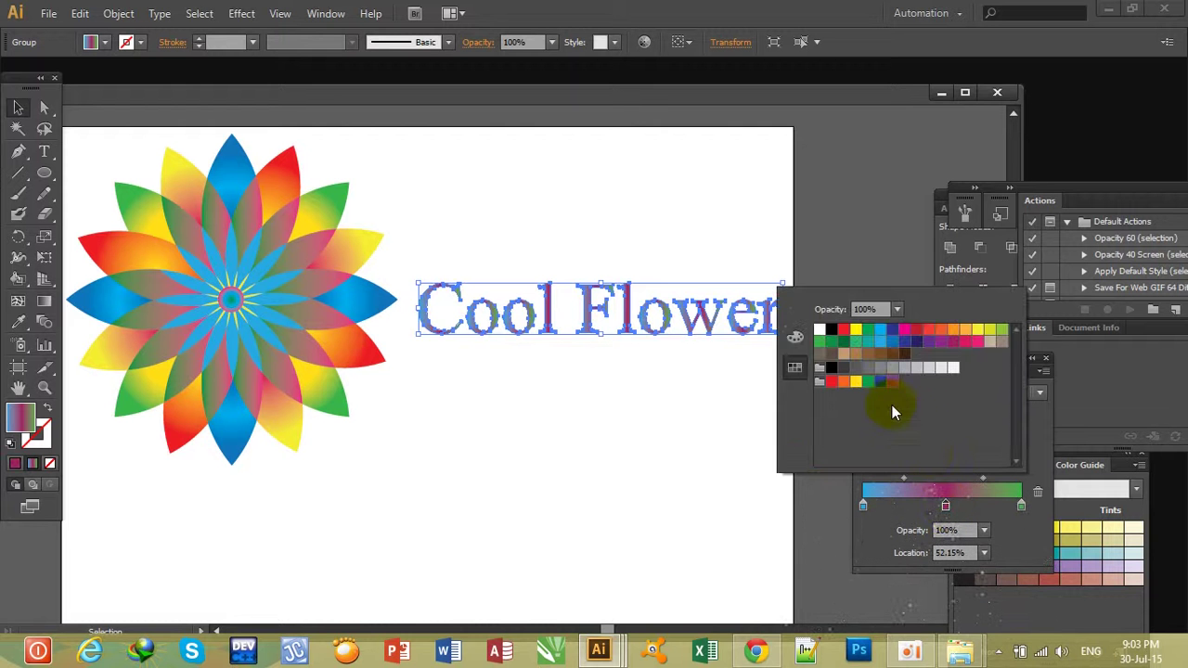
click(858, 386)
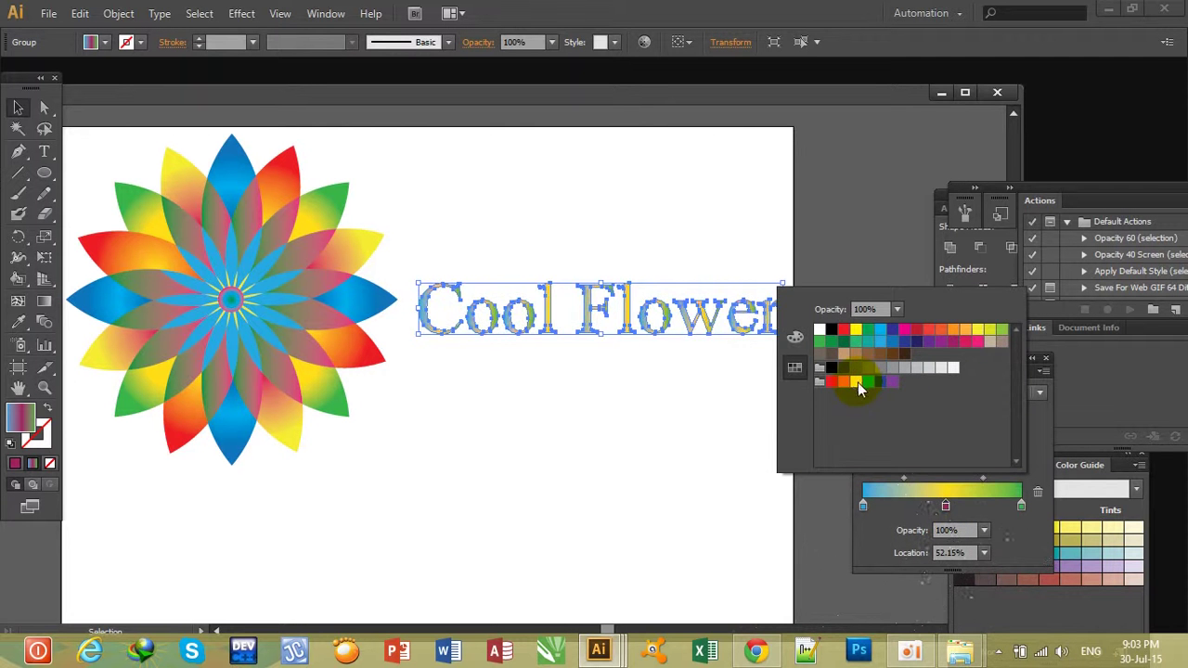
click(614, 427)
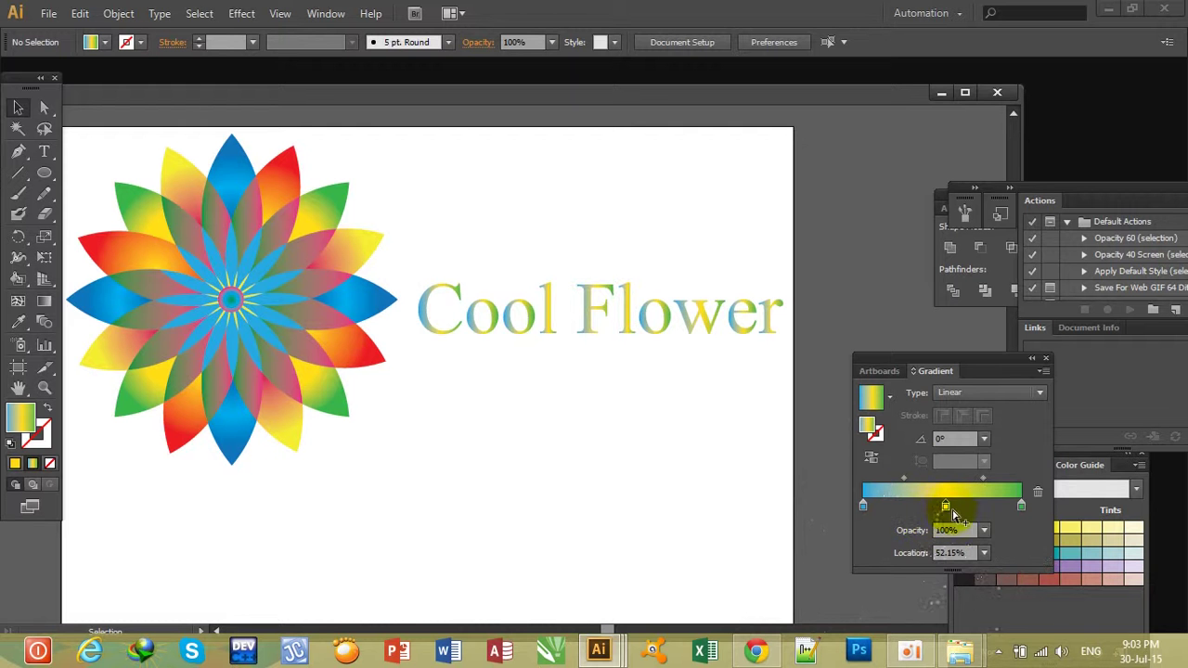
double_click(946, 507)
click(966, 343)
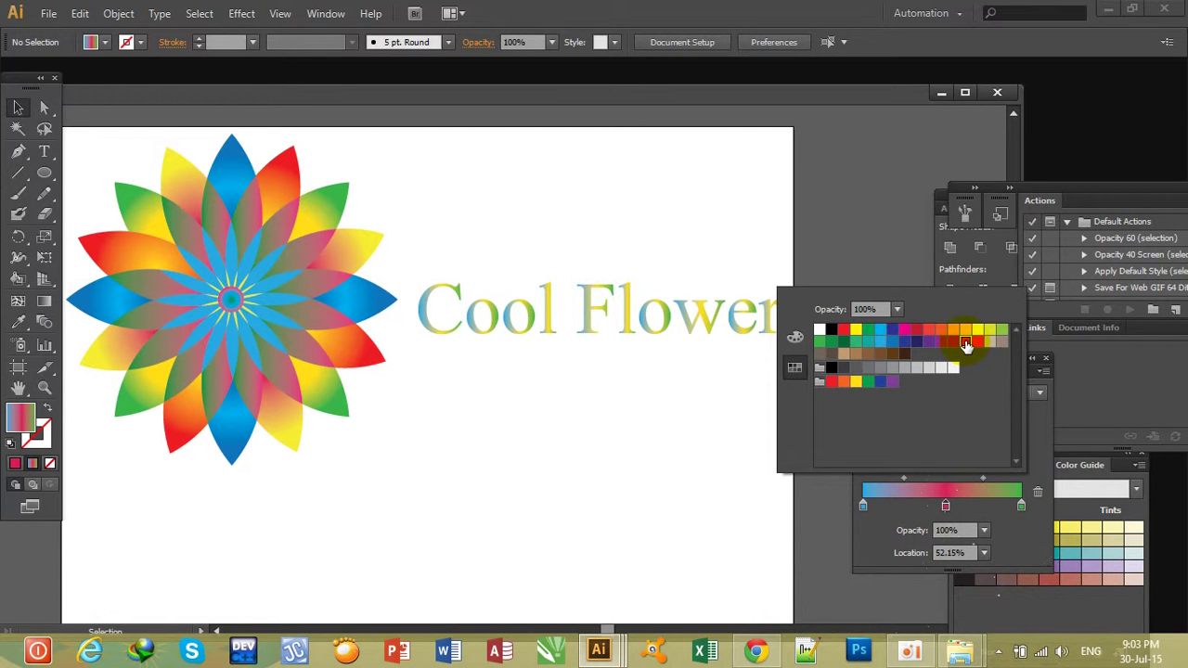
click(418, 223)
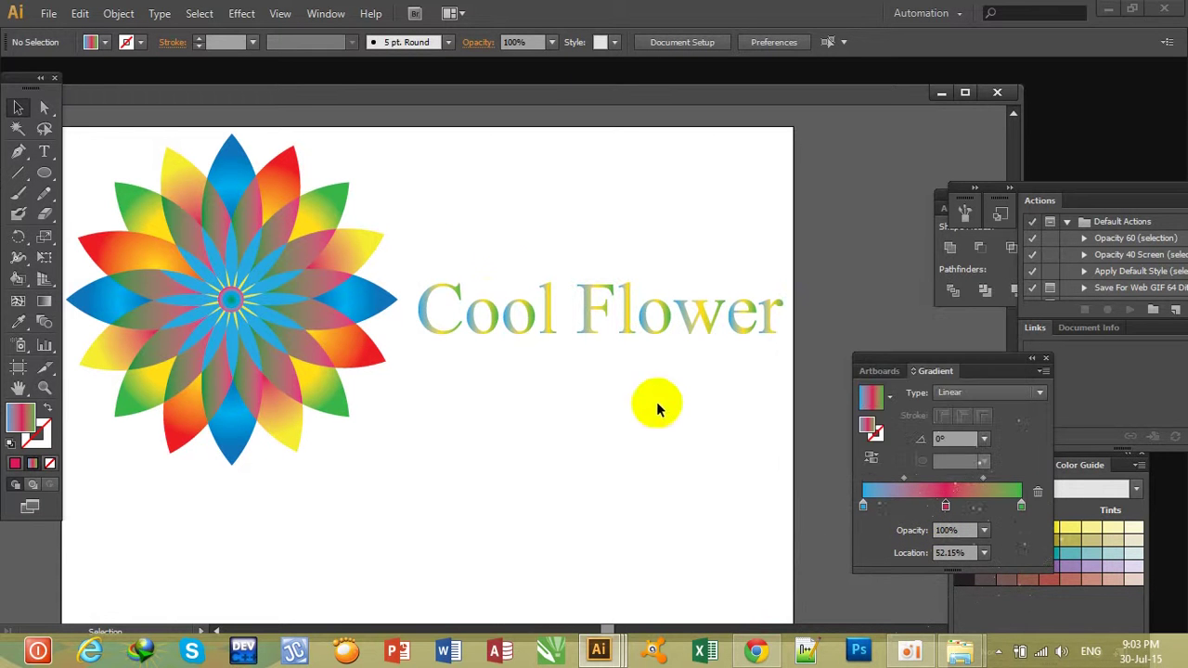
Step: With the Cool Flower text selected, make its 52.15% middle stop magenta and deselect
drag(451, 244, 700, 403)
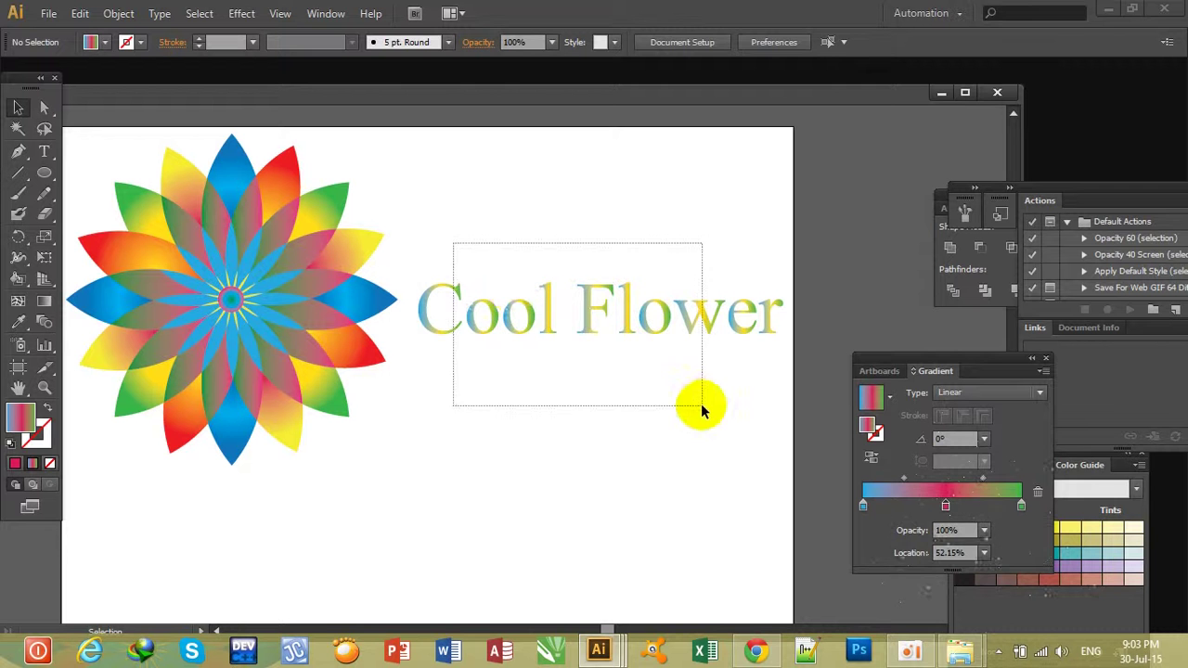
double_click(945, 504)
click(977, 340)
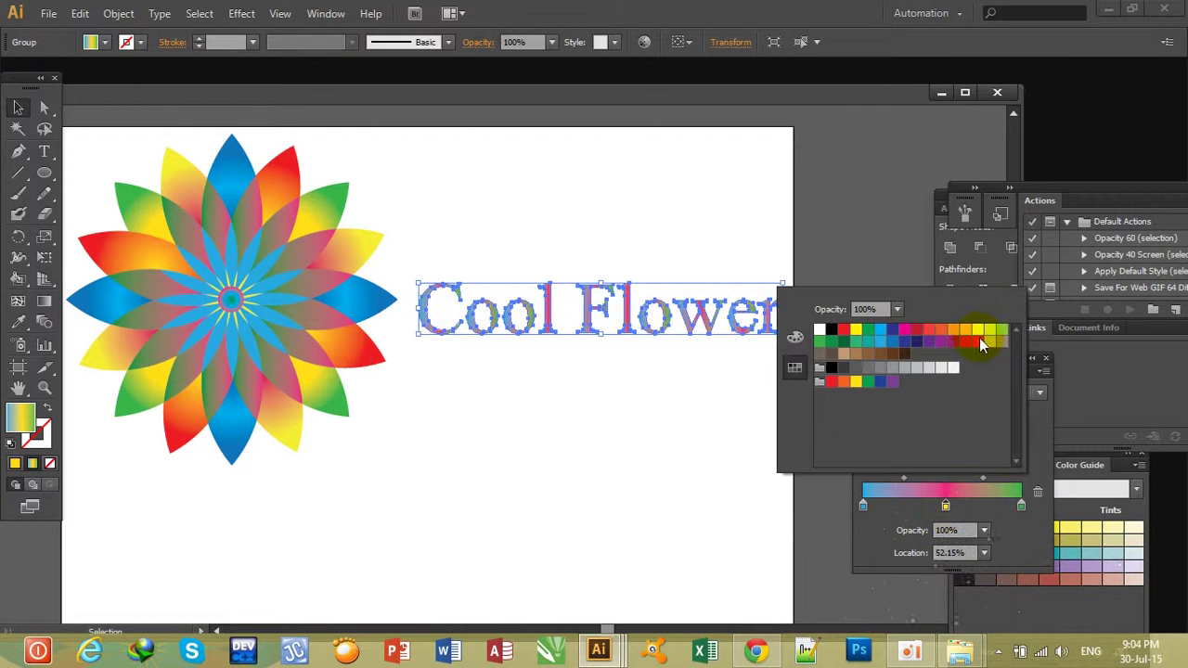
click(670, 381)
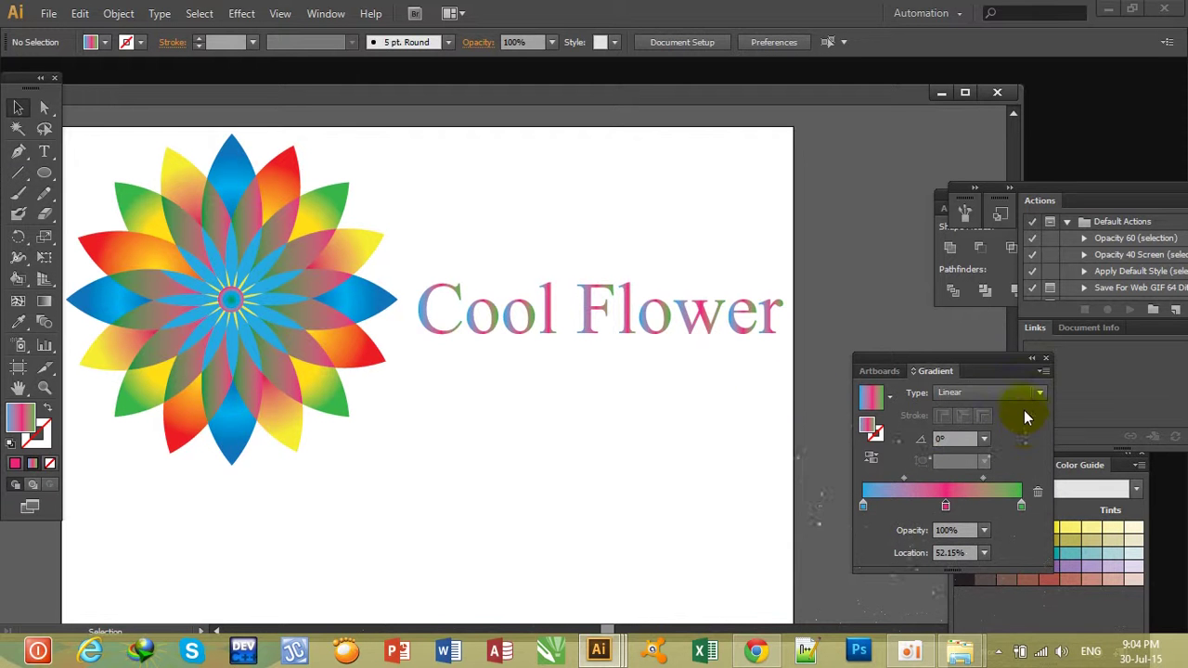
click(1043, 390)
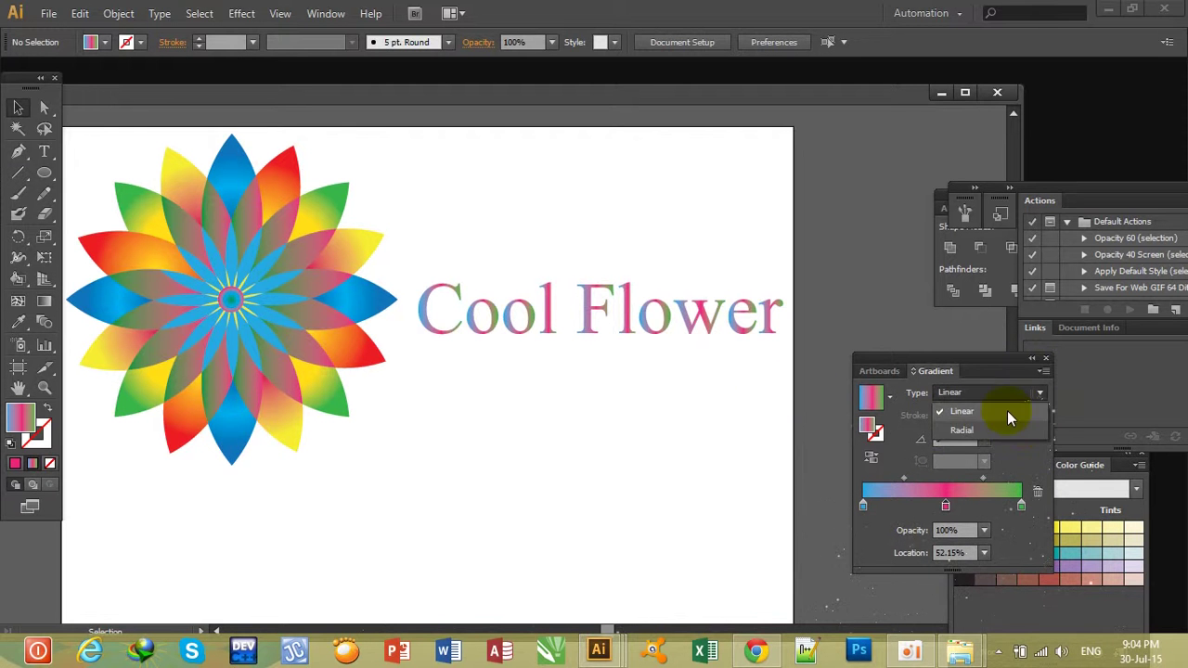
click(984, 433)
drag(396, 234, 723, 408)
click(1006, 393)
click(973, 431)
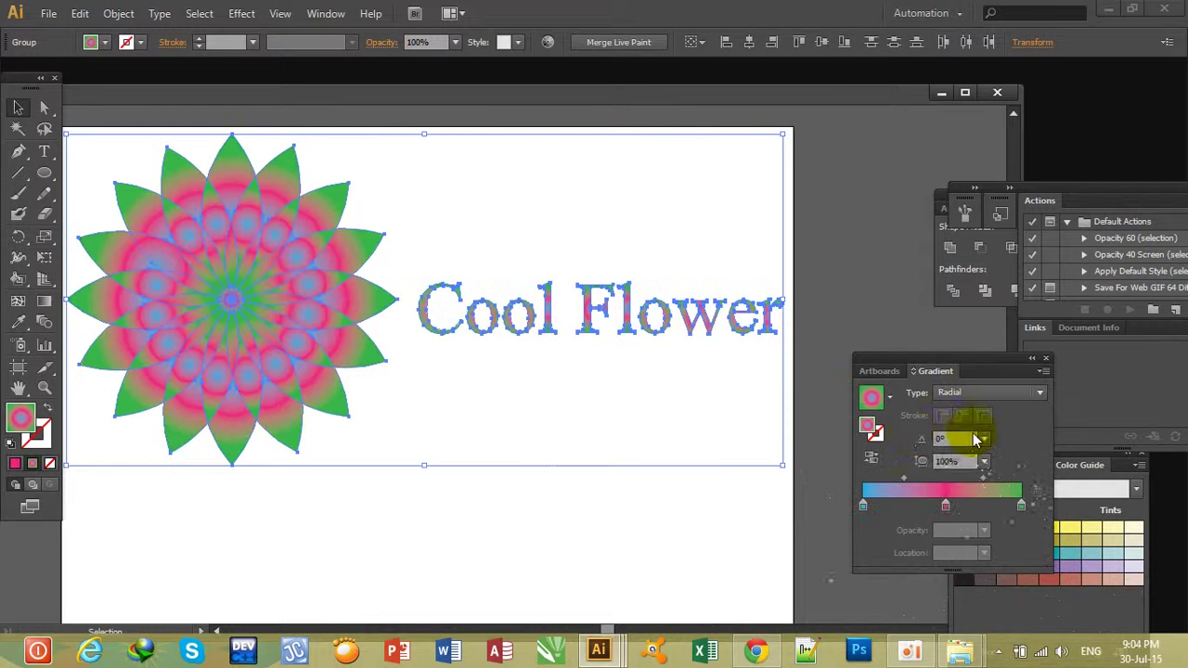
click(607, 422)
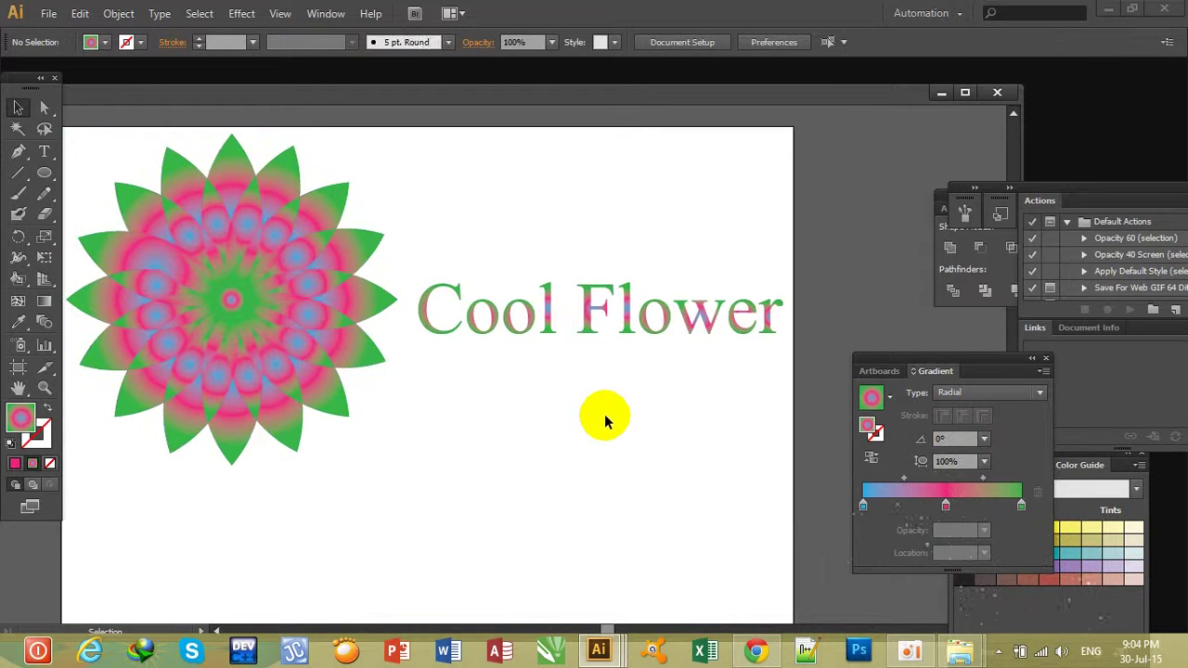
key(ctrl+z)
key(ctrl+z)
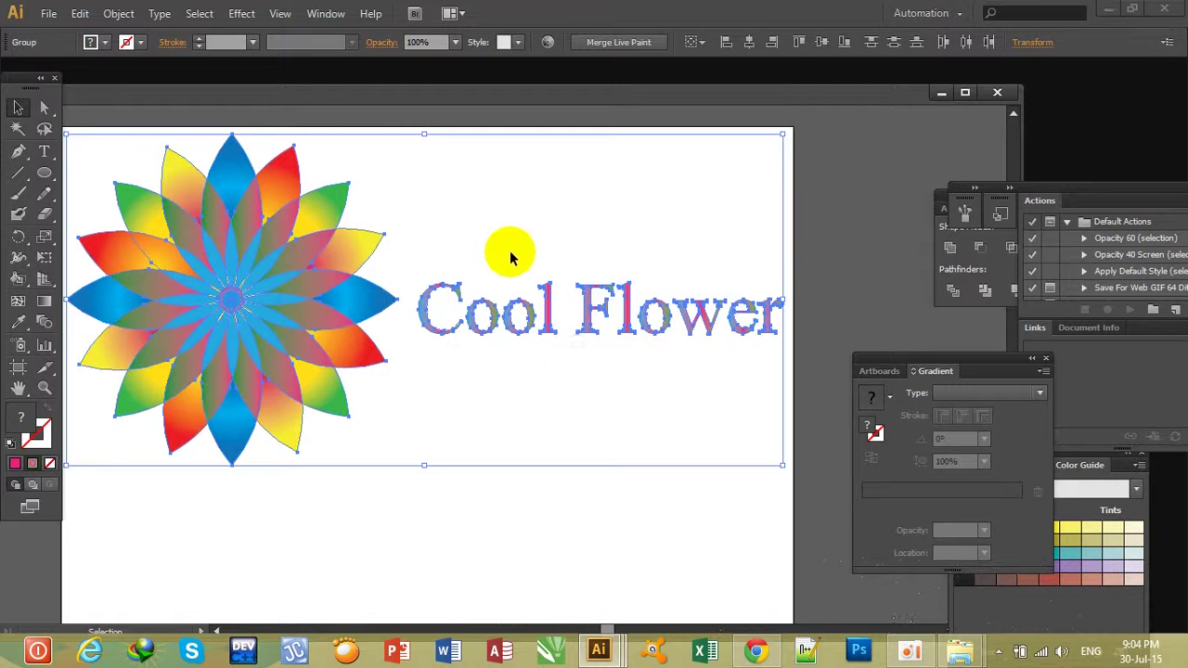
click(501, 259)
click(510, 325)
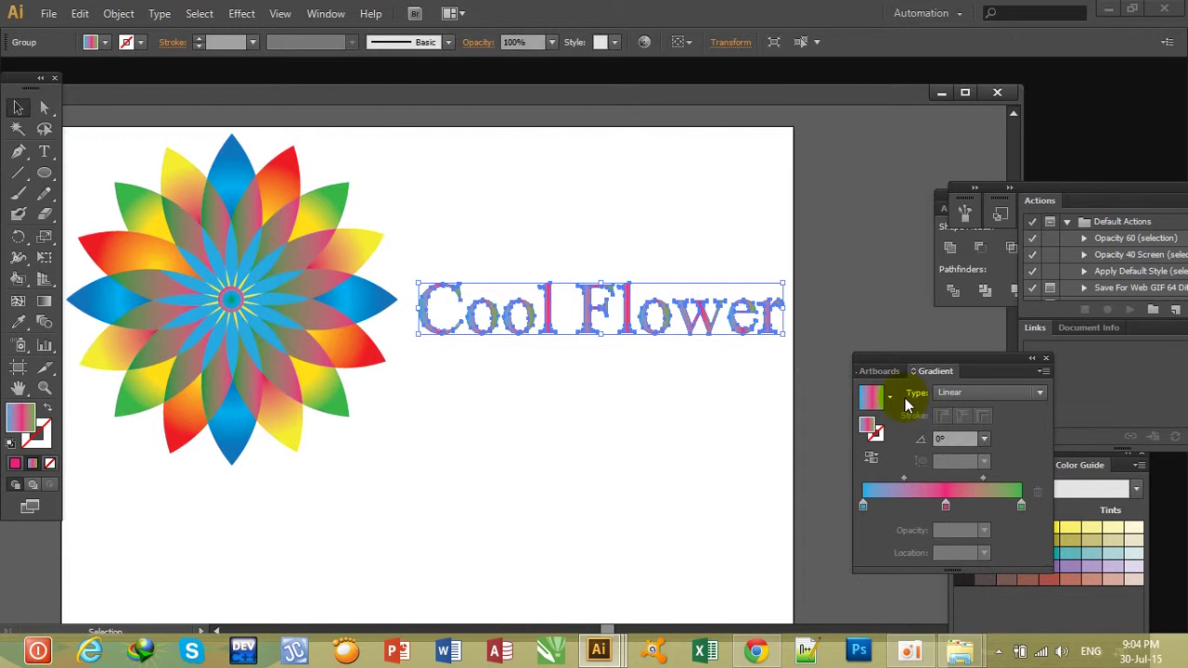
click(975, 395)
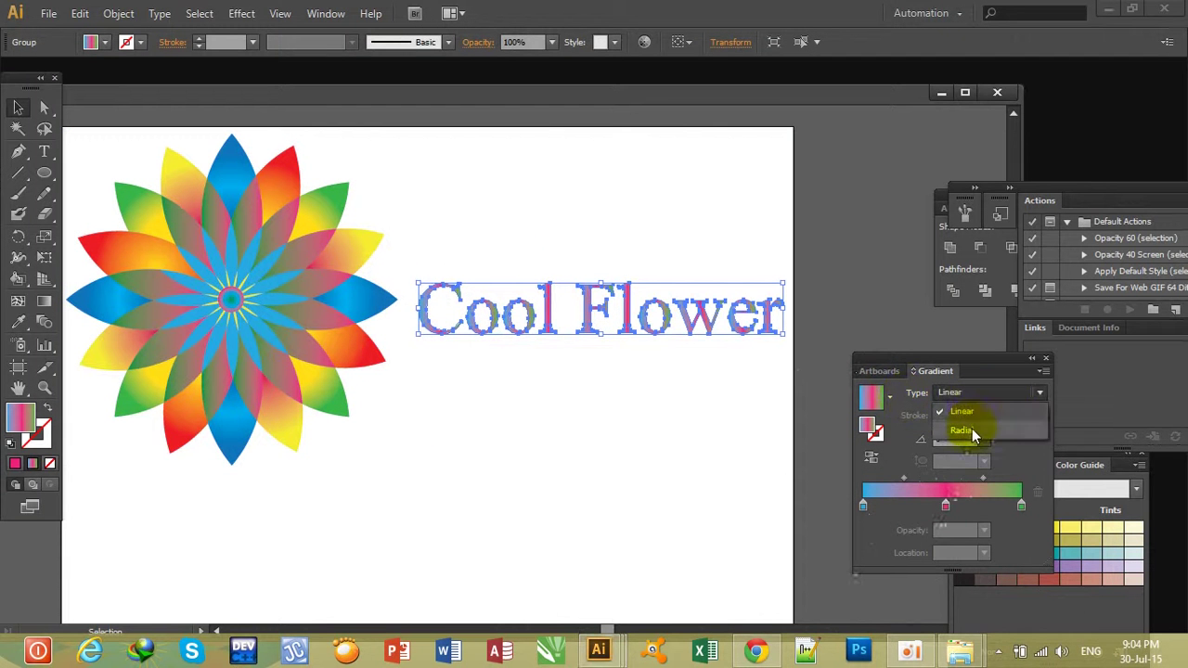
click(971, 427)
click(711, 429)
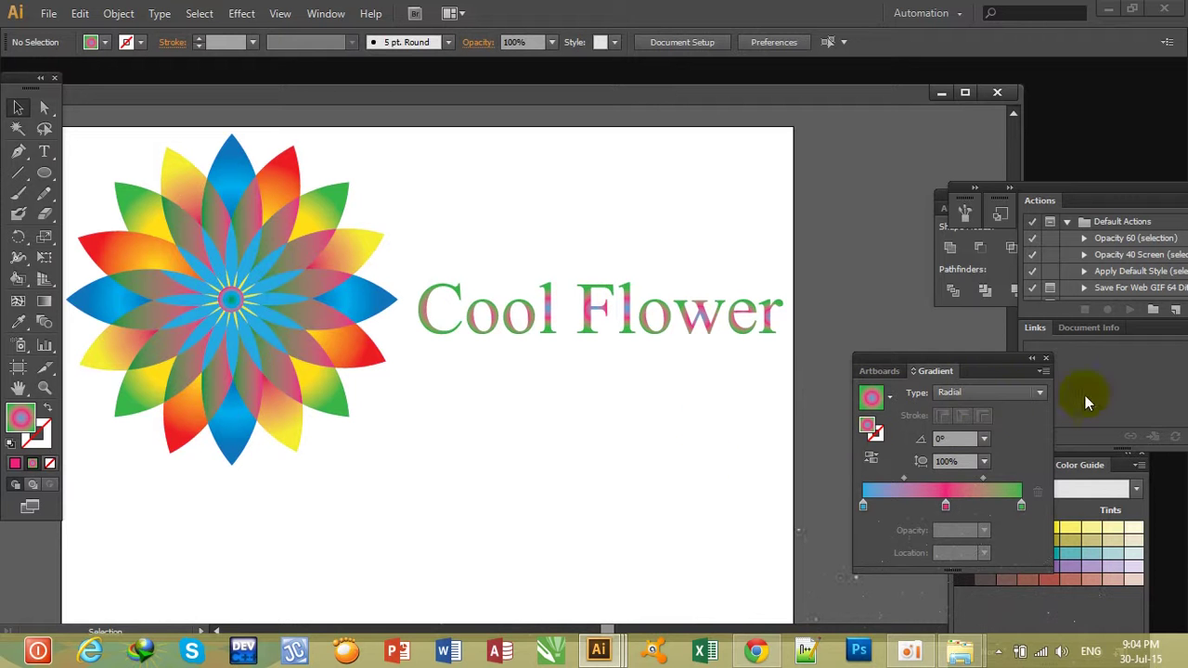
click(991, 395)
click(960, 410)
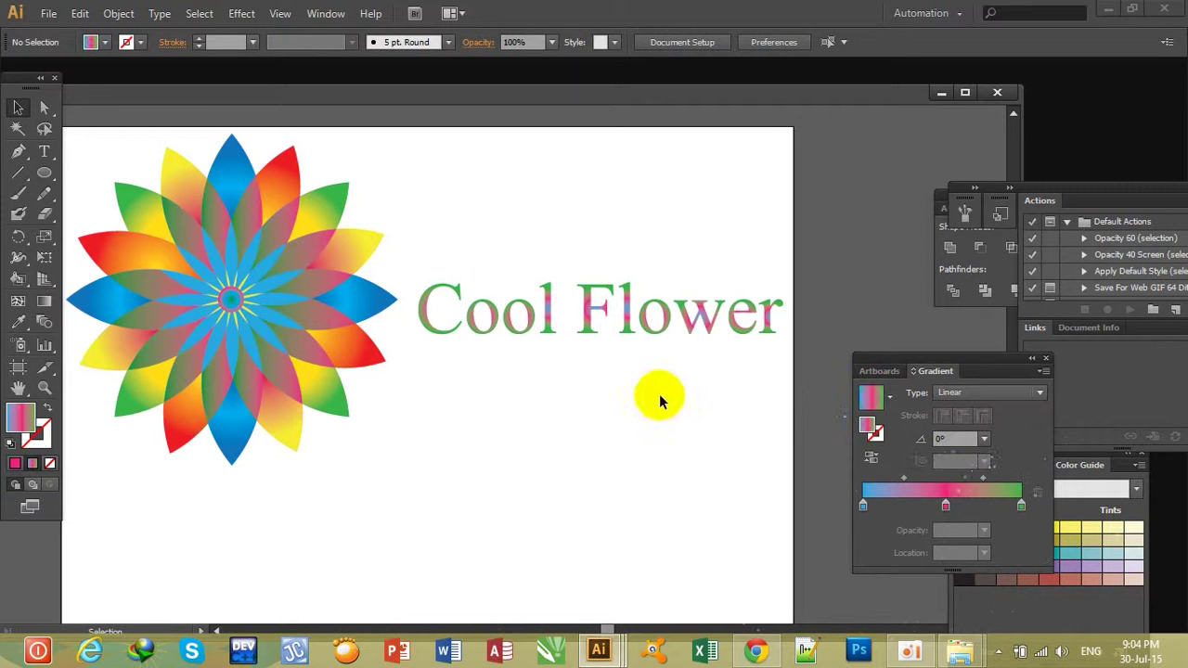
drag(538, 220, 647, 362)
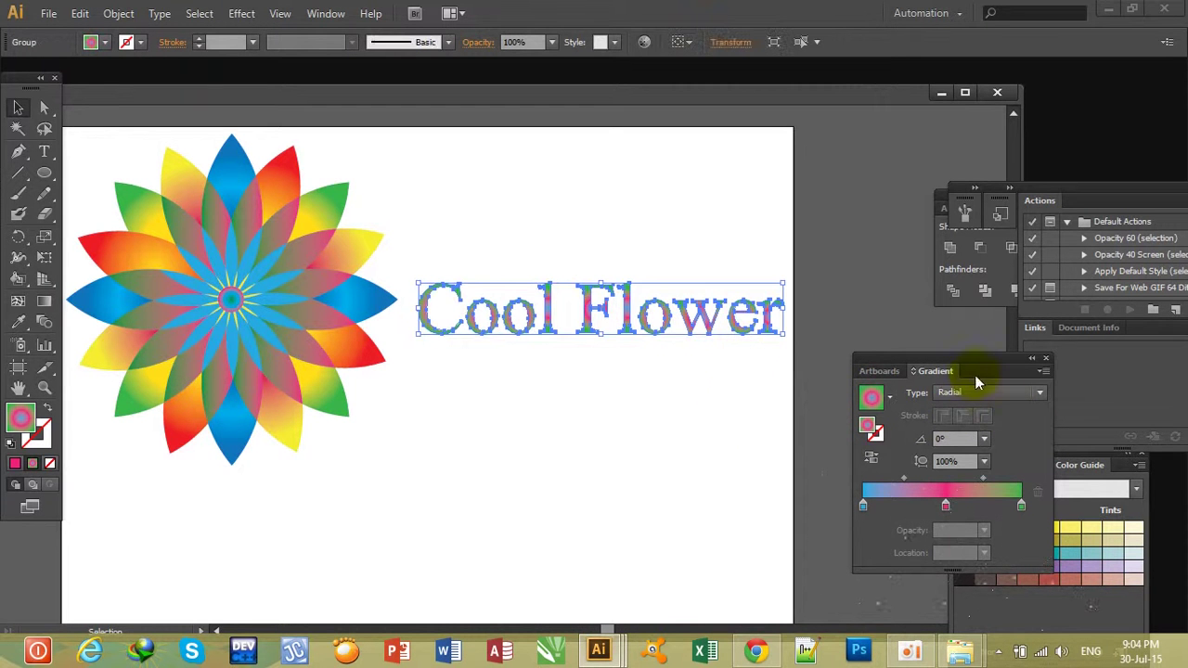
click(998, 396)
click(960, 413)
click(635, 411)
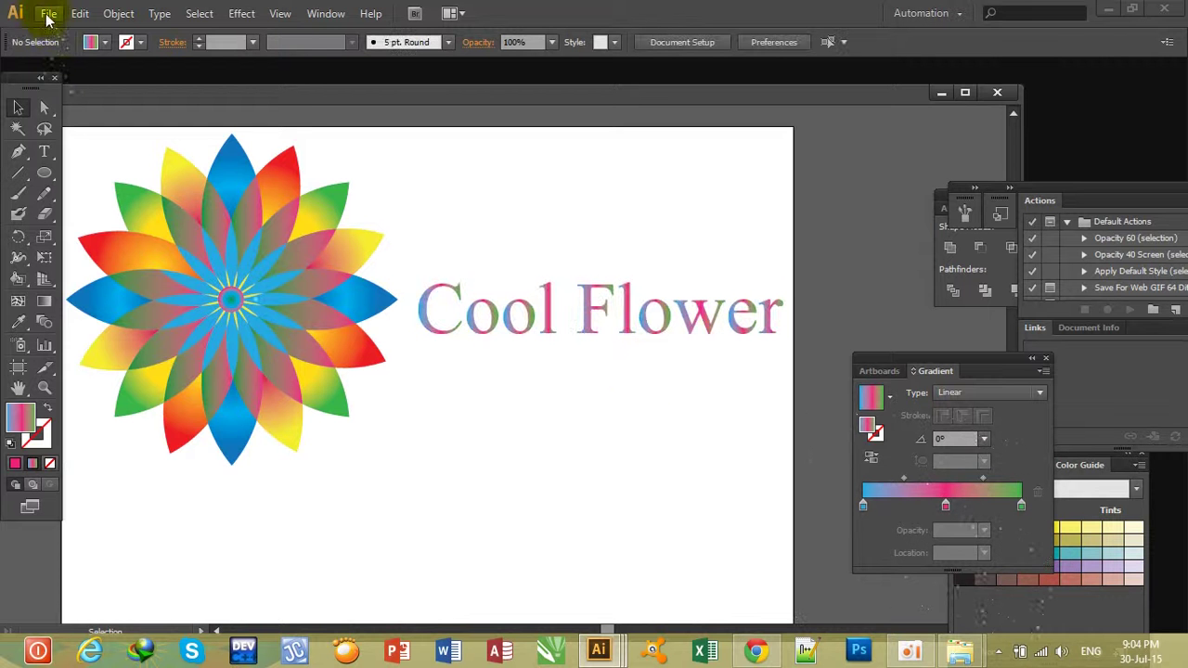
Step: Start File > Export with JPEG as the file format
click(48, 13)
click(125, 338)
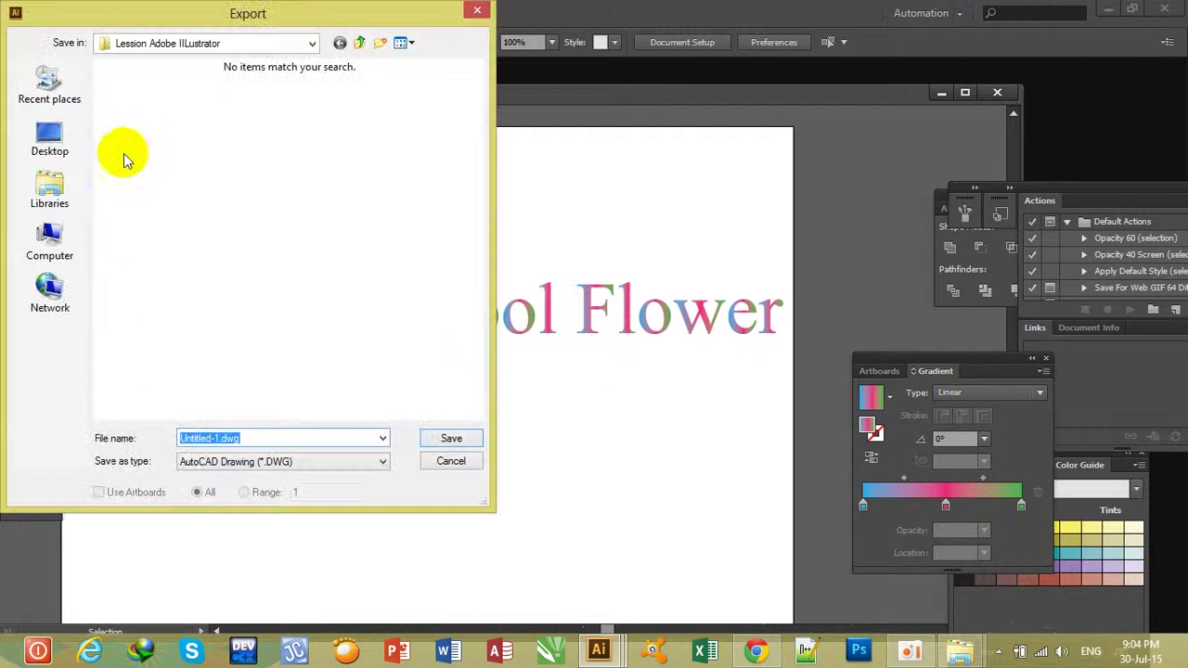
click(313, 461)
click(232, 531)
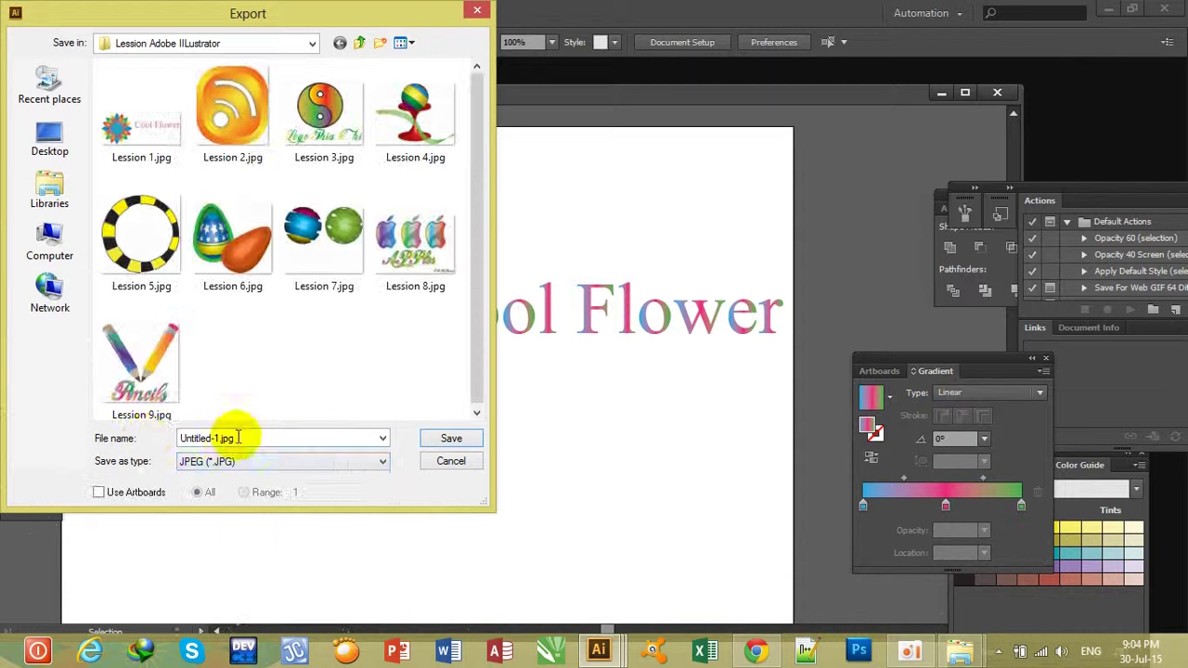
Step: Save the export as Test.jpg with default JPEG options, then minimize Illustrator
drag(237, 437, 151, 439)
text(Test)
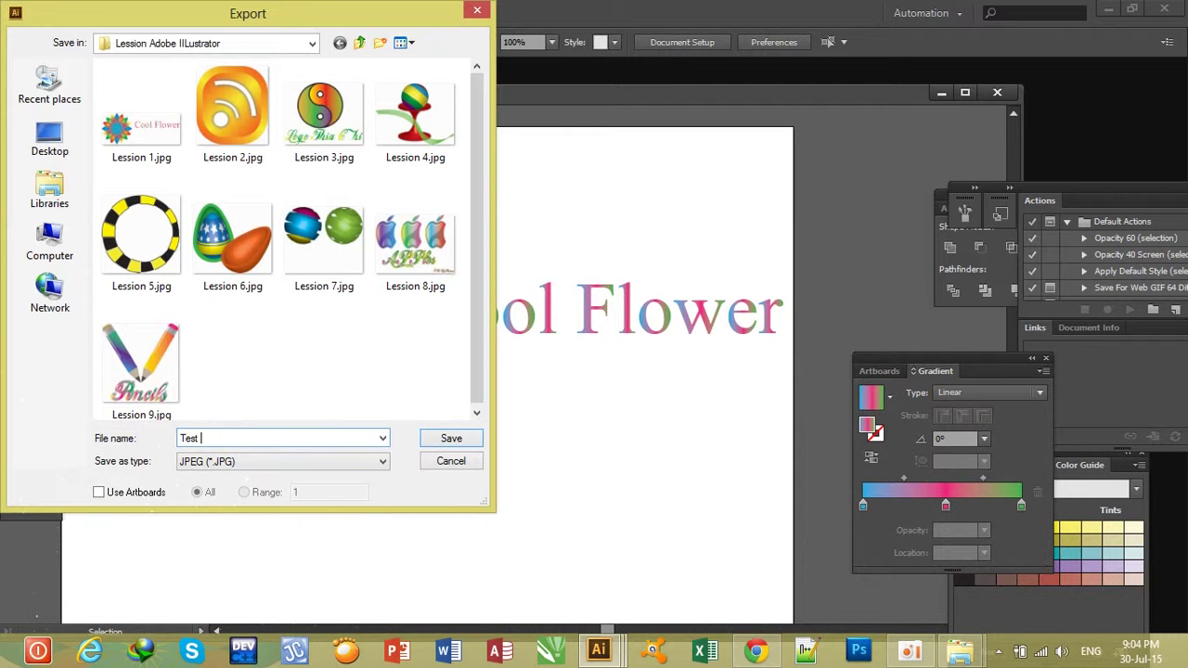
click(432, 441)
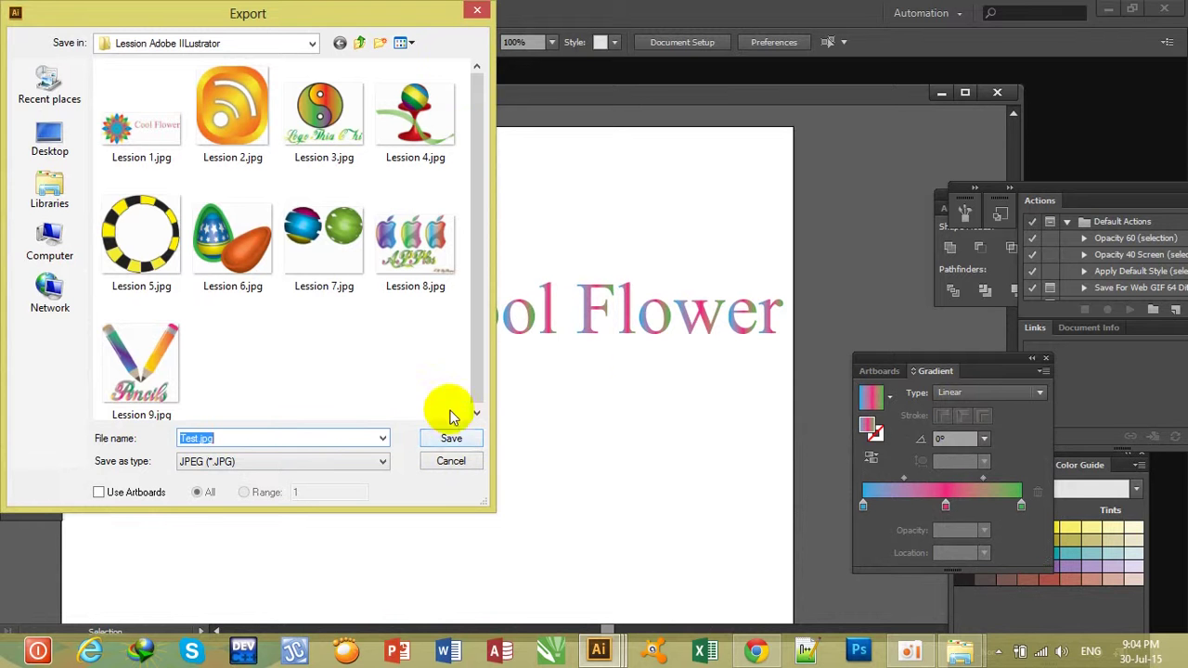
click(455, 438)
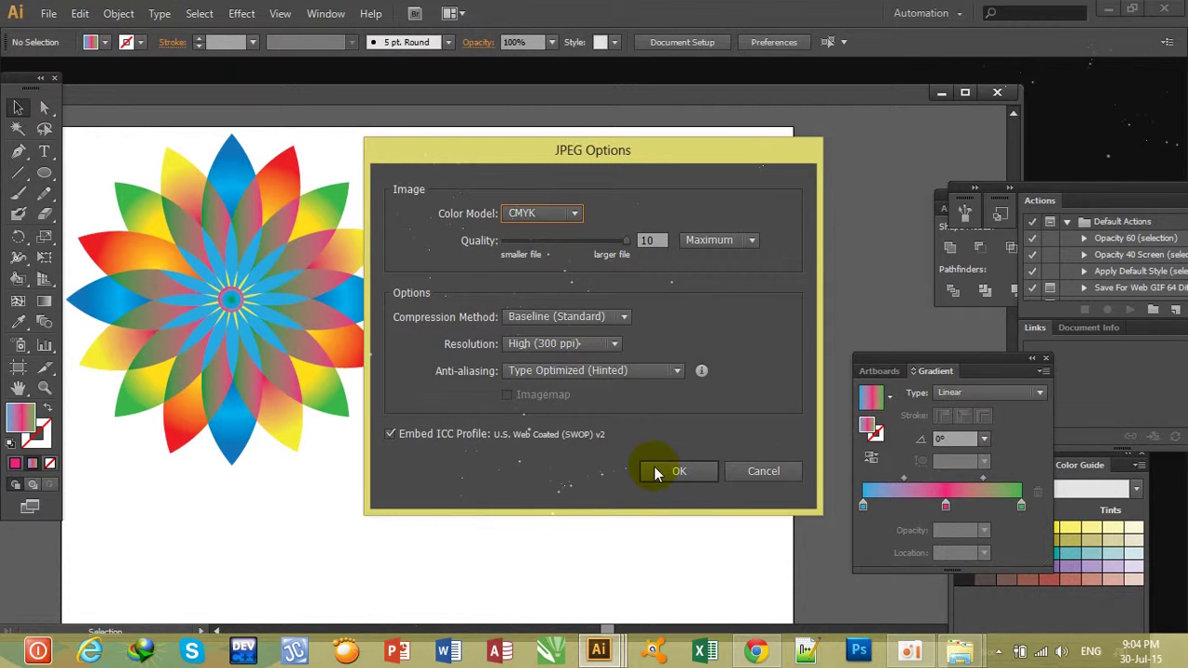
click(669, 472)
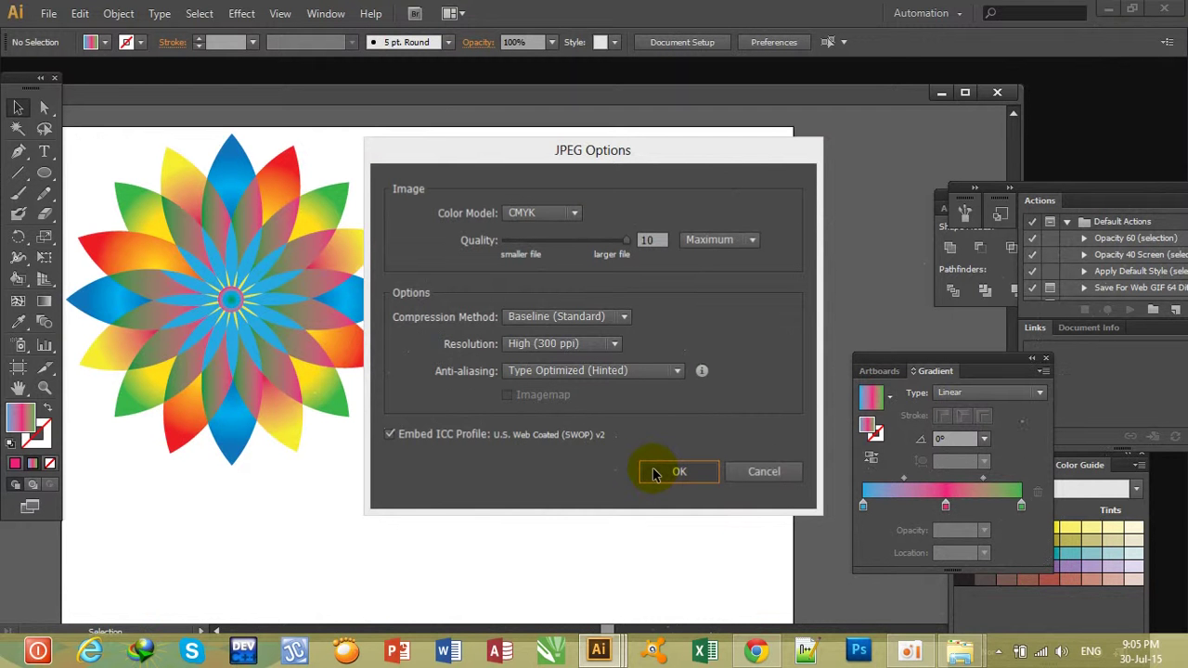
click(1107, 9)
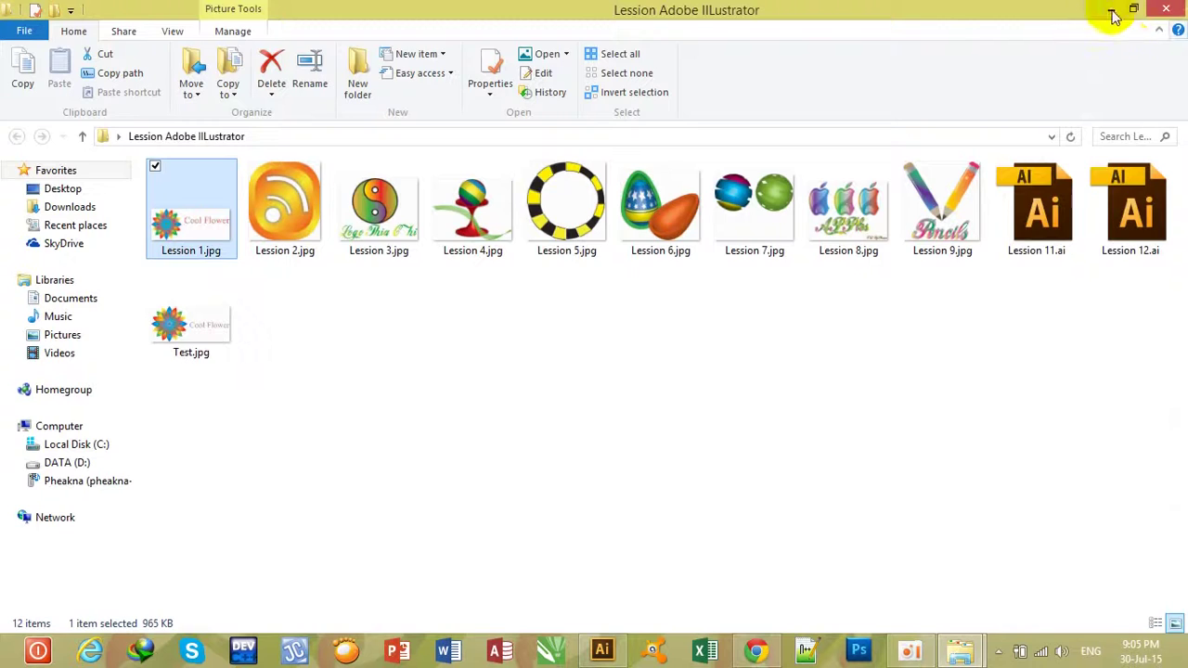